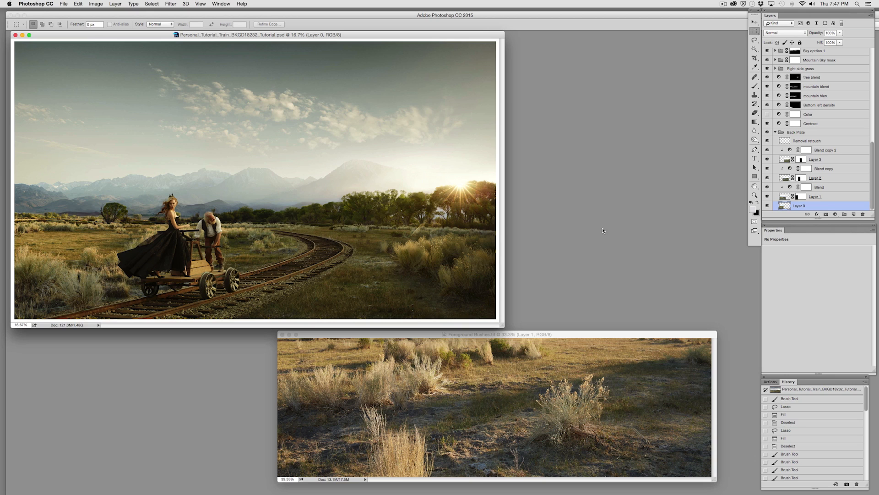
- Compare the tracks with and without the Contrast adjustment in the Tracks group, and select that adjustment's mask
left_click_drag(871, 154, 859, 75)
left_click(767, 107)
left_click(767, 107)
left_click(767, 107)
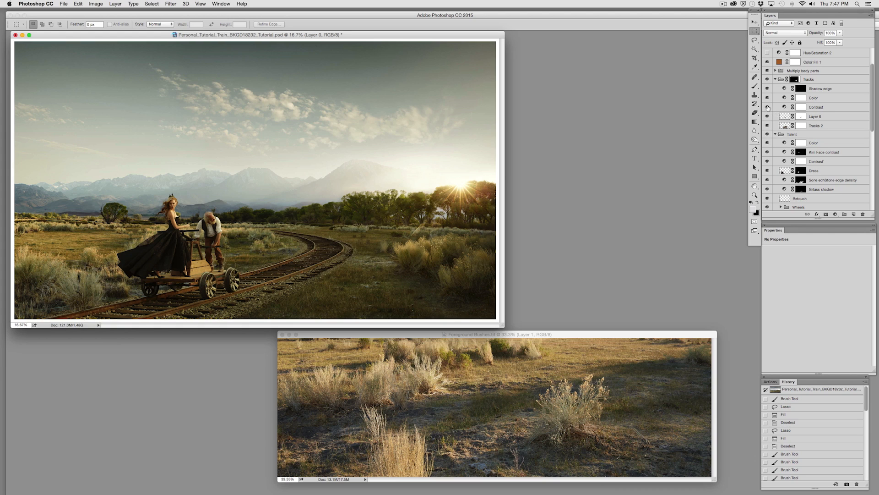
left_click(768, 107)
left_click(768, 107)
left_click(801, 107)
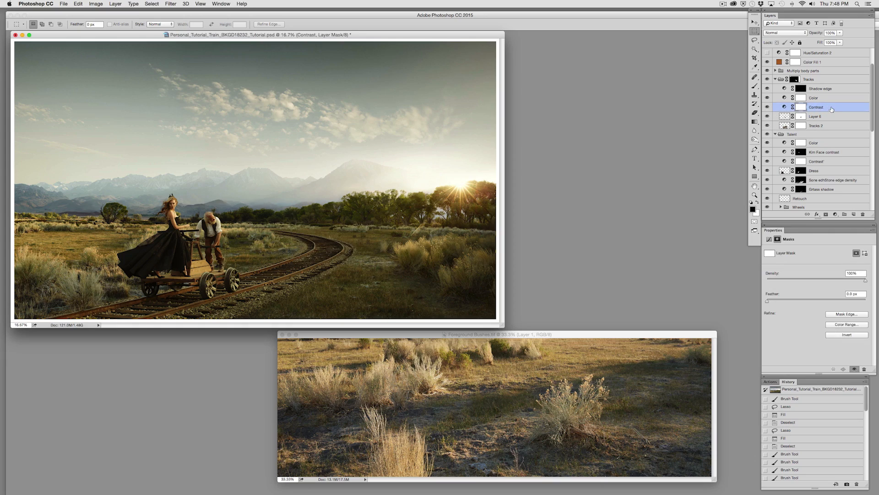
- Examine the join in the near rail of the curved railroad tracks at 200% magnification
key("super+plus")
key("super+plus")
key("super+plus")
key("super+plus")
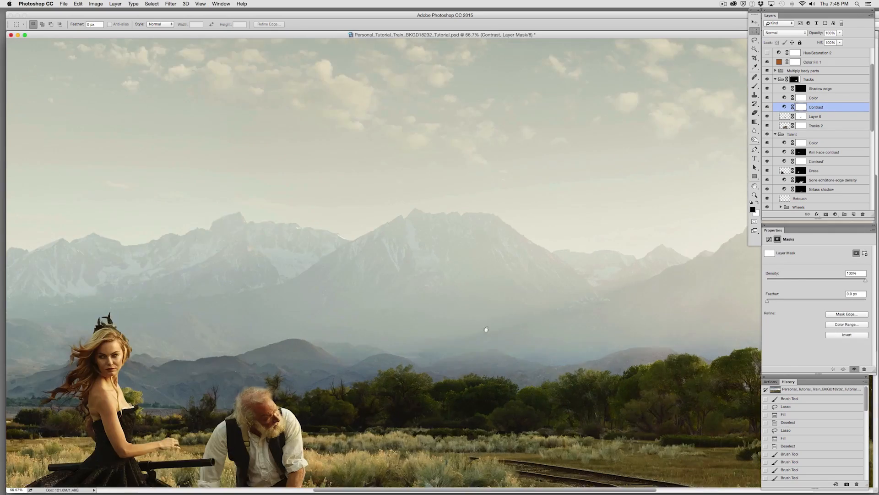
left_click_drag(486, 329, 431, 257)
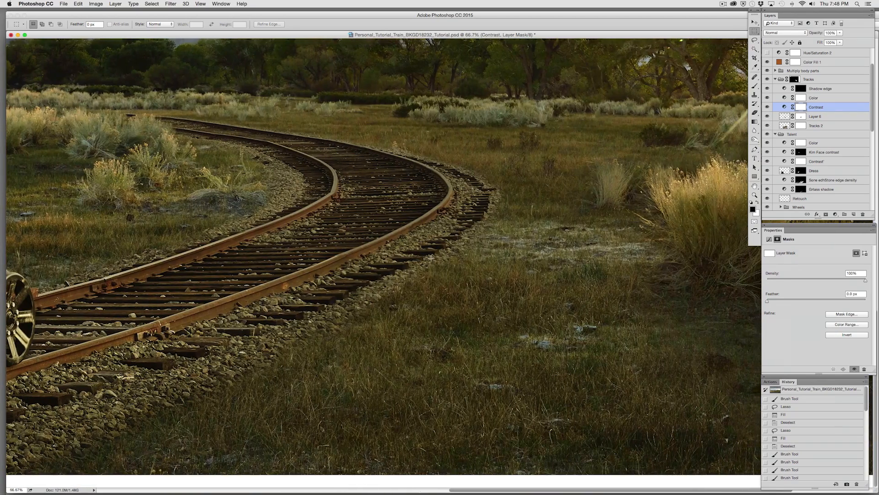
key("super+plus")
key("super+plus")
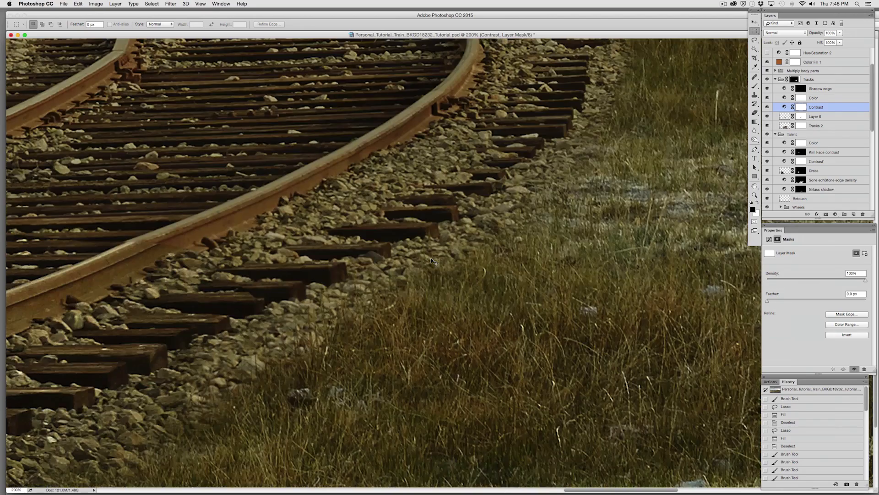
left_click_drag(304, 228, 545, 242)
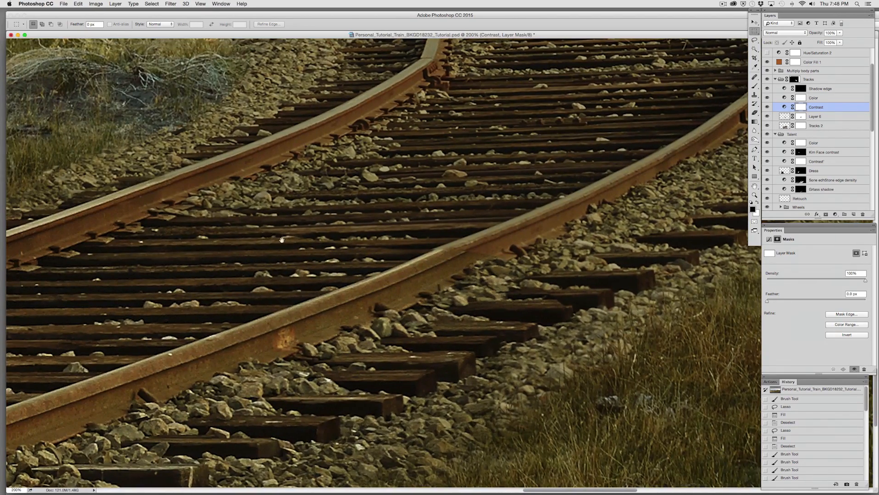
left_click_drag(298, 236, 320, 244)
left_click_drag(475, 132, 493, 129)
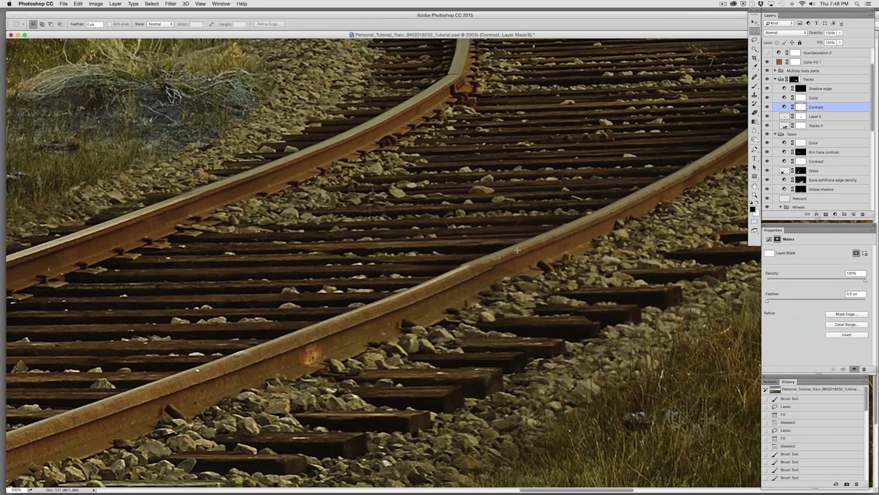
- Select the Tracks group's mask and try small Eraser and Brush strokes over the seam in the near rail
left_click(779, 81)
left_click(755, 112)
left_click_drag(477, 267, 418, 283)
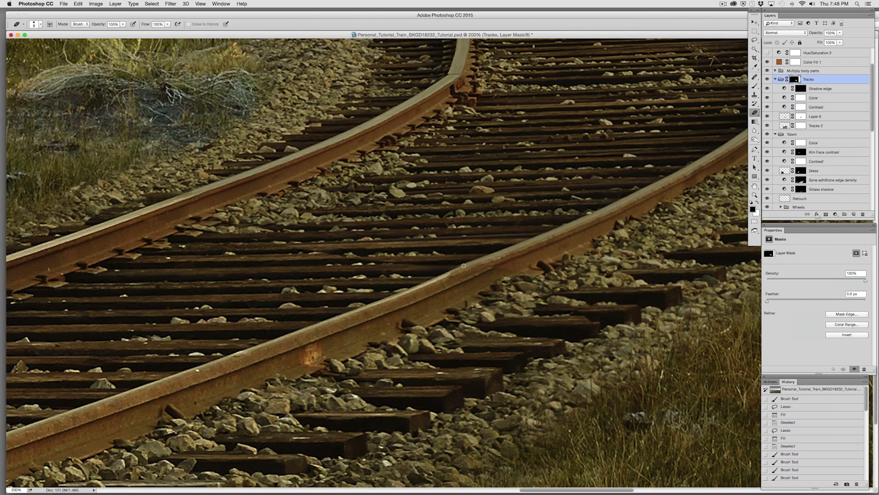
left_click_drag(470, 260, 312, 323)
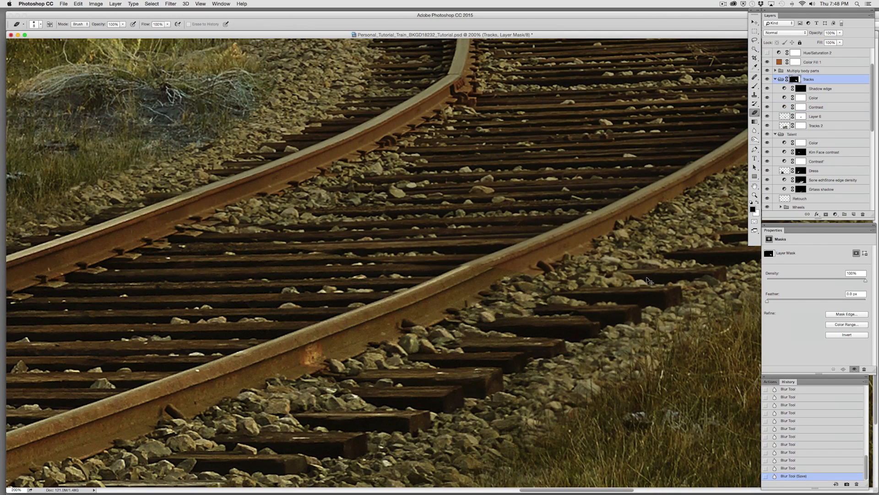
left_click(755, 85)
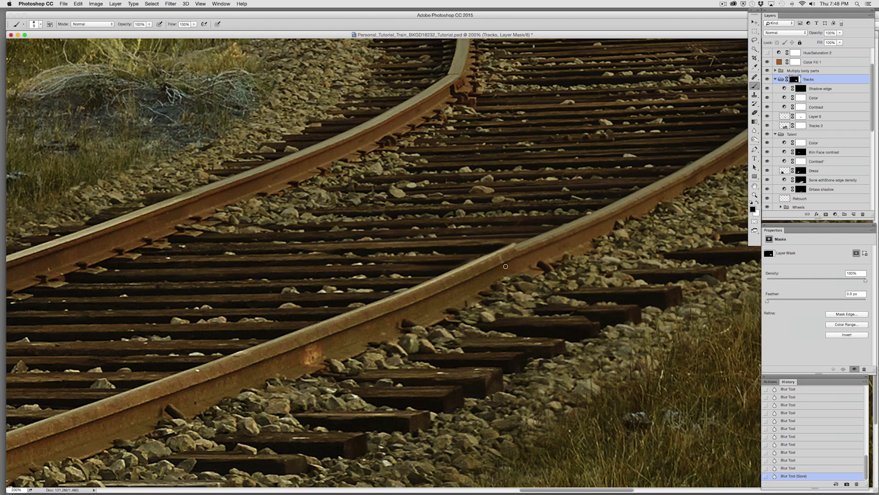
mouse_move(525, 241)
left_mouse_down()
mouse_move(486, 252)
mouse_move(495, 266)
left_mouse_up()
key("cmd+z")
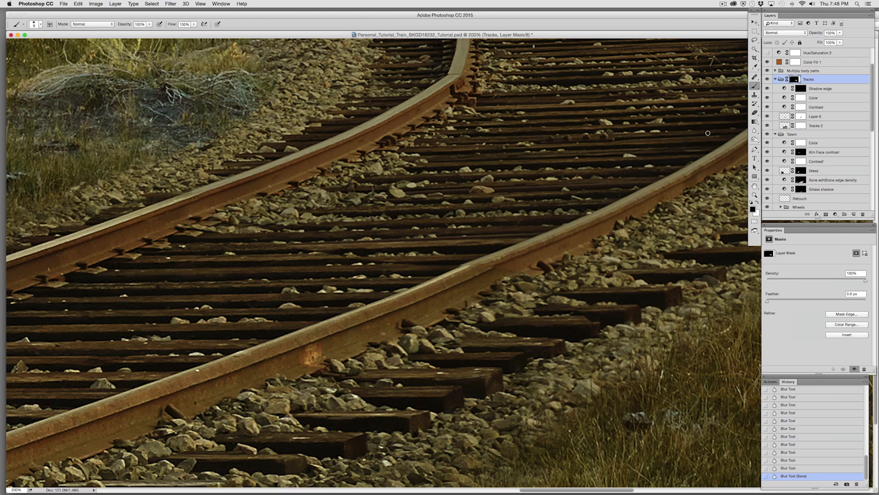
mouse_move(466, 263)
left_mouse_down()
mouse_move(451, 272)
mouse_move(500, 247)
mouse_move(477, 262)
left_mouse_up()
key("cmd+z")
- Erase along the near rail's seam on the Tracks group mask and nudge the group down slightly to align the rail
left_click(755, 113)
mouse_move(497, 251)
left_mouse_down()
mouse_move(455, 268)
mouse_move(480, 258)
left_mouse_up()
mouse_move(480, 259)
left_mouse_down()
mouse_move(441, 276)
mouse_move(488, 273)
left_mouse_up()
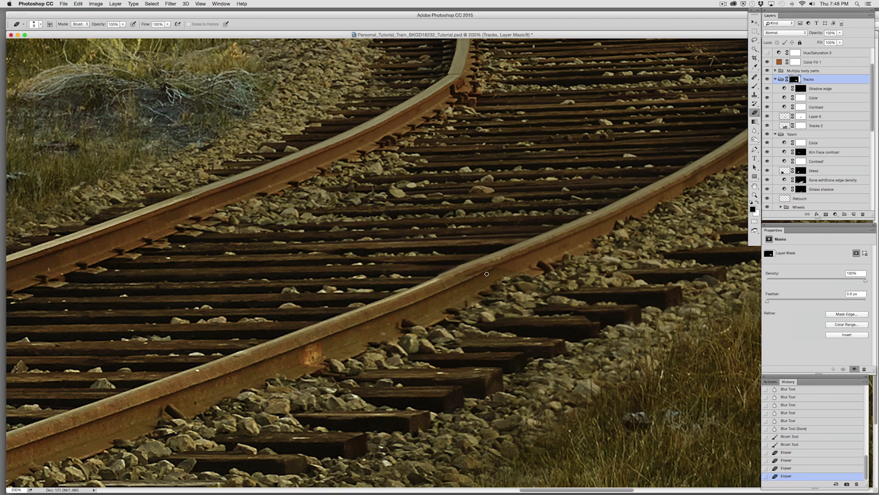
key("super+Down")
key("super+Up")
key("super+Down")
left_click_drag(490, 269, 467, 280)
key("bracketleft")
key("bracketleft")
- Compare the Tracks group mask as a red overlay with the normal image around the rail seam
key("backslash")
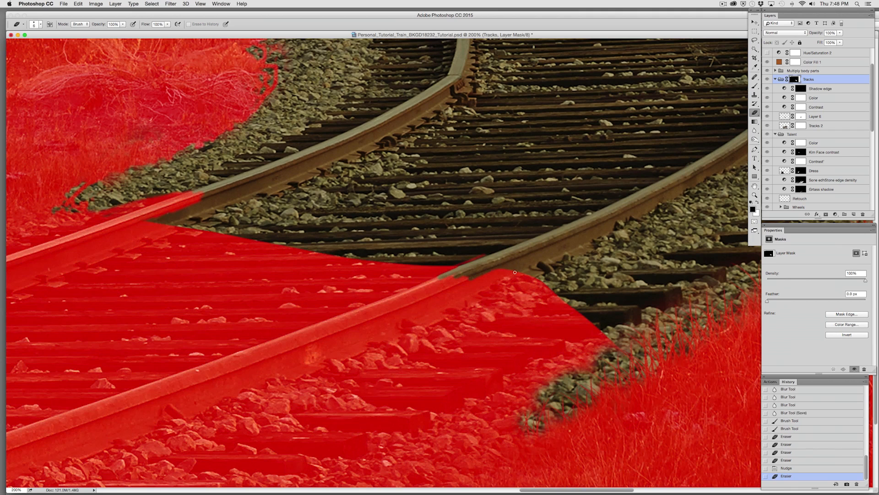
key("backslash")
key("backslash")
key("backslash")
key("backslash")
key("backslash")
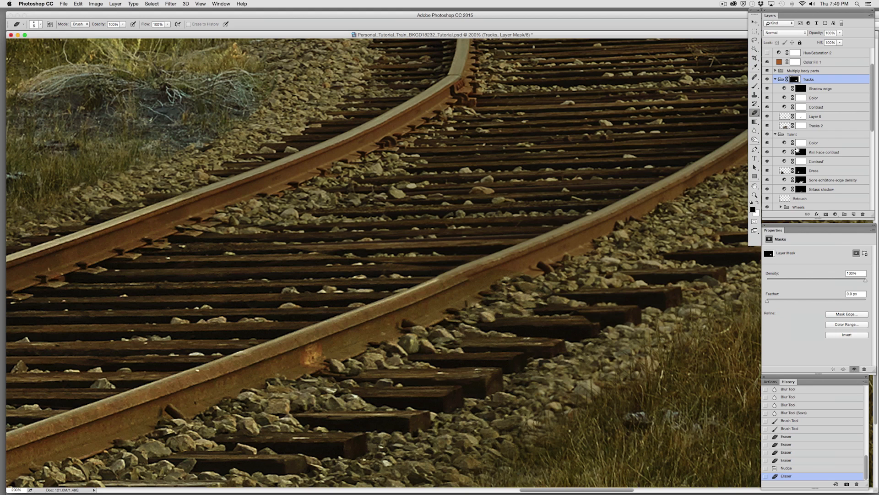
- Sharpen the Tracks 2 layer with Unsharp Mask at 61% amount, 1.0 pixel radius and 0 levels threshold
left_click(799, 126)
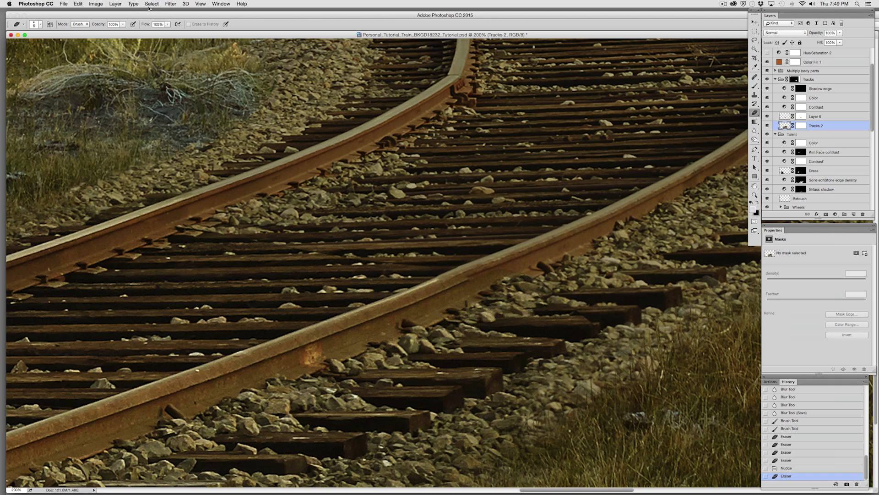
left_click(171, 4)
mouse_move(213, 125)
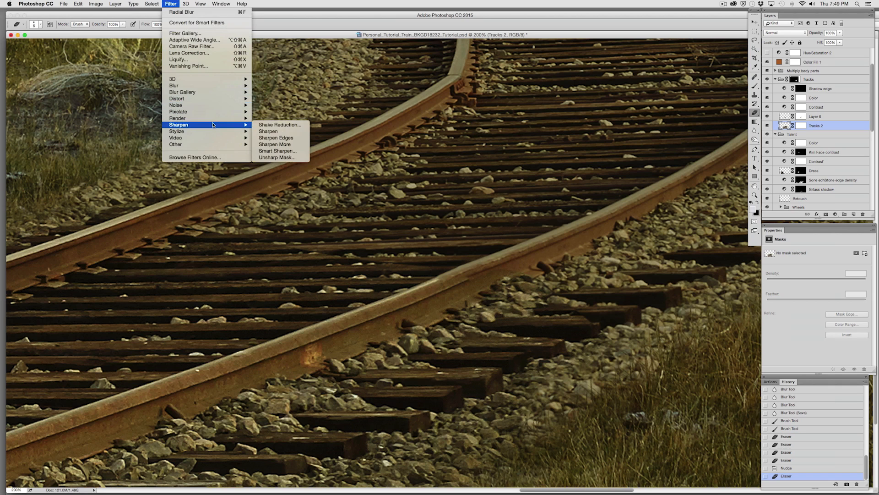
left_click(277, 157)
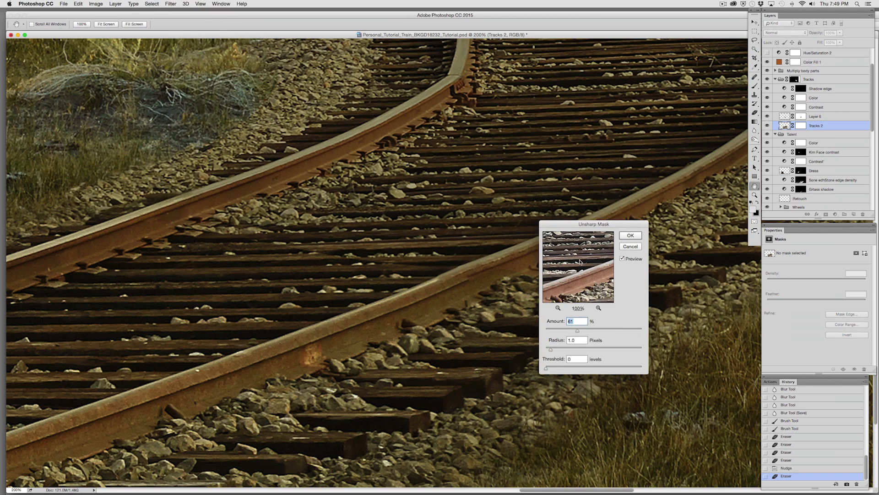
left_click_drag(593, 227, 231, 301)
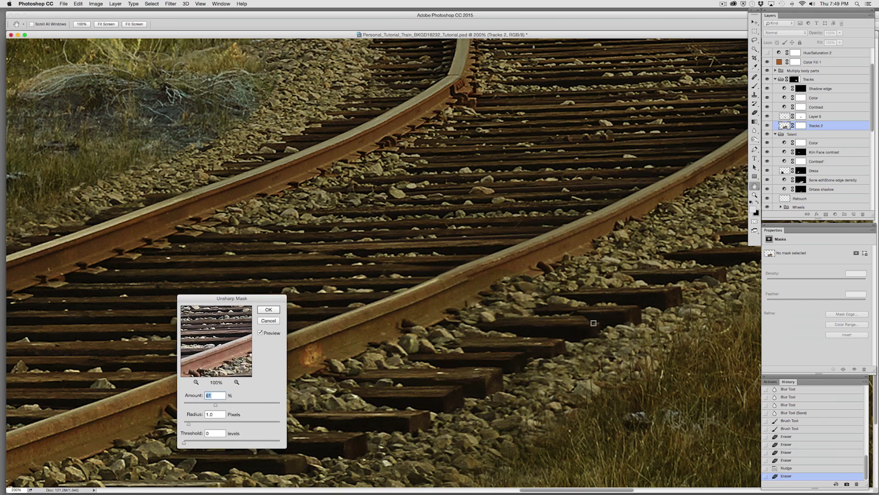
left_click(260, 333)
left_click(269, 310)
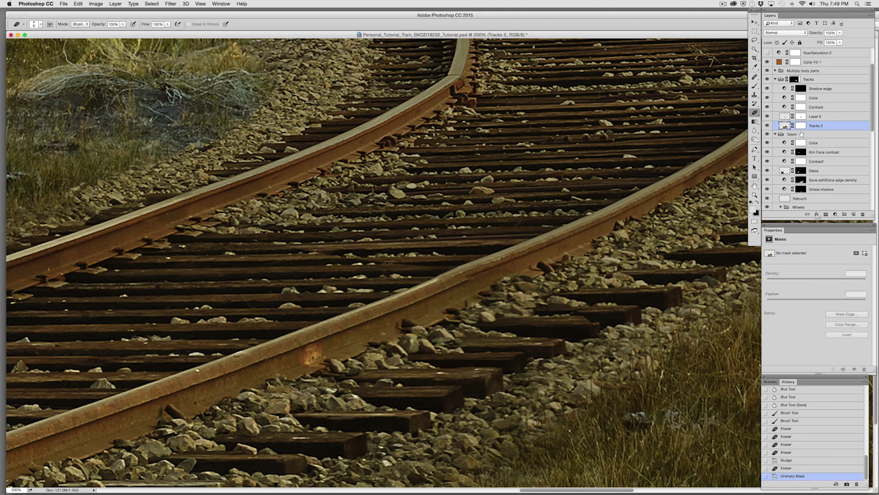
- Apply the same Unsharp Mask filter to Layer 6 in the Tracks group
left_click(794, 81)
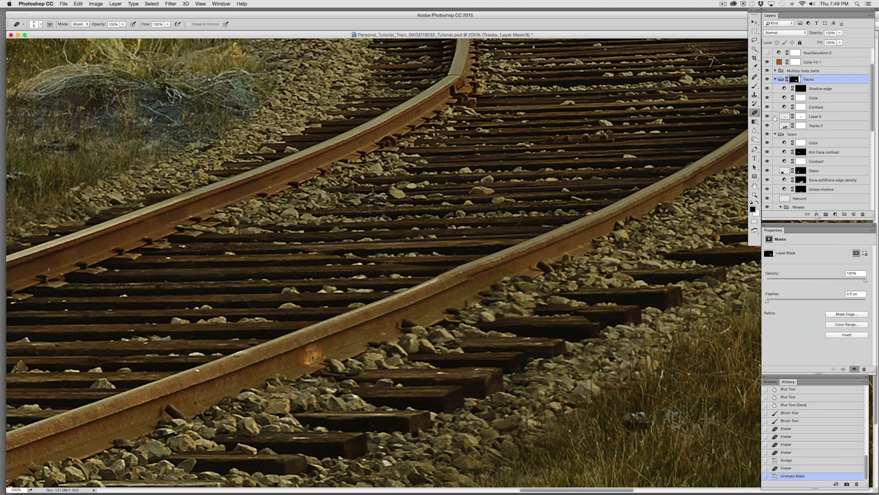
left_click(786, 117)
key("super+f")
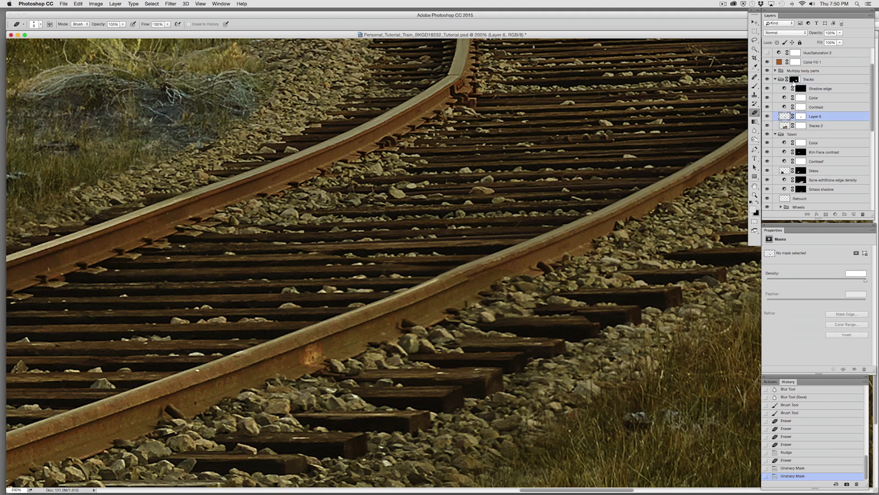
- Retouch the Tracks group mask with a larger Eraser over the gravel beside the near rail and a Brush over the rail's seam
left_click(794, 81)
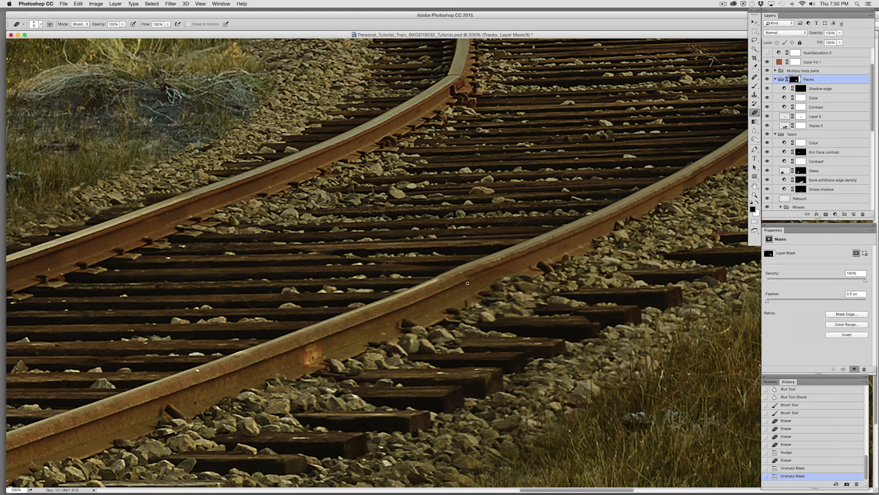
key("bracketright")
key("bracketright")
key("bracketright")
key("bracketright")
key("bracketright")
key("bracketright")
key("bracketright")
mouse_move(556, 292)
left_mouse_down()
mouse_move(525, 283)
mouse_move(475, 302)
left_mouse_up()
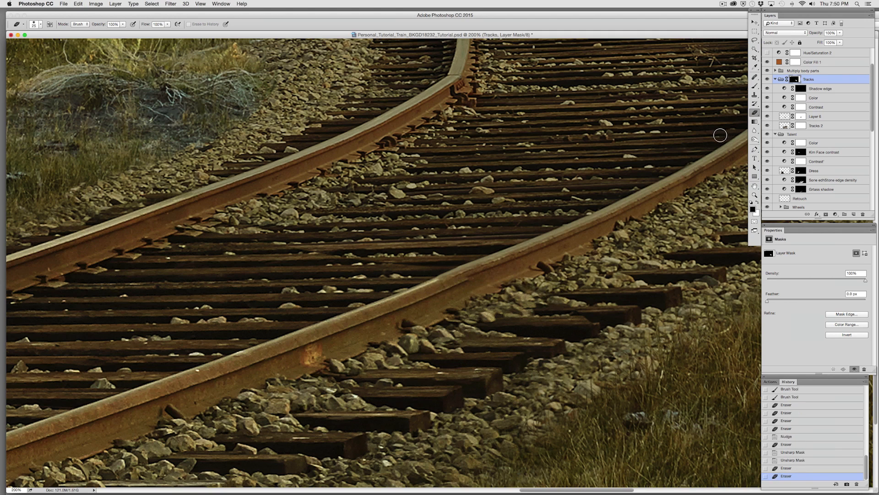
left_click(755, 86)
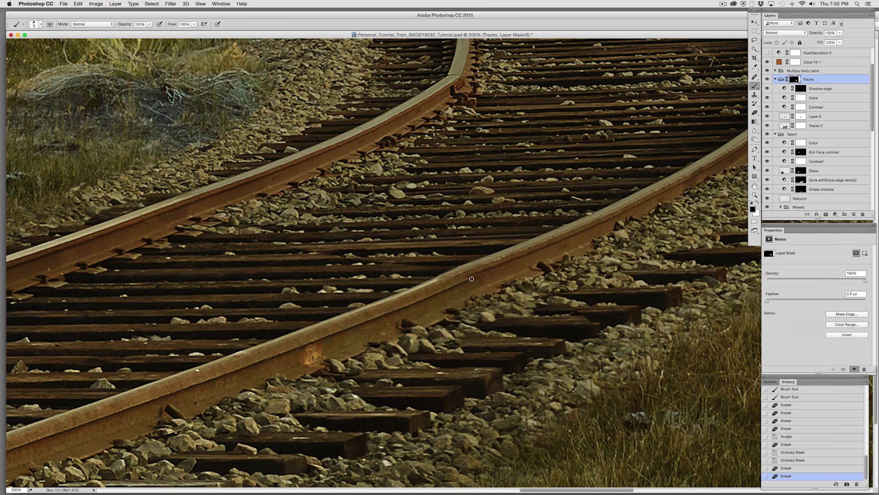
mouse_move(469, 277)
left_mouse_down()
mouse_move(499, 264)
mouse_move(456, 281)
mouse_move(498, 262)
mouse_move(426, 290)
mouse_move(514, 253)
mouse_move(435, 275)
mouse_move(487, 253)
left_mouse_up()
- Reduce the Eraser size and refine the blend along the near rail's top edge on the Tracks group mask
left_click(754, 112)
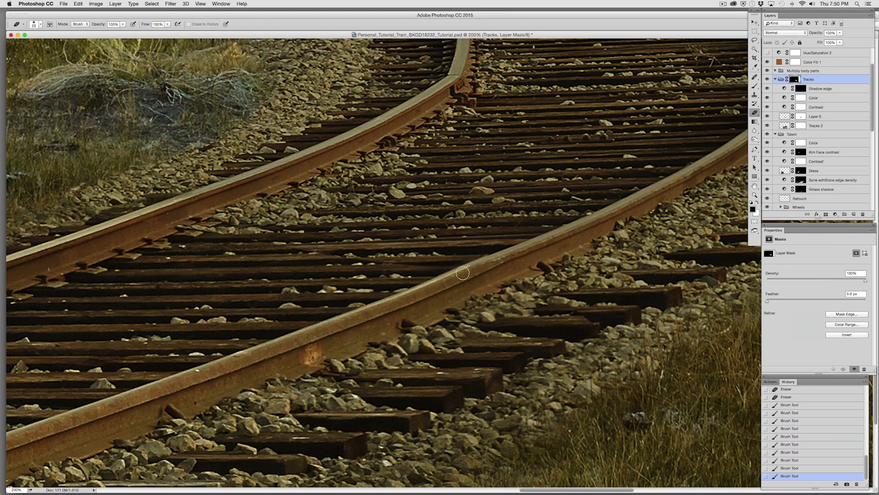
key("bracketleft")
key("bracketleft")
key("bracketleft")
key("bracketleft")
key("bracketleft")
left_click_drag(481, 256, 428, 277)
key("super+z")
left_click_drag(487, 255, 443, 284)
key("super+z")
key("super+equal")
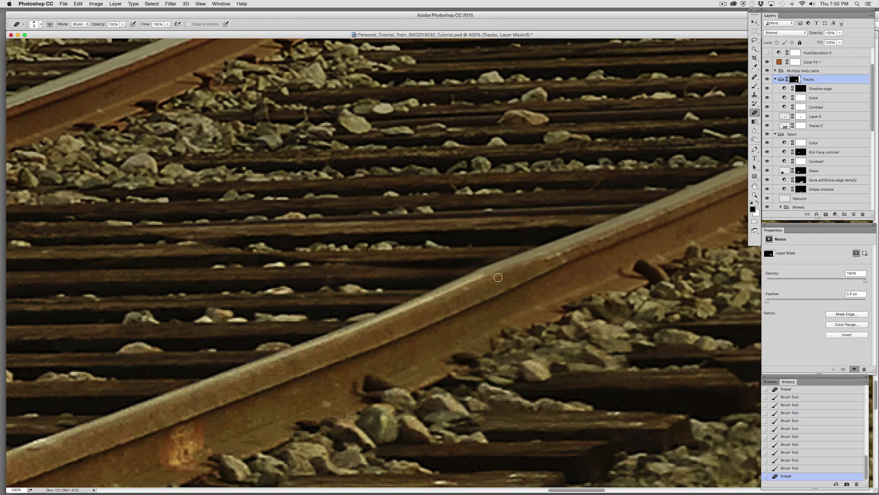
- Review the whole train composite and view the Foreground Bushes image at 50% magnification
key("super+0")
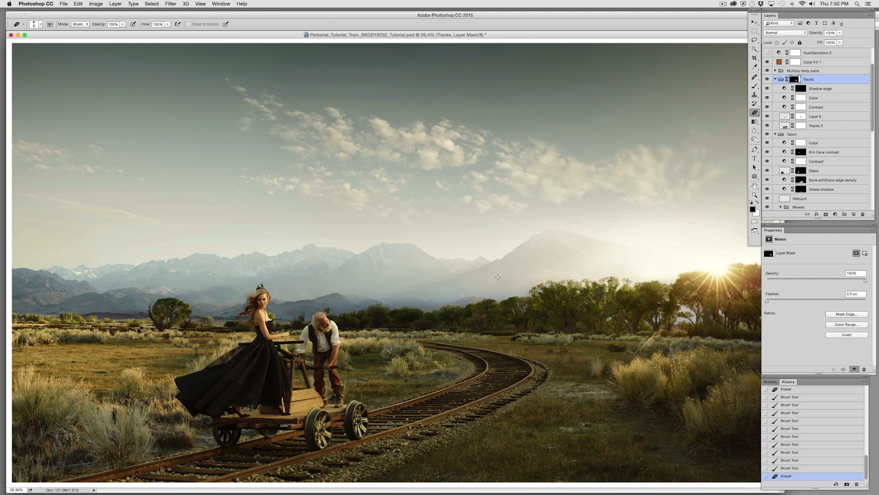
key("super+minus")
key("super+minus")
key("super+minus")
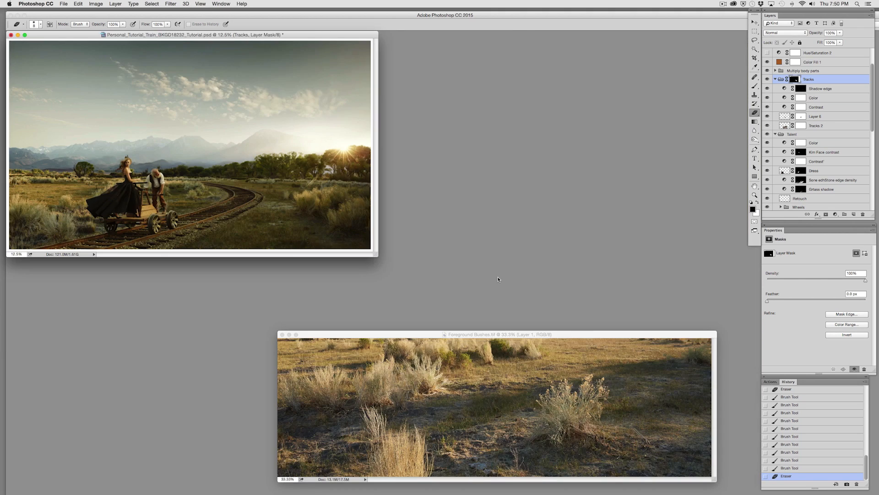
key("ctrl+Tab")
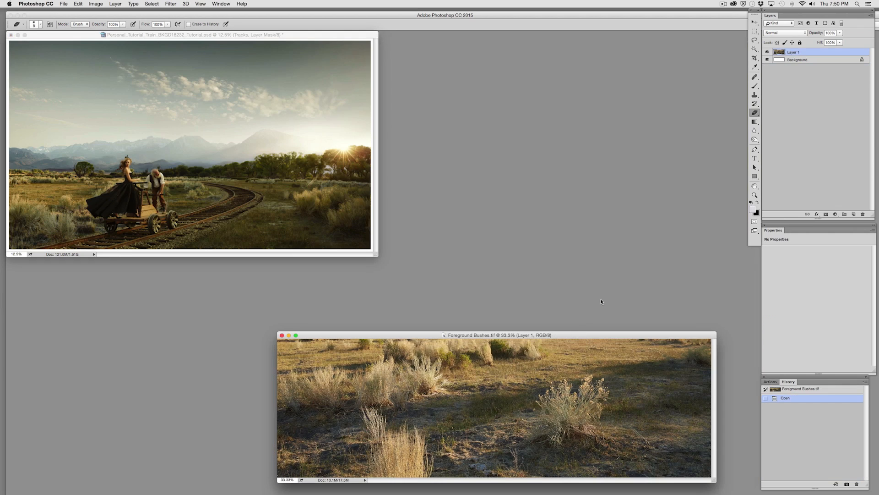
key("super+equal")
left_click(336, 204)
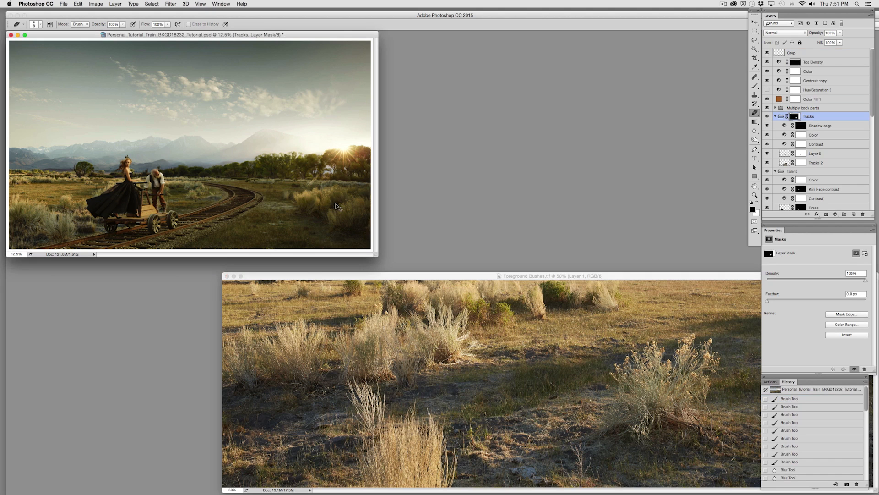
- Paint black with an enlarged Brush at 10% opacity over the curved tracks on the Tracks group's Contrast adjustment mask
key("super+equal")
left_click(815, 144)
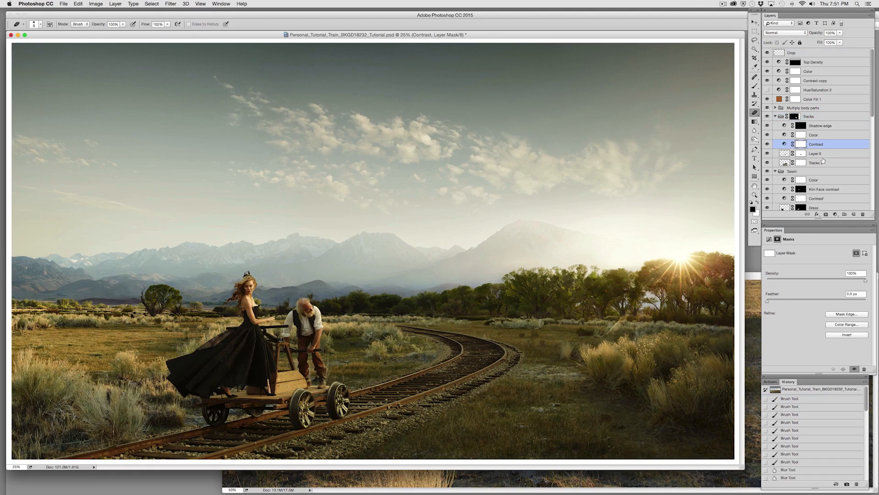
left_click(755, 87)
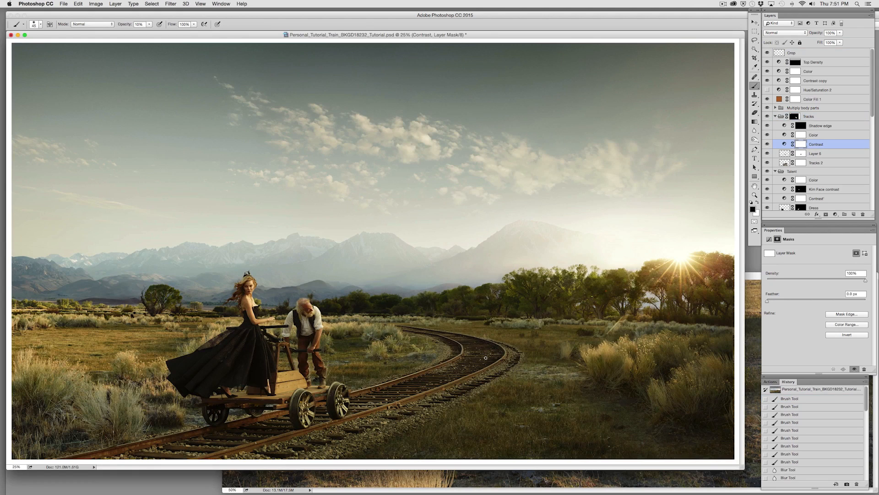
key("bracketright")
key("bracketright")
key("bracketright")
key("bracketright")
left_click_drag(521, 347, 354, 374)
mouse_move(590, 319)
left_mouse_down()
mouse_move(425, 355)
mouse_move(502, 347)
mouse_move(404, 359)
left_mouse_up()
left_click_drag(596, 317, 523, 337)
mouse_move(550, 296)
left_mouse_down()
mouse_move(501, 338)
mouse_move(426, 350)
left_mouse_up()
mouse_move(567, 330)
left_mouse_down()
mouse_move(463, 359)
mouse_move(432, 398)
left_mouse_up()
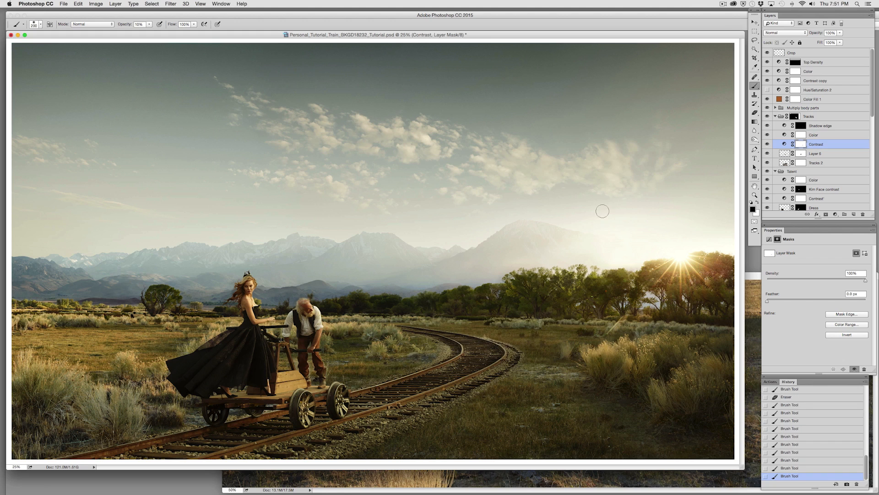
- Compare the image before and after the Contrast mask painting using the earlier Eraser history state
left_click(791, 399)
key("super+z")
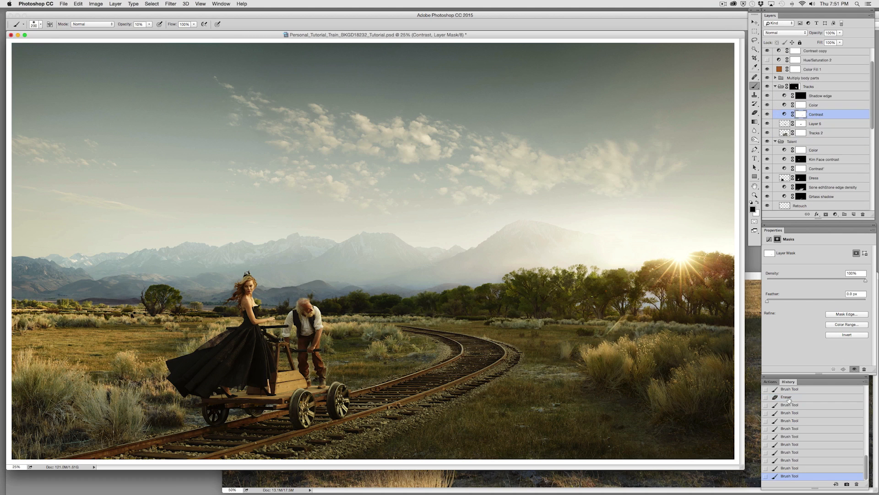
key("super+minus")
left_click(789, 397)
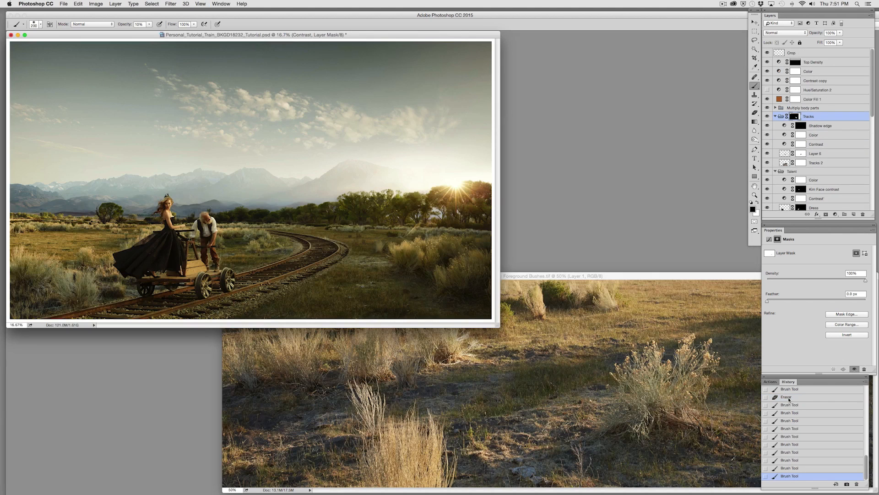
- Revert the Contrast mask painting in the history to the second Brush stroke after the earlier Eraser state
key("super+z")
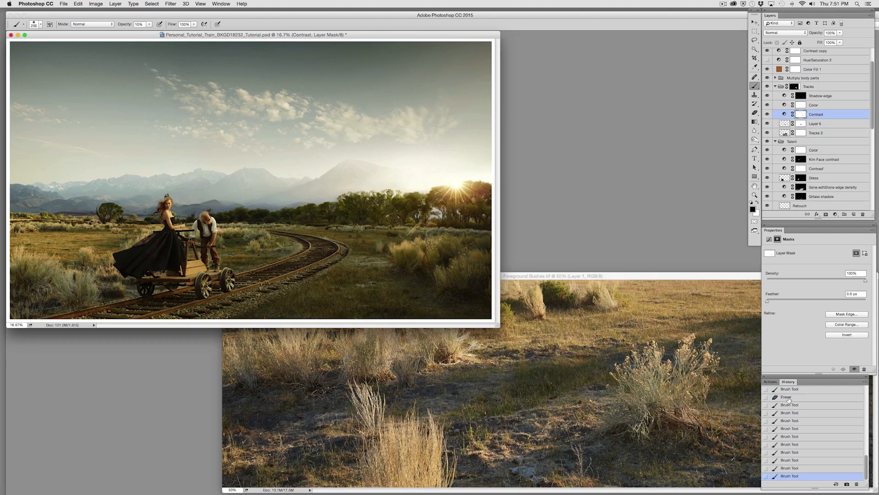
left_click(789, 399)
key("super+z")
left_click(803, 437)
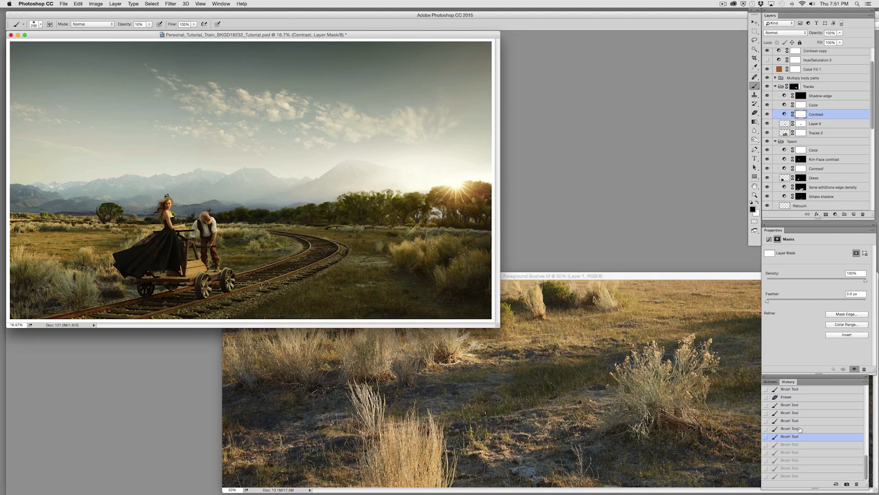
left_click(796, 420)
left_click(796, 413)
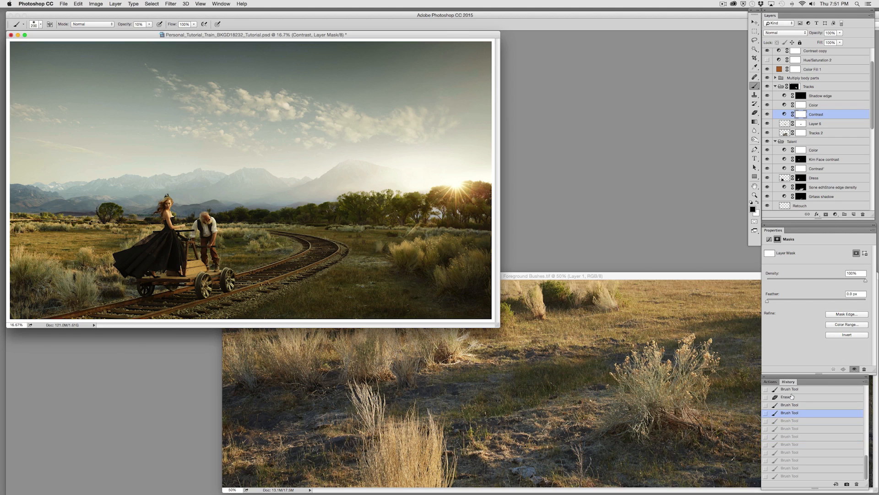
- Paint black with a much smaller Brush along the inner rail at the track bend on the Contrast mask
key("super+equal")
key("super+equal")
key("super+equal")
key("super+equal")
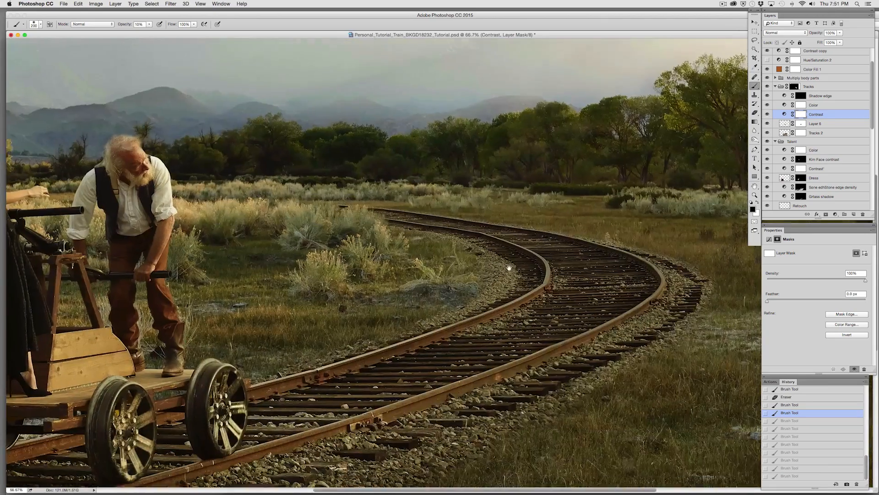
left_click_drag(514, 278, 444, 177)
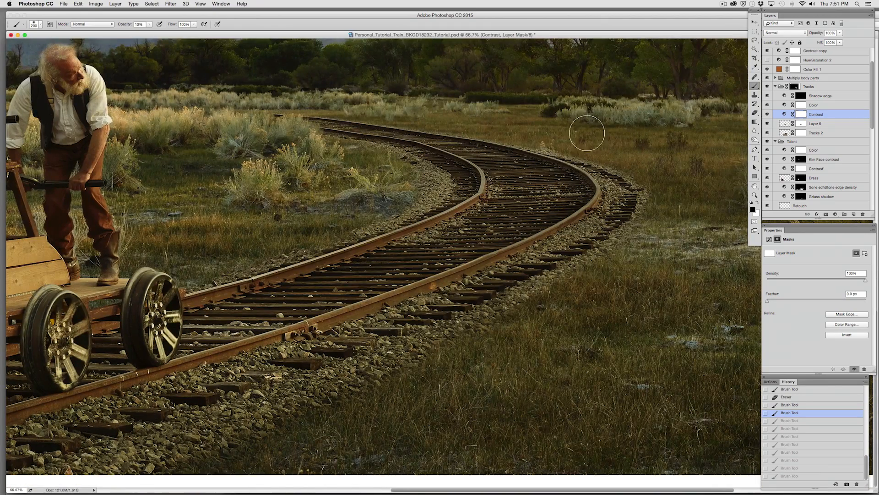
key("bracketleft")
key("bracketleft")
key("bracketleft")
key("bracketleft")
key("bracketleft")
key("bracketleft")
key("bracketleft")
key("bracketleft")
key("bracketleft")
key("bracketleft")
left_click_drag(478, 193, 480, 174)
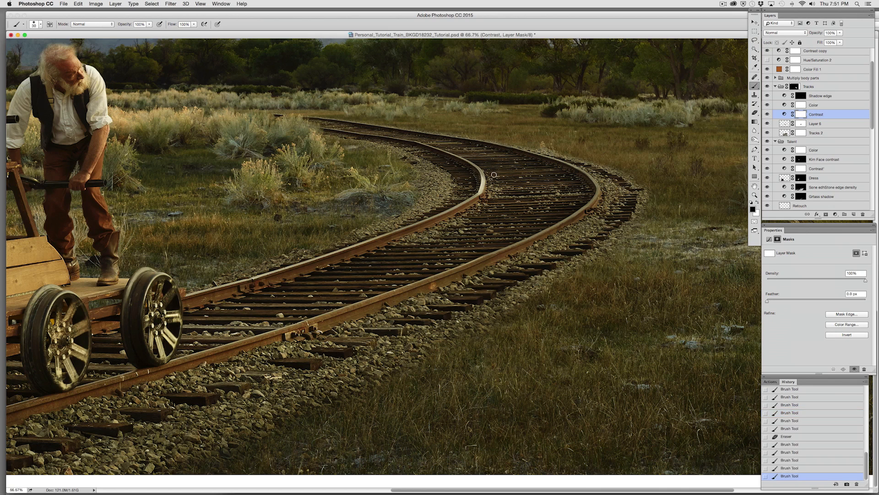
- Dab further black touches along the inner rail's bright bend and its far stretch on the Contrast mask
left_click(479, 193)
left_click(479, 193)
left_click(480, 169)
left_click(446, 154)
left_click(440, 150)
left_click(437, 148)
left_click(480, 188)
left_click(479, 187)
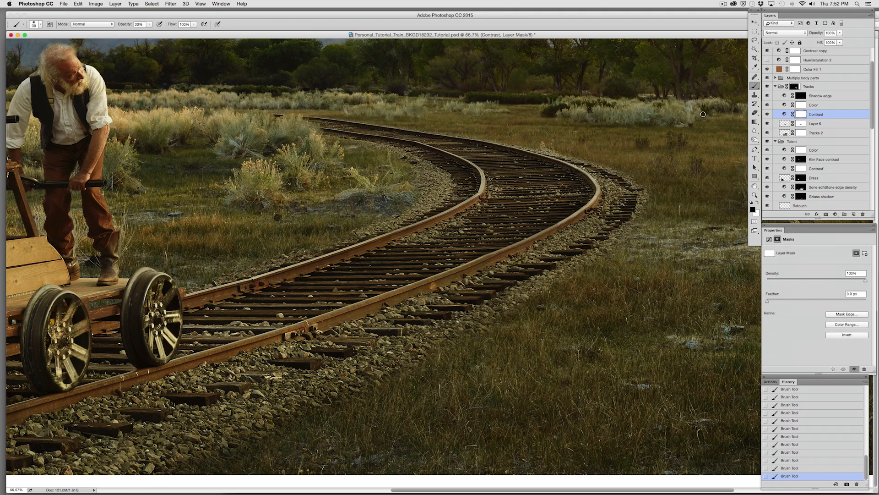
- Erase over the outer curve of the tracks on the Contrast mask with an enlarged Eraser at 40% opacity
key("e")
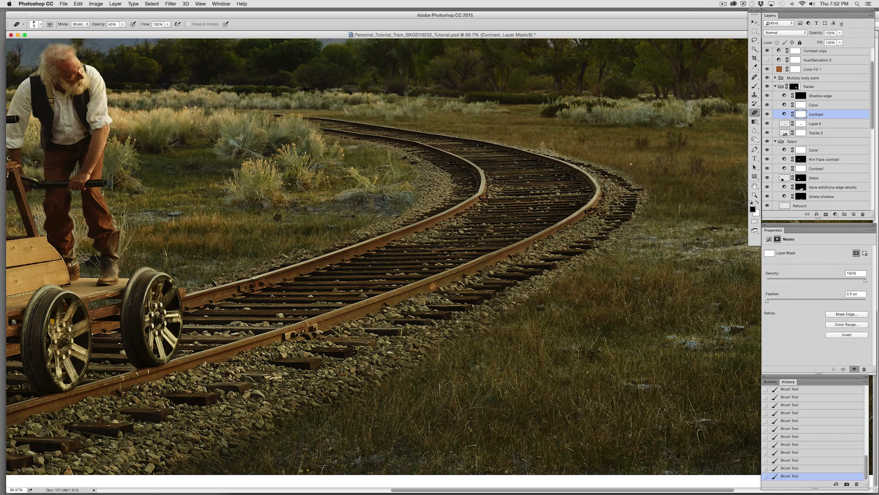
key("bracketright")
key("bracketright")
key("bracketright")
key("bracketright")
key("bracketright")
key("bracketright")
key("bracketright")
key("bracketright")
key("bracketright")
key("bracketright")
key("bracketright")
key("bracketright")
left_click_drag(604, 182, 552, 260)
left_click_drag(571, 191, 519, 228)
key("super+0")
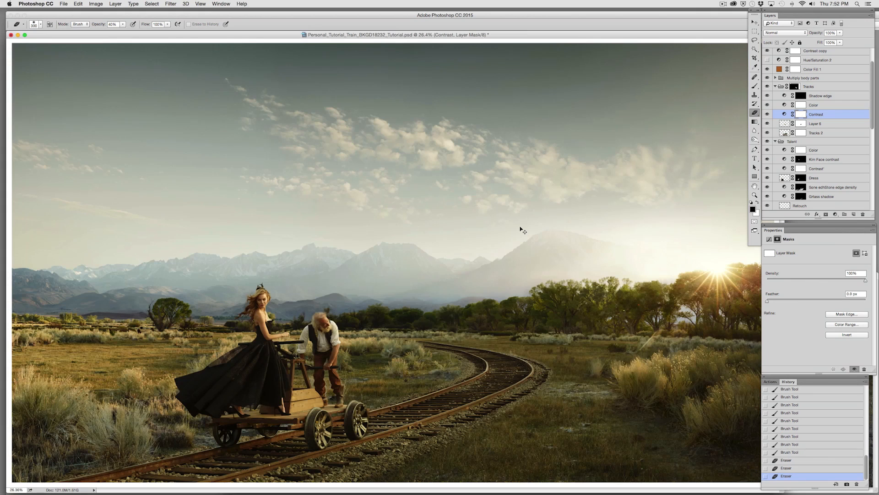
- Compare the whole composite before and after the Contrast mask retouching using an early history state
left_click_drag(863, 468, 864, 380)
left_click(806, 400)
key("super+z")
key("super+z")
key("super+z")
key("super+z")
key("super+z")
key("super+z")
key("super+z")
key("super+z")
key("super+z")
key("super+z")
key("super+minus")
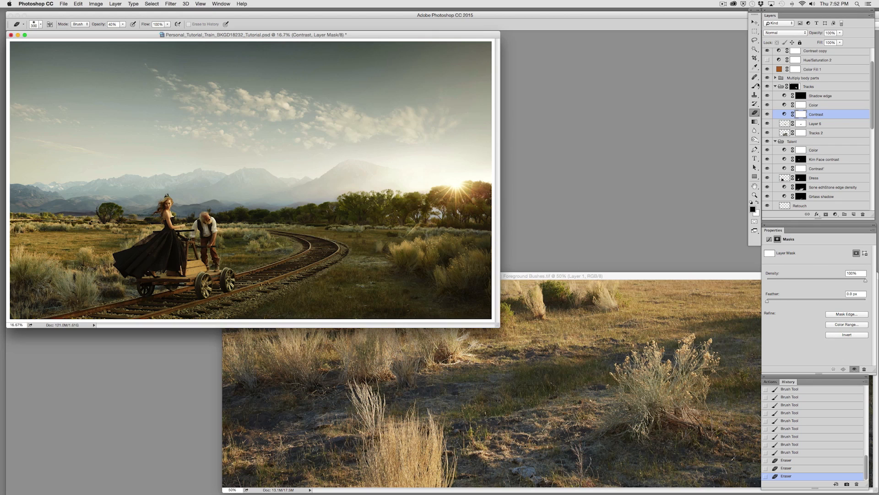
- Collapse the Tracks, Talent and Back Plate groups, and select Back Plate with the Foreground Bushes image moved into reach
left_click(775, 86)
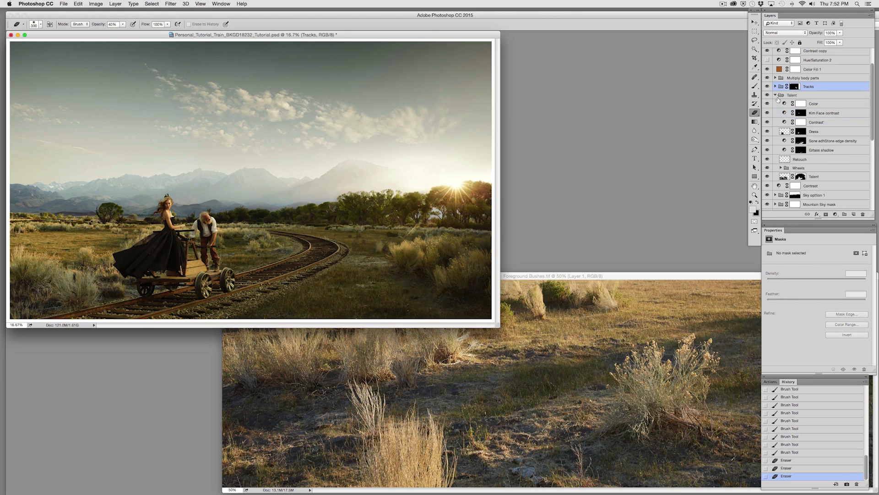
left_click(776, 95)
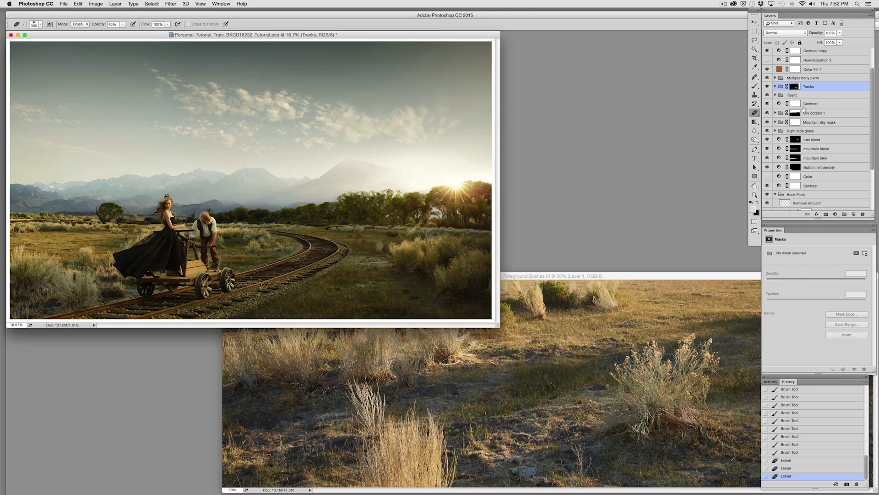
left_click_drag(613, 277, 502, 240)
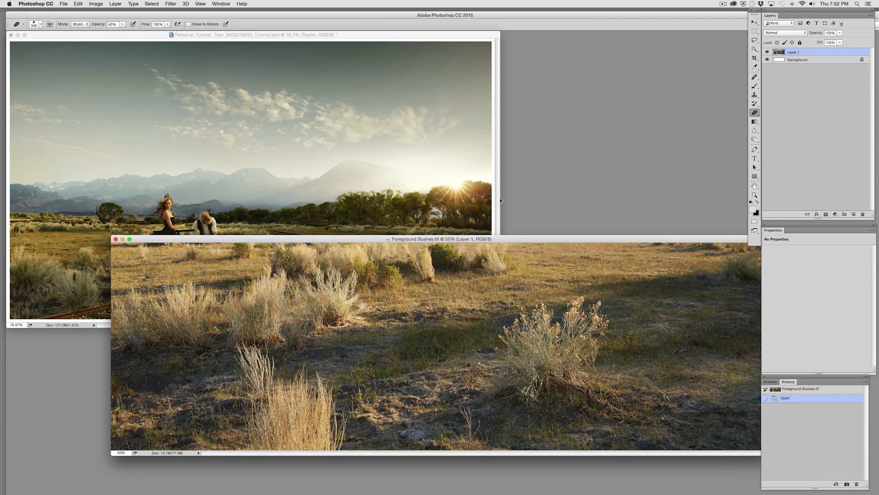
left_click(453, 212)
scroll(873, 120, "down", 5)
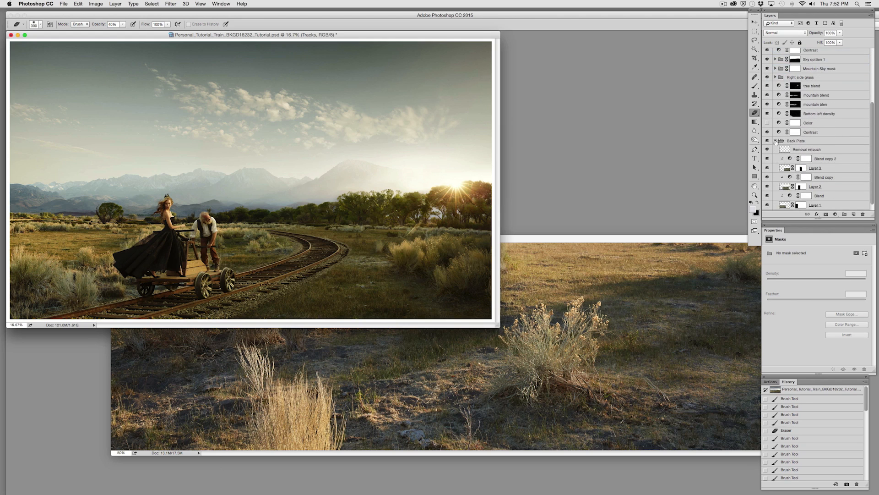
left_click(775, 141)
left_click(811, 206)
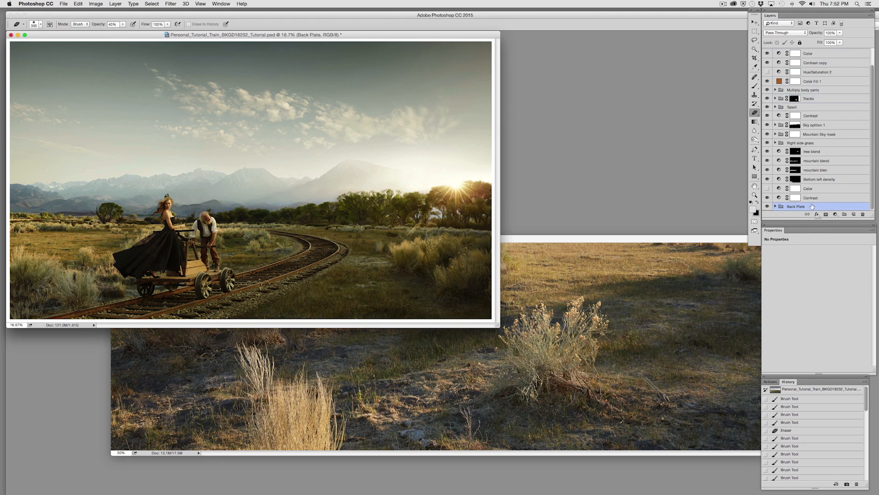
- Copy the Foreground Bushes layer into the train composite, close the source image, and position the bush beside the tracks
left_click_drag(637, 291, 396, 303)
left_click(563, 328)
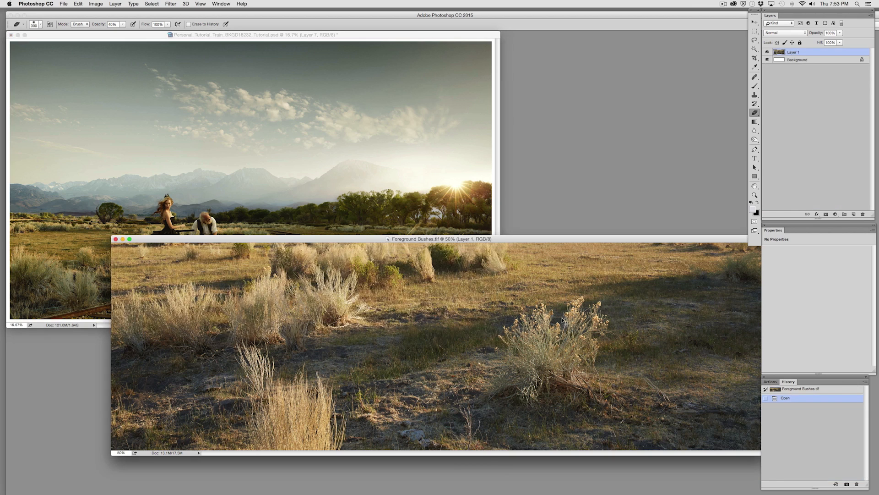
key("super+w")
left_click_drag(501, 324, 698, 464)
mouse_move(451, 343)
left_mouse_down()
mouse_move(457, 357)
mouse_move(449, 349)
left_mouse_up()
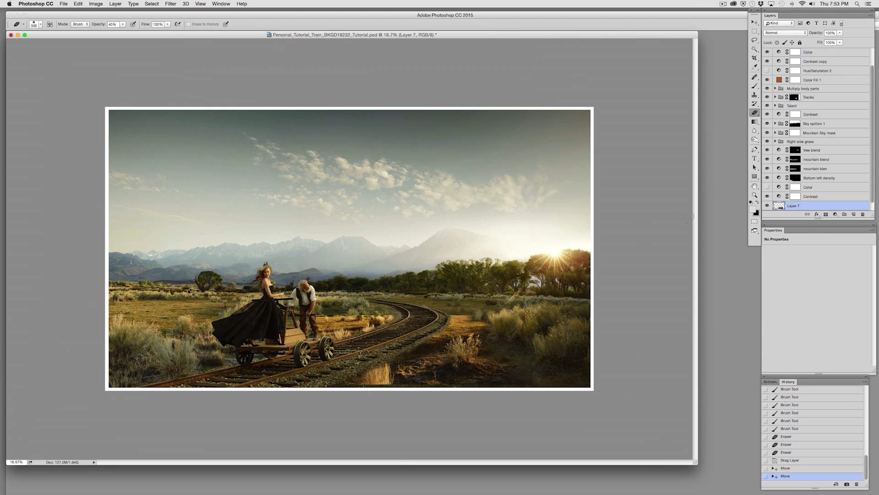
- Stack Layer 7 directly above the lowest Contrast adjustment, nudge the bush slightly, and give the layer a mask
left_click_drag(819, 207, 816, 194)
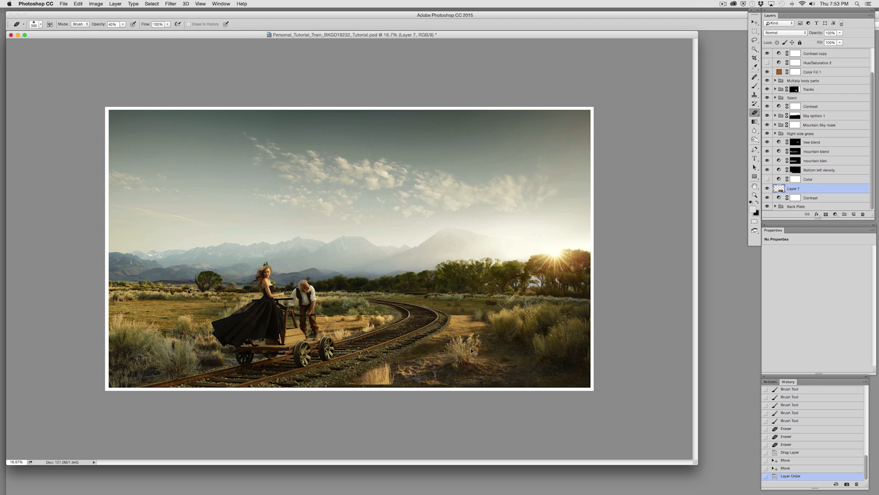
left_click_drag(461, 363, 465, 366)
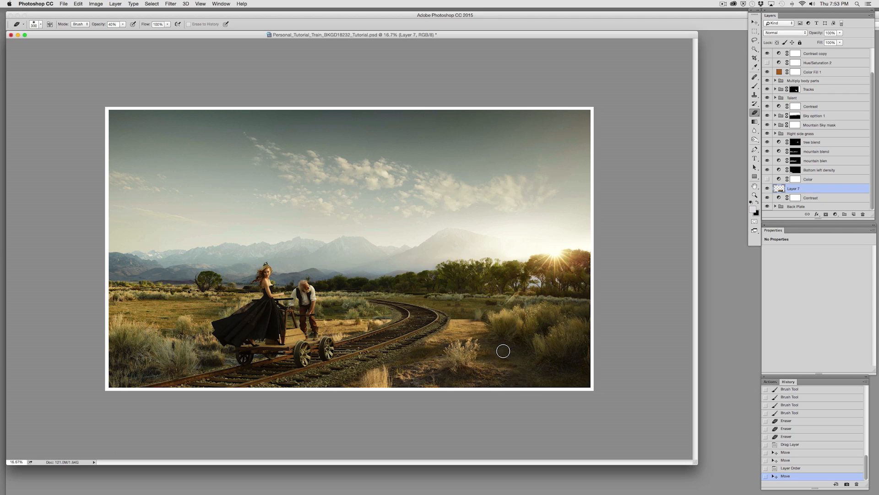
left_click(826, 215)
- Try moving masked Layer 7 directly beneath the Talent group, and undo the reordering
left_click_drag(815, 190, 821, 106)
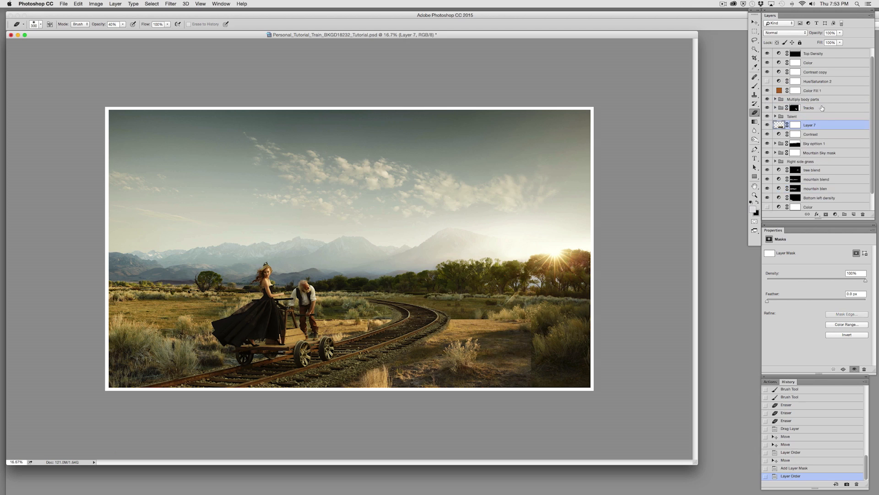
key("super+z")
key("super+z")
key("super+z")
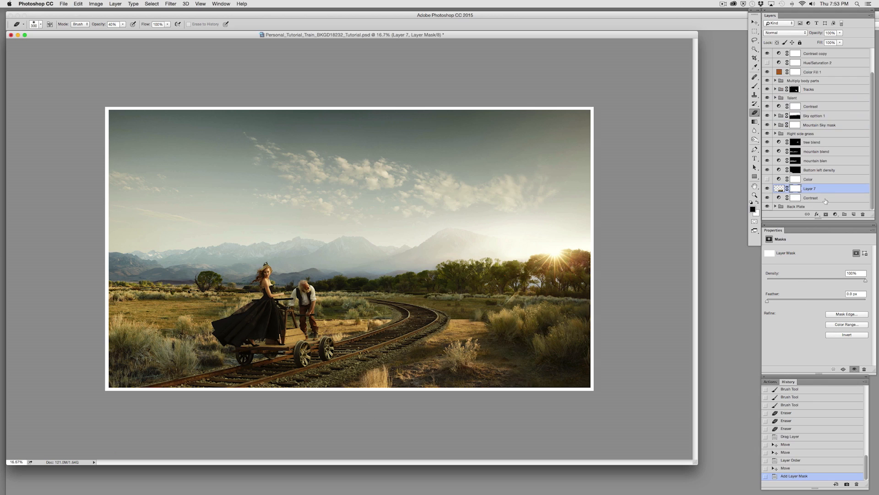
- Add a Curves adjustment clipped to Layer 7 and lower its white point to darken the bush image
left_click(835, 214)
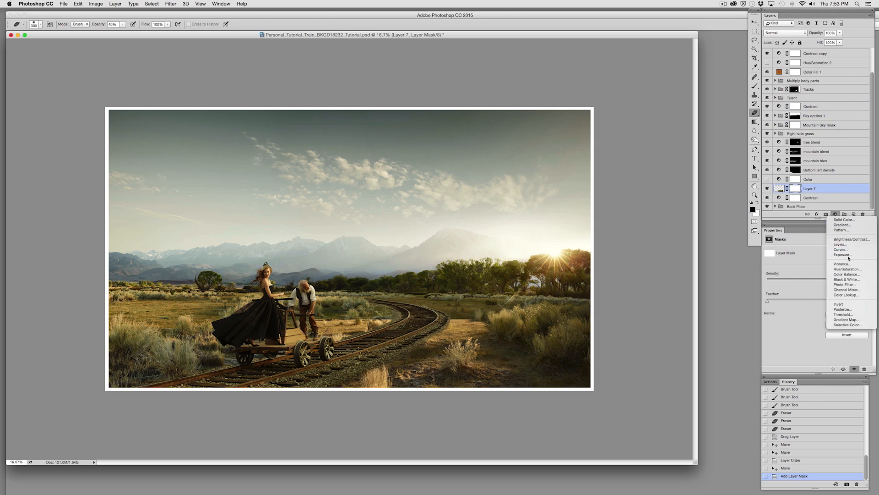
left_click(844, 251)
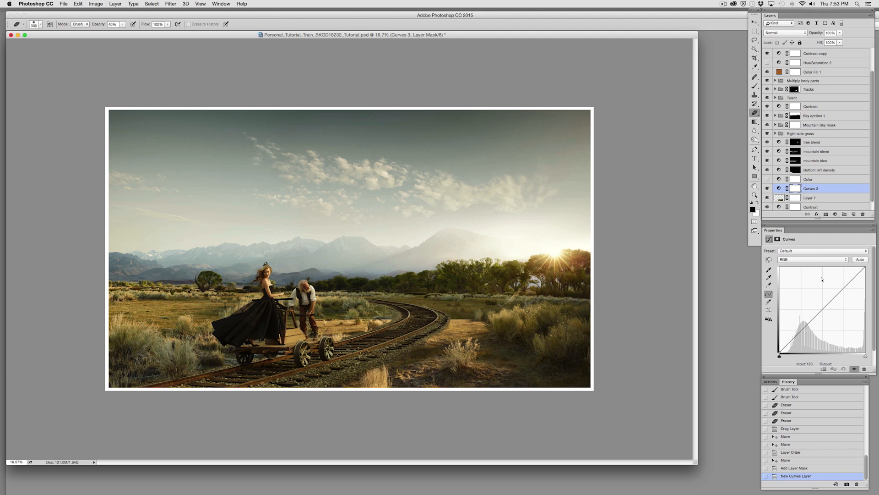
left_click_drag(863, 269, 874, 274)
left_click(781, 192, "alt")
left_click_drag(865, 274, 875, 278)
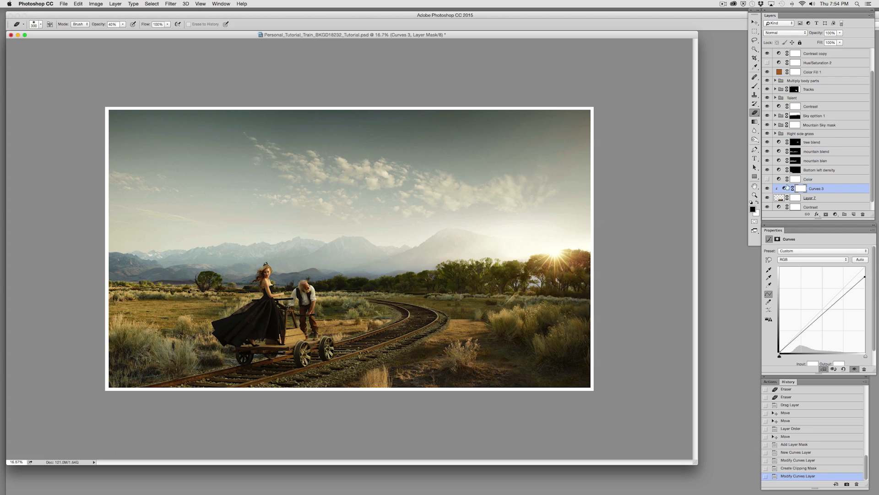
- Lasso the ground around the bush, subtract the bush from the selection, and fill it black on Layer 7's mask
left_click(797, 197)
left_click(755, 39)
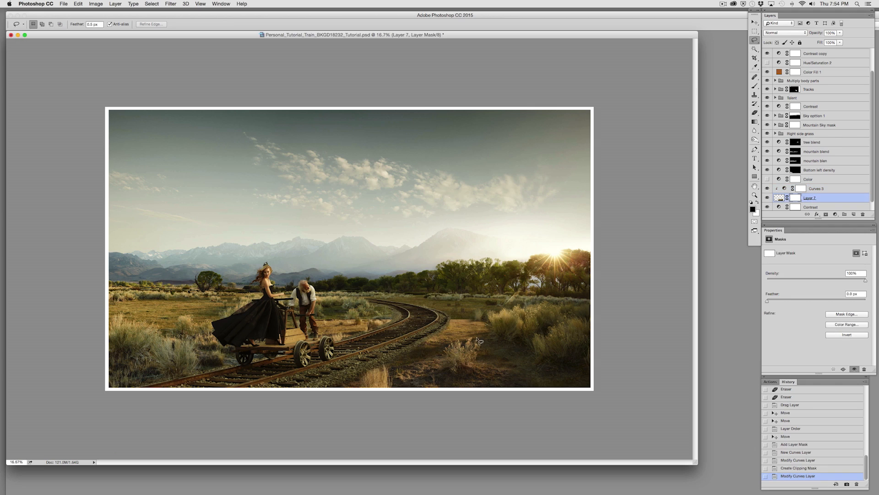
mouse_move(450, 343)
left_mouse_down()
mouse_move(426, 373)
mouse_move(440, 382)
mouse_move(387, 410)
mouse_move(344, 410)
left_mouse_up()
left_click_drag(449, 392, 466, 398)
key("super+d")
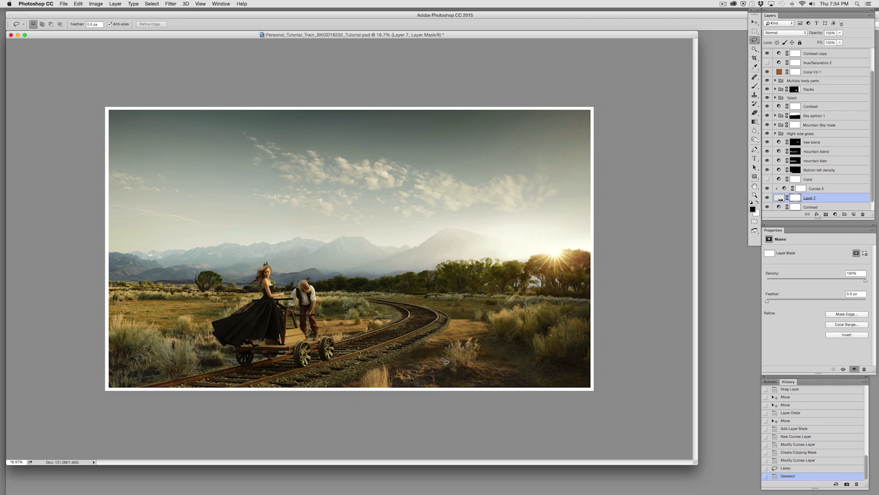
mouse_move(439, 355)
left_mouse_down()
mouse_move(366, 411)
mouse_move(418, 346)
mouse_move(438, 354)
mouse_move(472, 336)
mouse_move(485, 354)
mouse_move(472, 379)
mouse_move(480, 402)
mouse_move(558, 380)
mouse_move(557, 302)
mouse_move(516, 257)
mouse_move(413, 252)
mouse_move(397, 315)
mouse_move(423, 353)
mouse_move(448, 353)
left_mouse_up()
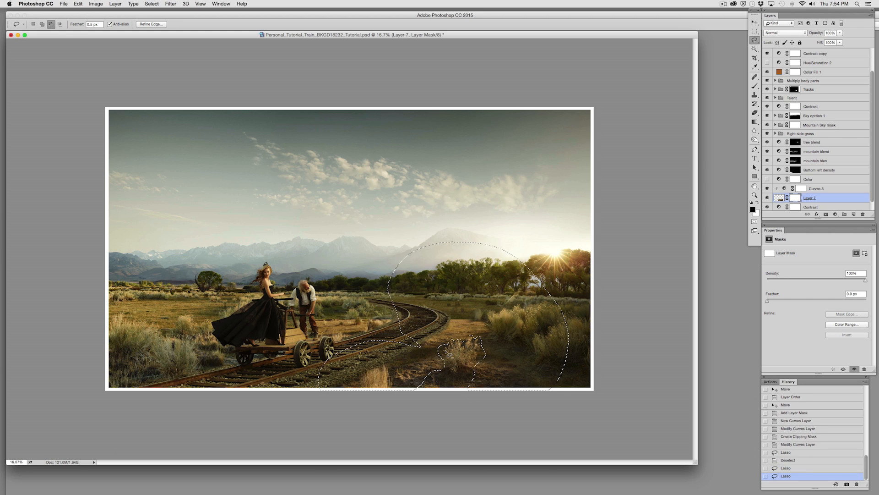
key("alt+BackSpace")
key("super+d")
- Mask out Layer 7 over the handcar and near tracks by filling a large Lasso selection with black
mouse_move(413, 311)
left_mouse_down()
mouse_move(409, 328)
mouse_move(266, 205)
left_mouse_up()
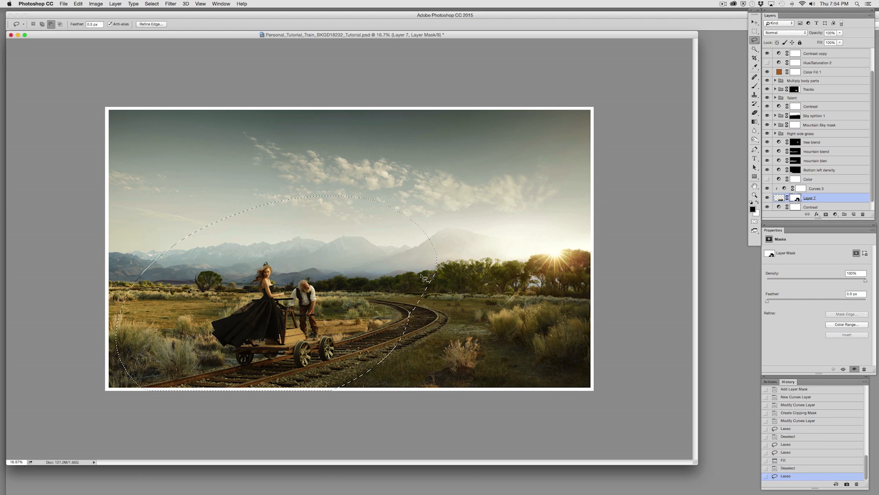
key("alt+BackSpace")
key("super+d")
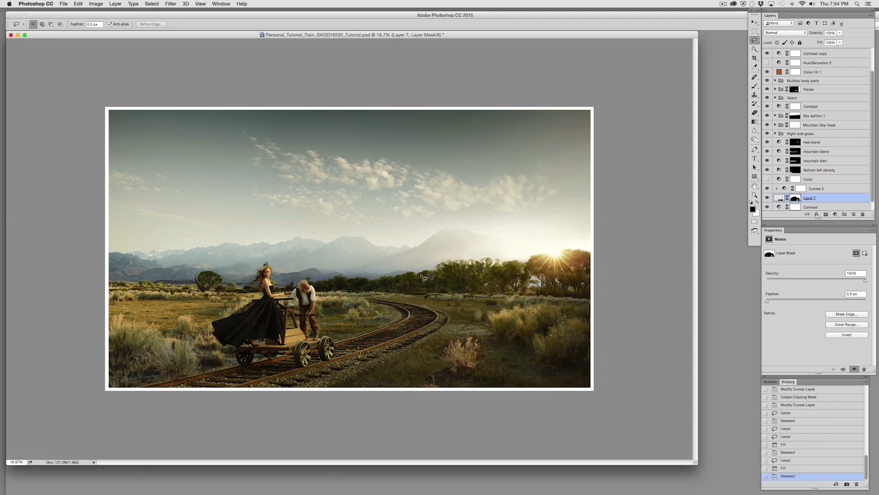
- Check the clipped Curves effect on the bush, rename that adjustment as Contrast, and target Layer 7's image
key("super+equal")
key("super+equal")
key("super+equal")
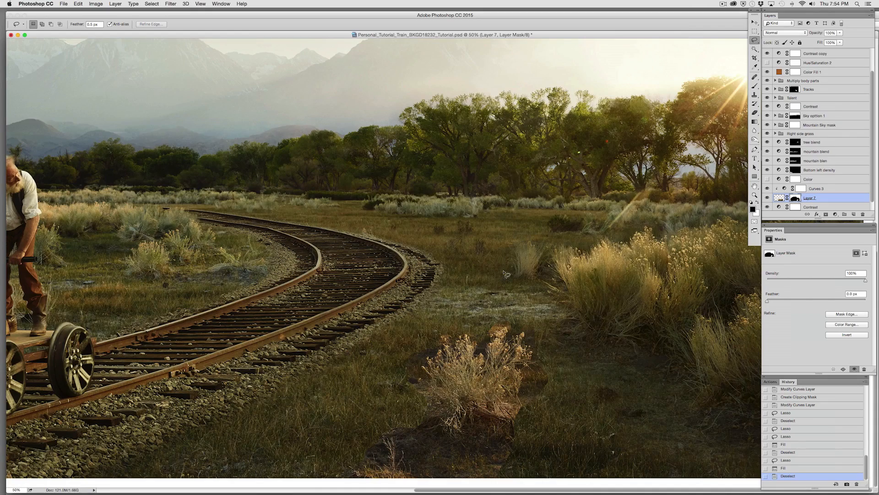
key("super+equal")
left_click_drag(477, 264, 361, 194)
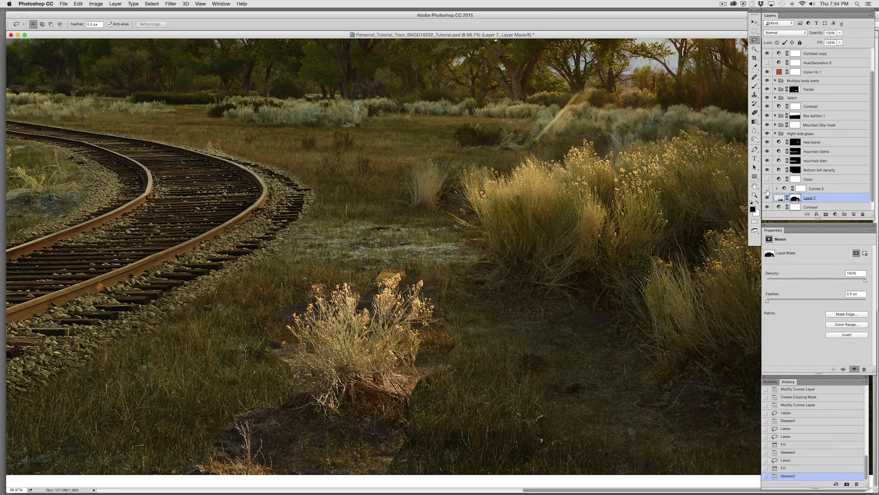
left_click(767, 189)
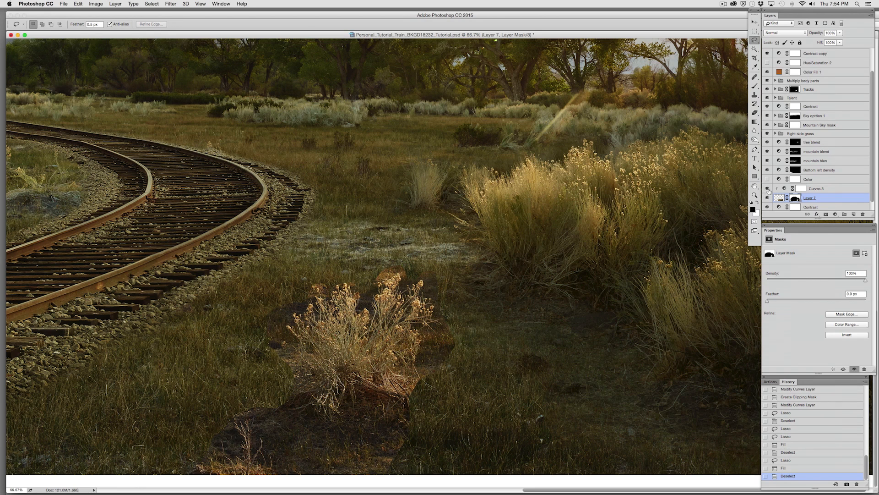
double_click(817, 189)
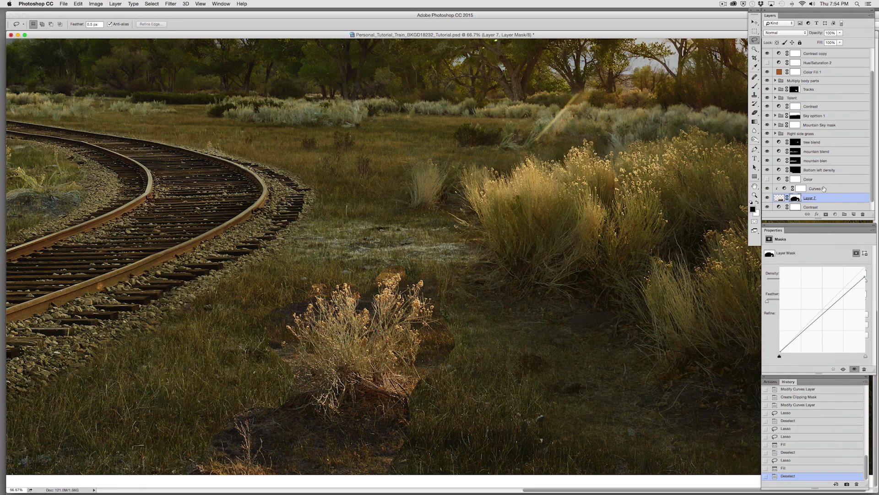
type("Contrast")
key("Return")
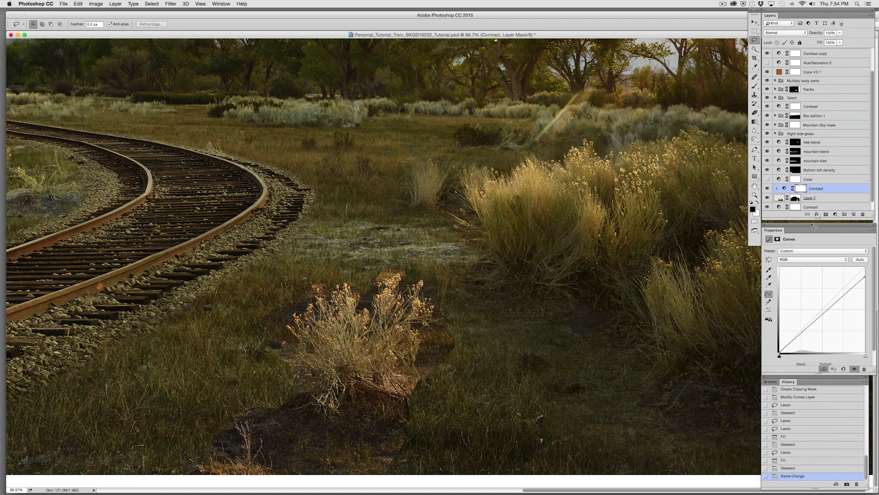
left_click(825, 199)
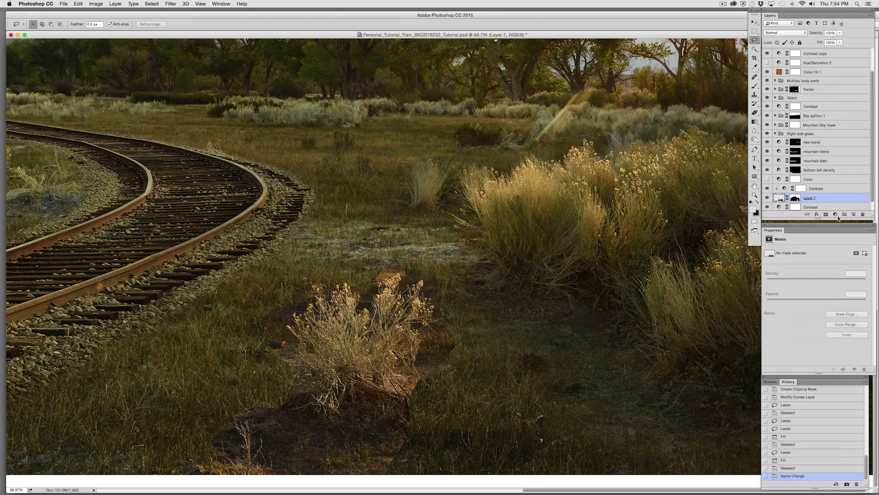
- Add a Curves adjustment clipped to Layer 7, place it above the clipped Contrast curve, and name it Color
left_click(836, 214)
left_click(843, 263)
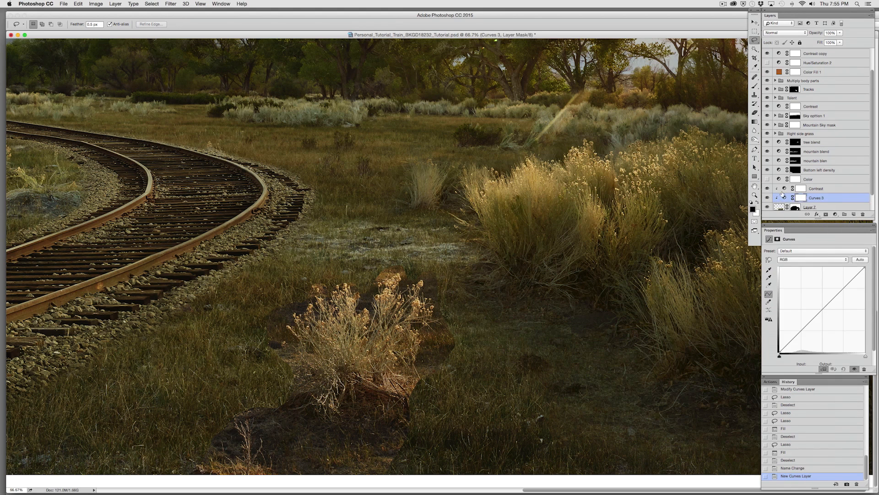
left_click_drag(823, 196, 820, 189)
scroll(821, 199, "down", 1)
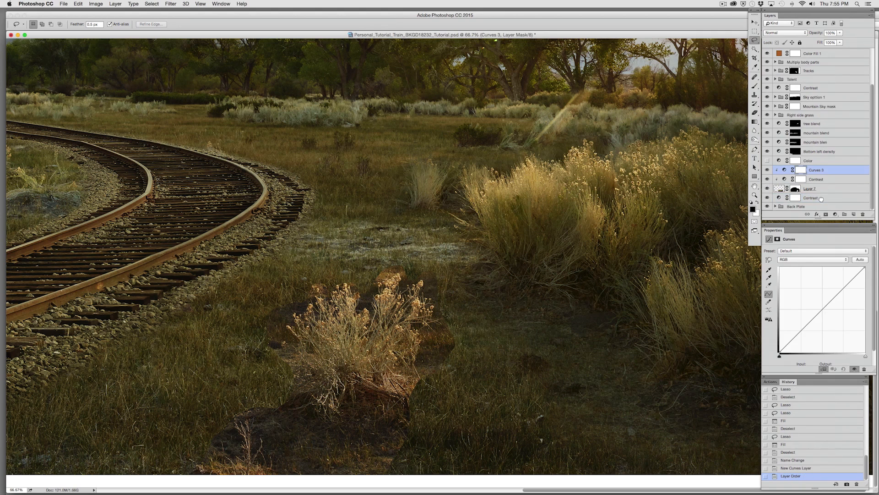
double_click(824, 169)
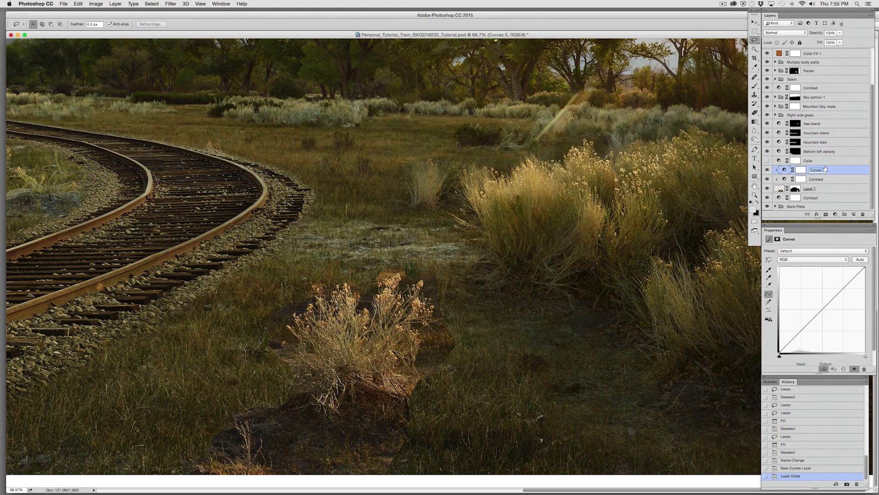
type("Color")
key("Return")
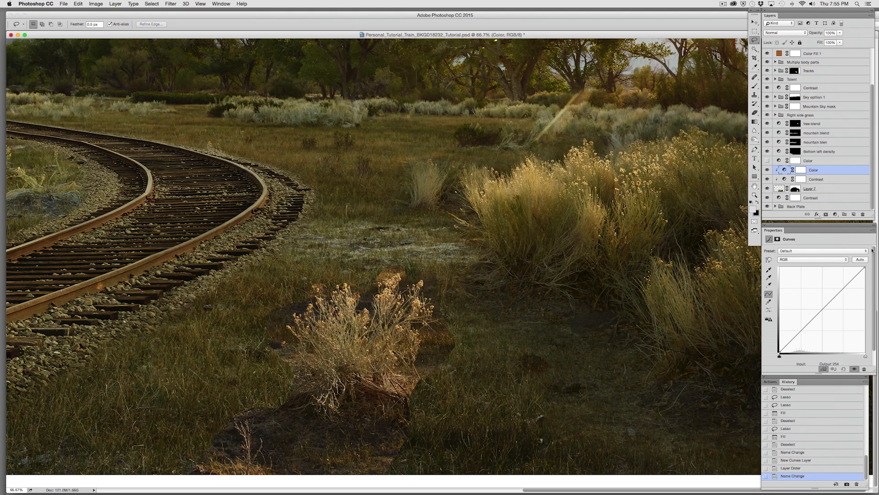
- Adjust the clipped Color curve's red midtones, lower its blue white point and midtones, and compare the bush with and without it
left_click(844, 259)
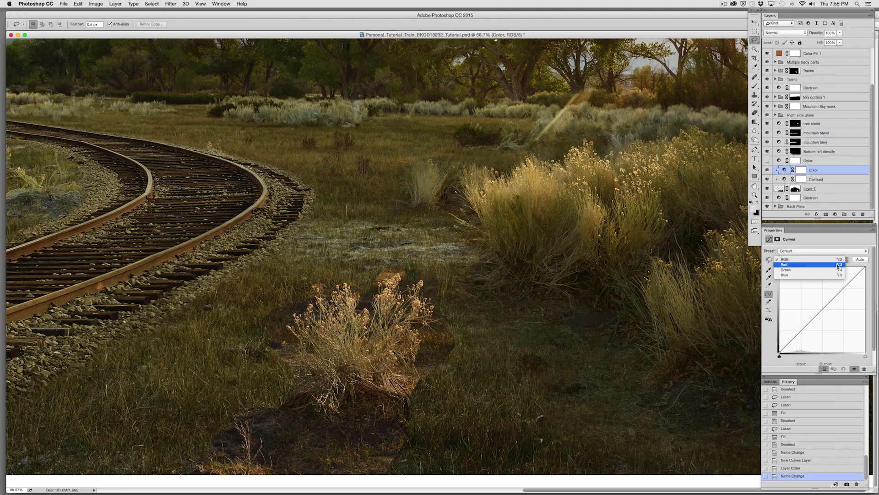
left_click(839, 265)
left_click_drag(823, 310, 823, 310)
left_click(833, 259)
left_click(832, 275)
left_click_drag(865, 268, 866, 270)
left_click_drag(823, 310, 819, 313)
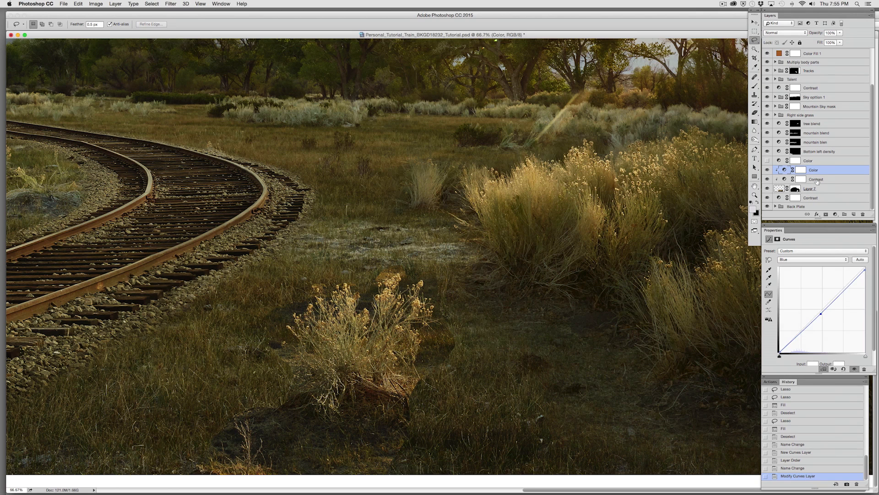
left_click(768, 170)
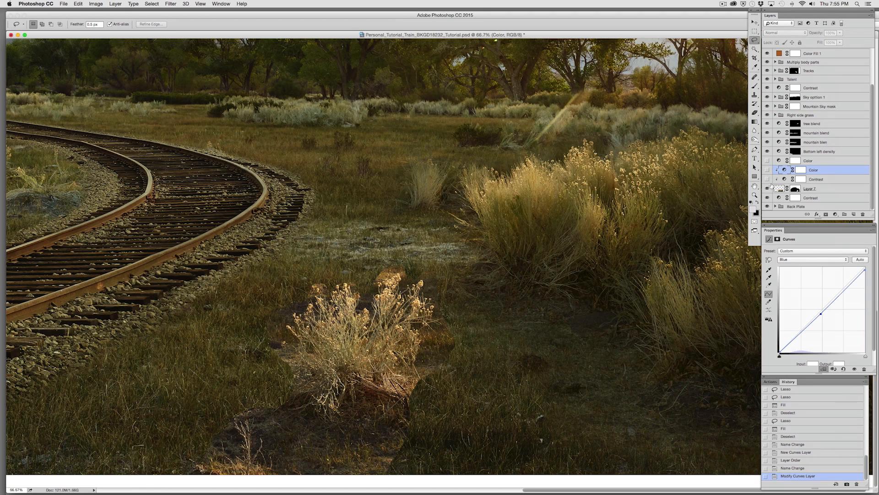
left_click(767, 170)
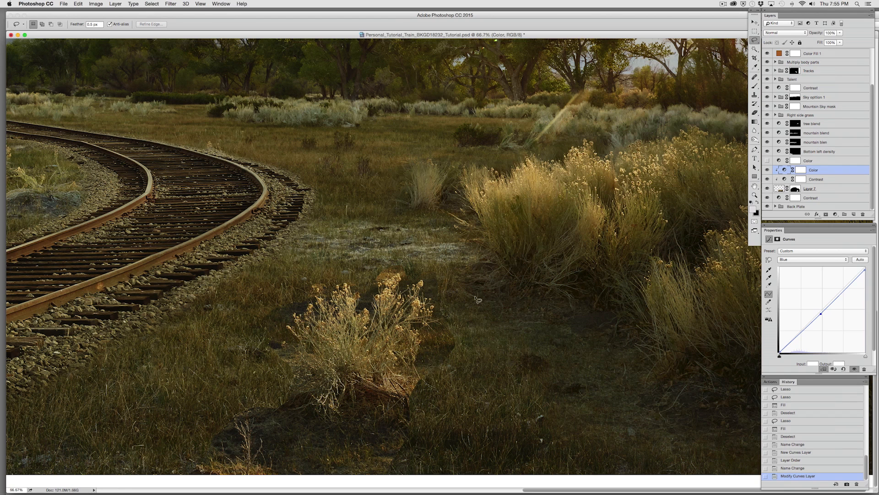
- Lower the white point of the clipped Contrast curve and add shadow and highlight points to refine the bush's tones
left_click(801, 179)
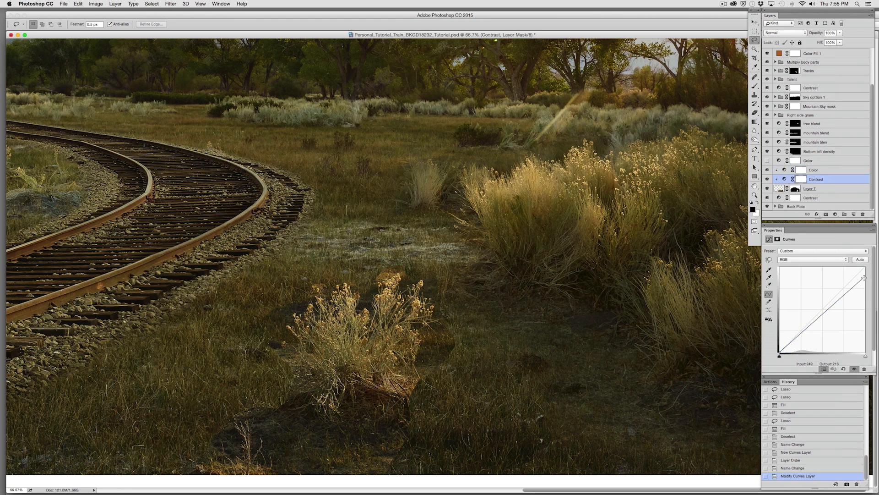
left_click_drag(865, 273, 865, 277)
left_click_drag(804, 330, 804, 329)
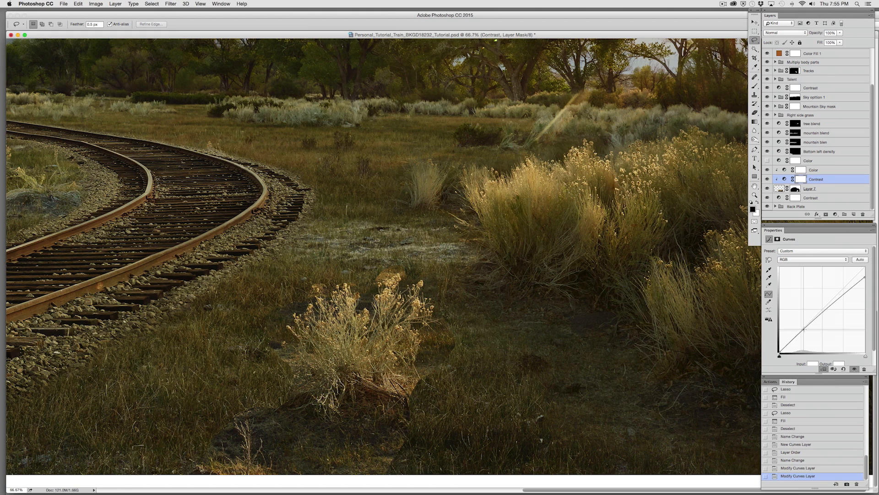
left_click_drag(837, 300, 837, 302)
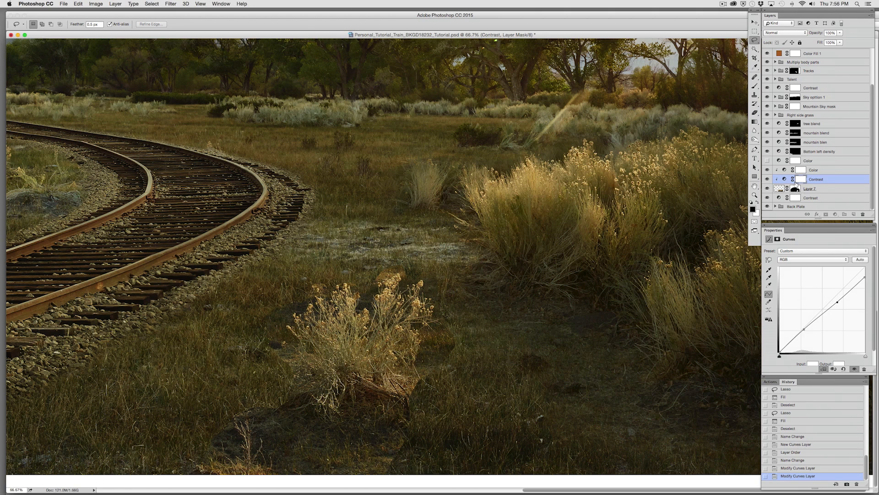
- Paint black on Layer 7's mask with an enlarged brush to hide the leftover ground below and beside the bush
left_click(796, 188)
key("b")
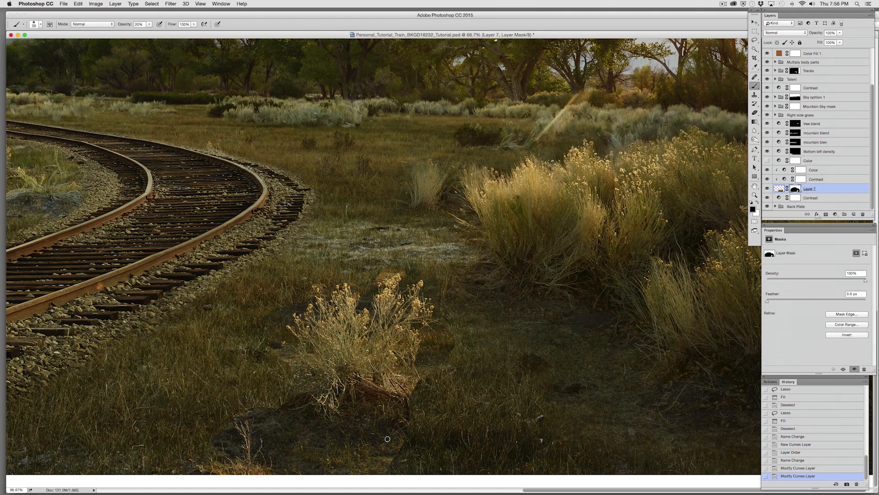
key("bracketright")
key("bracketright")
mouse_move(413, 469)
left_mouse_down()
mouse_move(405, 444)
mouse_move(391, 454)
mouse_move(393, 440)
left_mouse_up()
key("bracketright")
key("bracketright")
key("bracketright")
key("bracketright")
key("bracketright")
key("bracketright")
key("bracketright")
key("bracketright")
mouse_move(393, 440)
left_mouse_down()
mouse_move(386, 465)
mouse_move(367, 448)
mouse_move(318, 465)
mouse_move(359, 441)
mouse_move(292, 466)
mouse_move(212, 470)
mouse_move(258, 450)
mouse_move(235, 433)
mouse_move(252, 416)
mouse_move(267, 425)
mouse_move(276, 402)
left_mouse_up()
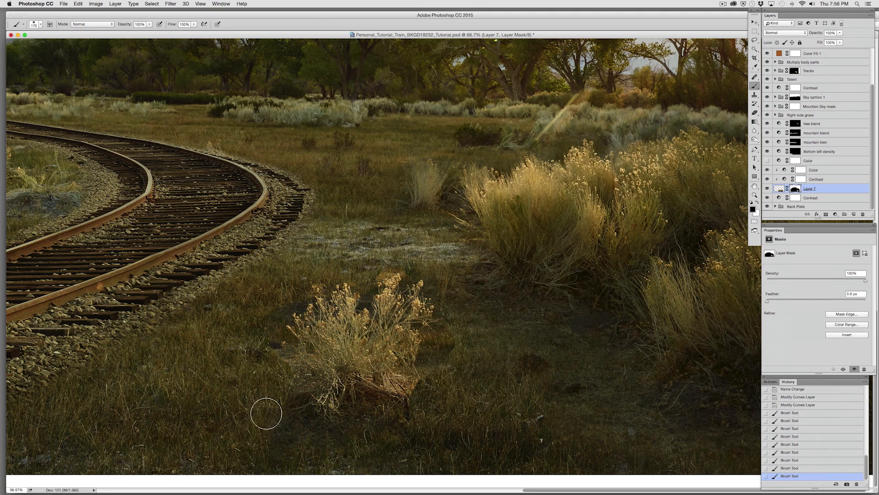
mouse_move(265, 452)
left_mouse_down()
mouse_move(410, 447)
mouse_move(343, 445)
mouse_move(303, 461)
left_mouse_up()
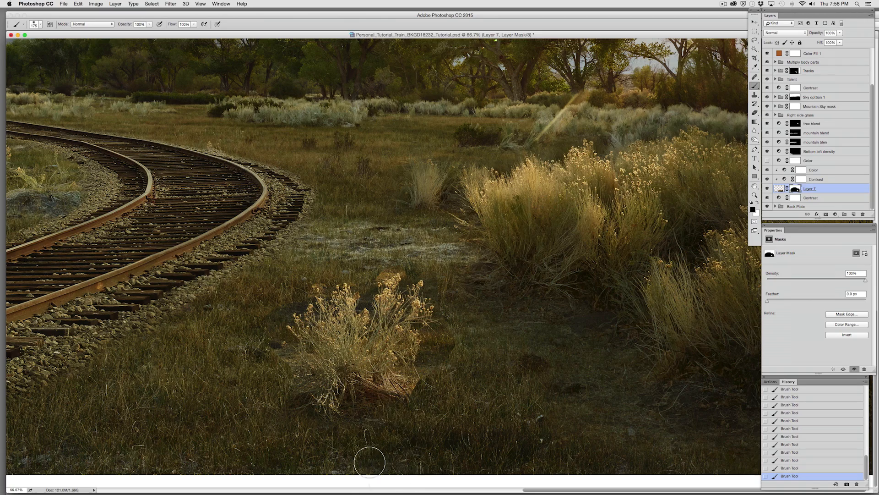
- Soften Layer 7's mask around the base of the bush with the Eraser at 30% opacity
key("super+plus")
key("super+plus")
key("super+plus")
left_click_drag(407, 435, 451, 235)
left_click_drag(347, 246, 499, 281)
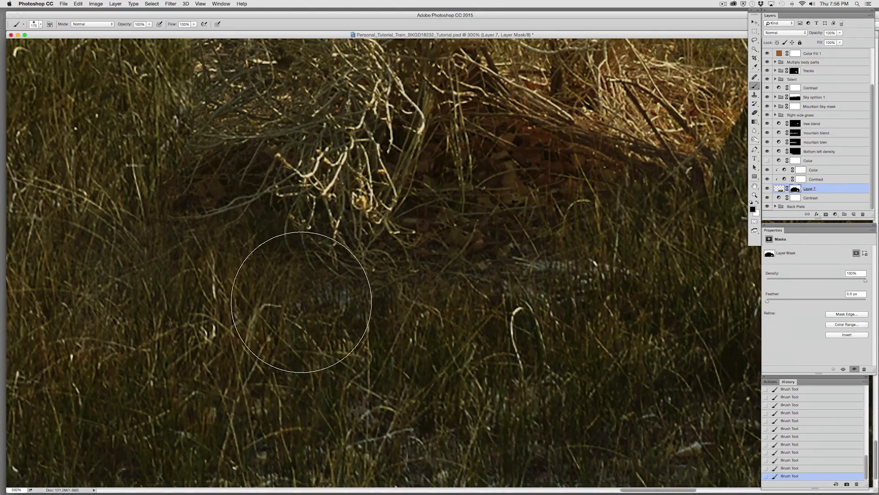
left_click(755, 113)
key("3")
mouse_move(621, 215)
left_mouse_down()
mouse_move(615, 196)
mouse_move(612, 207)
mouse_move(581, 211)
mouse_move(612, 201)
mouse_move(557, 225)
left_mouse_up()
mouse_move(602, 196)
left_mouse_down()
mouse_move(487, 211)
mouse_move(550, 212)
left_mouse_up()
left_click_drag(591, 201, 533, 216)
left_click_drag(389, 220, 288, 213)
mouse_move(234, 210)
left_mouse_down()
mouse_move(189, 222)
mouse_move(334, 270)
left_mouse_up()
left_click_drag(269, 210, 331, 220)
left_click_drag(360, 186, 349, 197)
mouse_move(660, 242)
left_mouse_down()
mouse_move(437, 308)
mouse_move(379, 177)
left_mouse_up()
left_click_drag(474, 227, 299, 330)
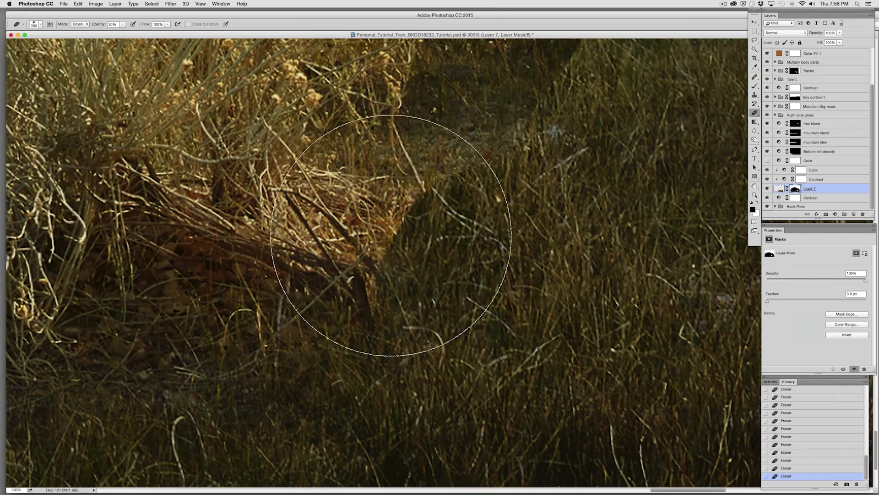
- Brush black at 30% opacity on Layer 7's mask to fade the right edge of the bush's base into the grass
left_click(755, 40)
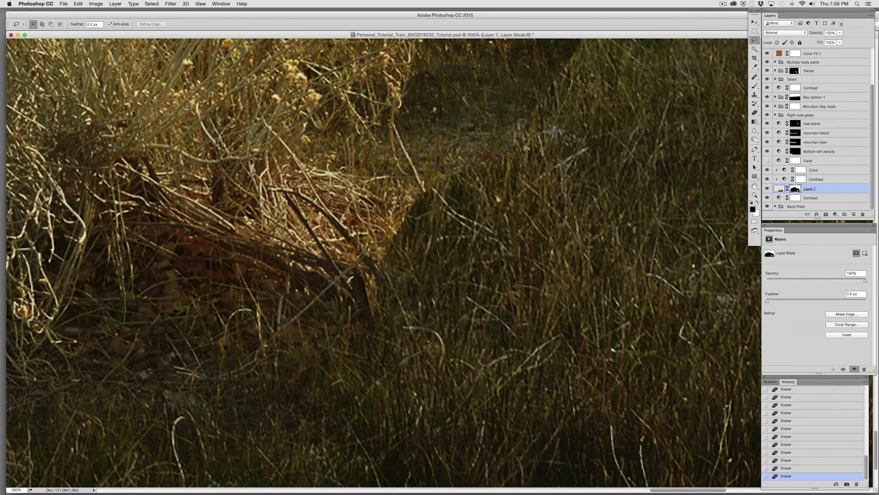
left_click(753, 87)
left_click_drag(402, 240, 434, 289)
key("3")
left_click(364, 203)
left_click(362, 195)
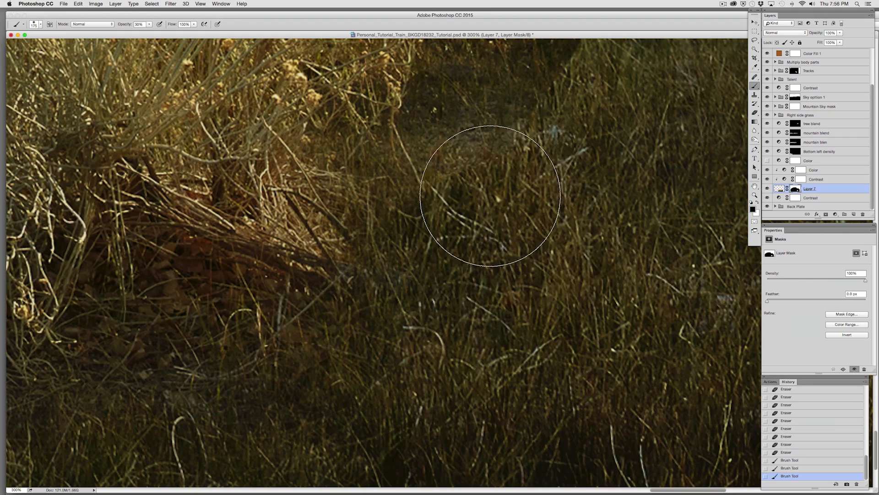
left_click(464, 183)
left_click(494, 246)
left_click_drag(551, 158, 488, 275)
mouse_move(470, 210)
left_mouse_down()
mouse_move(483, 196)
mouse_move(466, 225)
left_mouse_up()
- Paint black at 100% opacity on Layer 7's mask to hide the remaining ground to the right of the bush
key("0")
left_click_drag(492, 124, 439, 240)
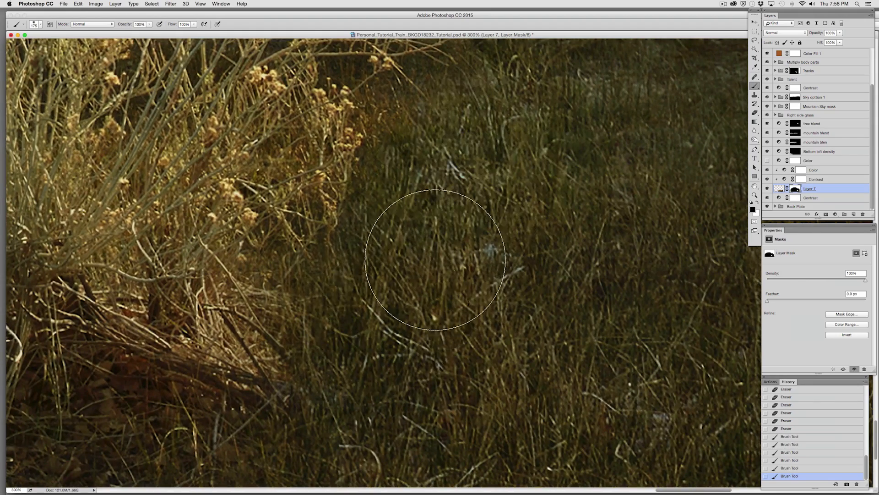
left_click_drag(526, 232, 603, 298)
left_click(547, 302)
left_click(494, 360)
left_click(427, 389)
left_click(426, 379)
mouse_move(543, 211)
left_mouse_down()
mouse_move(583, 363)
mouse_move(567, 357)
left_mouse_up()
left_click_drag(483, 177, 728, 139)
left_click_drag(611, 161, 495, 252)
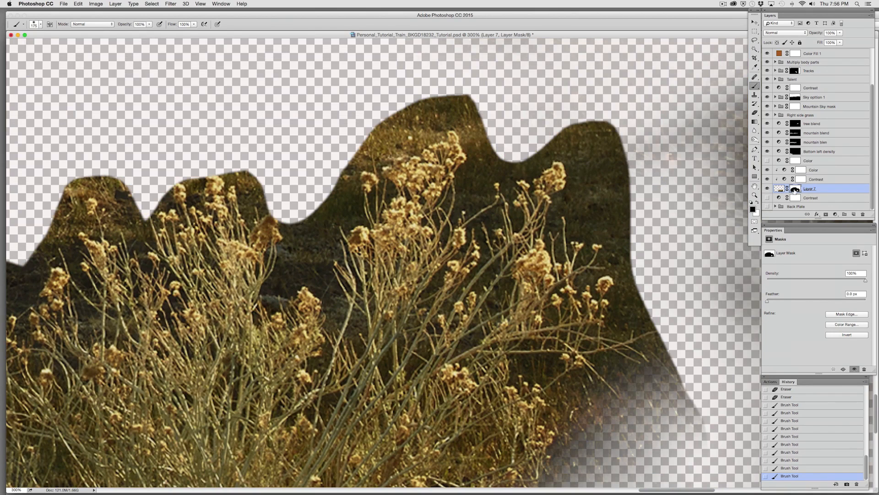
- Disable Layer 7's mask and use Color Range to sample several dark ground tones behind the bush into a selection
right_click(795, 189)
left_click(810, 190)
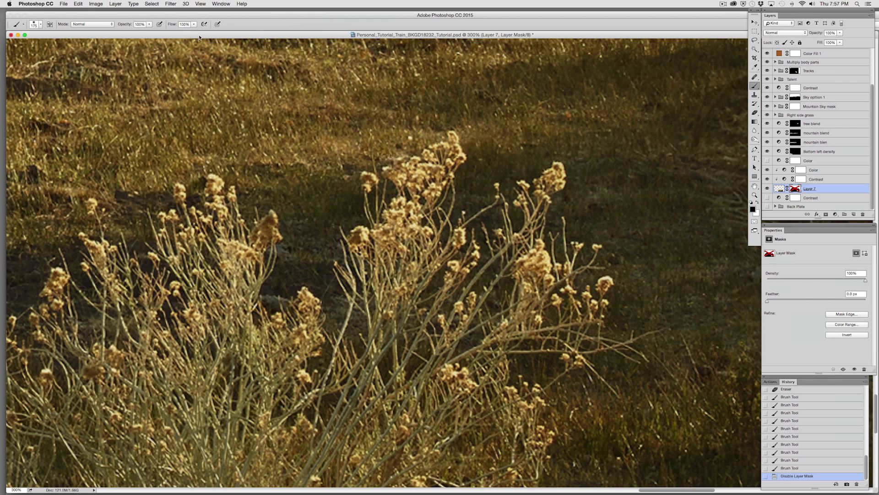
left_click(151, 4)
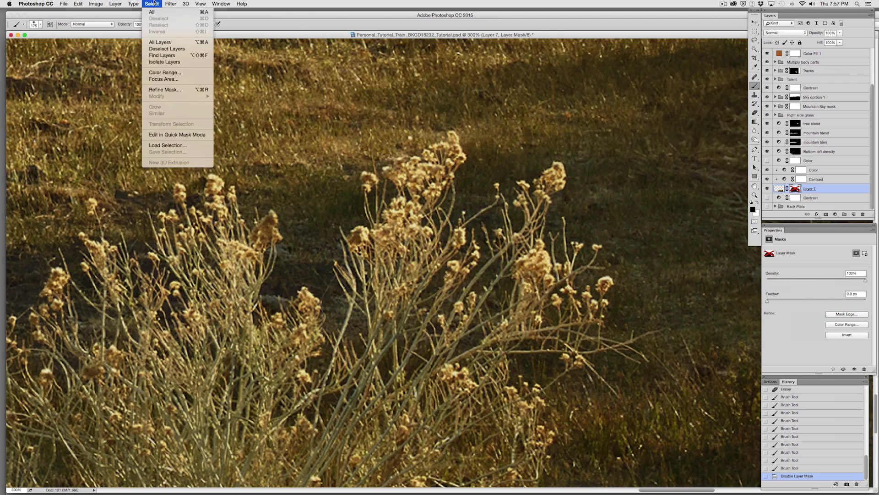
left_click(164, 73)
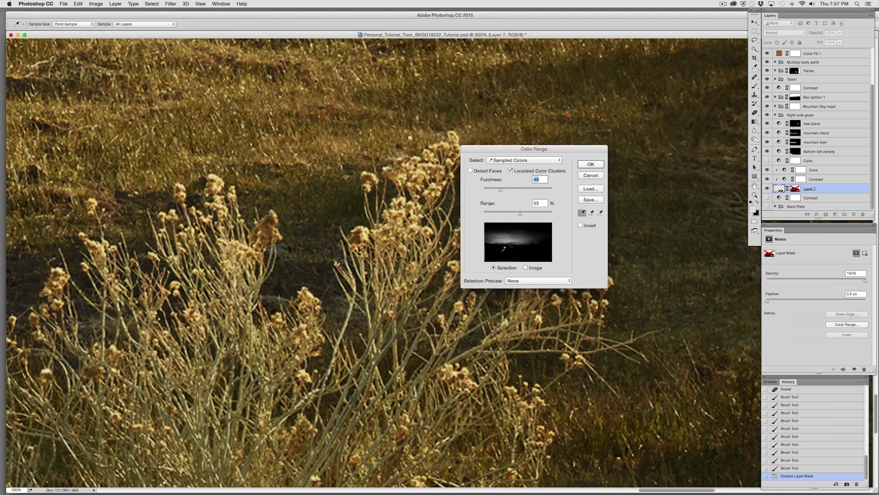
left_click(329, 264)
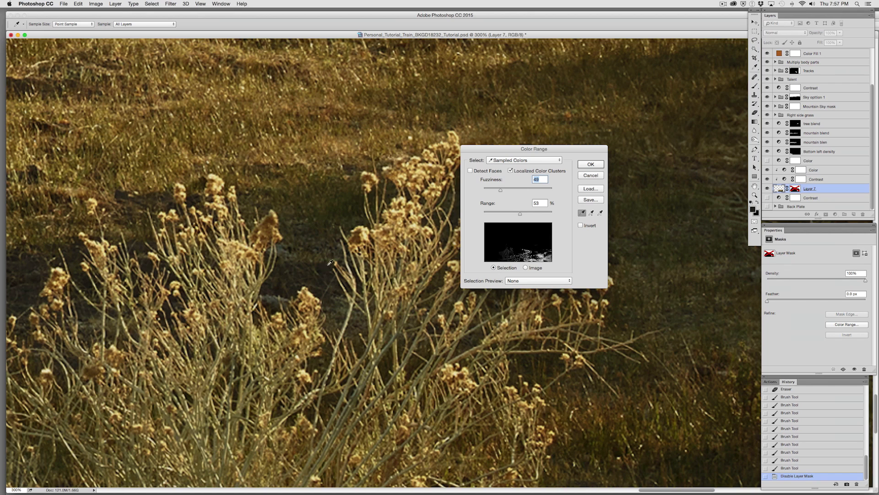
left_click(316, 233, "shift")
left_click(327, 212, "shift")
left_click(345, 214, "shift")
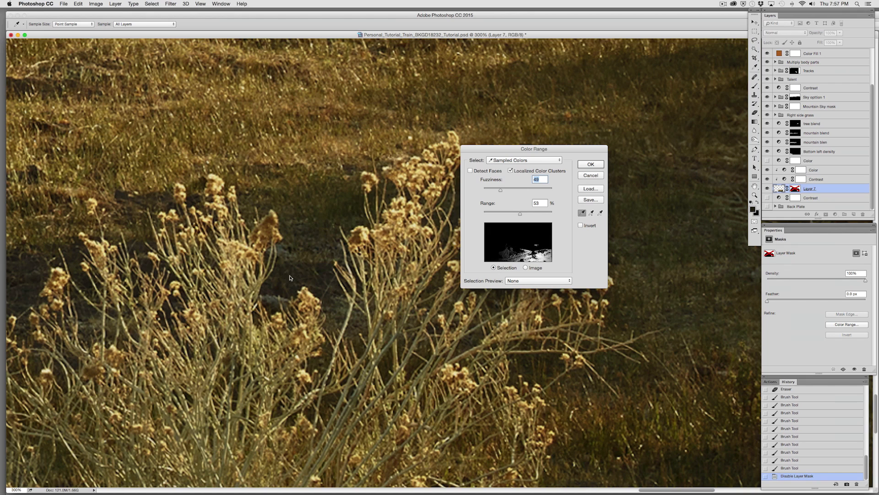
left_click(644, 256, "shift")
left_click(558, 348, "shift")
left_click(550, 361, "shift")
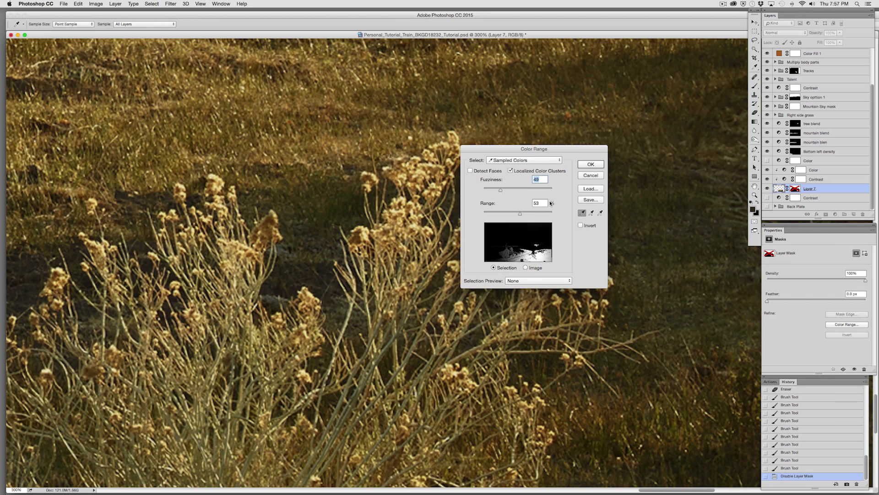
left_click(581, 164)
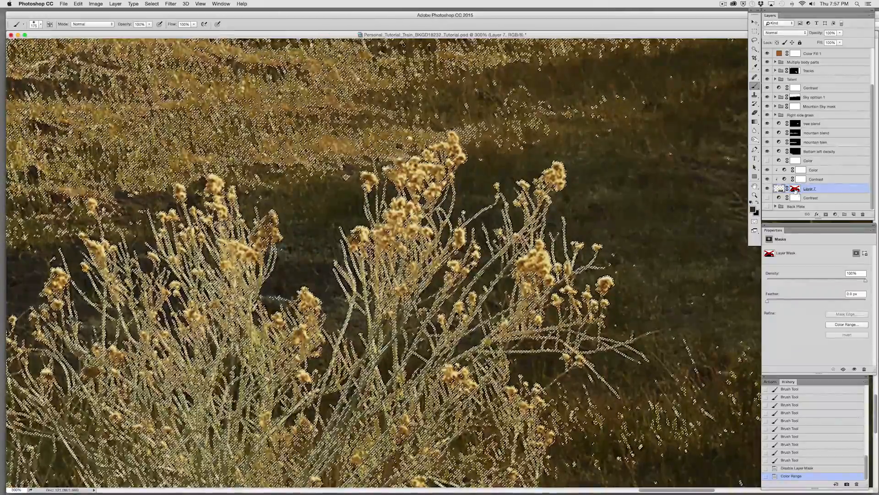
- Re-enable Layer 7's mask, feather the Color Range selection slightly, and hide the selection edges
left_click(796, 189, "shift")
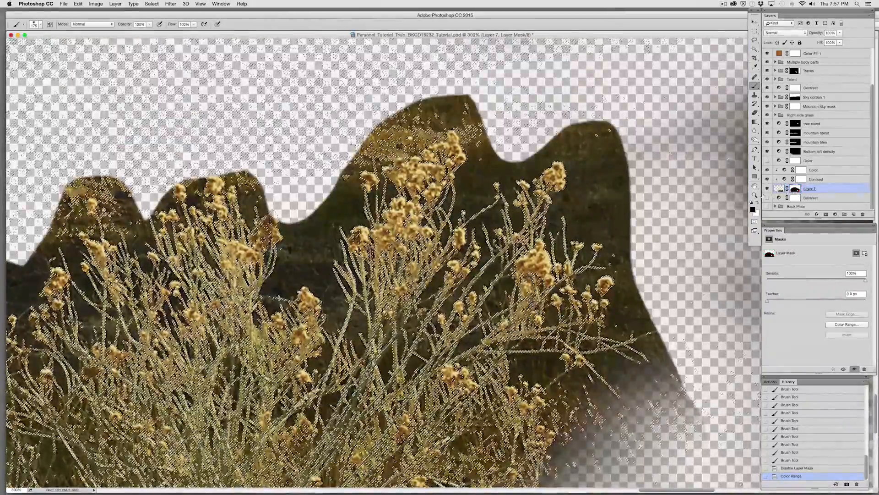
right_click(588, 198)
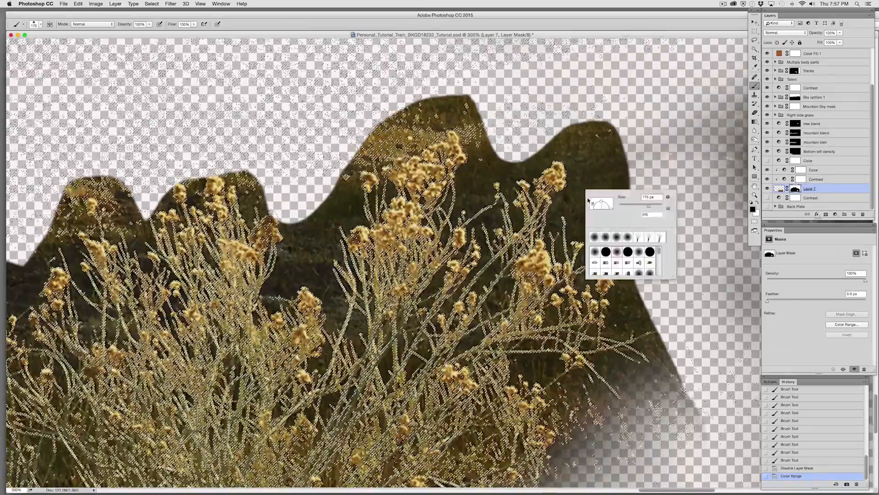
left_click(754, 32)
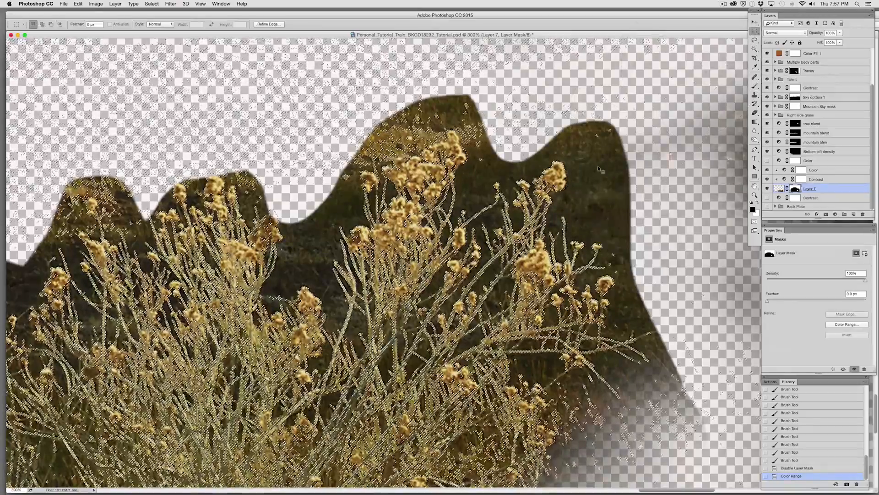
right_click(596, 190)
left_click(607, 215)
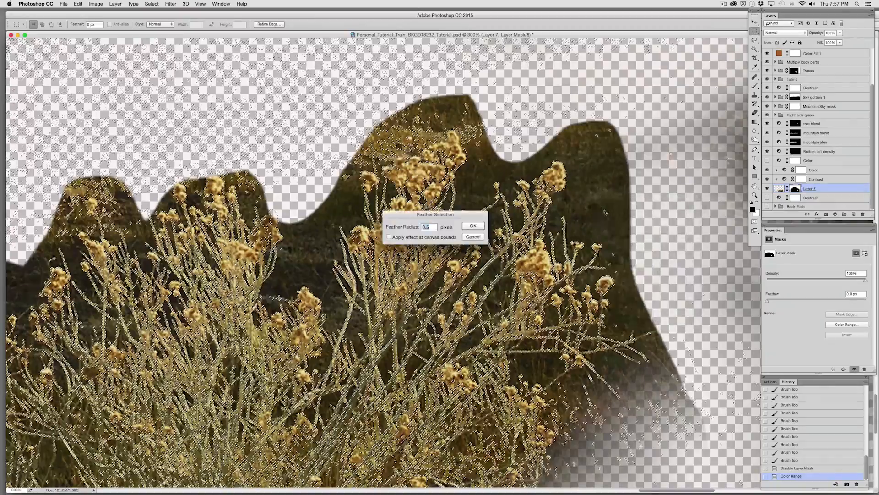
key("Return")
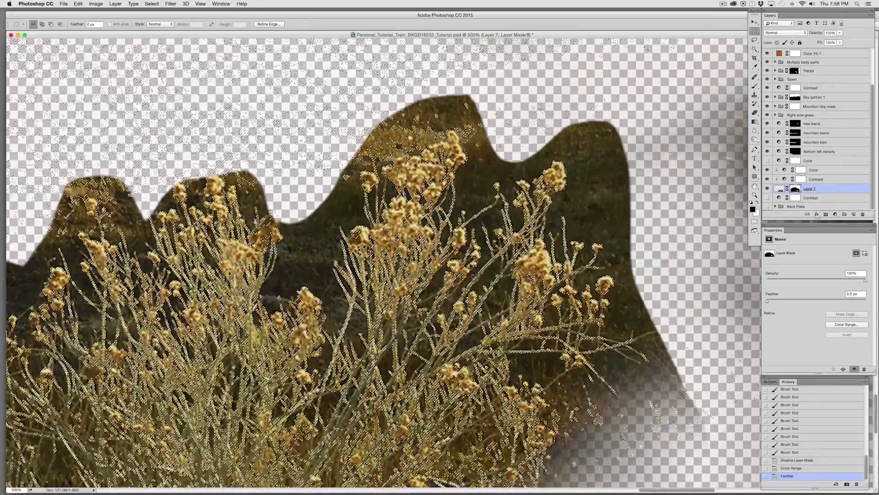
key("super+d")
- Try painting out the dark ground between the bush's branches on Layer 7's mask, and revert to the feathered selection
left_click(755, 87)
mouse_move(609, 156)
left_mouse_down()
mouse_move(614, 220)
mouse_move(513, 238)
left_mouse_up()
left_click_drag(513, 303, 403, 311)
mouse_move(353, 263)
left_mouse_down()
mouse_move(402, 153)
mouse_move(499, 149)
mouse_move(517, 176)
left_mouse_up()
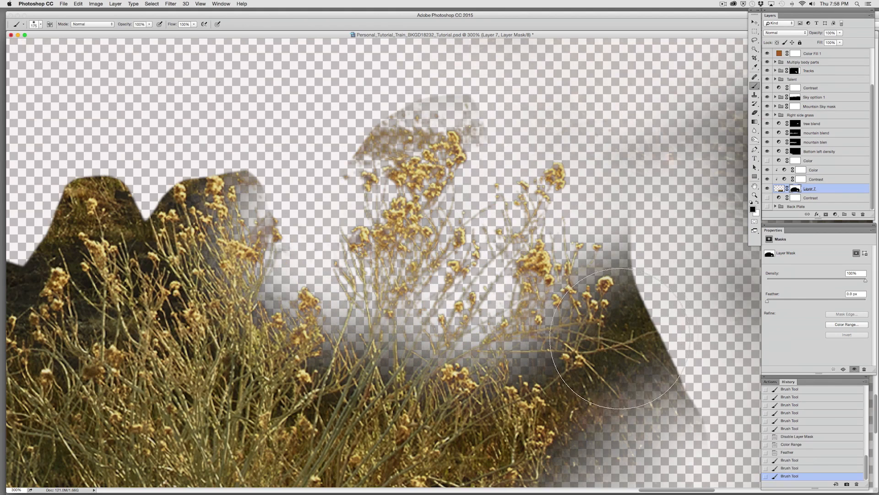
key("super+z")
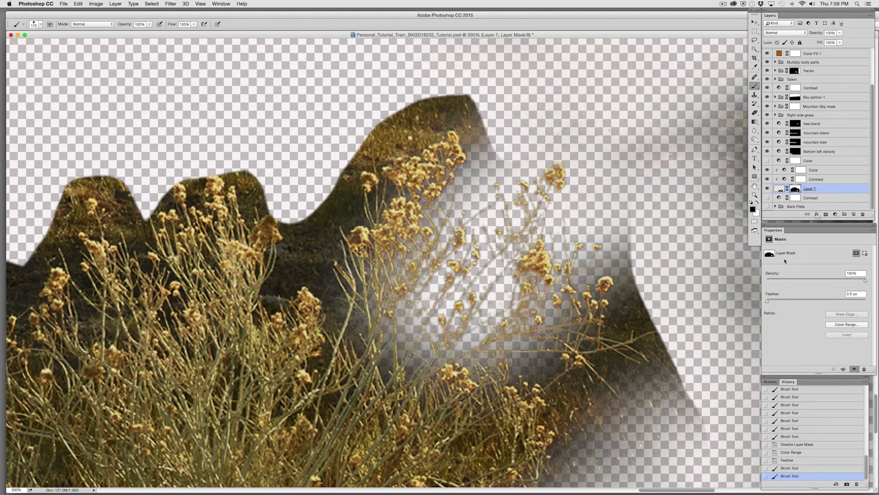
left_click(798, 461)
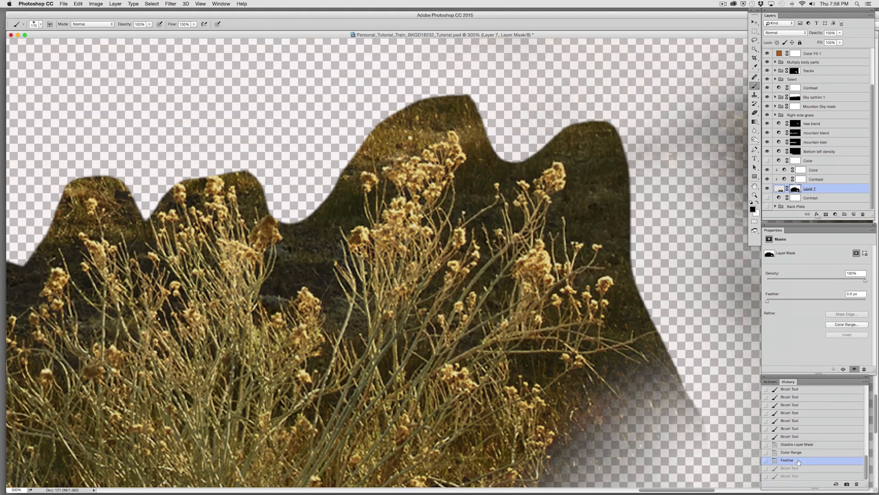
- Show the other layers again and paint black at 100% opacity on Layer 7's mask over the selected ground behind the bush's top
key("super+shift+z")
key("super+shift+z")
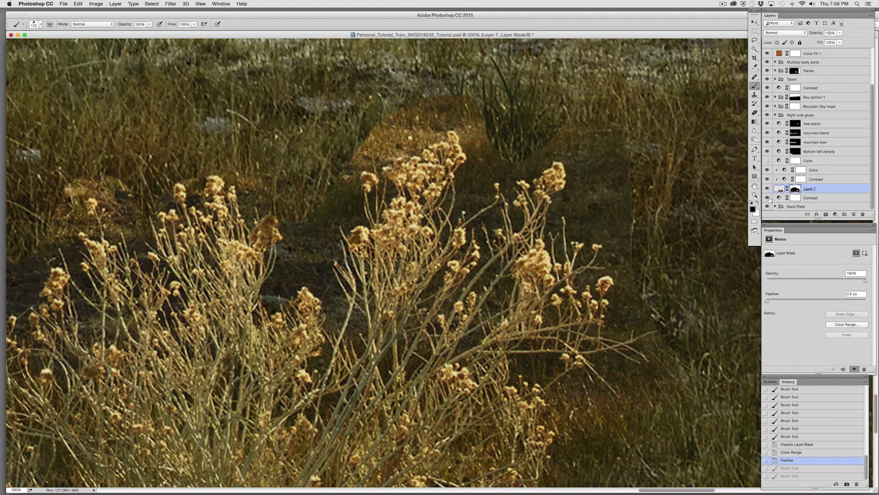
left_click(530, 128)
left_click(523, 122)
left_click(522, 130)
left_click(498, 154)
left_click(465, 129)
left_click(396, 115)
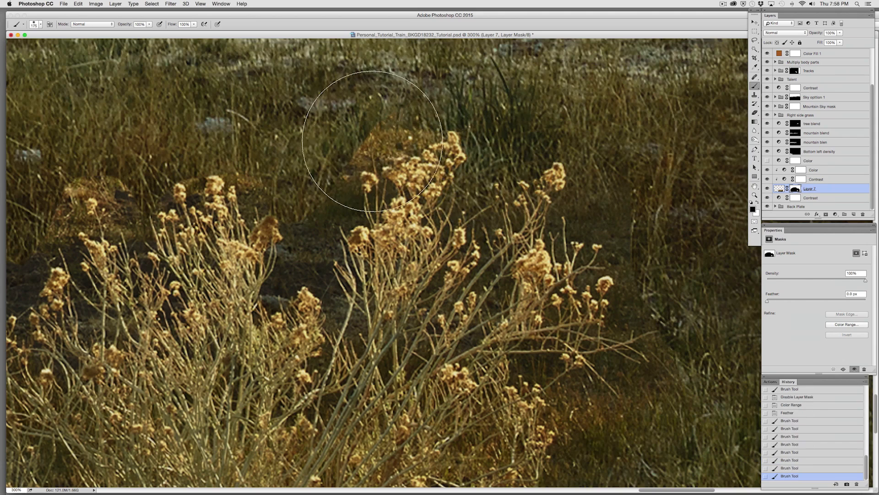
left_click(386, 165)
left_click(379, 179)
left_click(359, 199)
left_click(346, 213)
left_click(325, 213)
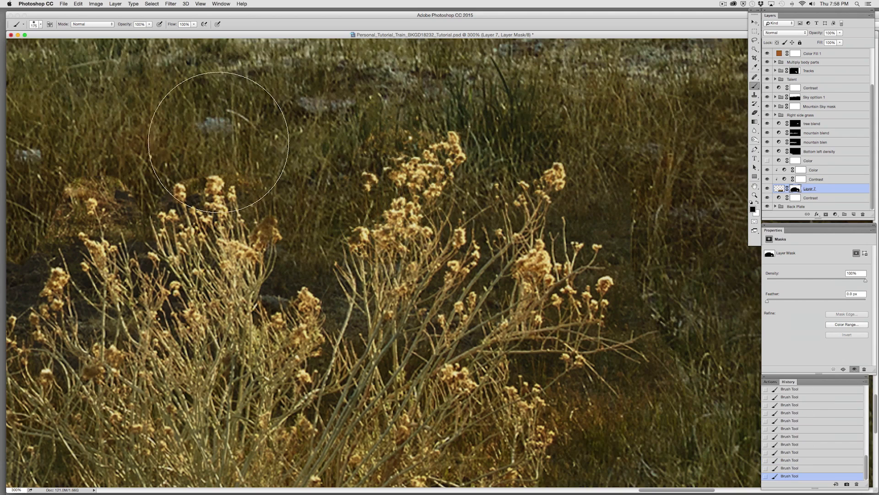
- Fade the ground between the bush's middle and right-hand branches on Layer 7's mask, painting at 40% and 70% opacity
left_click(348, 293)
key("4")
left_click(585, 197)
key("7")
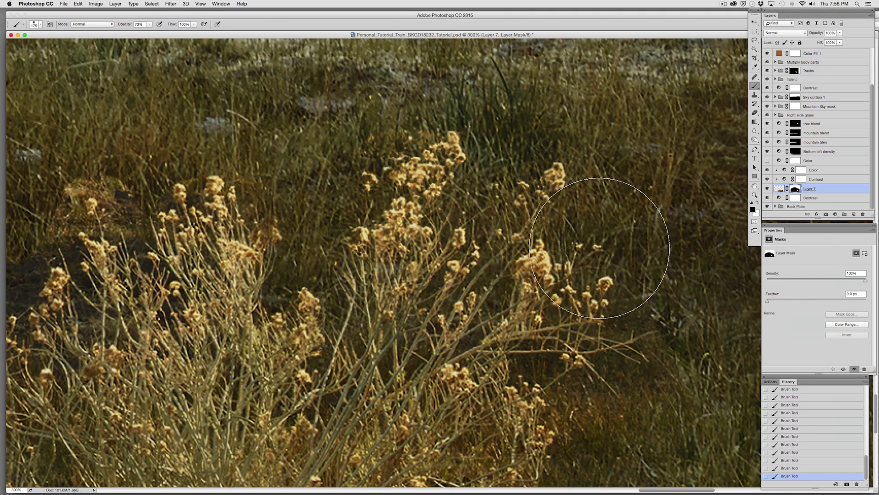
mouse_move(614, 298)
left_mouse_down()
mouse_move(606, 366)
mouse_move(587, 381)
left_mouse_up()
left_click_drag(593, 320, 555, 195)
mouse_move(478, 345)
left_mouse_down()
mouse_move(502, 351)
mouse_move(478, 345)
left_mouse_up()
left_click_drag(552, 341, 540, 219)
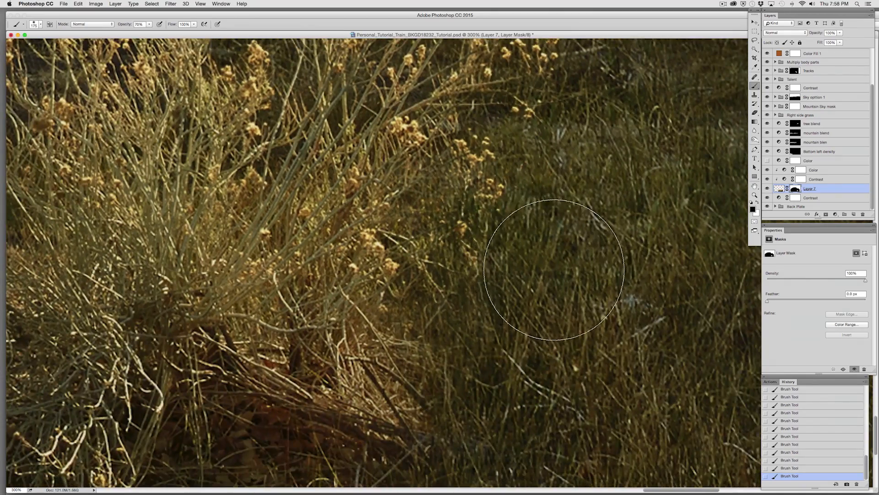
- Paint out the remaining ground around the bush's base and left side on Layer 7's mask at 70% opacity
left_click_drag(552, 323, 761, 476)
mouse_move(451, 170)
left_mouse_down()
mouse_move(447, 267)
mouse_move(444, 251)
left_mouse_up()
mouse_move(284, 175)
left_mouse_down()
mouse_move(247, 186)
mouse_move(256, 198)
mouse_move(220, 196)
mouse_move(256, 187)
mouse_move(257, 287)
mouse_move(197, 255)
mouse_move(127, 272)
left_mouse_up()
left_click_drag(212, 308, 381, 180)
mouse_move(113, 275)
left_mouse_down()
mouse_move(237, 227)
mouse_move(329, 280)
mouse_move(231, 350)
mouse_move(213, 394)
mouse_move(306, 334)
mouse_move(254, 403)
left_mouse_up()
left_click_drag(366, 357, 335, 360)
left_click_drag(518, 179, 352, 291)
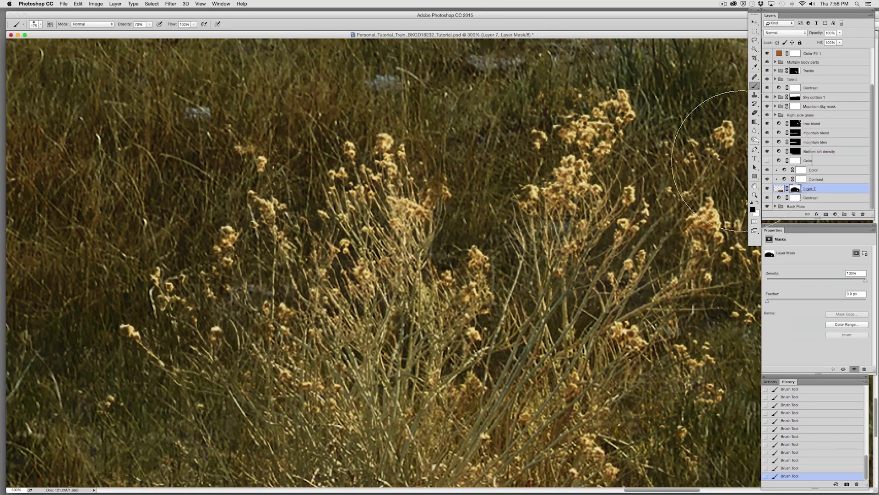
- Deselect and use a smaller Eraser at 30% opacity on Layer 7's mask to restore the bush's faded branches and flower heads
left_click(755, 112)
mouse_move(420, 191)
left_mouse_down()
mouse_move(351, 155)
mouse_move(355, 125)
left_mouse_up()
left_click_drag(471, 285, 499, 289)
left_click_drag(445, 265, 418, 268)
key("bracketleft")
key("bracketleft")
key("bracketleft")
key("bracketleft")
key("bracketleft")
key("bracketleft")
key("super+d")
mouse_move(455, 275)
left_mouse_down()
mouse_move(463, 279)
mouse_move(477, 257)
mouse_move(474, 292)
mouse_move(508, 299)
left_mouse_up()
mouse_move(500, 258)
left_mouse_down()
mouse_move(495, 163)
mouse_move(503, 147)
mouse_move(522, 243)
left_mouse_up()
left_click(385, 178)
left_click(370, 166)
left_click(384, 226)
left_click(369, 310)
left_click(343, 283)
left_click(308, 245)
left_click_drag(290, 241, 453, 271)
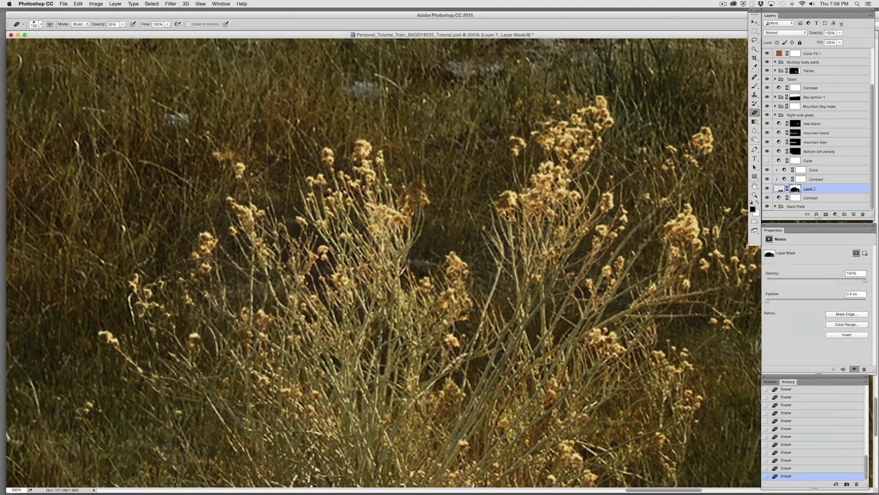
mouse_move(292, 324)
left_mouse_down()
mouse_move(290, 297)
mouse_move(318, 208)
left_mouse_up()
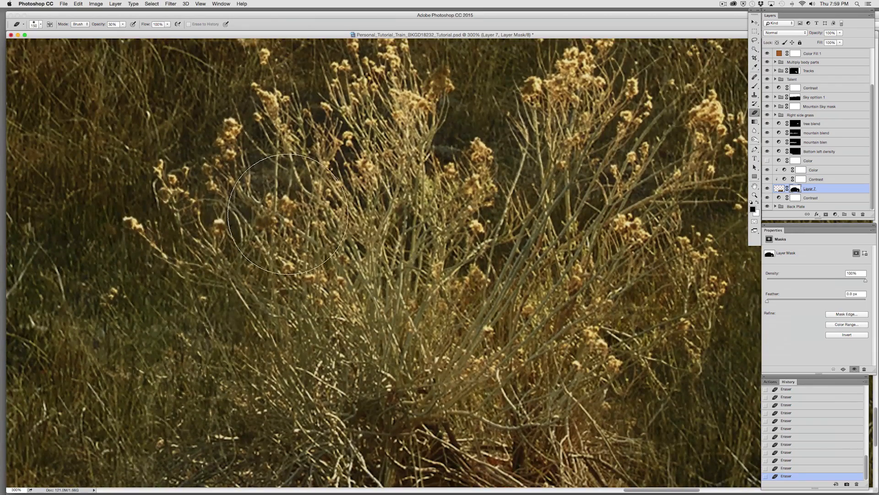
left_click_drag(648, 188, 499, 285)
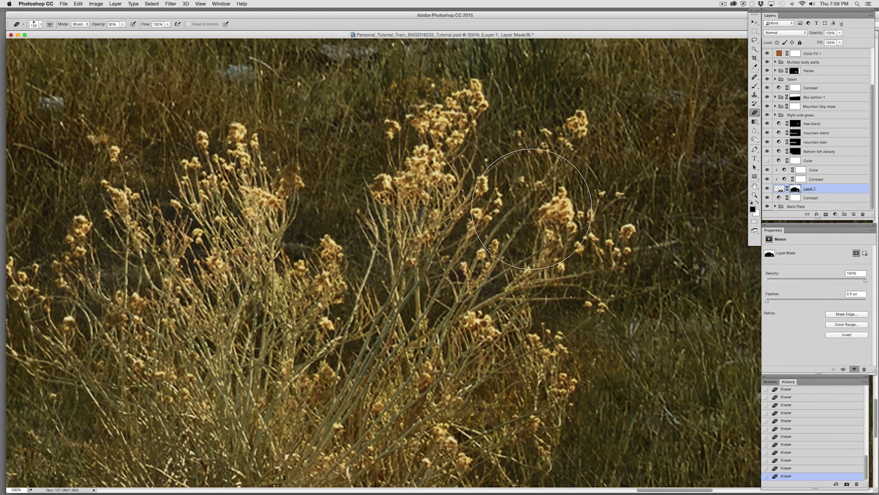
key("super+0")
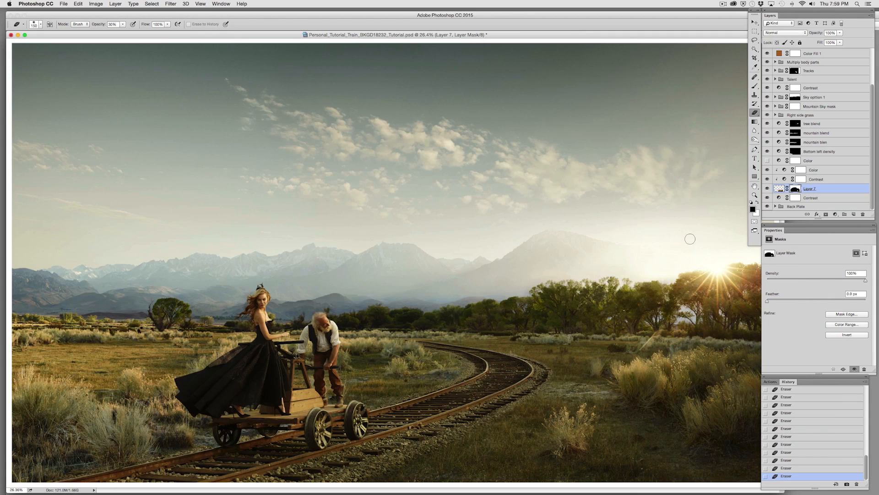
- Add a Curves adjustment clipped to Layer 7, lower its midtones slightly, and name it Density
left_click(819, 180)
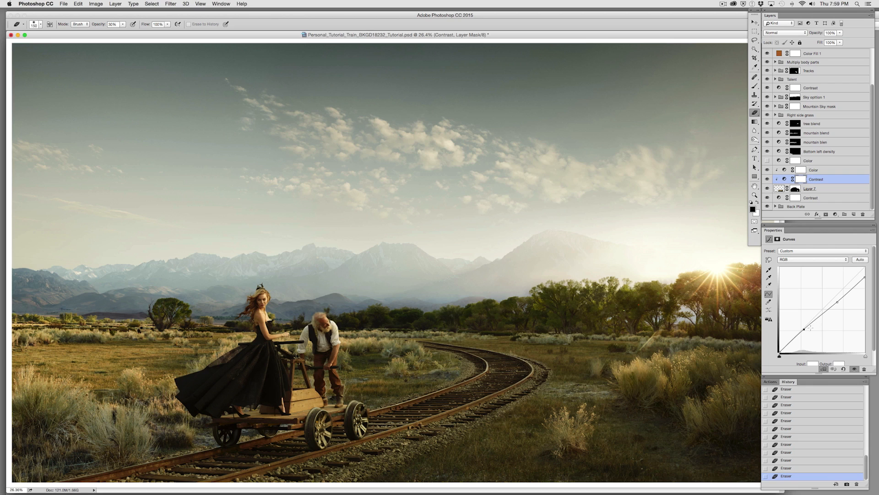
left_click(824, 188)
left_click(836, 215)
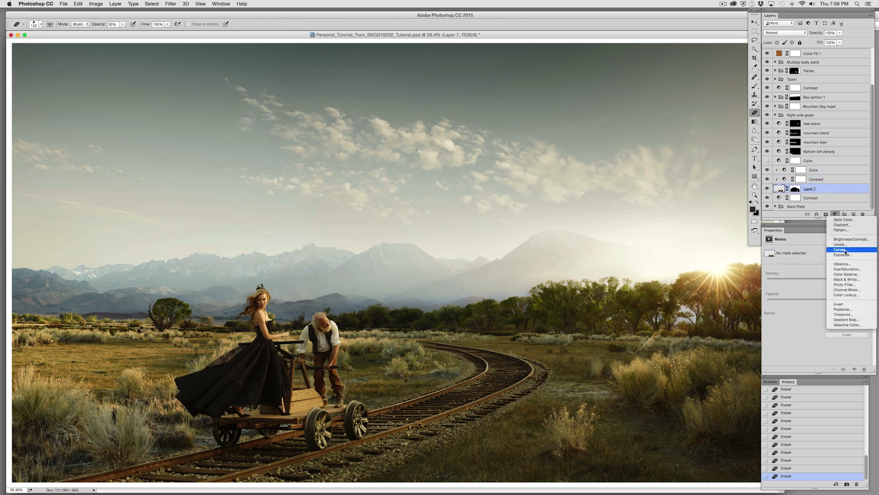
left_click(852, 245)
left_click_drag(824, 310, 825, 310)
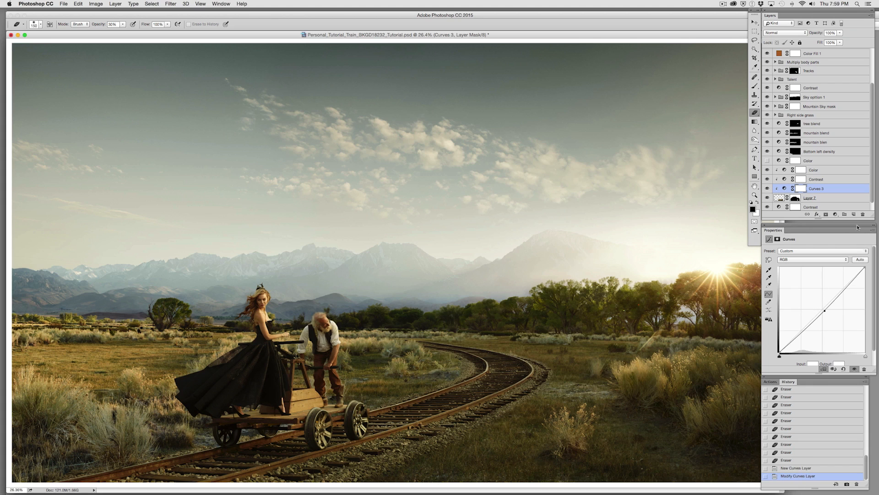
double_click(817, 188)
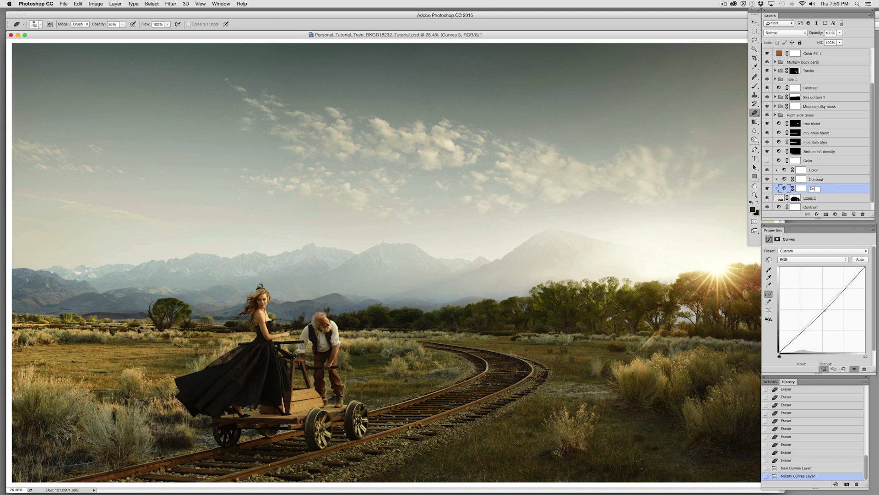
key("Return")
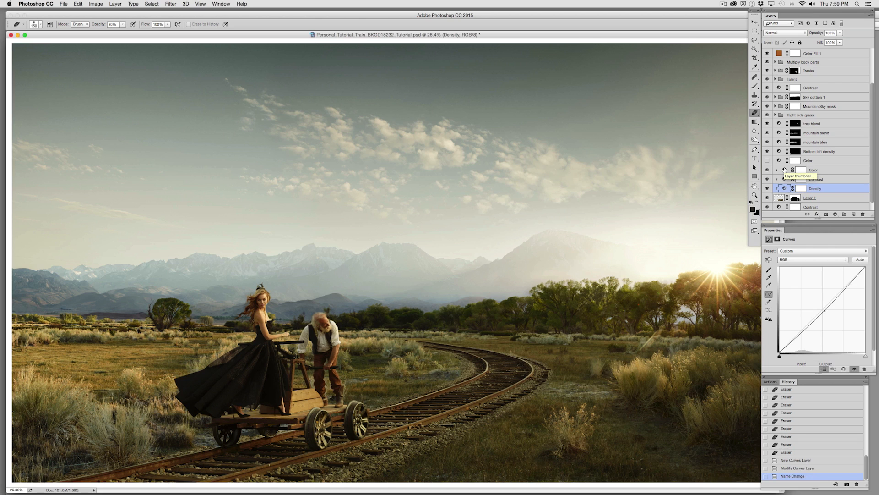
- Ease the Density curve's midpoint back close to the diagonal and enlarge the document window around the reduced image
left_click(825, 311)
left_click_drag(825, 312, 823, 310)
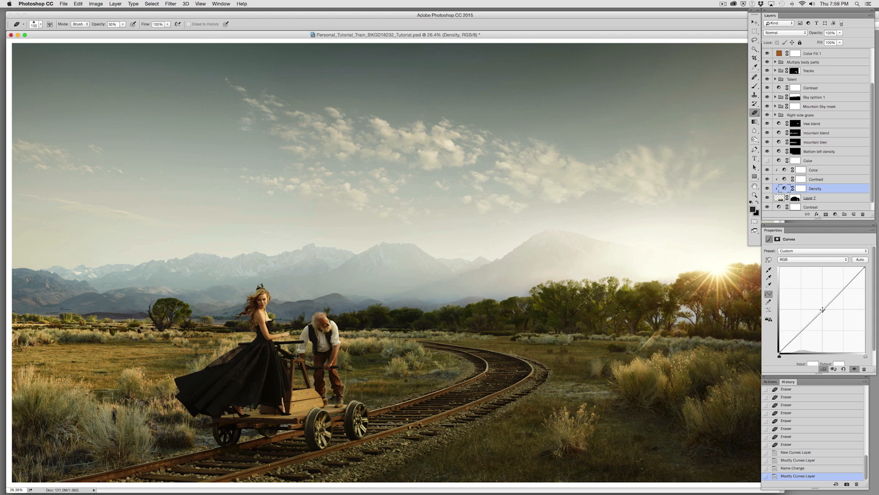
key("super+minus")
key("super+minus")
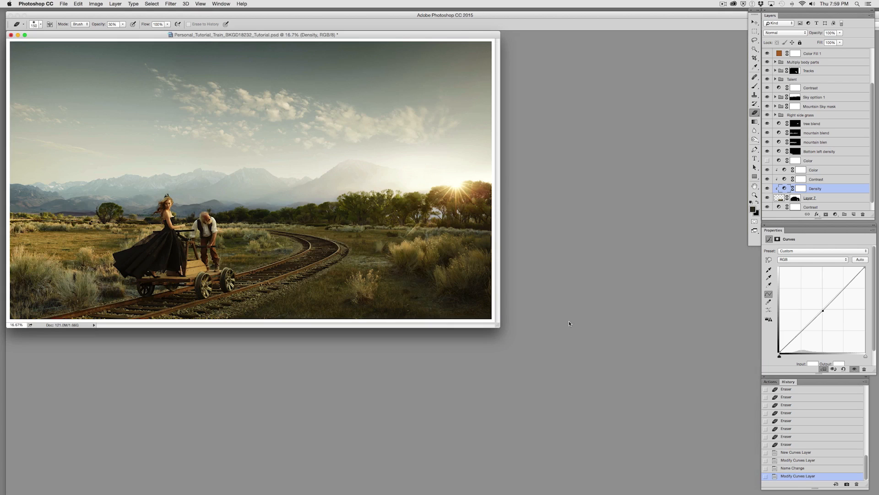
left_click_drag(499, 323, 734, 484)
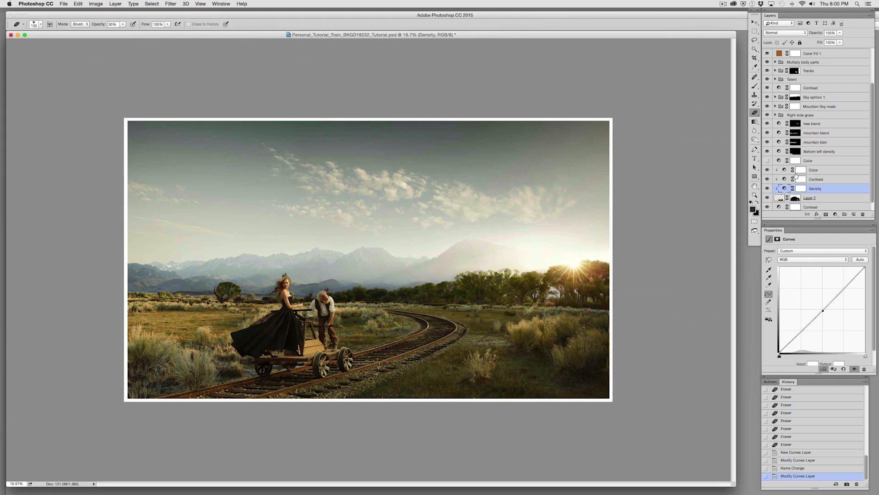
- Group Layer 7 with its Density, Contrast and Color adjustments and name the group Foreground
left_click(811, 196)
left_click(815, 169, "shift")
left_click_drag(814, 169, 844, 214)
double_click(795, 189)
type("Fore")
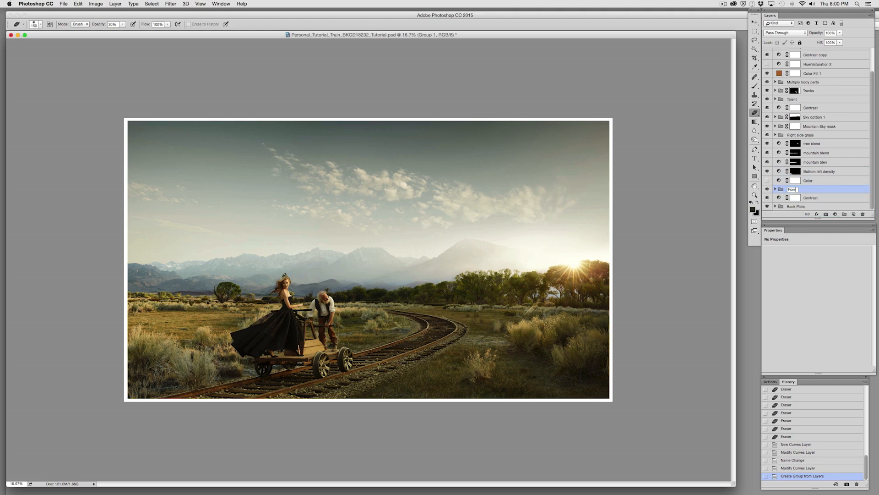
type("ground")
key("Return")
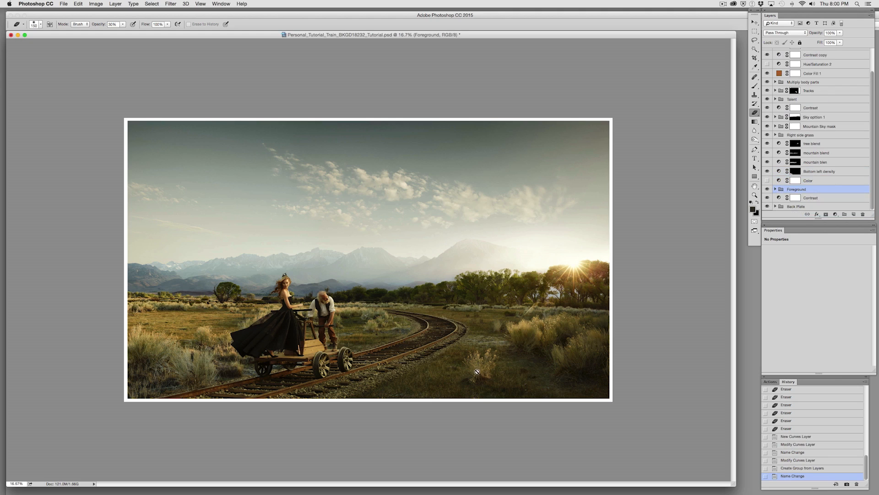
- Move the Foreground group slightly left toward the rails, scale it up to about 111%, and compare before and after
left_click_drag(488, 383, 470, 378)
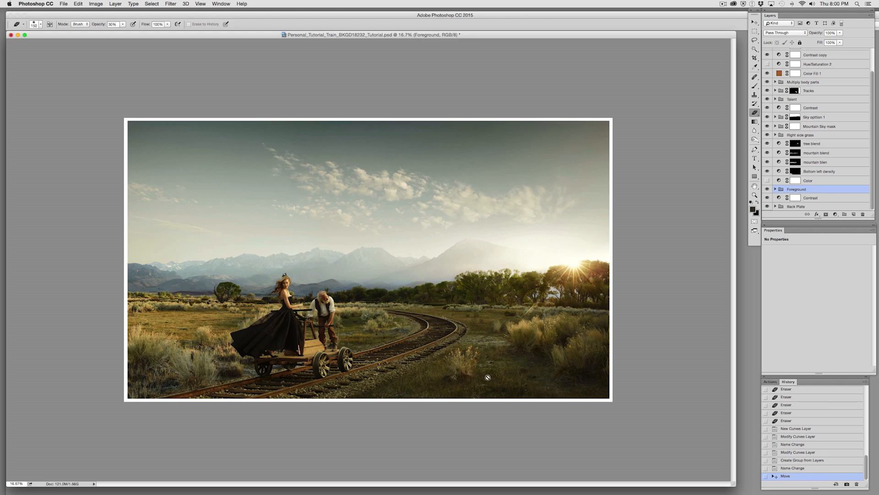
key("super+t")
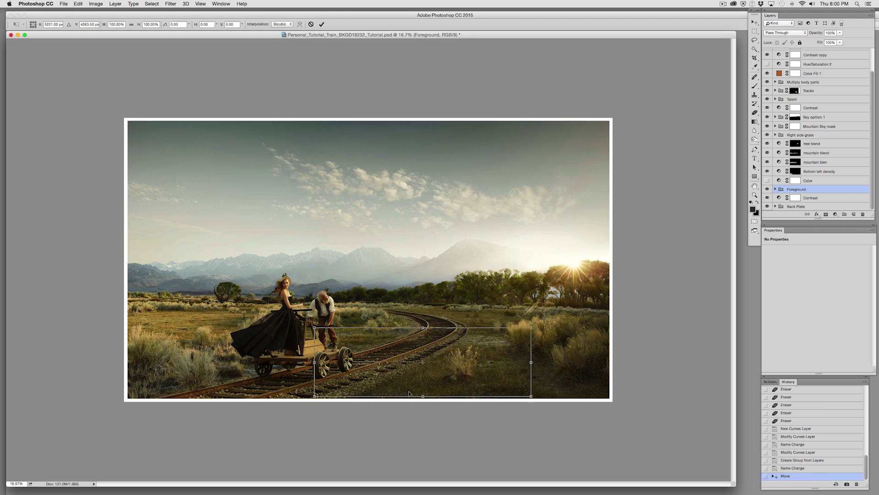
left_click_drag(316, 395, 290, 407)
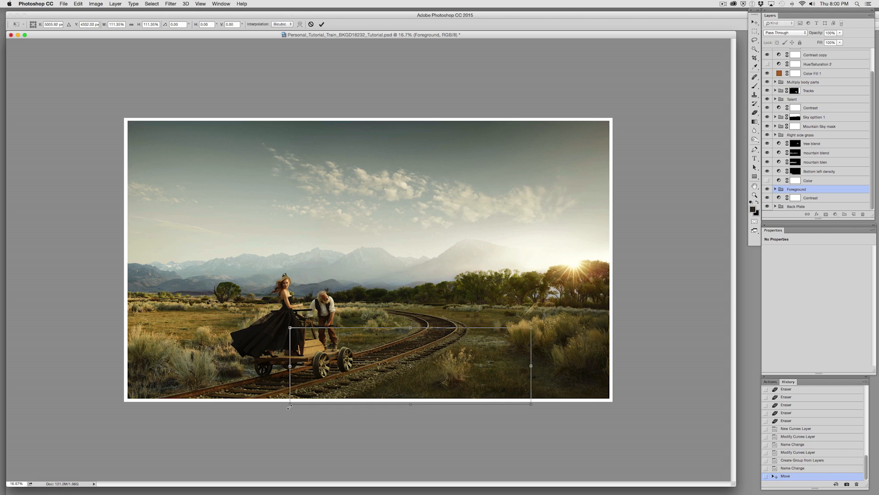
key("e")
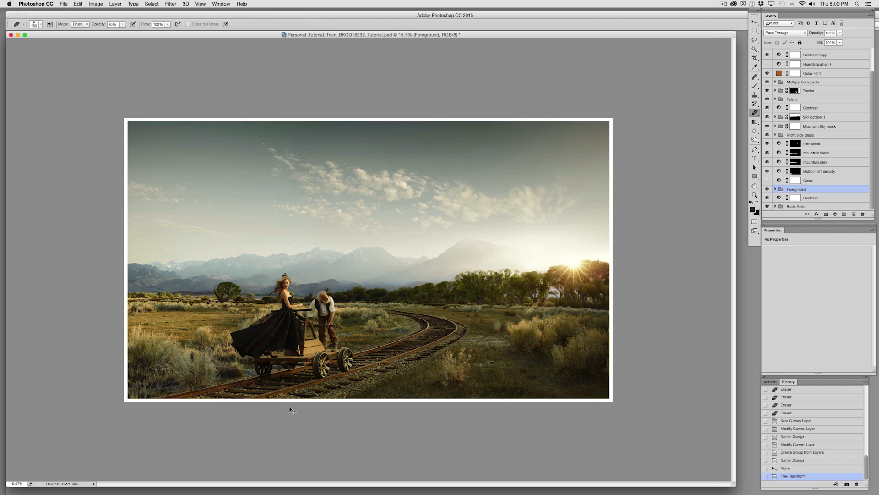
key("super+z")
key("super+z")
- In the Foreground group, slightly raise the Color curve's green midpoint and lower the Density curve's midpoint to darken the bush
left_click(776, 189)
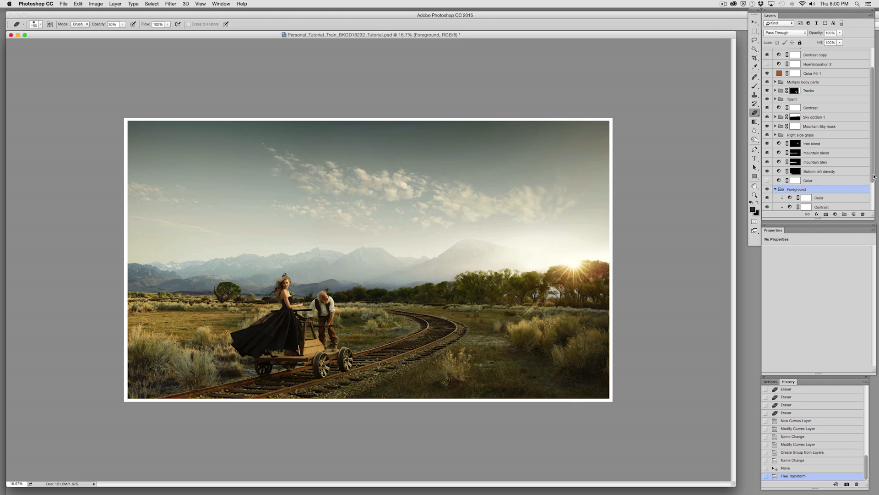
scroll(870, 176, "down", 2)
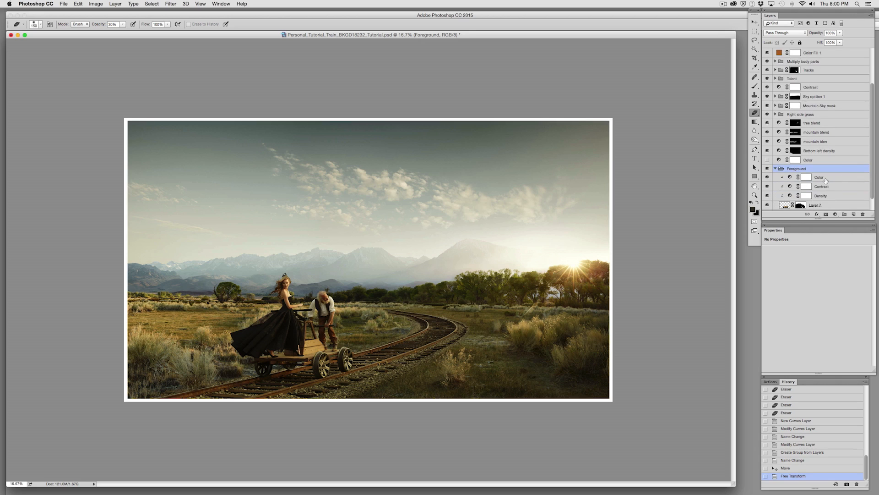
left_click(826, 181)
left_click(810, 260)
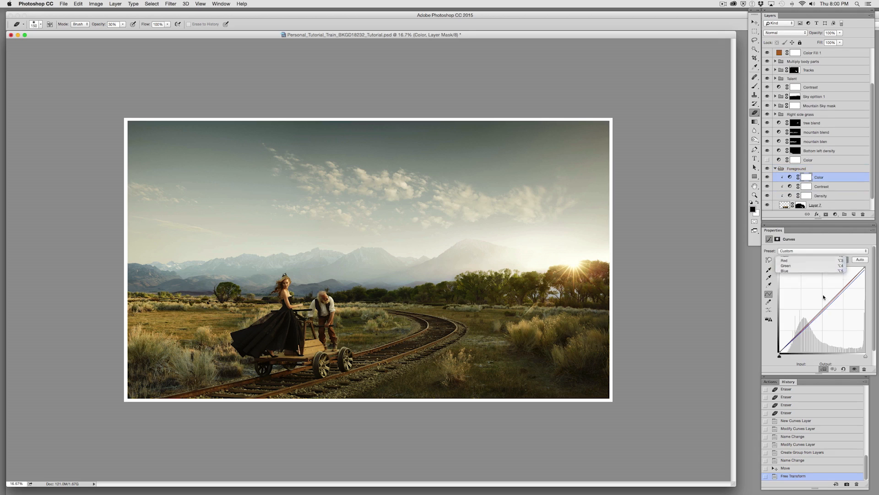
left_click(786, 267)
left_click(822, 309)
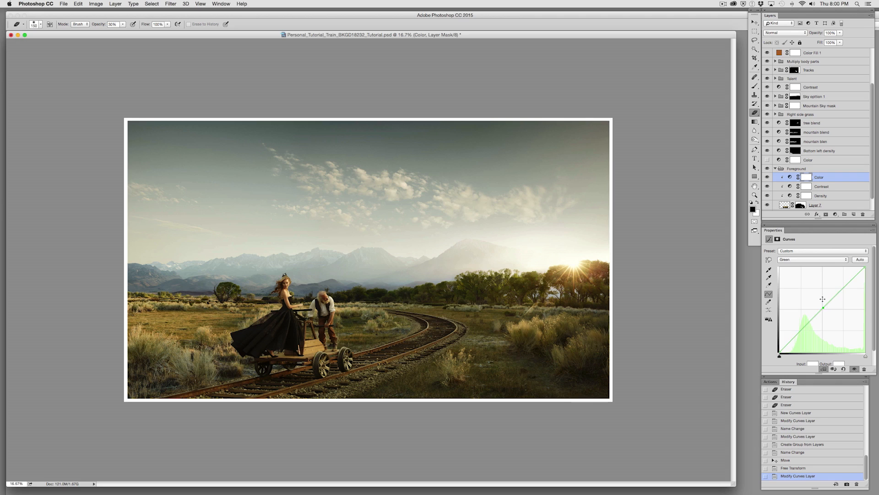
left_click(828, 196)
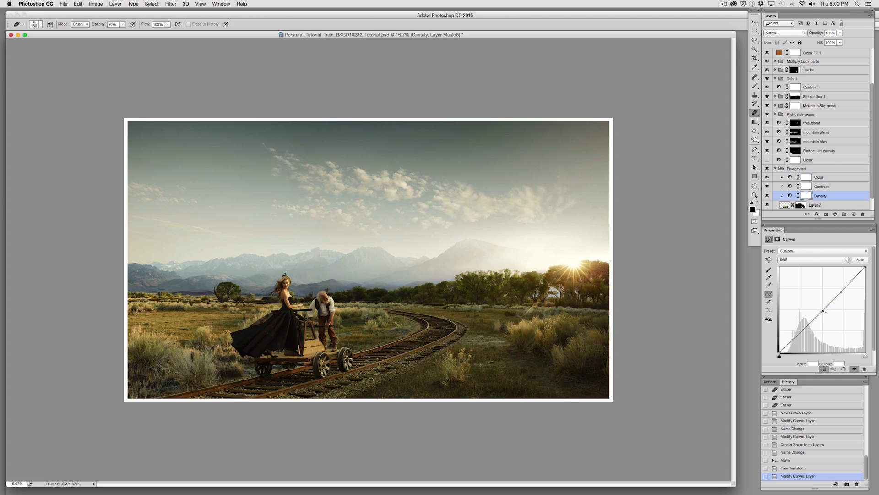
left_click_drag(823, 313, 824, 314)
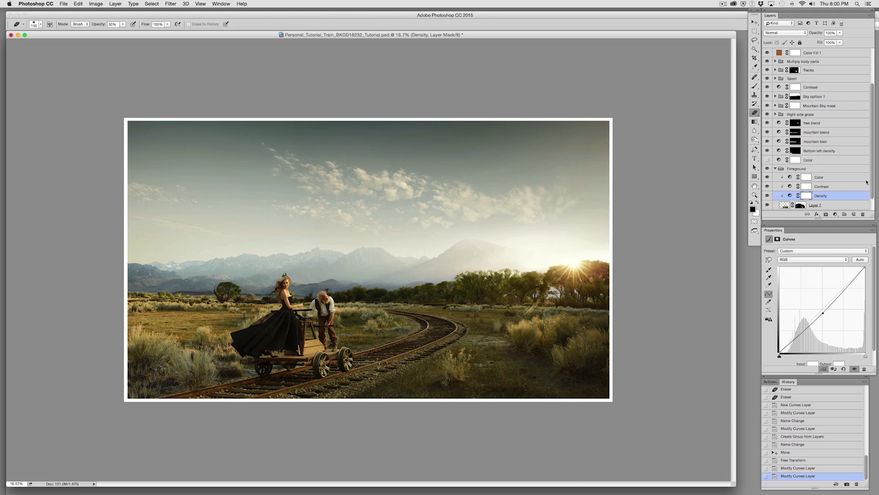
- Lower the midpoint of the Bottom left density curve to darken that corner, comparing the change before and after
left_click(779, 151)
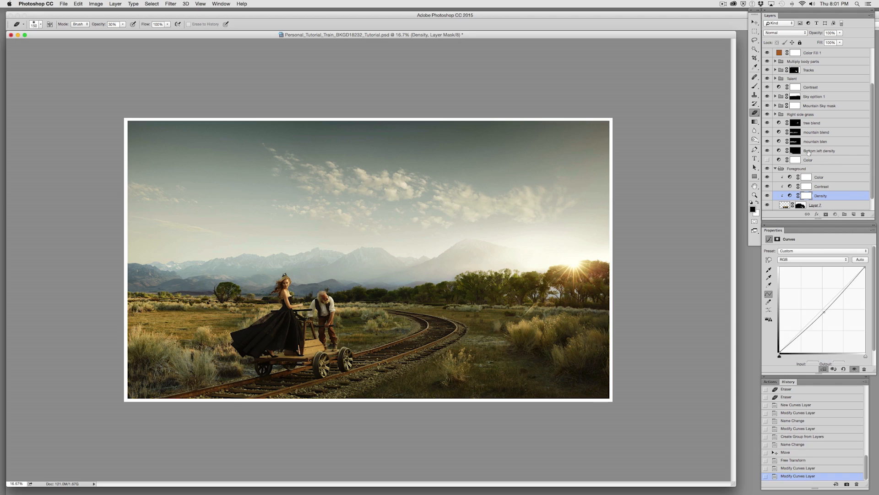
left_click_drag(826, 313, 827, 317)
key("super+z")
key("super+z")
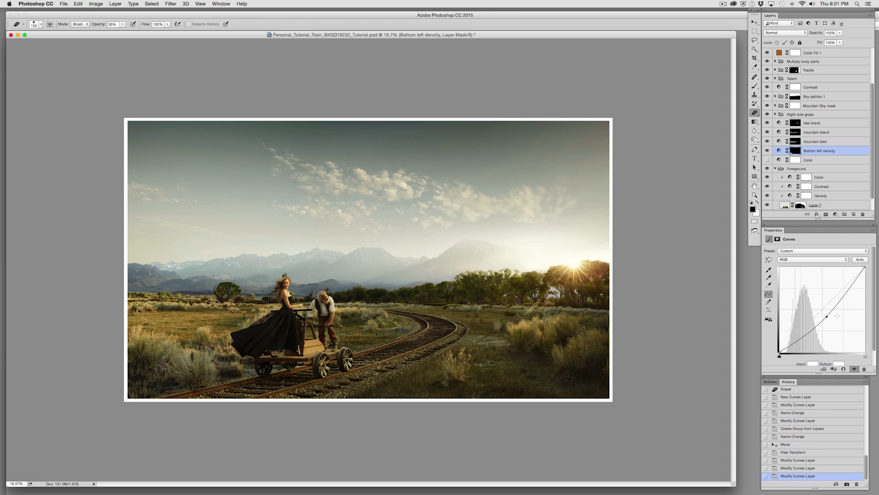
left_click_drag(827, 317, 825, 316)
- Use a 1000 px Eraser at 30% opacity on the Bottom left density mask to extend the darkening across the lower-left foreground
key("bracketright")
key("bracketright")
key("bracketright")
key("bracketright")
key("bracketright")
key("bracketright")
key("bracketright")
key("bracketright")
key("bracketright")
key("bracketright")
key("bracketright")
key("bracketright")
key("bracketright")
key("bracketright")
left_click(190, 367)
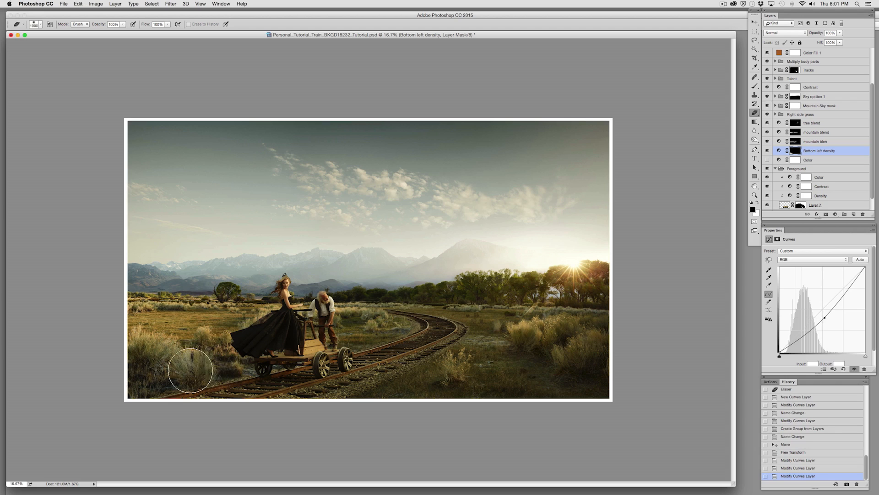
key("3")
left_click(218, 359)
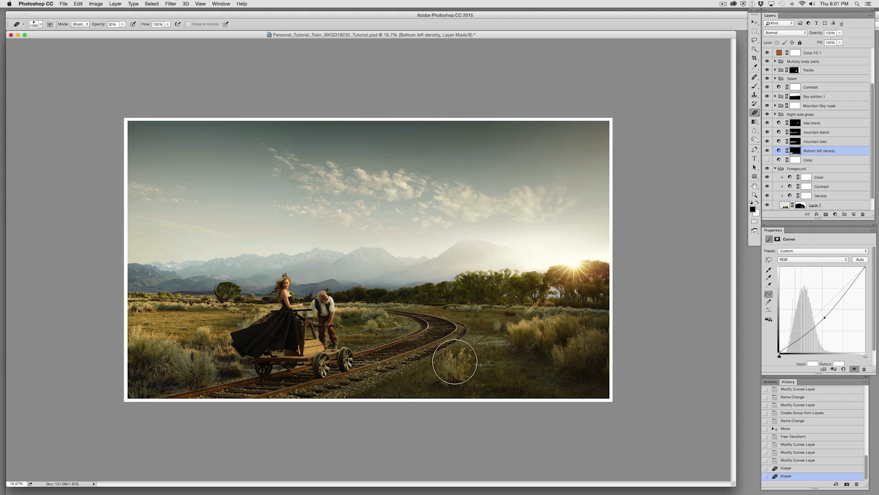
left_click_drag(290, 340, 23, 370)
mouse_move(239, 341)
left_mouse_down()
mouse_move(28, 366)
mouse_move(307, 348)
left_mouse_up()
left_click_drag(395, 340, 156, 402)
mouse_move(314, 368)
left_mouse_down()
mouse_move(142, 436)
mouse_move(265, 390)
mouse_move(105, 421)
left_mouse_up()
left_click_drag(161, 386, 177, 389)
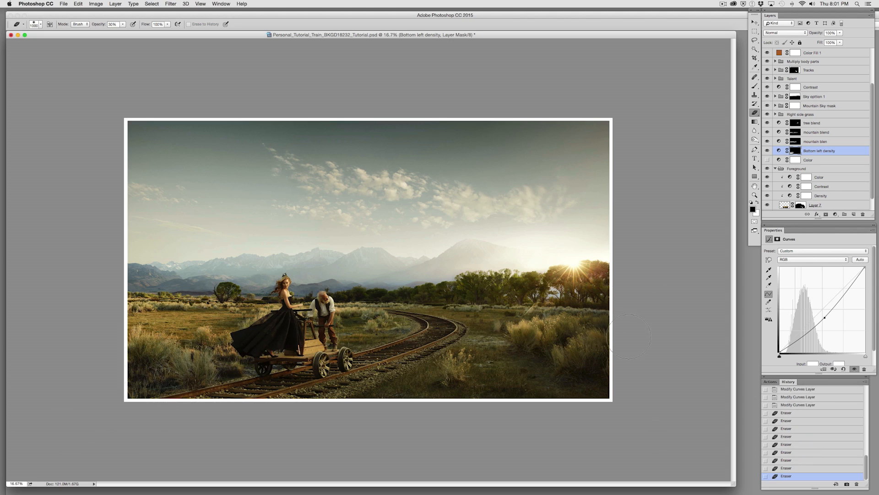
- Lower the highlight end of the Bottom left density curve to further darken the lower-left foreground
left_click_drag(864, 267, 870, 273)
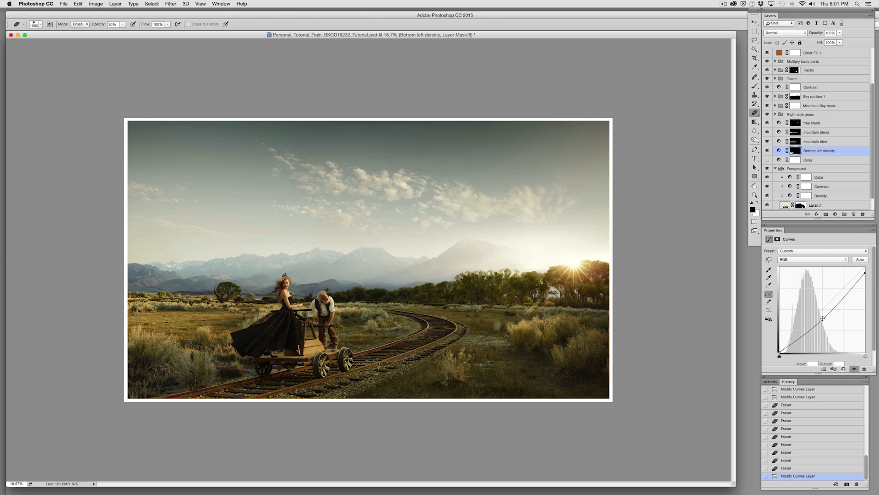
- Toggle Layer 2 and Layer 3 in Back Plate to locate the grass beside the tracks, and add a new layer clipped to Layer 3
key("super+plus")
key("super+plus")
key("super+plus")
key("super+plus")
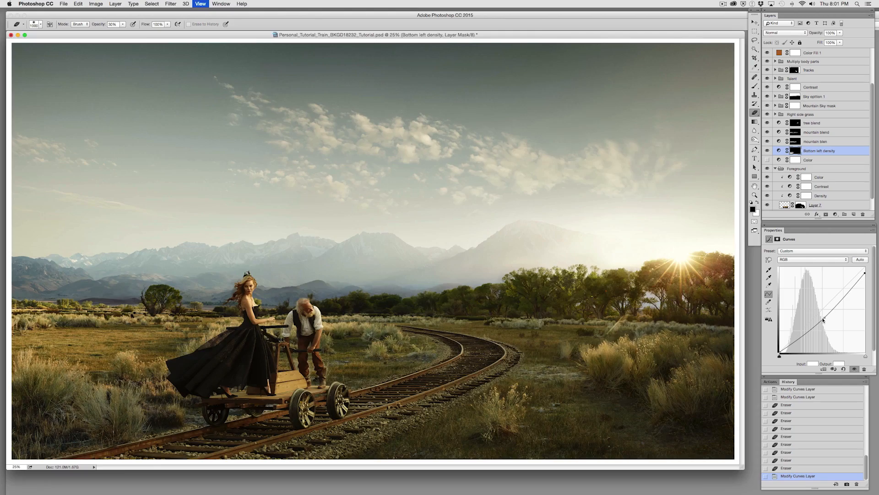
key("super+plus")
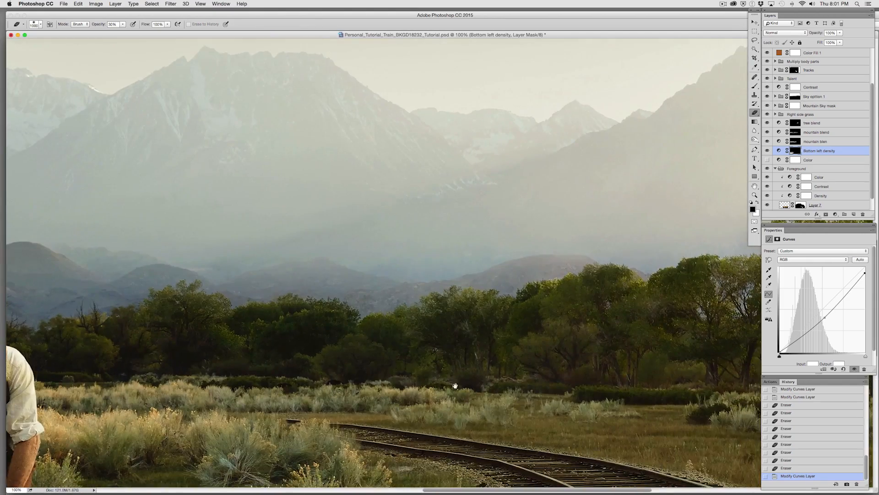
left_click_drag(520, 440, 359, 263)
left_click_drag(550, 343, 397, 313)
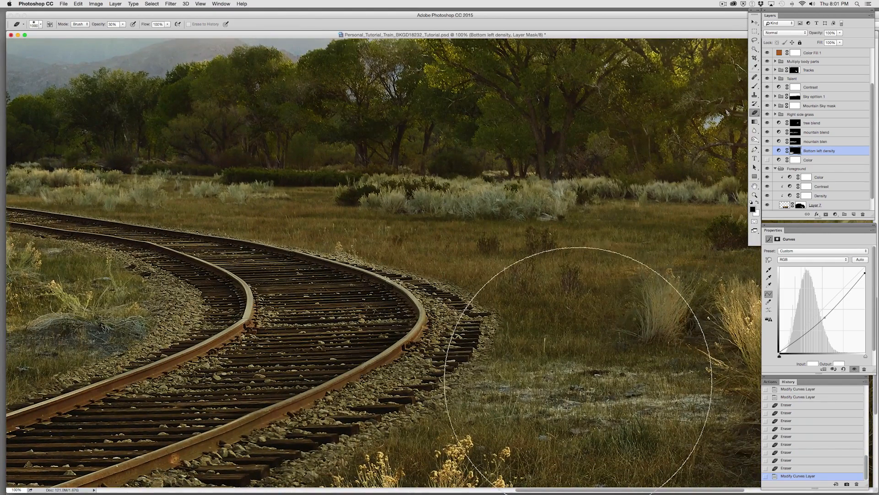
left_click(755, 40)
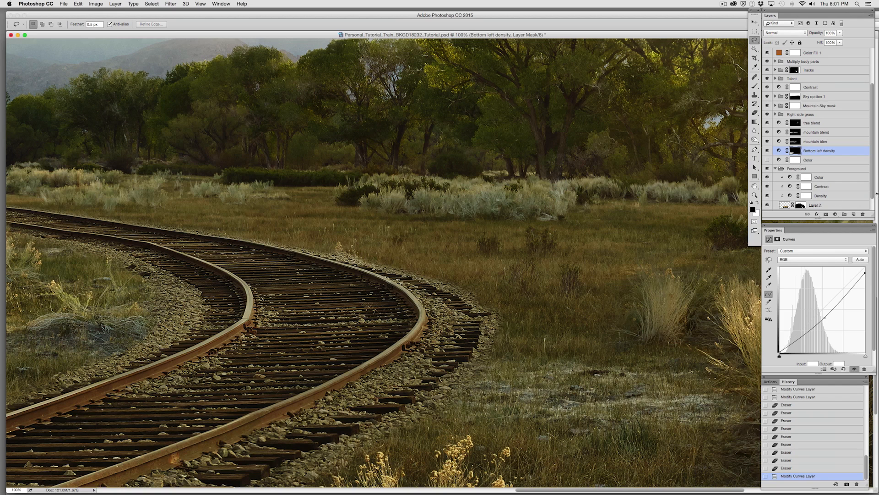
scroll(873, 195, "down", 2)
left_click(777, 206)
scroll(871, 167, "down", 5)
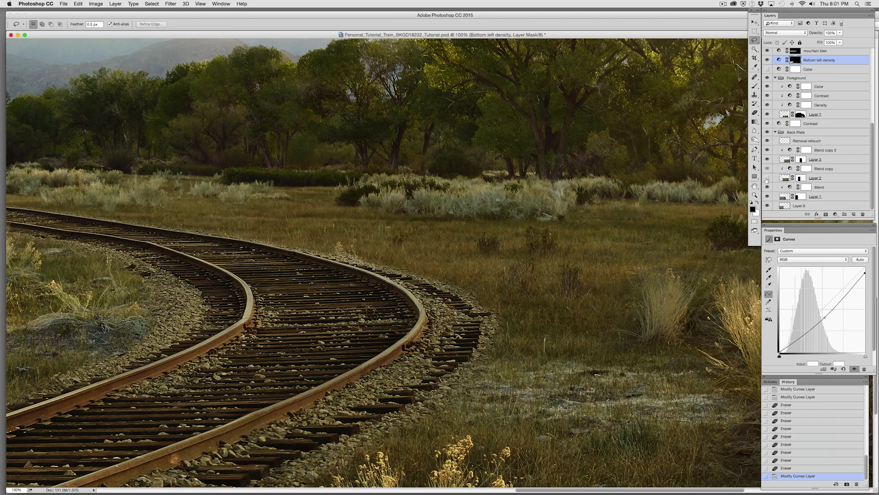
left_click(767, 178)
left_click(767, 160)
left_click(768, 160)
left_click(822, 159)
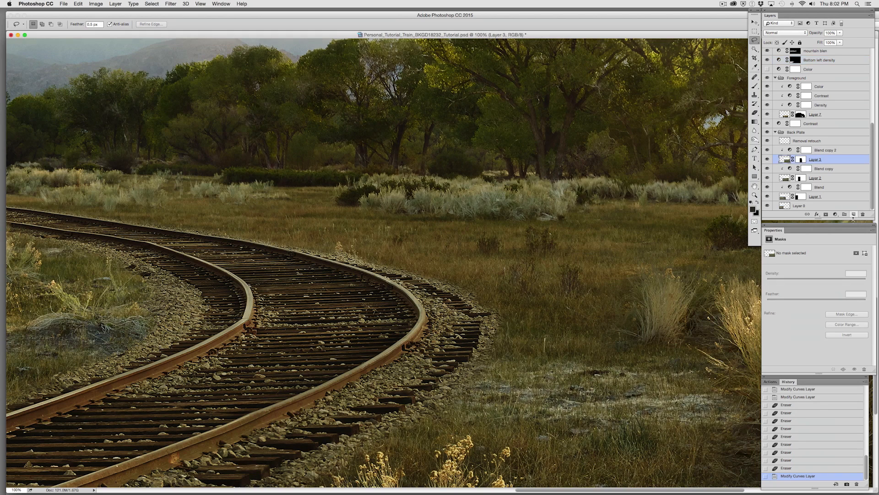
left_click(853, 214)
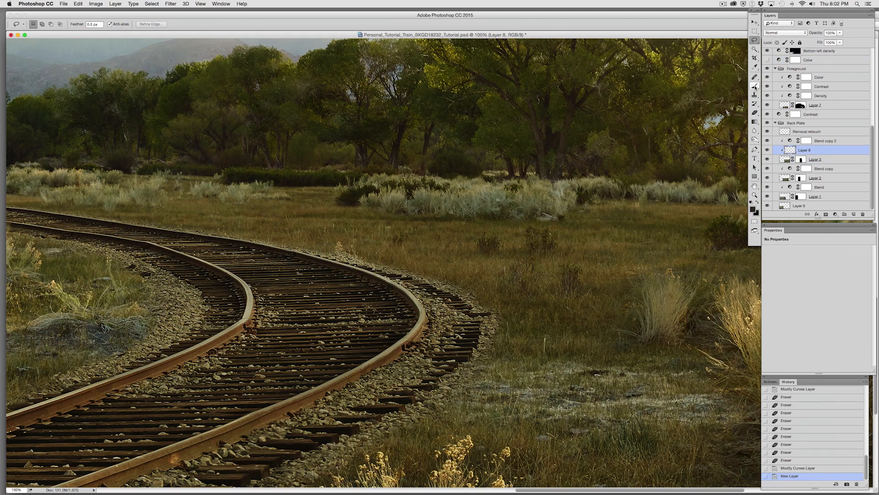
- Try healing the bright spot at the outer gravel edge with the Healing Brush, compare it, and clear the retouching from the new layer
left_click(754, 78)
left_click(347, 249)
left_click(340, 249)
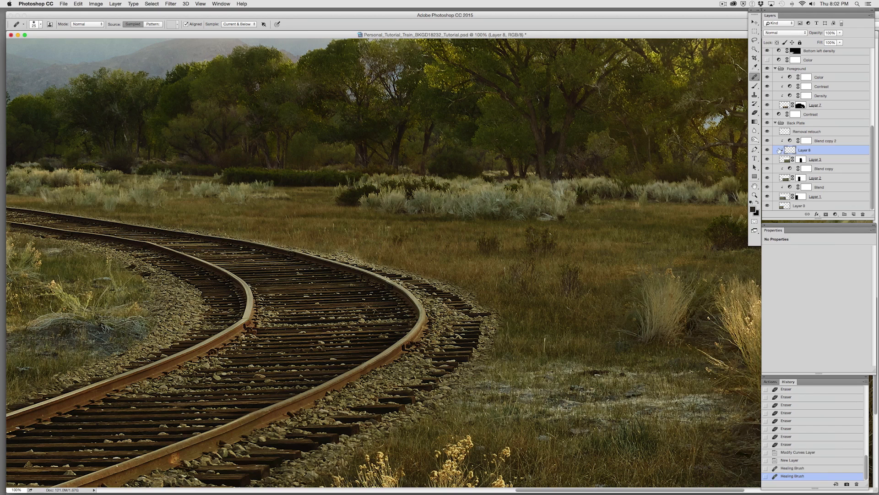
left_click(767, 151)
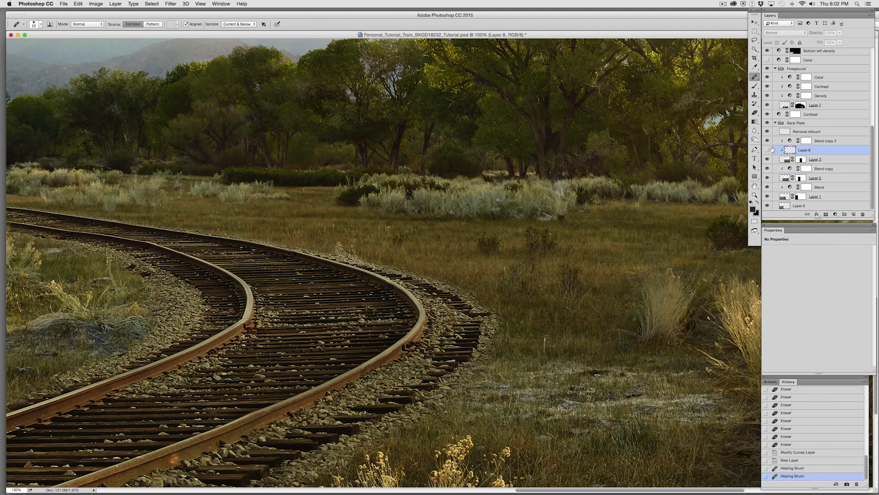
left_click(767, 150)
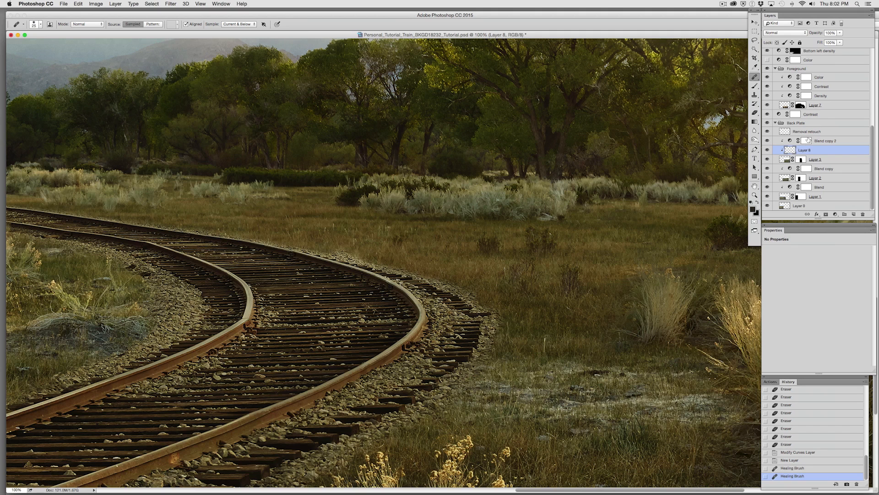
key("super+a")
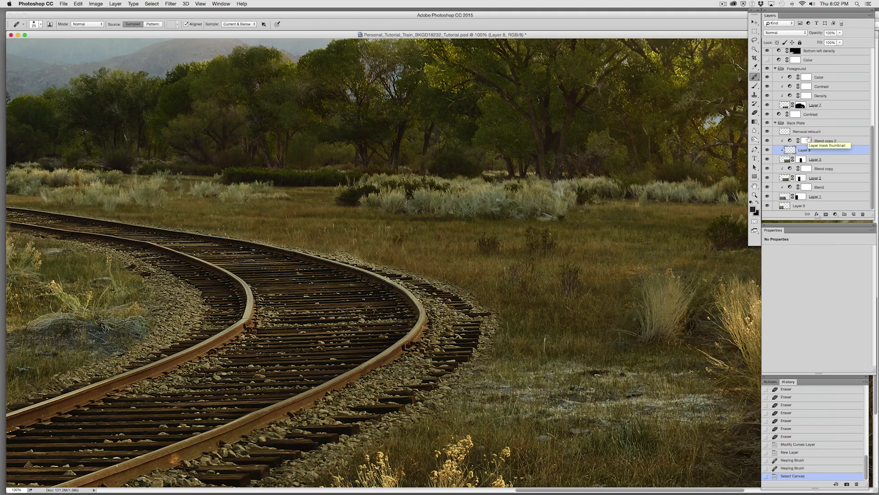
key("Delete")
- Clone Stamp nearby grass over the bright spot at the outer gravel edge on the new clipped layer
left_click(755, 95)
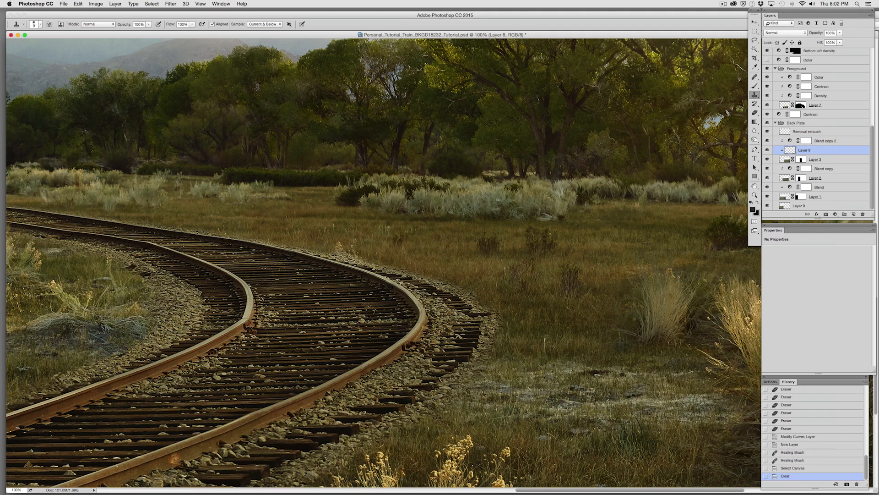
left_click(350, 248)
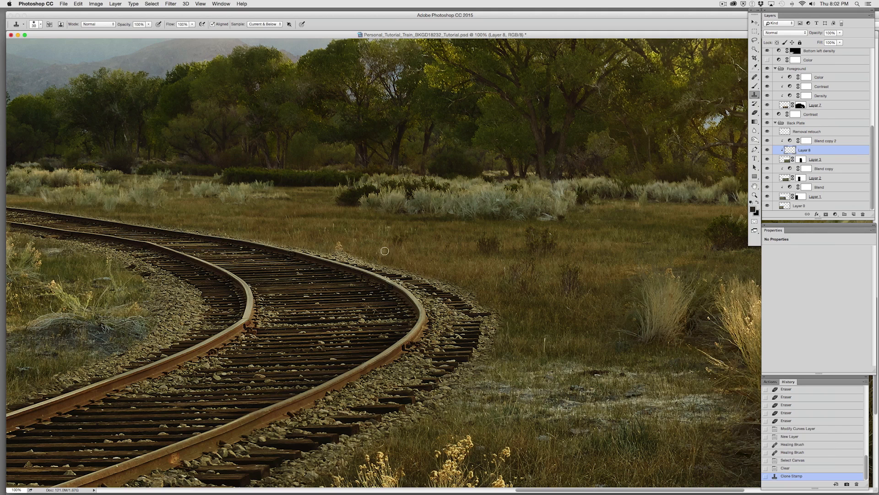
left_click(337, 242)
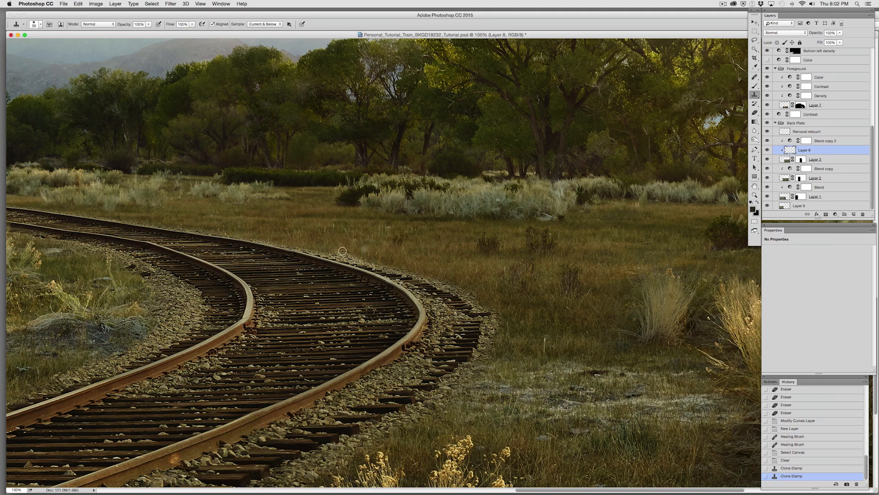
left_click(329, 244)
left_click(341, 246)
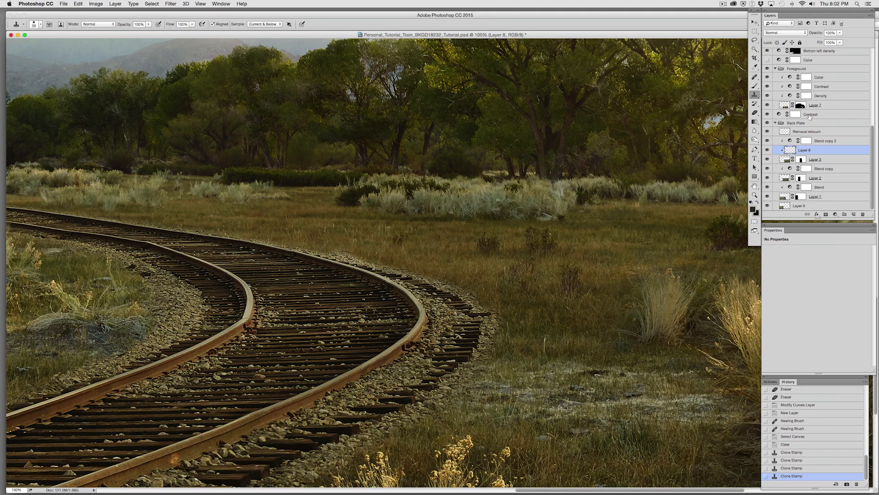
- On the Tracks group's mask, lasso the area just outside the curved track's outer edge and fill it with black
left_click(775, 123)
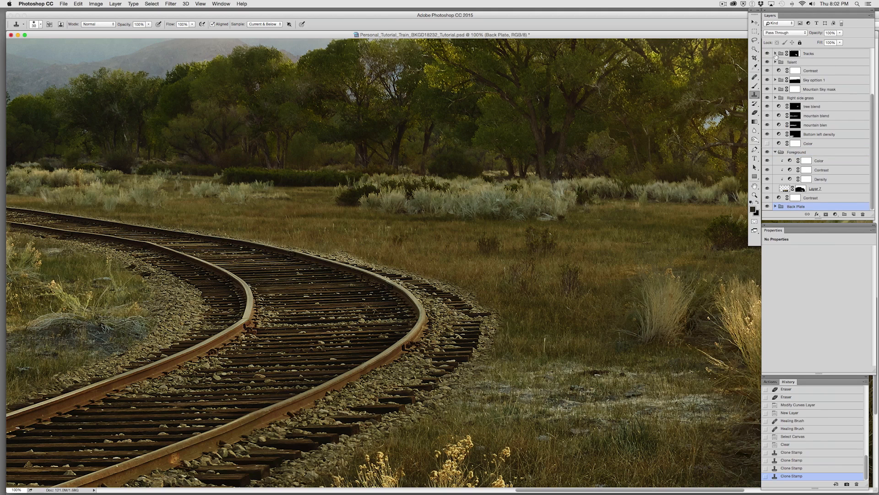
left_click(775, 54)
left_click(773, 56)
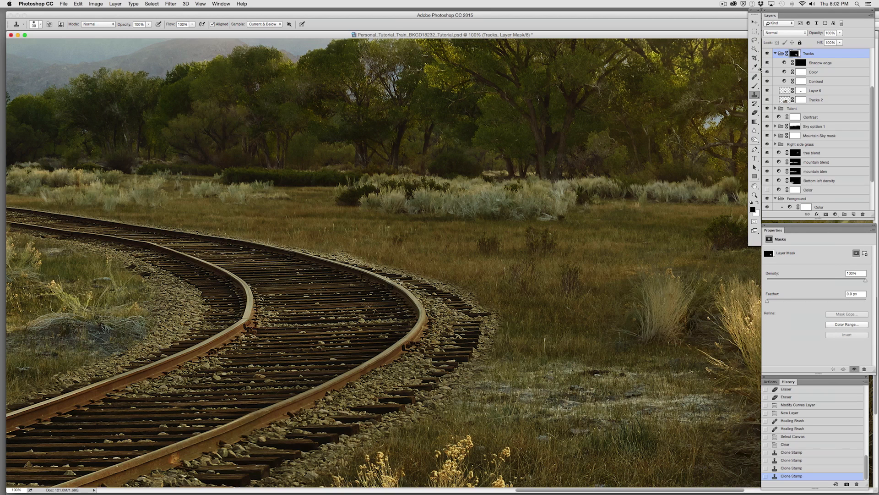
left_click(754, 40)
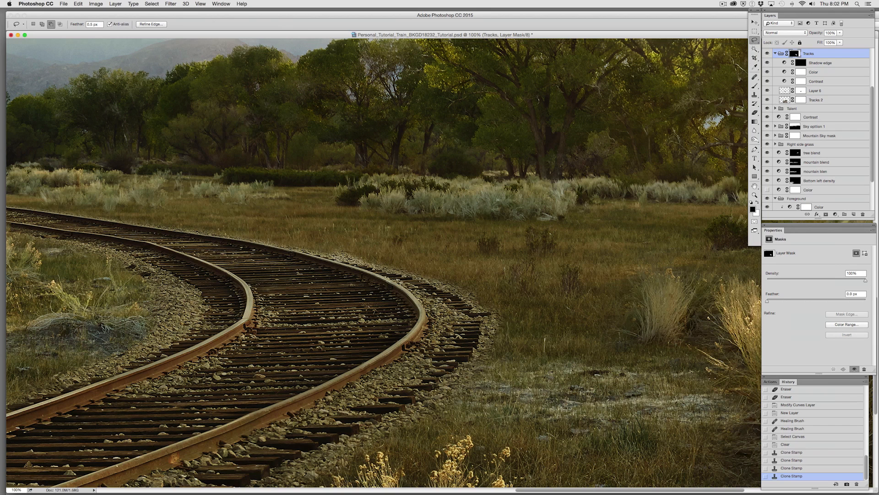
left_click(333, 253, "alt")
key("super+d")
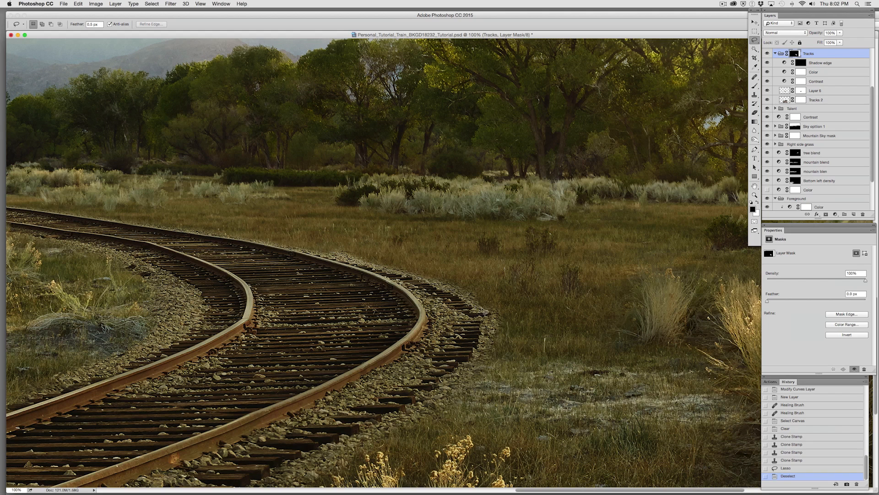
mouse_move(518, 330)
left_mouse_down()
mouse_move(481, 236)
mouse_move(303, 187)
left_mouse_up()
key("alt+BackSpace")
key("super+d")
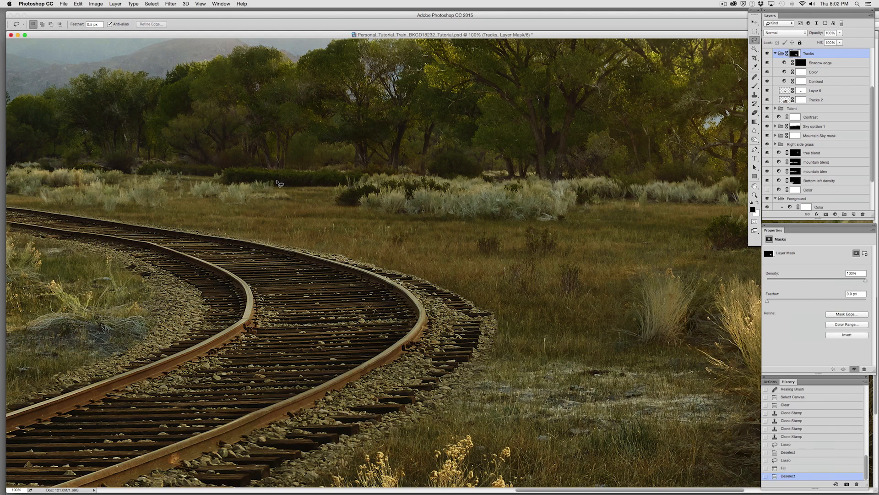
- Darken the grass along the outer gravel edge by erasing on the Shadow edge mask with a 25 px Eraser at 100% opacity
key("super+plus")
key("super+plus")
key("super+plus")
left_click_drag(519, 358, 604, 227)
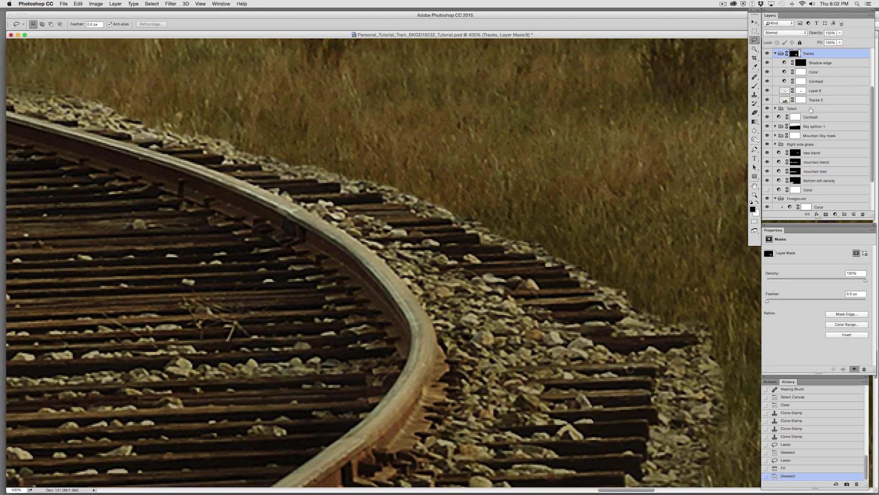
left_click(768, 63)
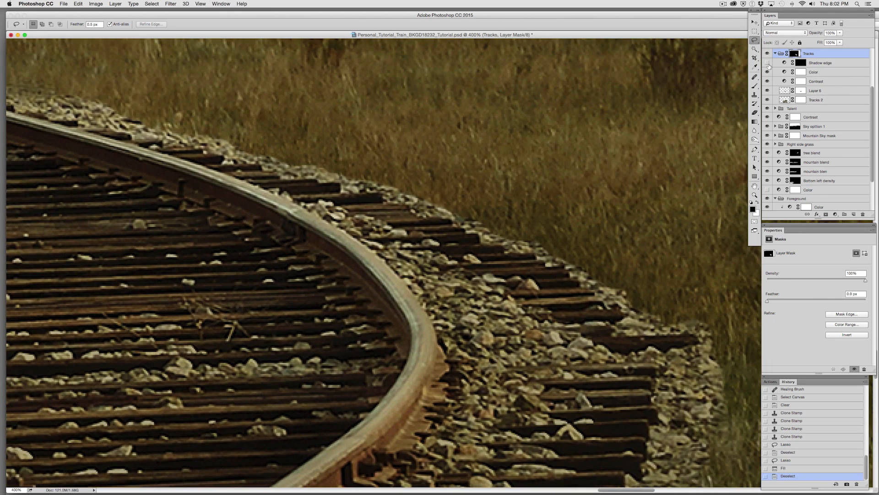
left_click(801, 64)
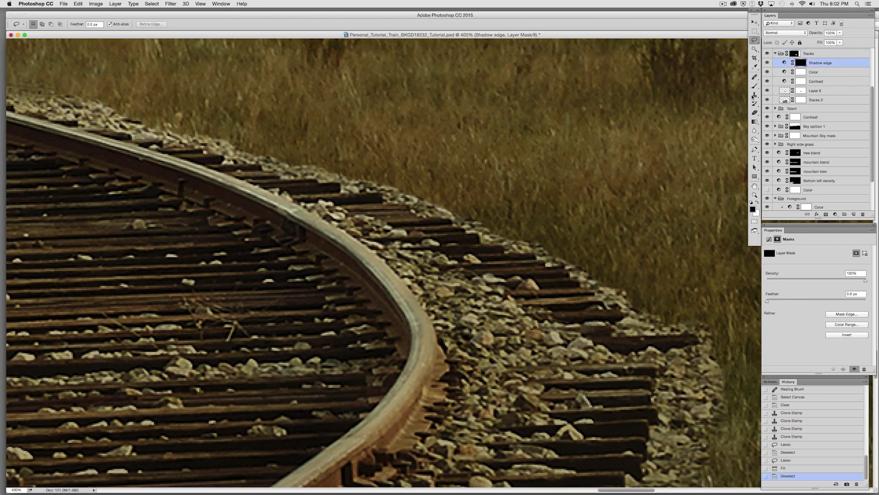
left_click(756, 113)
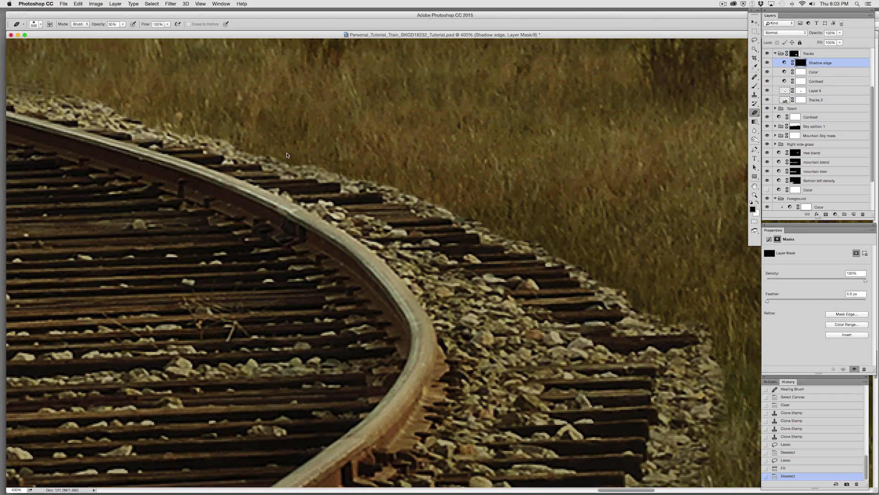
key("bracketleft")
key("bracketleft")
key("bracketleft")
key("bracketleft")
key("bracketleft")
key("bracketleft")
key("bracketleft")
key("bracketleft")
key("bracketleft")
key("bracketleft")
key("bracketleft")
key("bracketleft")
key("bracketleft")
key("bracketleft")
key("bracketleft")
key("bracketleft")
key("bracketleft")
key("bracketleft")
key("bracketleft")
key("bracketleft")
left_click(151, 111)
key("0")
key("bracketleft")
key("bracketleft")
key("bracketleft")
key("bracketleft")
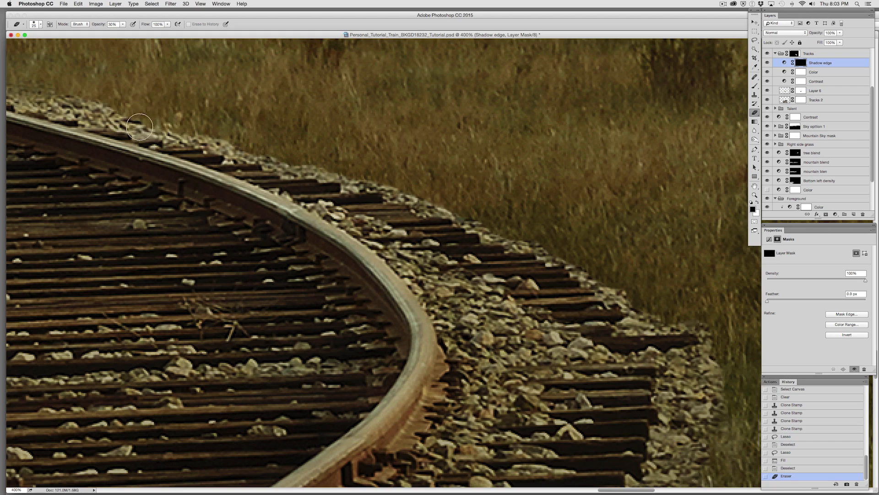
mouse_move(117, 110)
left_mouse_down()
mouse_move(326, 170)
mouse_move(425, 184)
mouse_move(504, 230)
mouse_move(582, 255)
mouse_move(639, 319)
mouse_move(687, 316)
left_mouse_up()
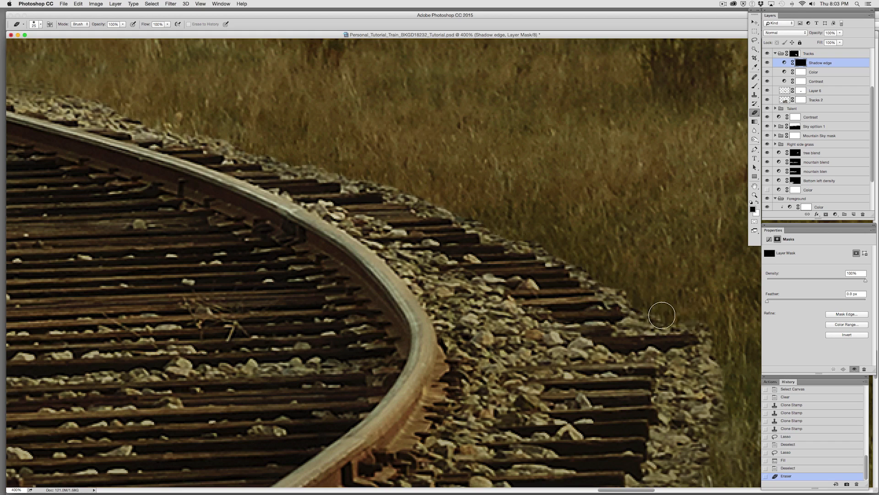
left_click_drag(598, 267, 618, 287)
left_click(610, 278)
left_click_drag(264, 135, 310, 146)
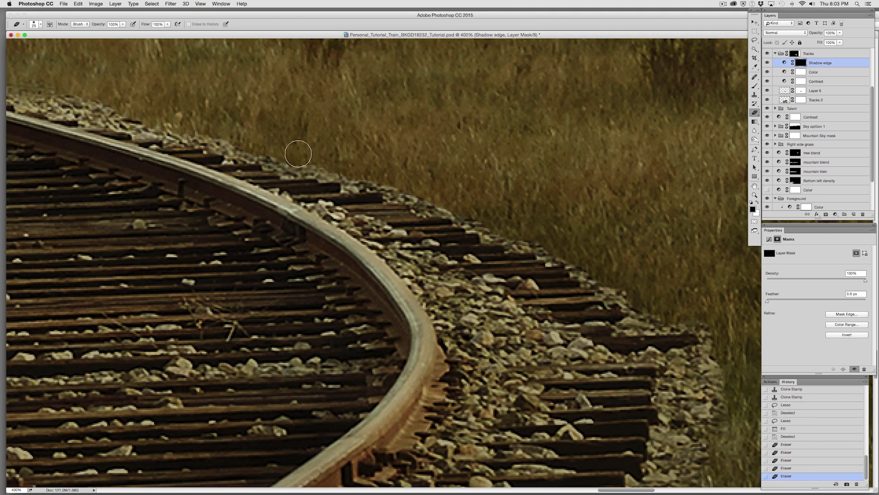
left_click_drag(142, 116, 22, 87)
left_click_drag(424, 194, 449, 197)
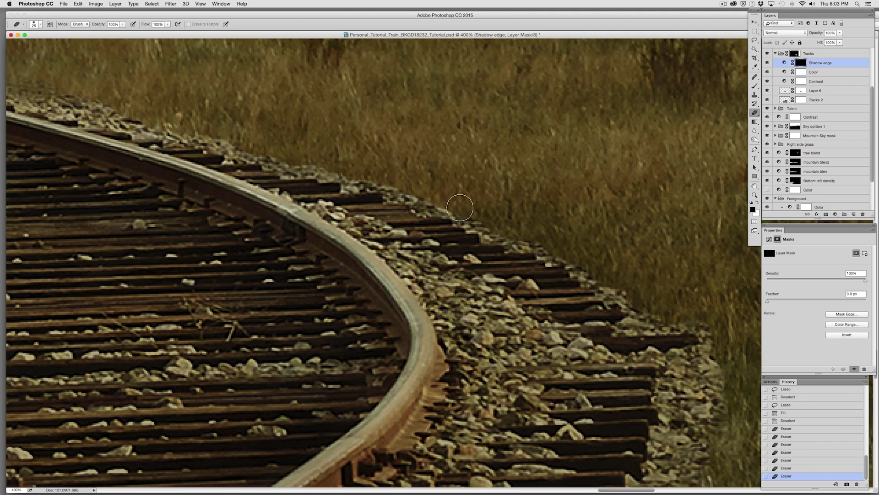
mouse_move(706, 330)
left_mouse_down()
mouse_move(712, 352)
mouse_move(688, 300)
mouse_move(535, 232)
left_mouse_up()
left_click(744, 389)
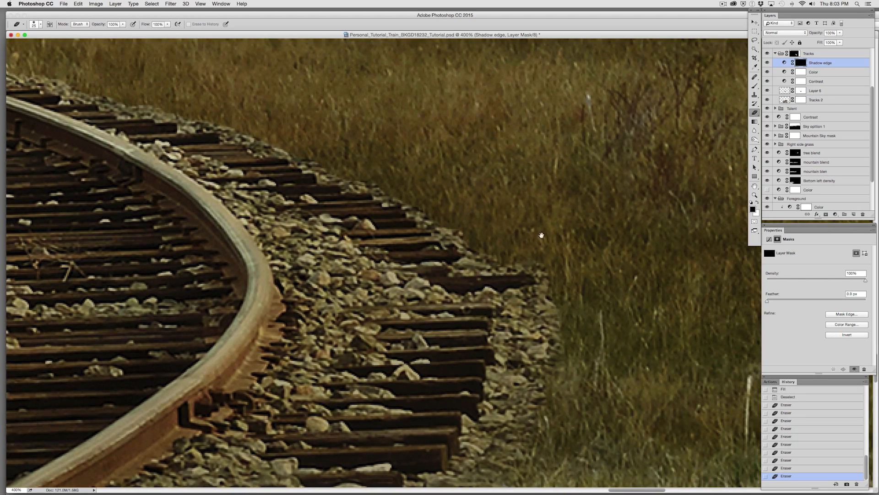
- Use a smaller Brush on the Shadow edge mask to trim the shadow along the outer edge of the ties
key("b")
key("bracketleft")
key("bracketleft")
key("bracketleft")
key("bracketleft")
key("bracketleft")
key("bracketleft")
key("bracketleft")
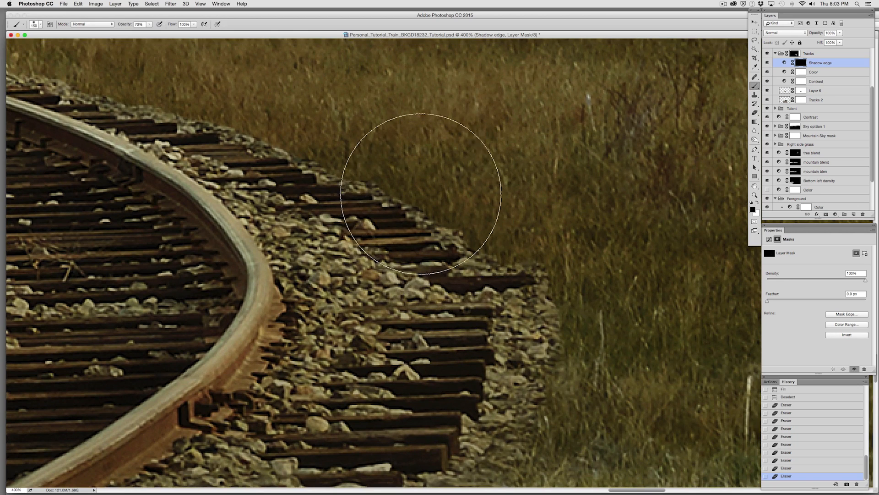
key("bracketleft")
key("bracketleft")
key("bracketleft")
key("bracketleft")
key("bracketleft")
mouse_move(373, 182)
left_mouse_down()
mouse_move(369, 189)
mouse_move(360, 166)
mouse_move(457, 188)
left_mouse_up()
- Soften the outer gravel edge into the grass by painting black on the Tracks mask with a 30 px Brush at 50% opacity
key("bracketright")
key("bracketright")
left_click(795, 54)
mouse_move(355, 163)
left_mouse_down()
mouse_move(436, 197)
mouse_move(484, 229)
left_mouse_up()
left_click_drag(537, 237, 530, 261)
mouse_move(583, 257)
left_mouse_down()
mouse_move(567, 294)
mouse_move(575, 302)
left_mouse_up()
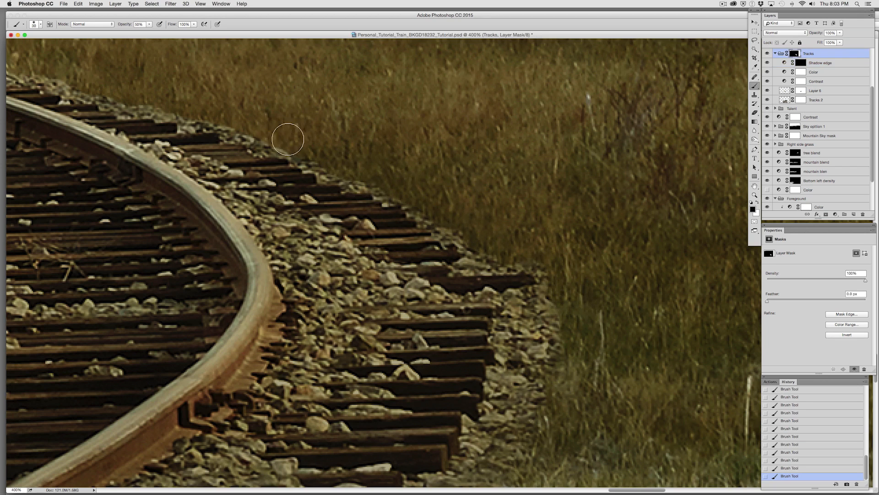
left_click_drag(288, 122, 528, 194)
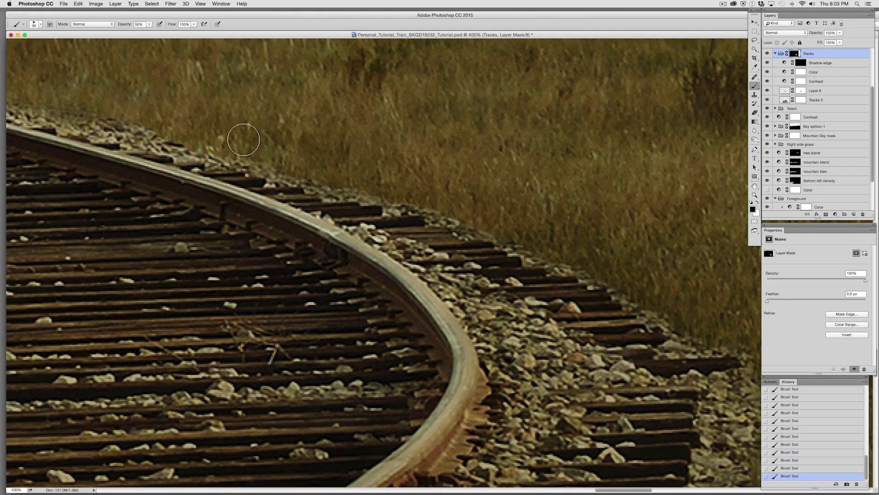
- Restore gravel beside the farther stretch of outer rail by erasing on the Tracks mask with a 25 px Eraser at 100% opacity
left_click_drag(202, 100, 565, 200)
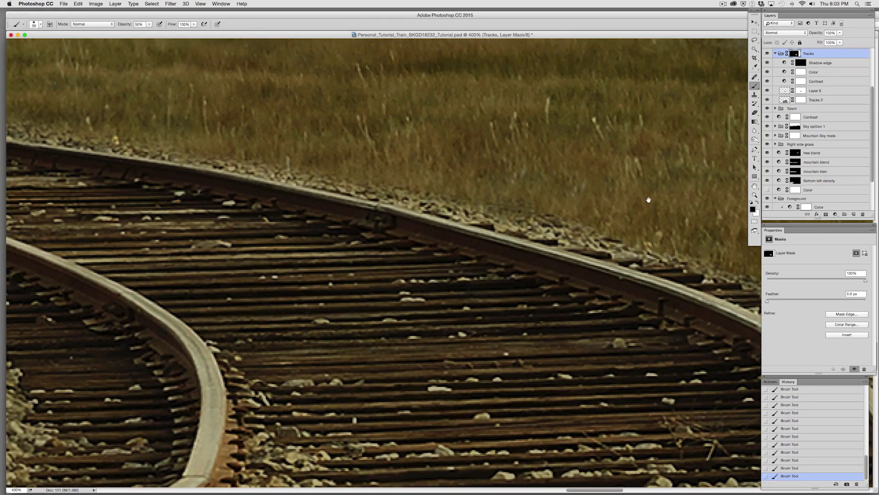
left_click(754, 112)
left_click_drag(525, 223, 539, 222)
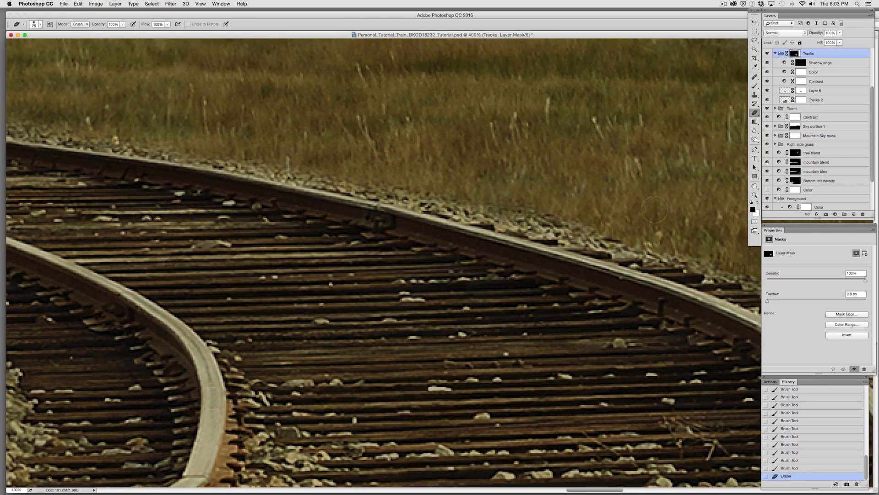
- Blend the outer gravel edge into the grass by painting black on the Tracks mask with a 30 px Brush at 100% opacity
left_click(755, 85)
mouse_move(611, 222)
left_mouse_down()
mouse_move(569, 201)
mouse_move(528, 203)
mouse_move(489, 184)
mouse_move(324, 151)
left_mouse_up()
key("0")
left_click(506, 198)
left_click_drag(465, 174, 409, 167)
mouse_move(332, 156)
left_mouse_down()
mouse_move(219, 128)
mouse_move(211, 149)
left_mouse_up()
left_click_drag(219, 129, 173, 124)
left_click(173, 124)
left_click_drag(399, 157, 587, 208)
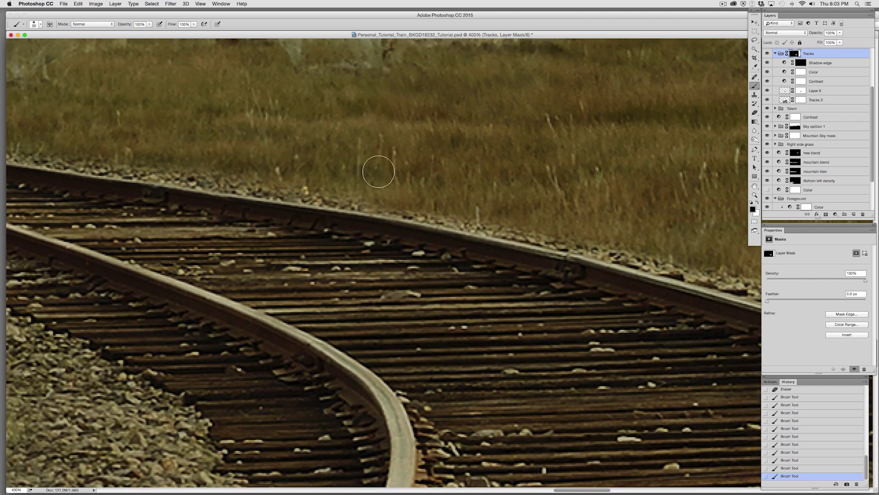
- Trim the gravel beside the distant stretch of outer rail on the Tracks mask with a 15 px Brush
key("bracketleft")
key("bracketleft")
key("bracketleft")
mouse_move(378, 188)
left_mouse_down()
mouse_move(220, 169)
mouse_move(337, 256)
left_mouse_up()
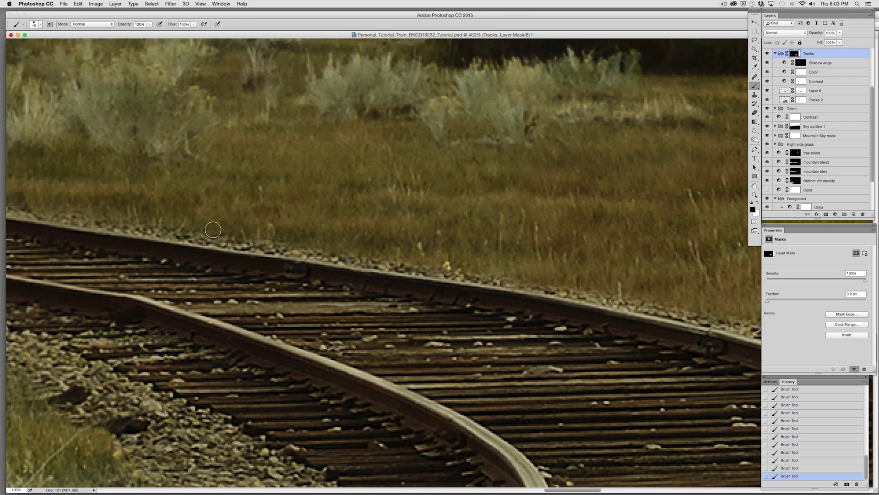
left_click_drag(193, 186, 362, 196)
left_click_drag(182, 212, 361, 210)
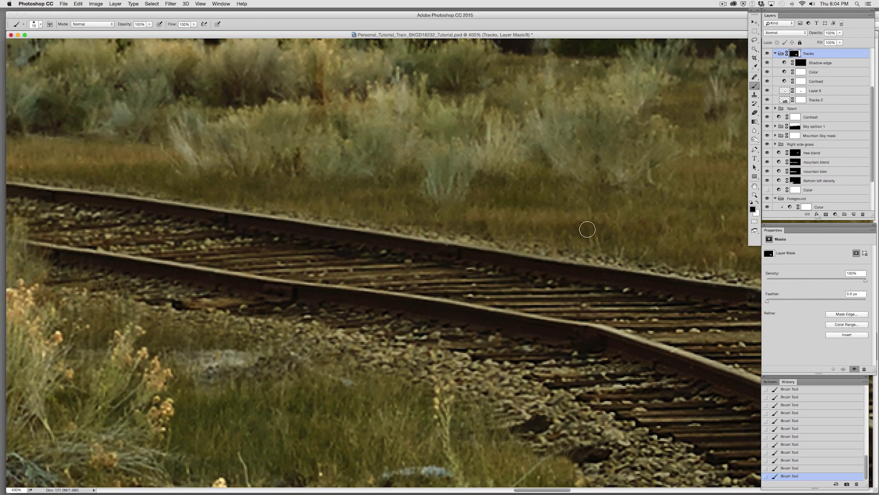
- Refine the Tracks mask around the isolated rail fragment behind the far bushes with a 25 px Eraser at 30% opacity
key("super+0")
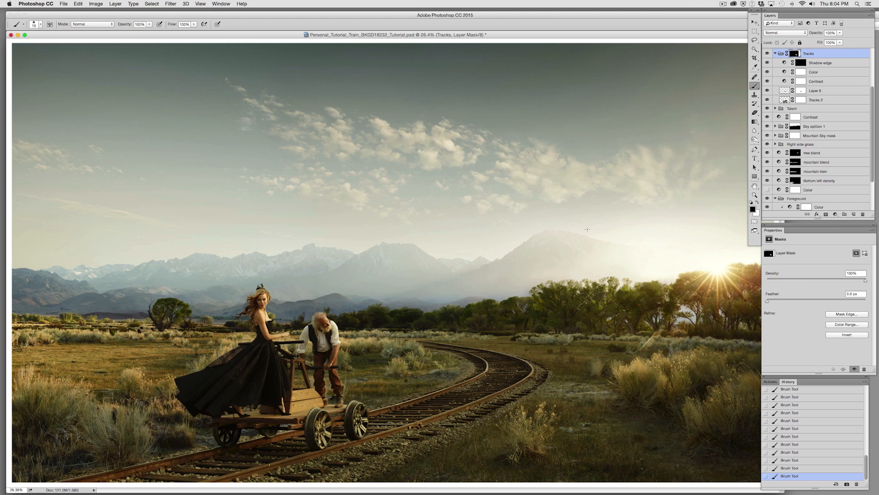
key("super+plus")
key("super+plus")
key("super+plus")
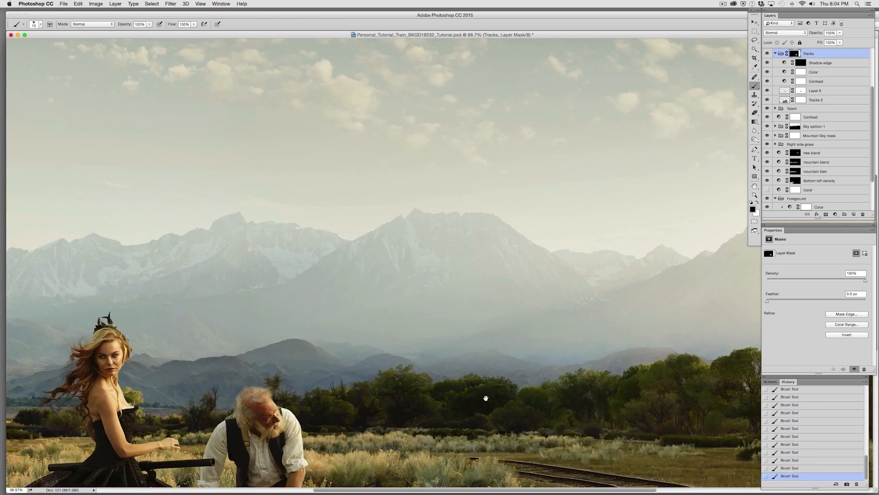
left_click_drag(486, 398, 383, 201)
key("super+plus")
key("super+plus")
key("super+plus")
key("super+plus")
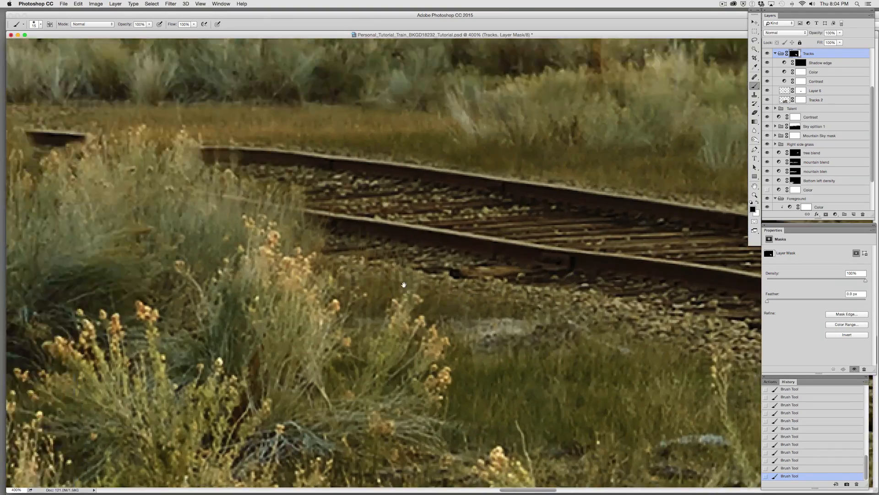
left_click_drag(576, 343, 591, 350)
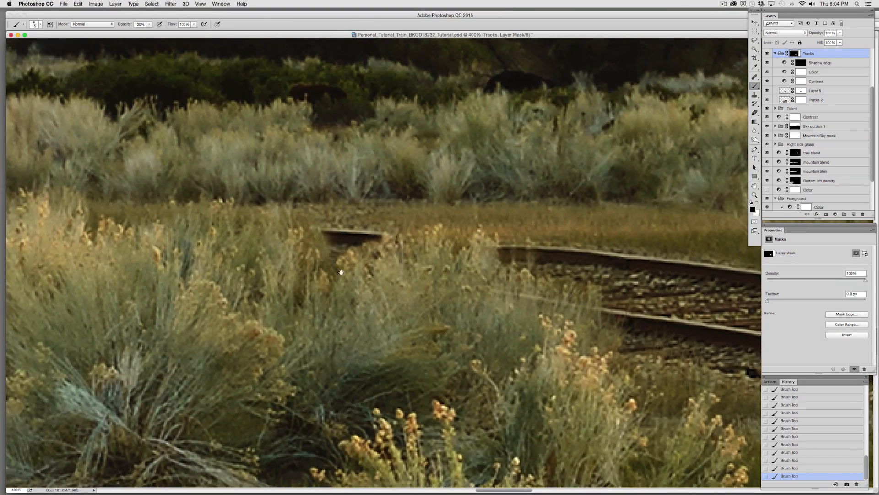
left_click_drag(340, 271, 436, 284)
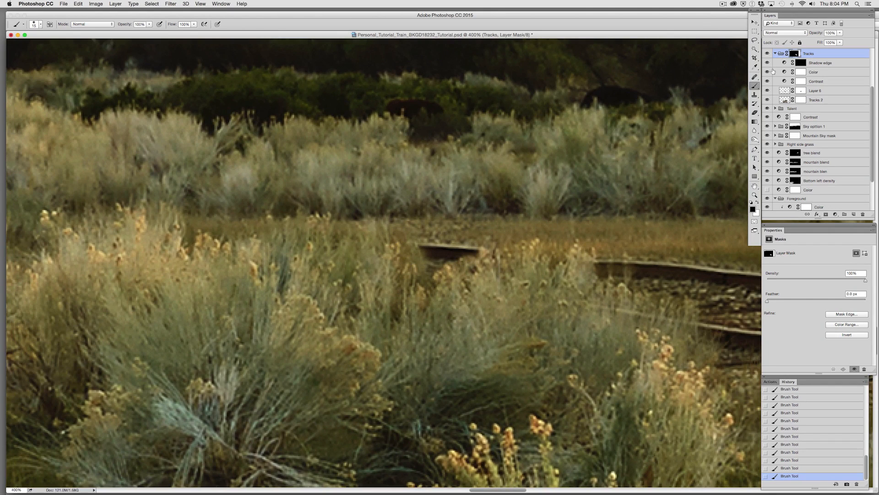
left_click(755, 112)
mouse_move(414, 246)
left_mouse_down()
mouse_move(447, 247)
mouse_move(431, 255)
mouse_move(411, 246)
mouse_move(432, 260)
left_mouse_up()
key("super+z")
key("3")
mouse_move(432, 261)
left_mouse_down()
mouse_move(427, 267)
mouse_move(395, 236)
mouse_move(405, 226)
mouse_move(369, 223)
left_mouse_up()
left_click_drag(450, 222, 489, 221)
left_click_drag(425, 249, 438, 283)
- Collapse the Tracks group and select the Top Density layer
key("super+0")
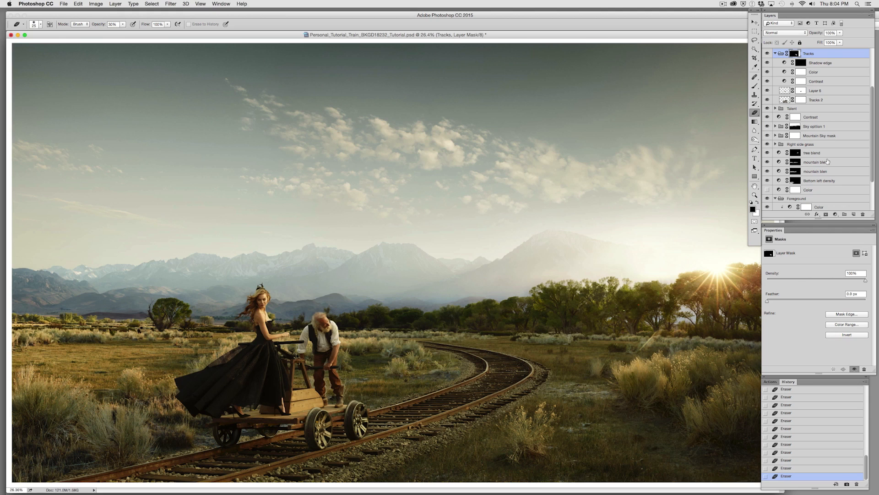
scroll(873, 122, "up", 3)
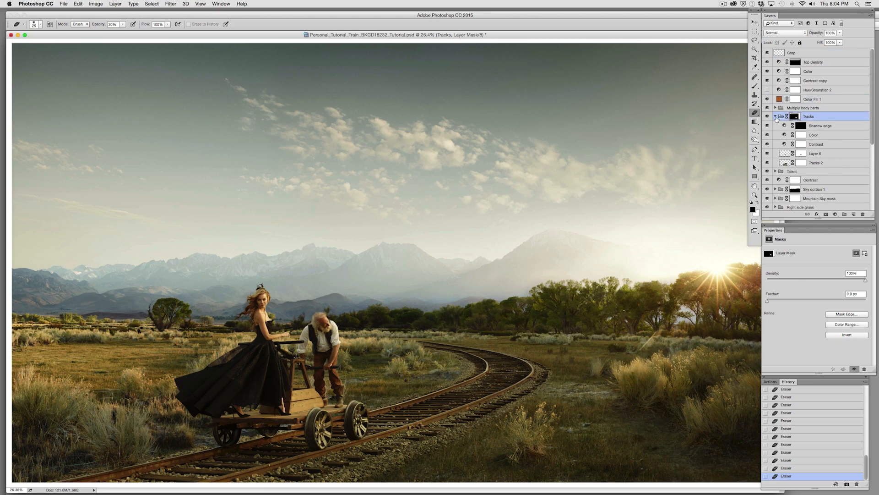
left_click(775, 117)
left_click(810, 64)
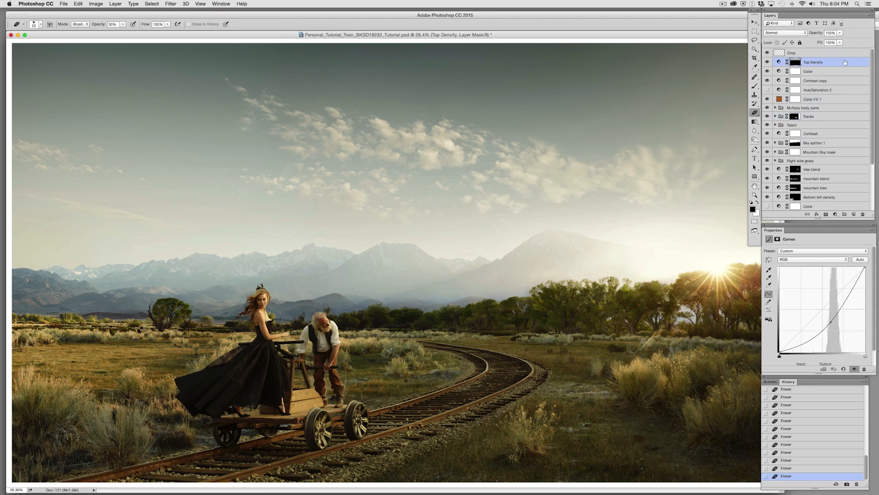
left_click(170, 4)
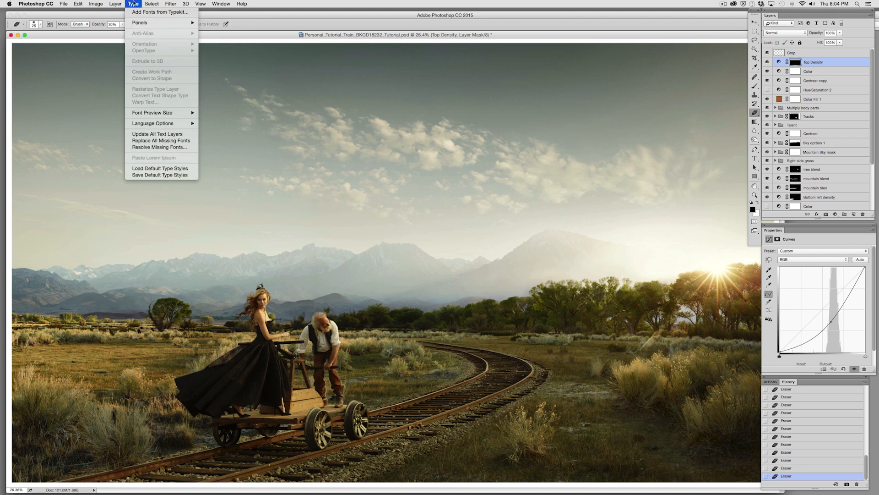
mouse_move(120, 12)
left_click(211, 14)
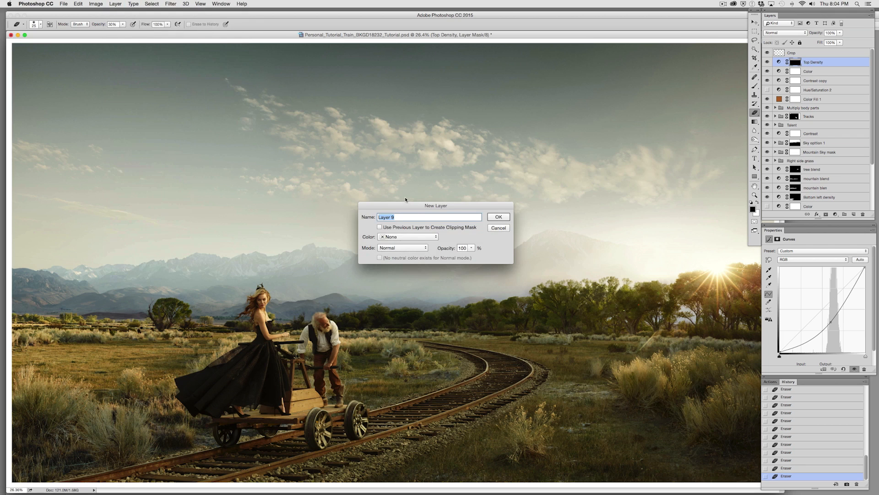
type("Grain")
left_click(406, 249)
left_click(402, 337)
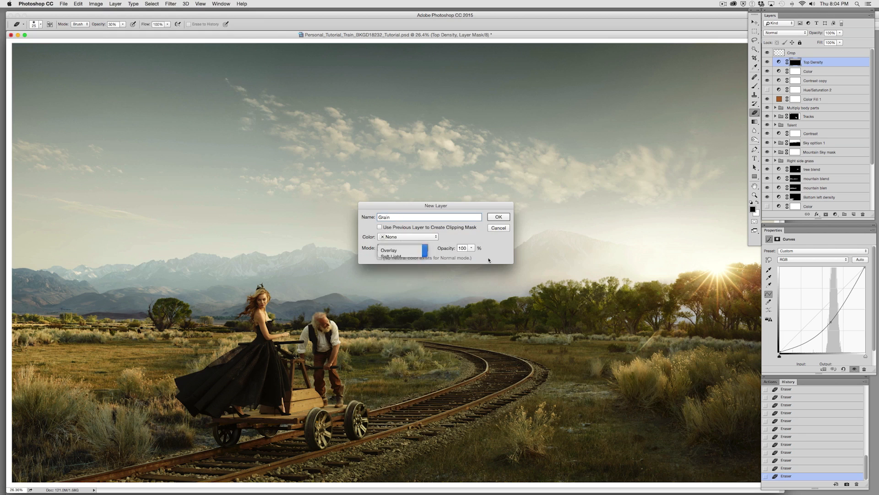
left_click(497, 217)
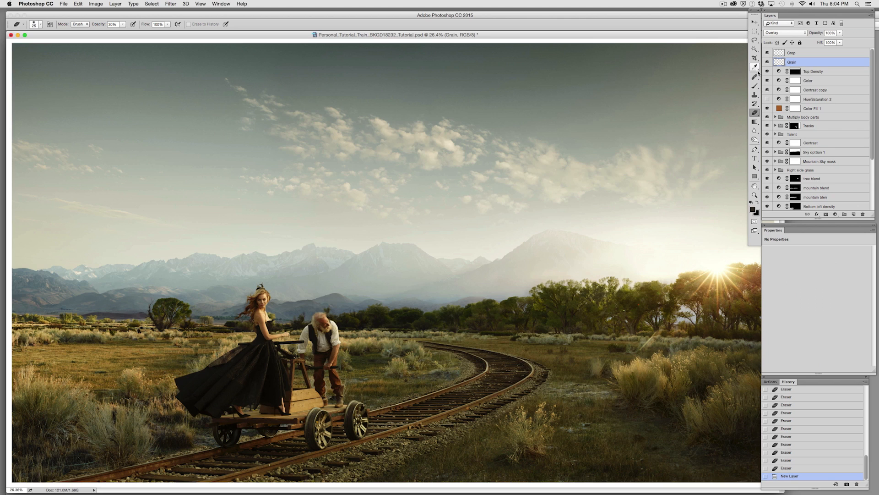
key("super+z")
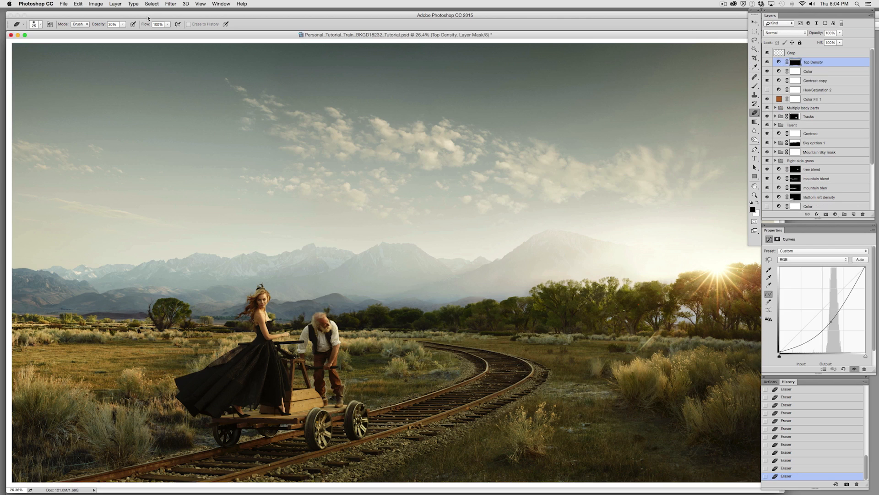
- Create a layer named Grain above Top Density in Overlay mode, filled with the Overlay-neutral gray
left_click(117, 3)
mouse_move(121, 13)
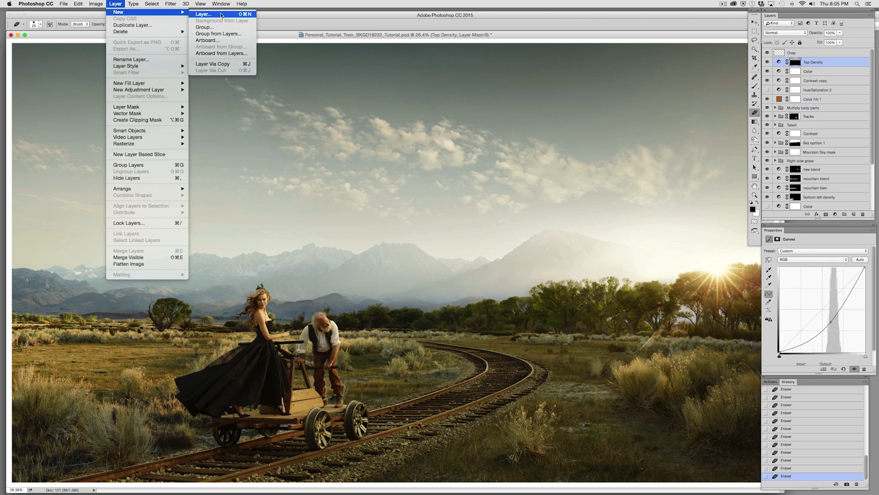
left_click(206, 16)
type("Grain")
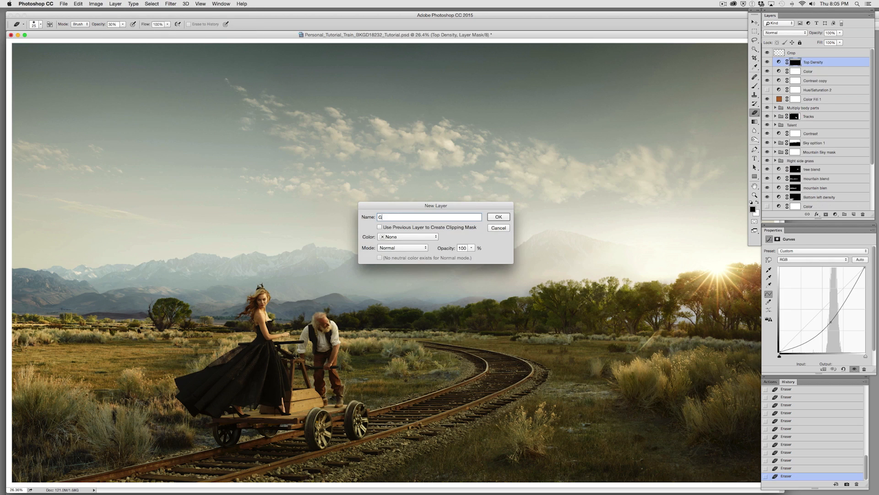
left_click(415, 250)
left_click(389, 334)
left_click(498, 217)
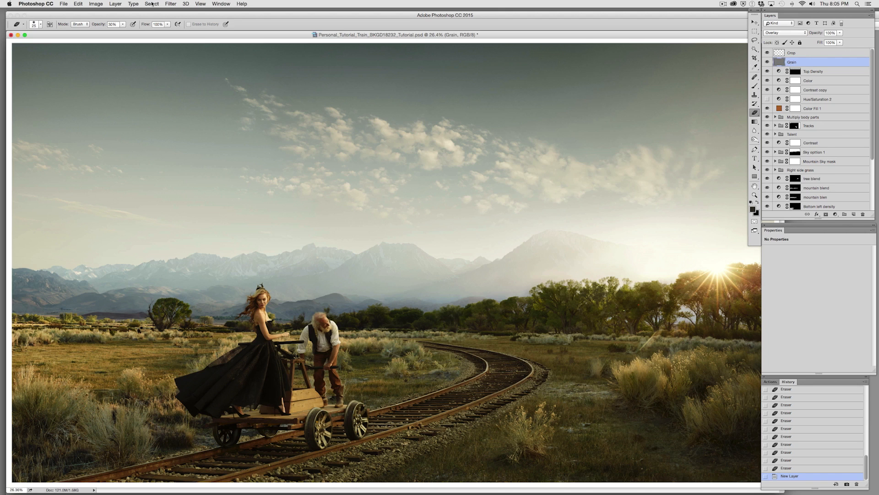
- Apply Add Noise to the Grain layer with an amount of 2% and Uniform distribution
left_click(171, 4)
mouse_move(189, 107)
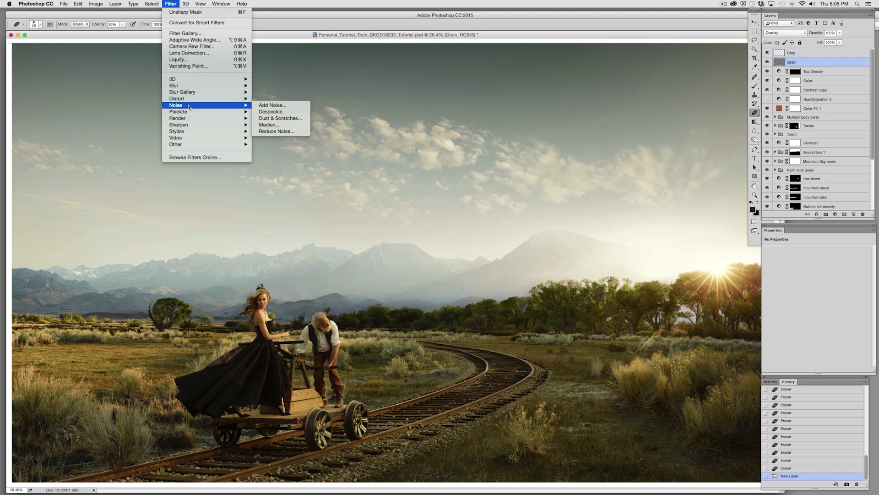
left_click(271, 105)
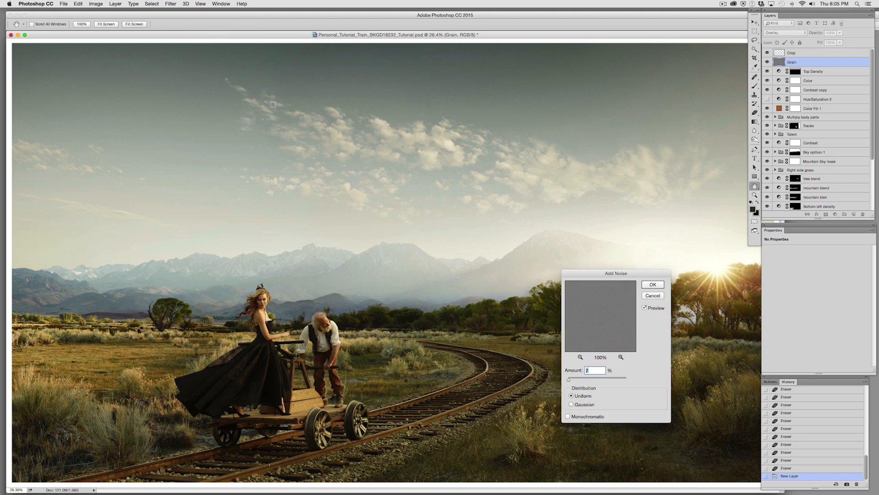
key("Return")
key("e")
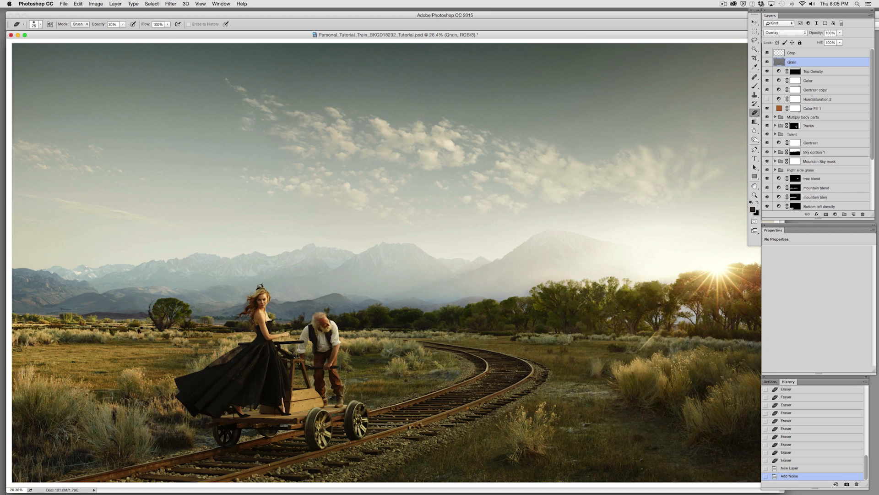
- Soften the Grain layer's noise with a Gaussian Blur of 0.3 pixels radius
left_click(170, 4)
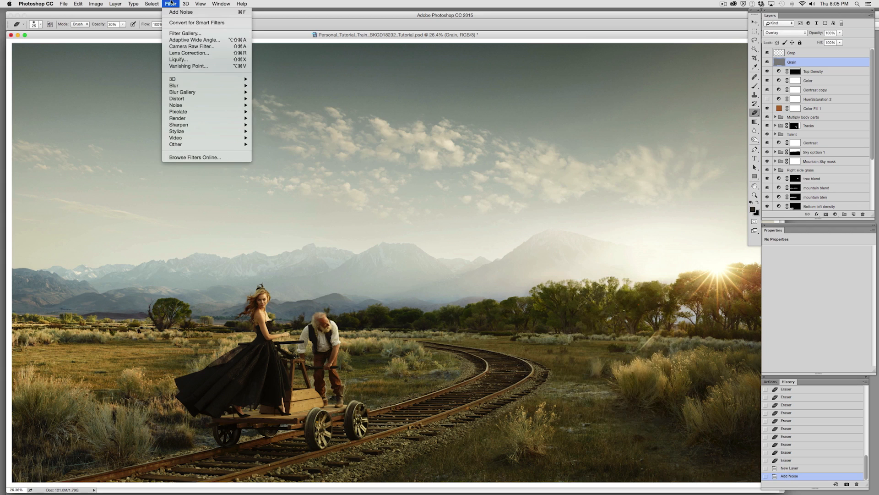
mouse_move(192, 86)
left_click(288, 112)
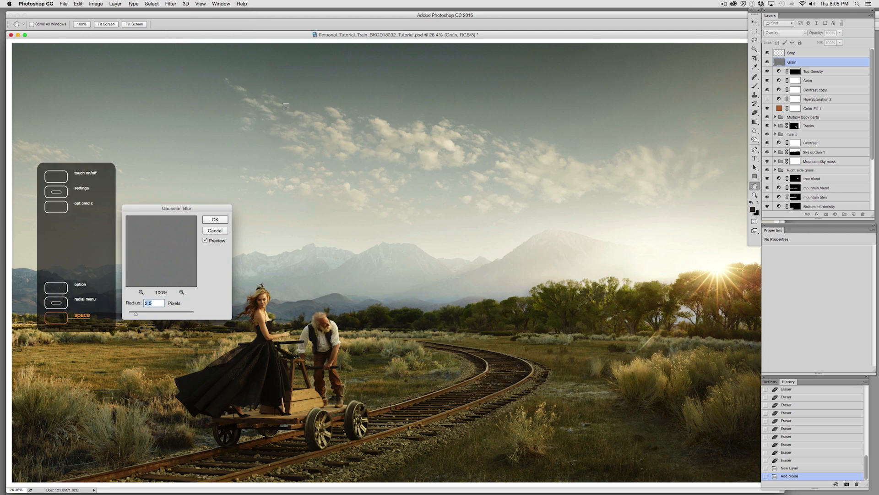
key("BackSpace")
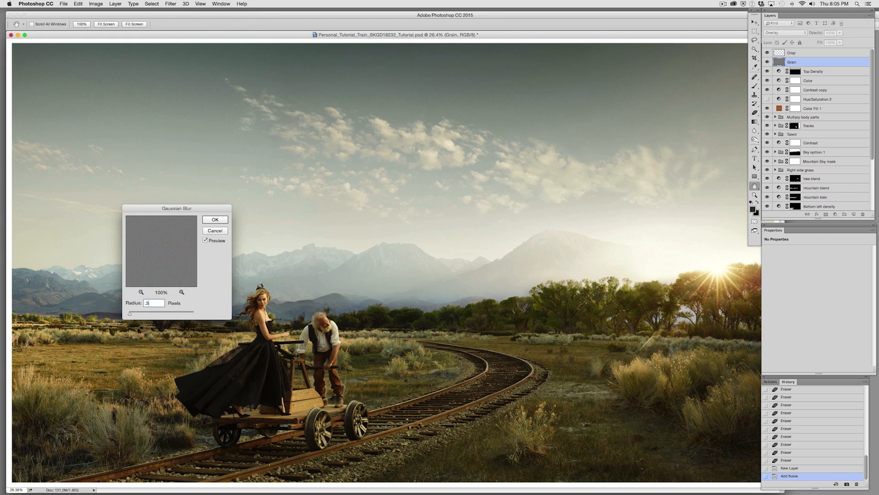
key("Return")
- Compare the woman and background with the Grain layer hidden and shown at 200% zoom, and inspect the grain in the sky
key("super+equal")
key("super+equal")
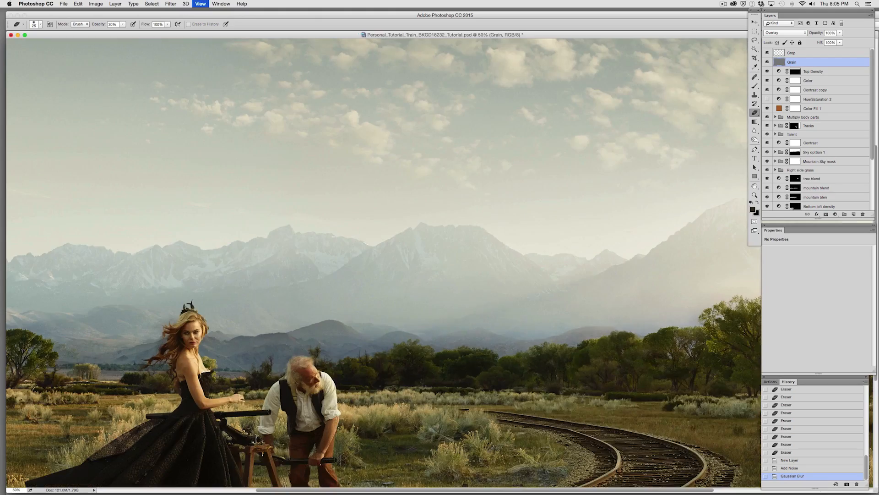
key("super+equal")
key("super+equal")
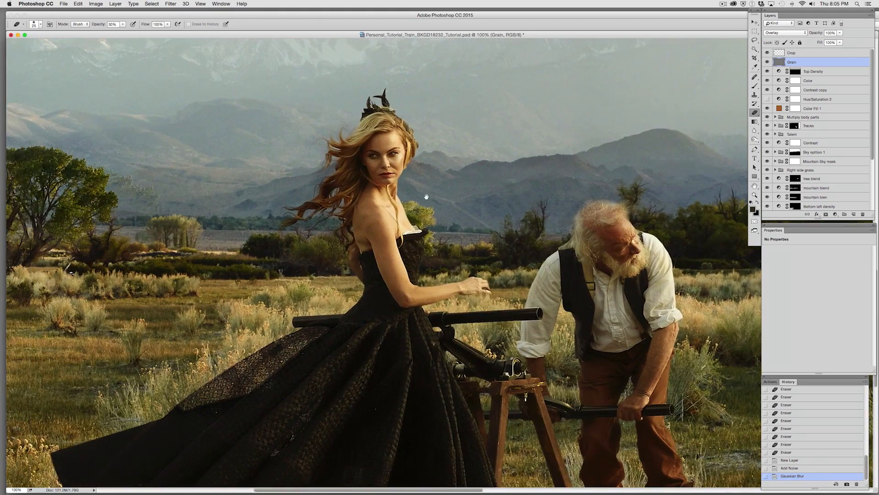
key("super+equal")
key("space")
left_click_drag(427, 196, 473, 229)
left_click(768, 63)
left_click(768, 63)
left_click(768, 62)
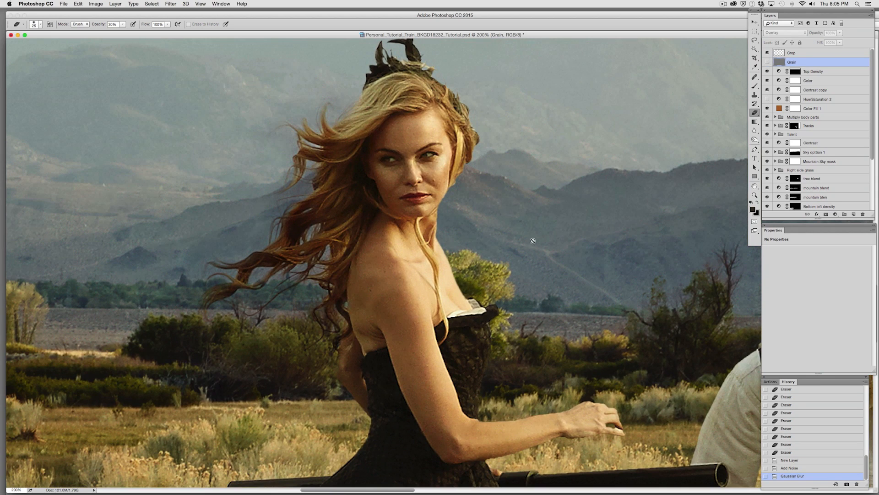
left_click(767, 63)
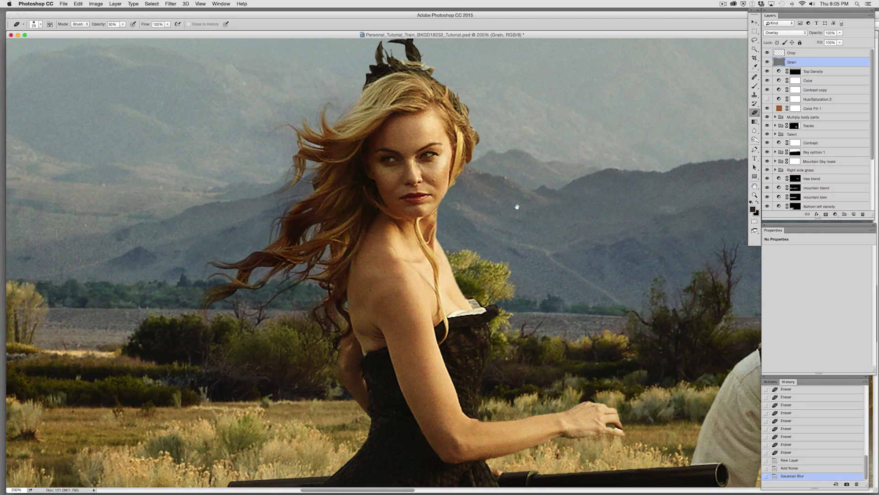
left_click_drag(572, 188, 414, 336)
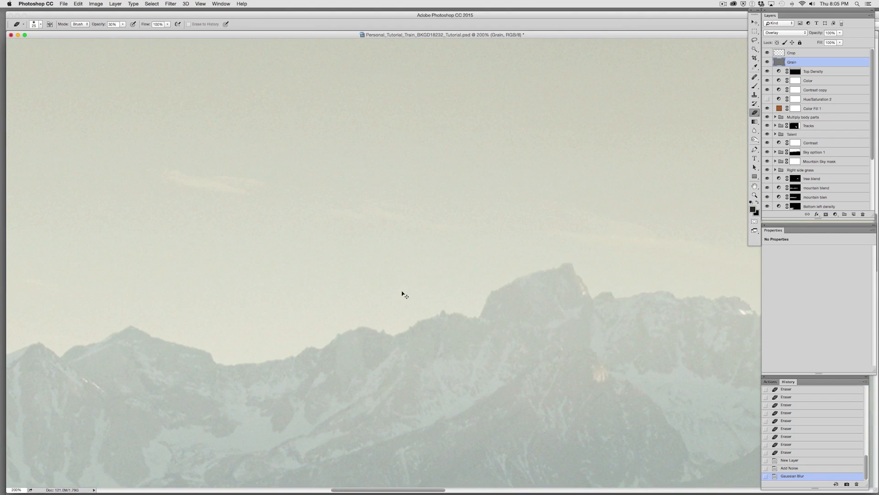
key("super+0")
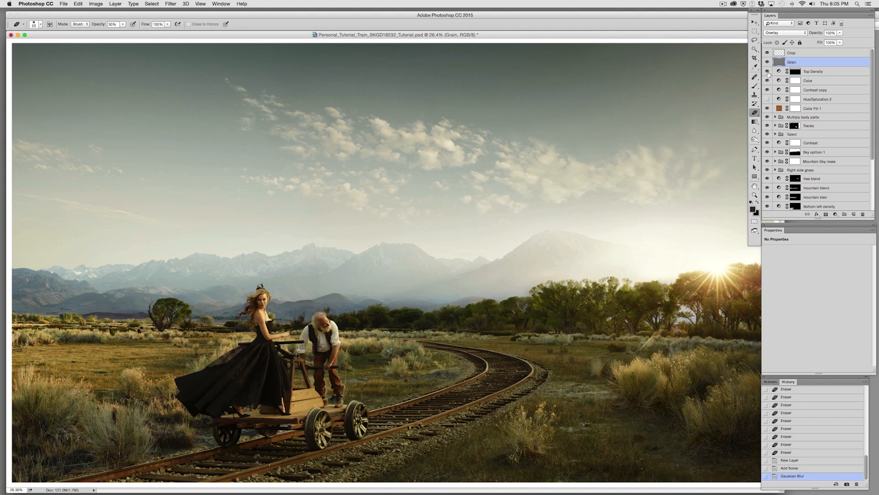
- Compare the image without Top Density, then apply 4% Uniform Add Noise to that layer's mask
left_click(768, 72)
left_click(768, 71)
left_click(796, 72)
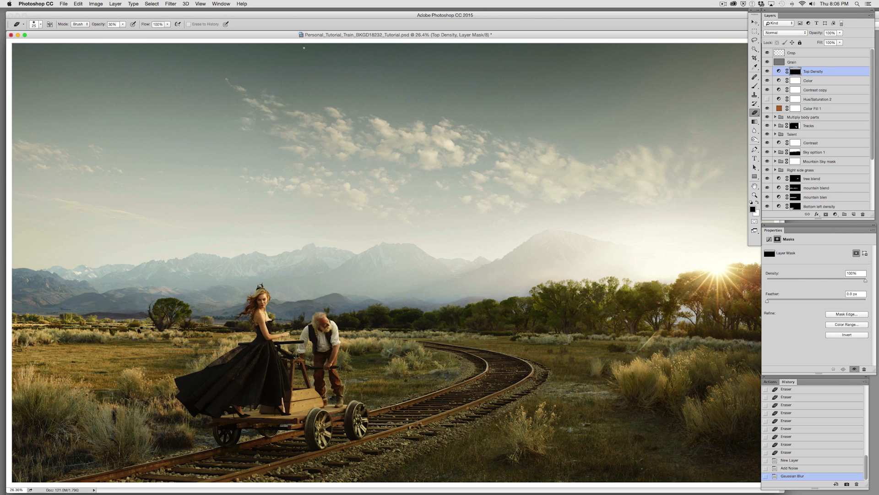
left_click(170, 3)
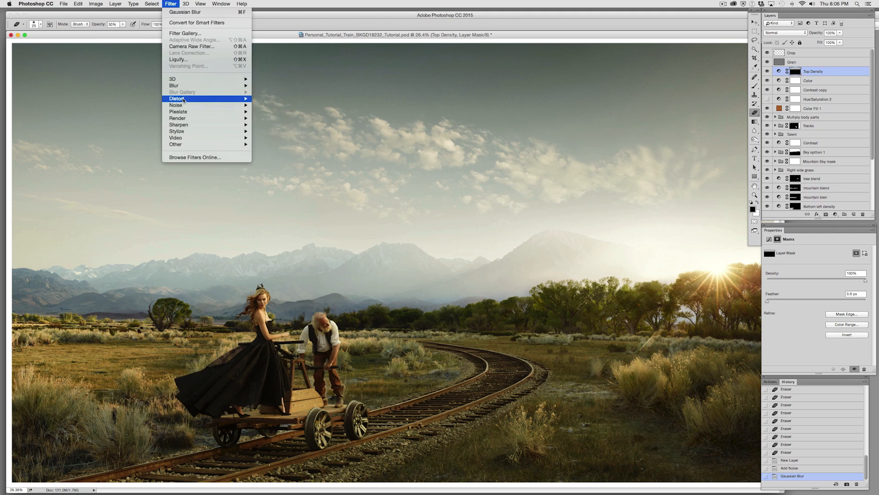
mouse_move(206, 105)
left_click(275, 106)
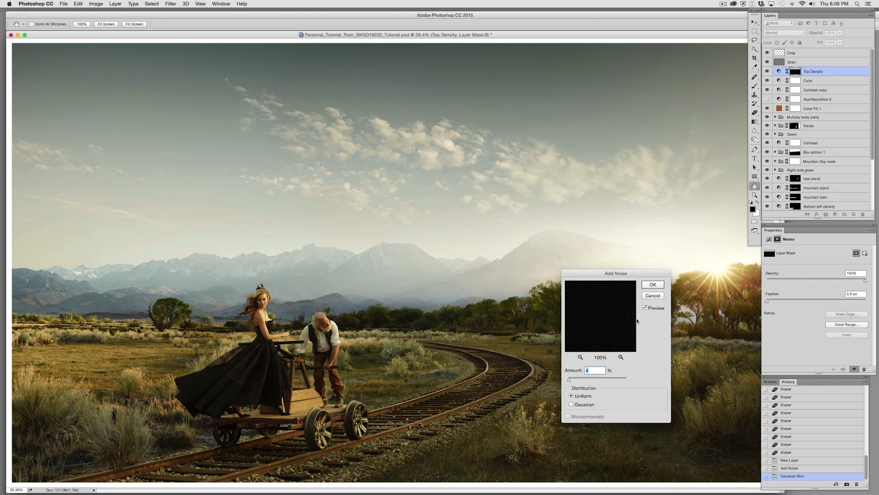
key("Return")
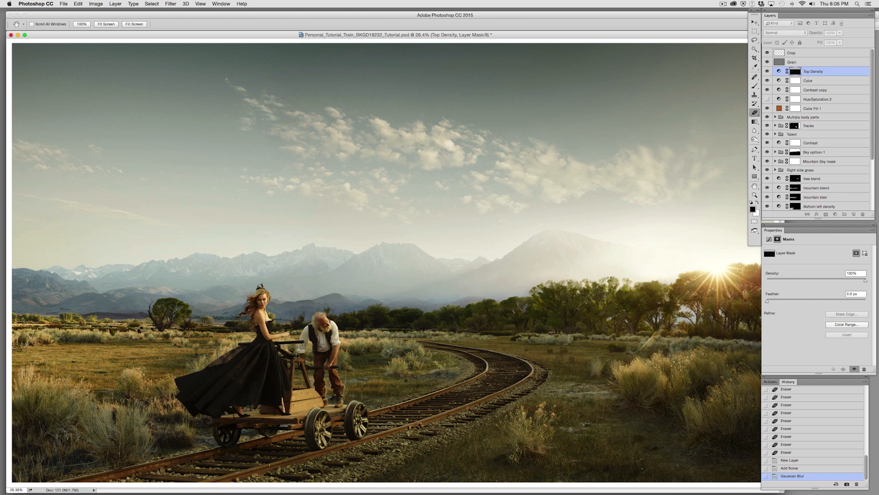
- Compare the whole image with the Top Density adjustment layer hidden and shown, leaving the layer visible
left_click(767, 72)
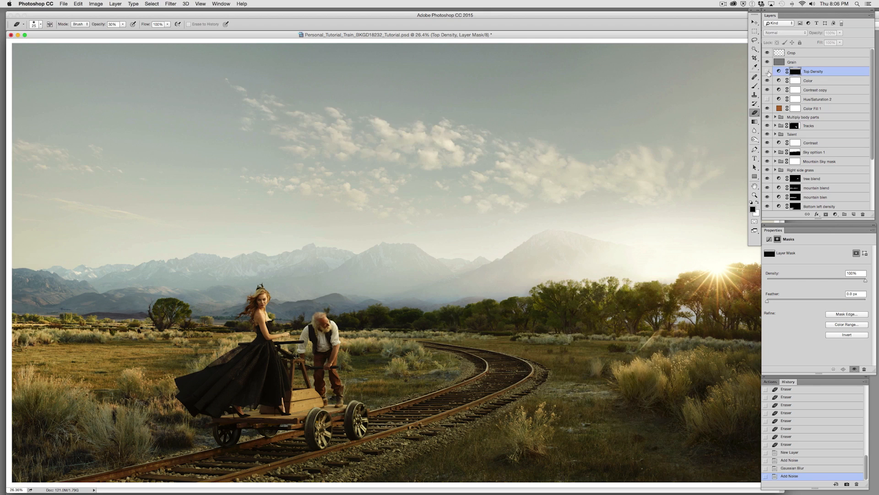
left_click(767, 71)
left_click(767, 71)
left_click(768, 72)
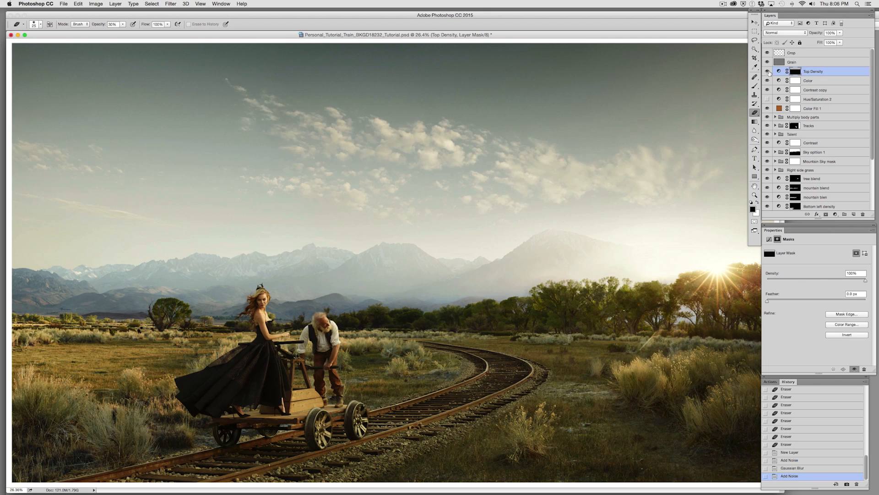
- Examine the upper sky and clouds for gradient smoothness and blemishes at 50%, 66.7% and 100% zoom
key("super+equal")
key("super+equal")
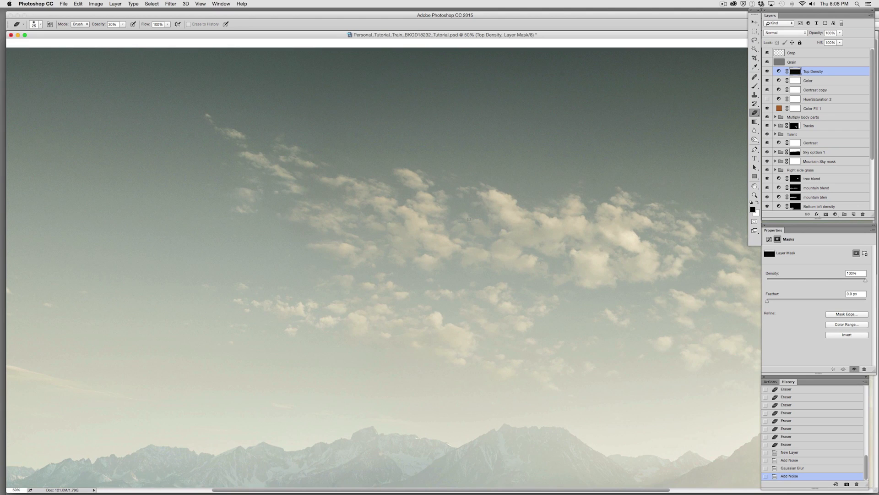
left_click_drag(285, 216, 681, 308)
left_click_drag(445, 269, 530, 397)
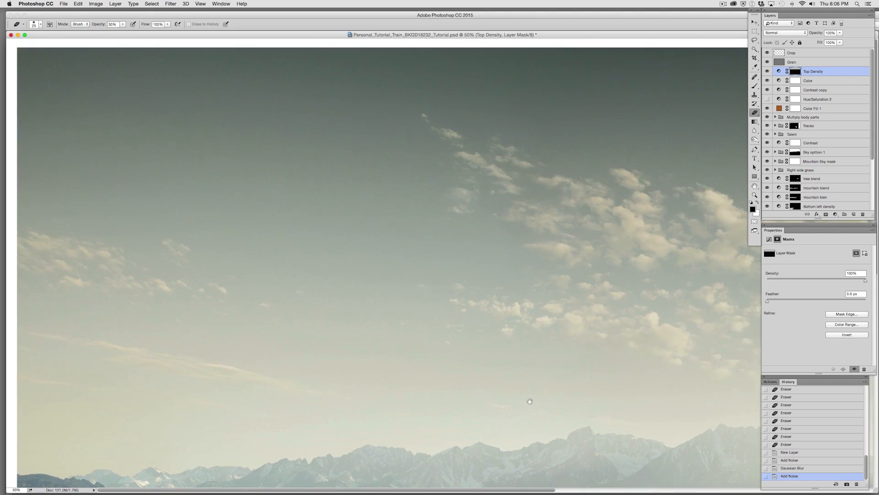
left_click_drag(622, 223, 829, 424)
key("super+0")
key("super+equal")
left_click_drag(283, 212, 587, 397)
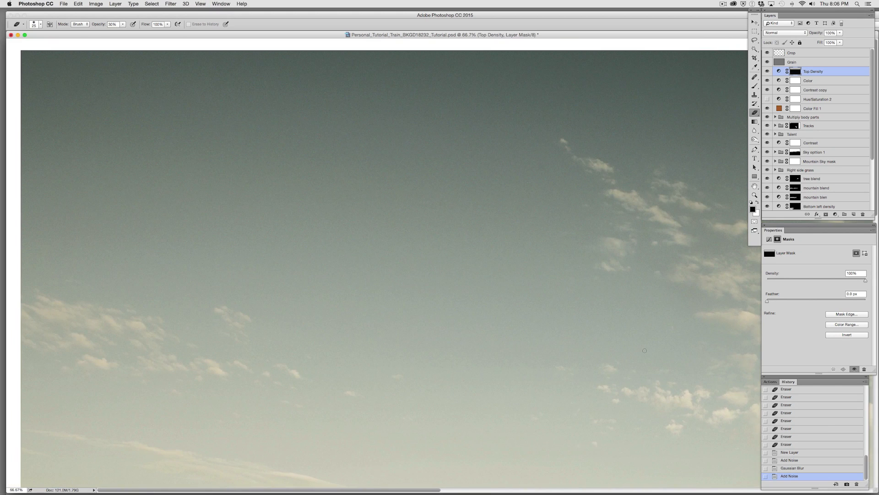
key("super+equal")
left_click_drag(341, 180, 618, 353)
left_click_drag(435, 291, 510, 118)
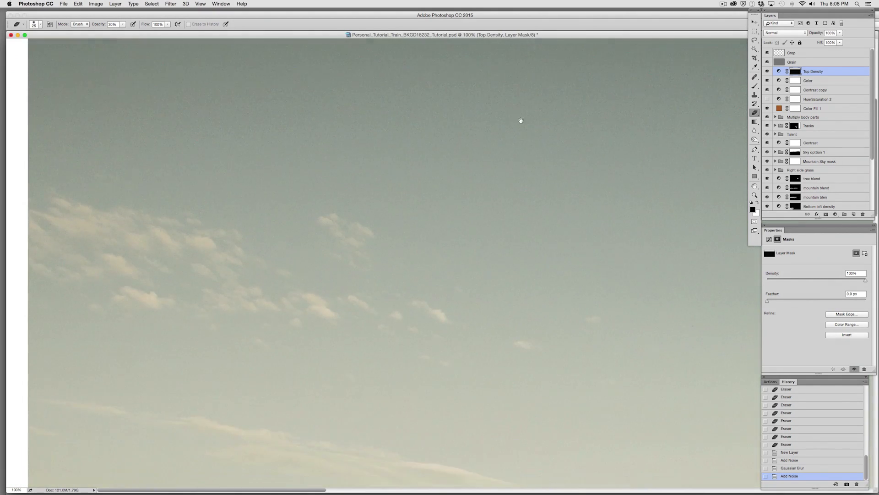
left_click_drag(655, 115, 459, 274)
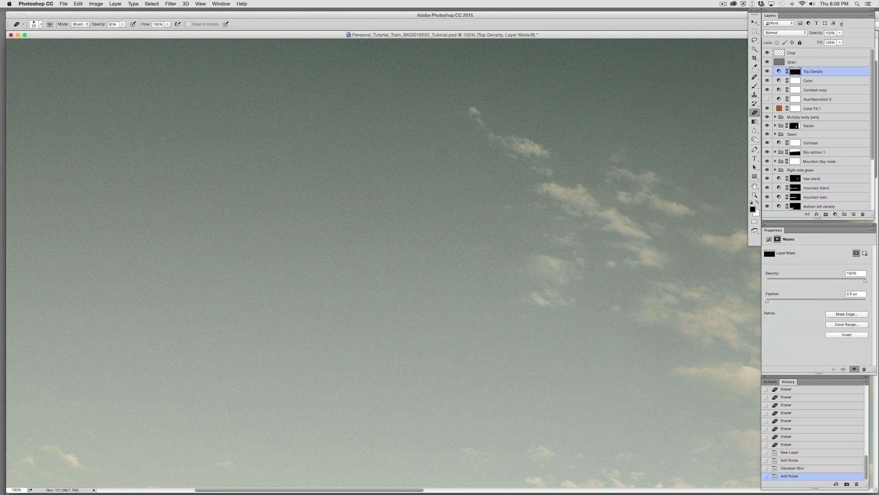
- Retouch small blemishes beside the wispy clouds with the Healing Brush on the bottom sky layer inside the Sky option 1 group
scroll(871, 126, "down", 4)
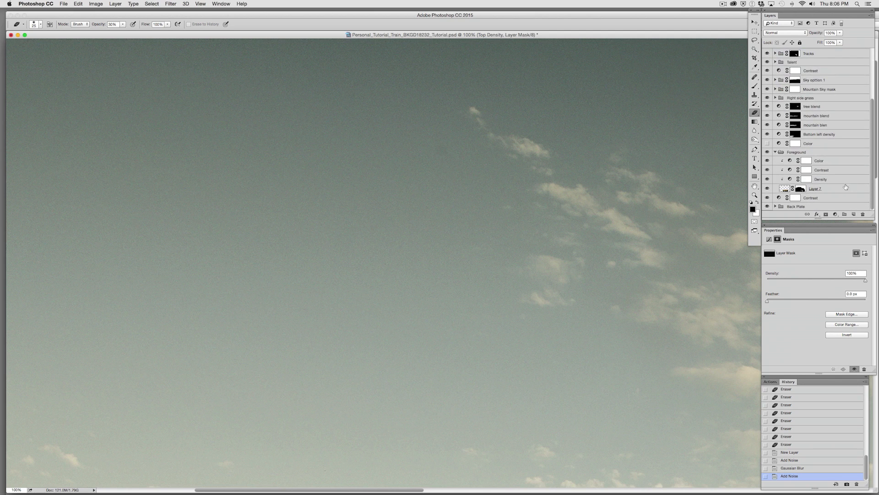
left_click(775, 80)
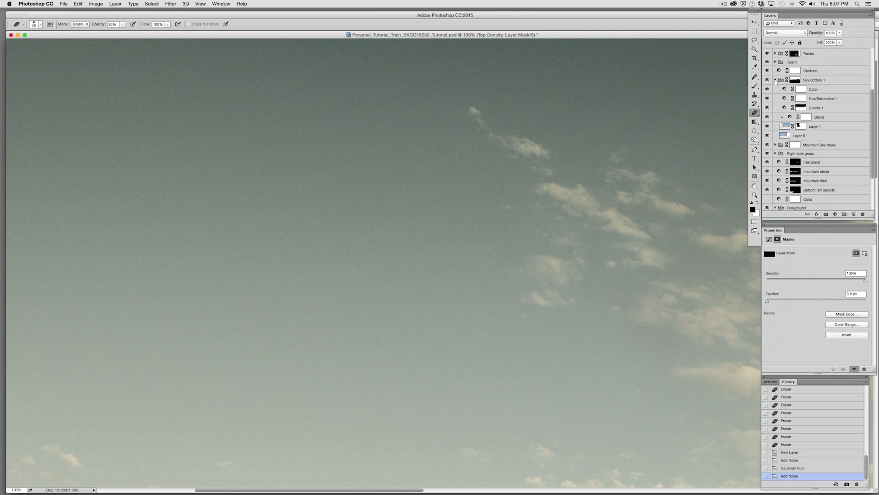
left_click(768, 135)
left_click(767, 136)
left_click(784, 136)
key("j")
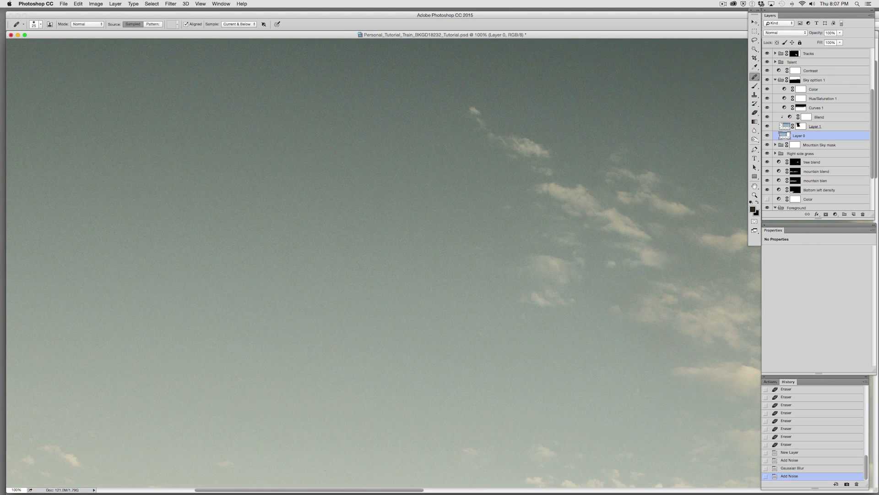
left_click(439, 145)
left_click(454, 157)
left_click(443, 166)
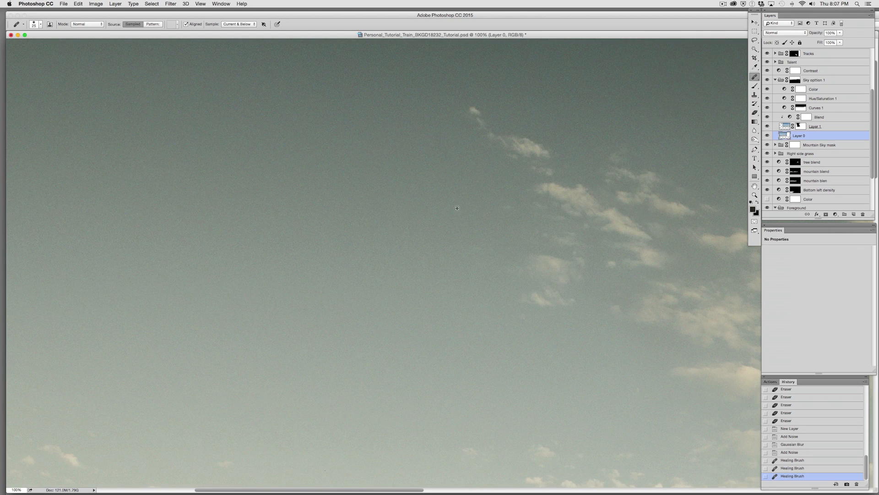
left_click(426, 205)
left_click(473, 168)
- Enlarge the Healing Brush to 40 px for retouching the dark upper-left corner of the sky
left_click_drag(353, 240, 668, 385)
left_click_drag(380, 390, 415, 446)
key("bracketright")
key("bracketright")
key("bracketright")
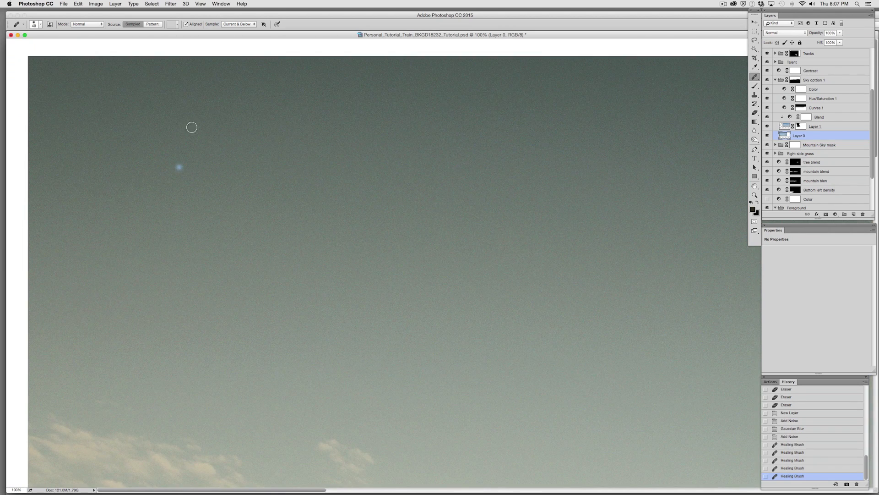
- Try to heal part of the thin wire just above the snowy mountains using a 15 px Healing Brush
left_click_drag(193, 402, 351, 126)
mouse_move(320, 406)
left_mouse_down()
mouse_move(362, 337)
mouse_move(400, 386)
mouse_move(432, 320)
mouse_move(412, 287)
left_mouse_up()
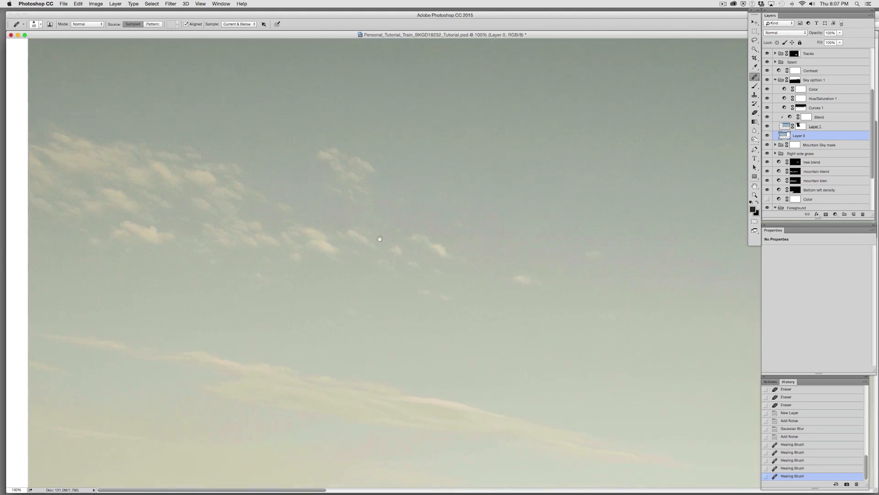
left_click_drag(229, 328, 401, 92)
left_click_drag(275, 372, 303, 318)
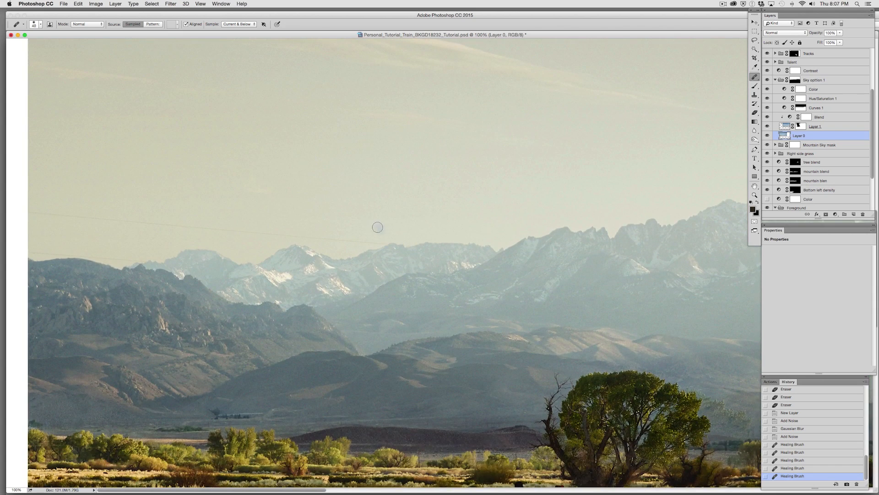
key("bracketleft")
key("bracketleft")
mouse_move(368, 242)
left_mouse_down()
mouse_move(356, 242)
mouse_move(384, 244)
mouse_move(344, 242)
mouse_move(353, 246)
left_mouse_up()
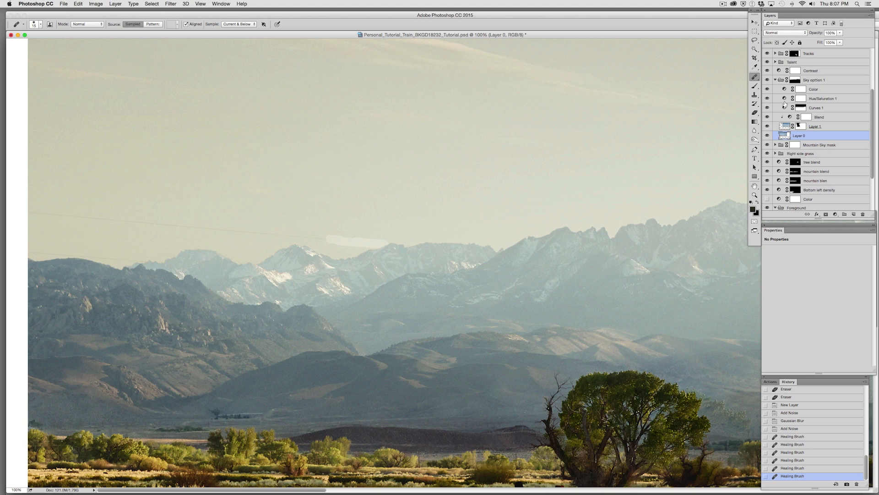
- Inspect the unmasked sky image by disabling the Sky option 1 group's layer mask, and undo the disabling
right_click(796, 81)
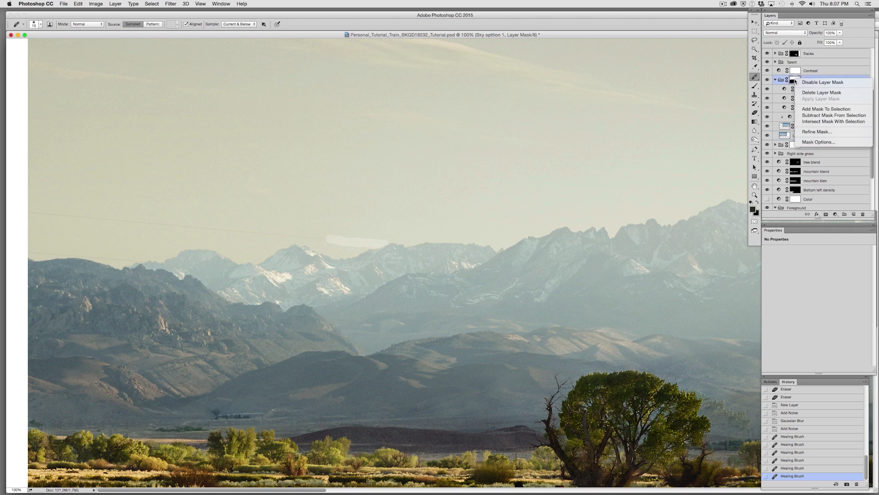
left_click(802, 84)
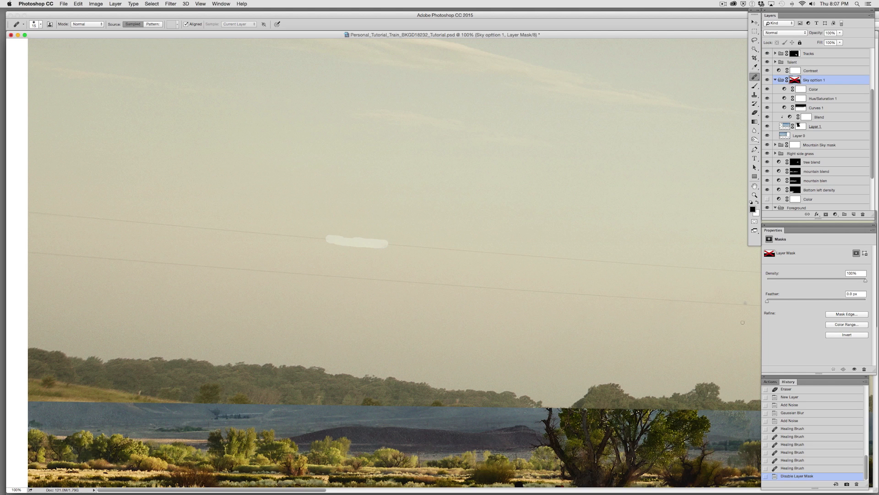
left_click(794, 470)
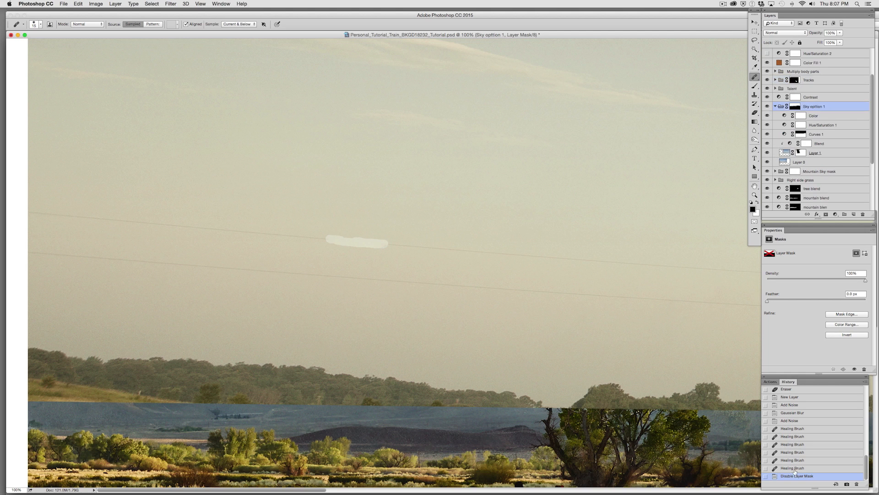
- Roll back the last healing stroke on the sky and disable the Sky option 1 group's layer mask
left_click(794, 468)
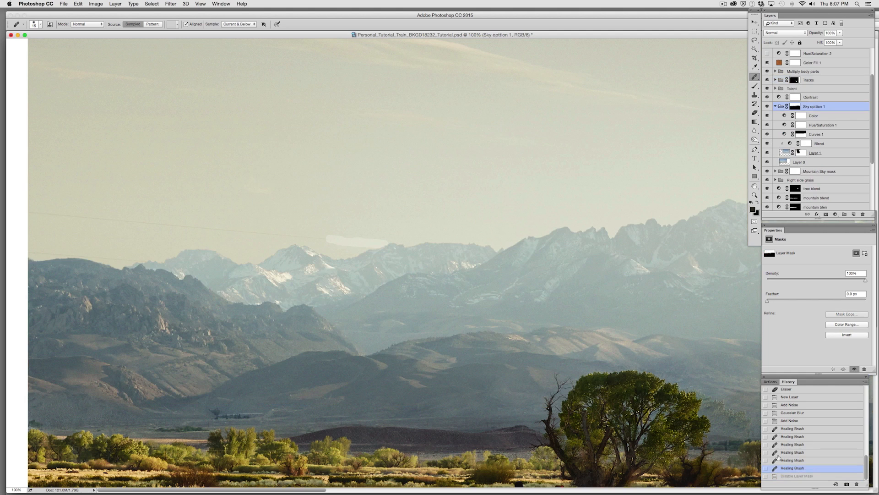
key("super+z")
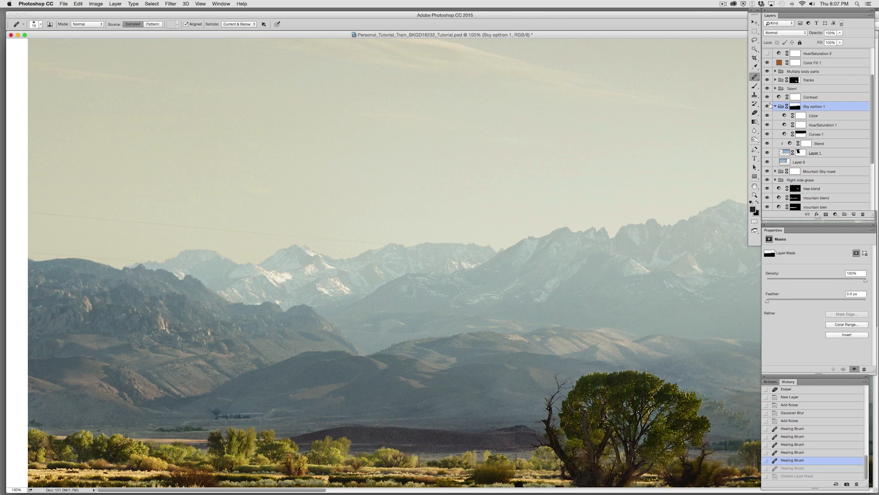
right_click(802, 111)
left_click(806, 109)
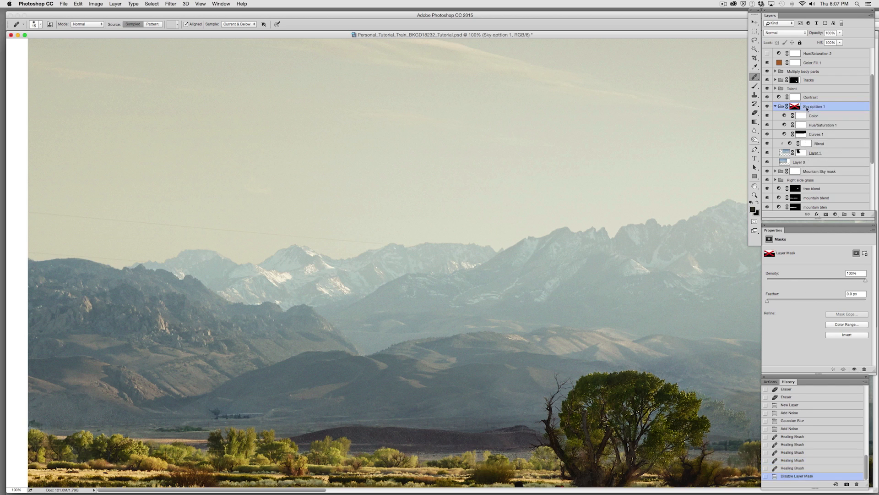
- On the lowest layer of the Sky option 1 group, heal the middle of the upper power line, sampling only the Current Layer
left_click(784, 163)
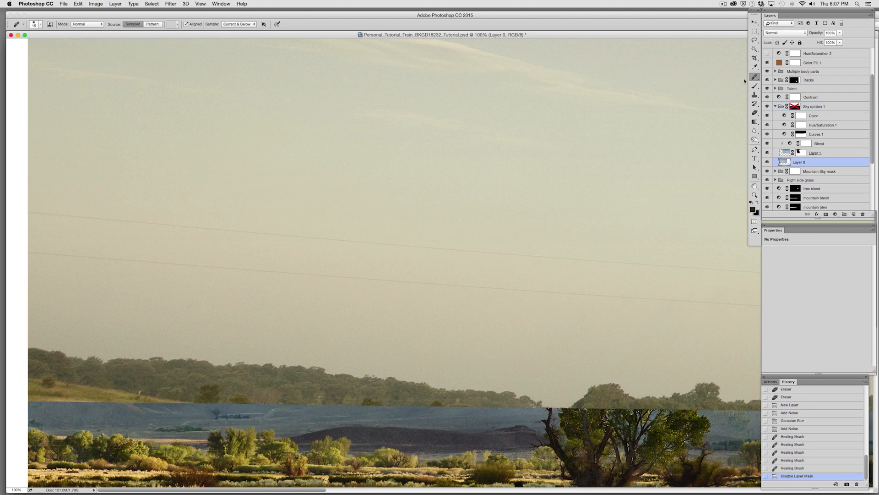
left_click(239, 23)
left_click(243, 17)
left_click_drag(341, 240, 359, 241)
left_click_drag(446, 250, 465, 251)
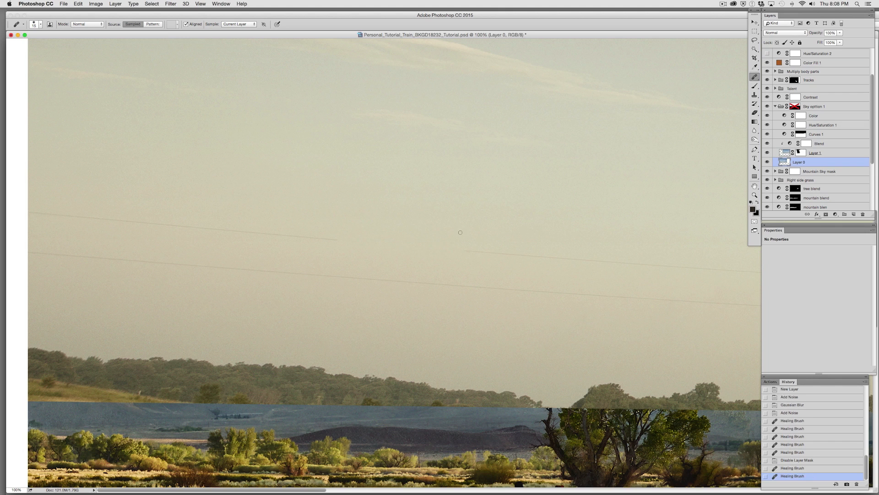
- Heal away the left part of the upper power line and continue along its right part with a larger Healing Brush
key("]")
mouse_move(329, 237)
left_mouse_down()
mouse_move(306, 234)
mouse_move(346, 237)
mouse_move(118, 220)
left_mouse_up()
left_click_drag(38, 211, 55, 206)
left_click(400, 208, "alt")
left_click_drag(453, 248, 568, 257)
left_click(448, 221, "alt")
- Heal away the lower power line and the remaining right end of the upper line with clean sky
left_click_drag(435, 283, 292, 272)
left_click_drag(132, 264, 21, 253)
left_click_drag(554, 257, 667, 271)
left_click_drag(626, 296, 556, 292)
left_click_drag(491, 287, 451, 282)
- Re-enable the layer mask of the Sky option 1 group
right_click(798, 107)
left_click(807, 107)
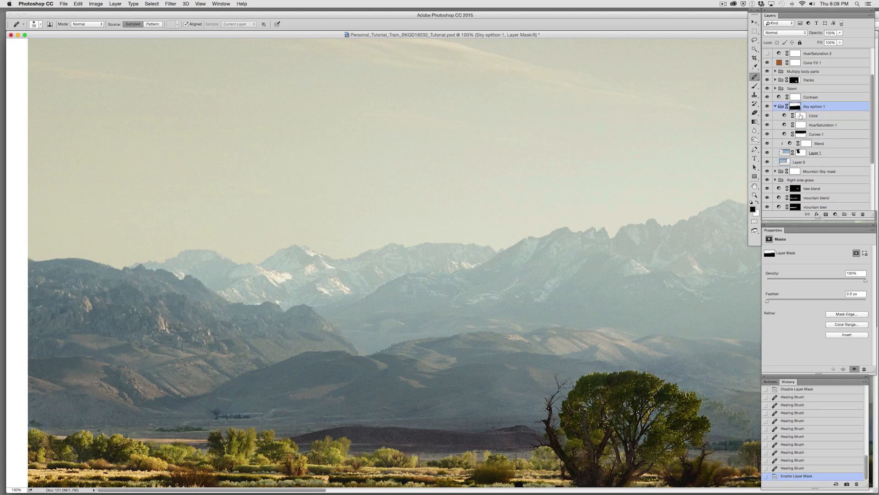
left_click_drag(461, 382, 480, 150)
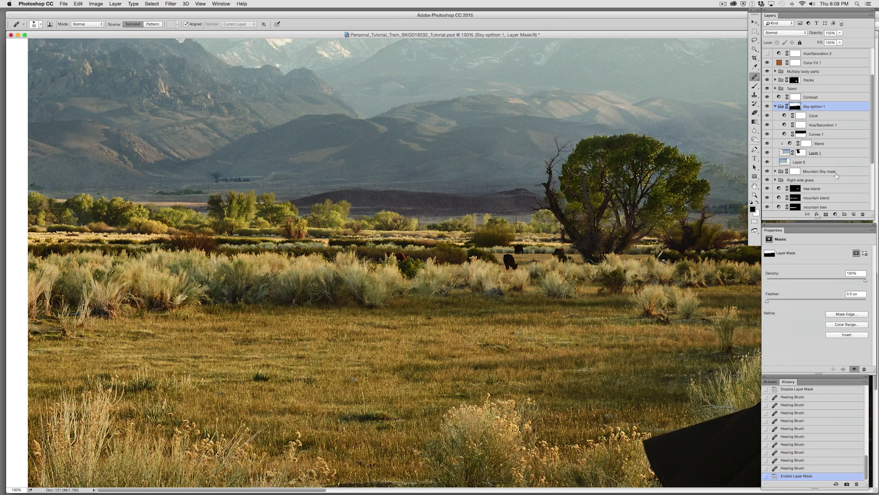
- Expand the Back Plate group and compare the image with its Removal retouch layer hidden and shown
scroll(872, 156, "down", 5)
left_click(776, 206)
scroll(860, 174, "down", 5)
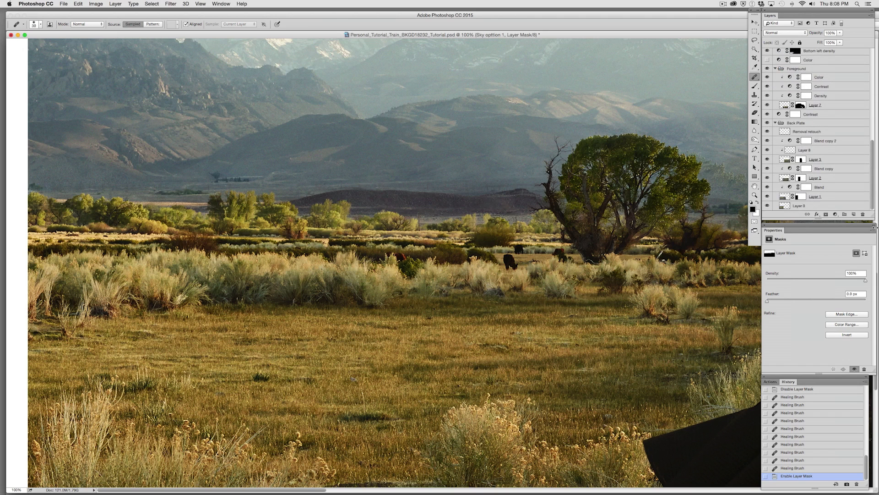
left_click(768, 132)
left_click(768, 132)
left_click(768, 132)
left_click(768, 132)
left_click(768, 133)
left_click(768, 132)
left_click(768, 133)
left_click(768, 132)
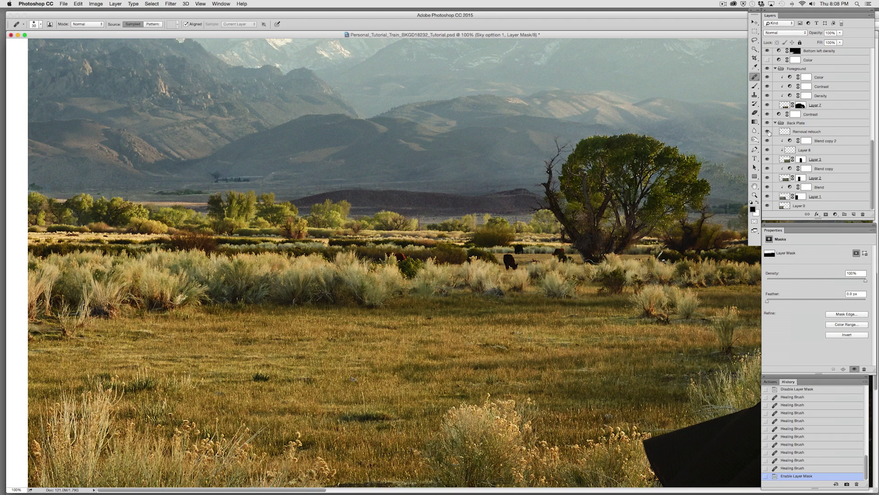
left_click(768, 132)
left_click(768, 133)
left_click(768, 133)
left_click(768, 133)
left_click(768, 132)
left_click(768, 133)
left_click(768, 132)
key("super+Right")
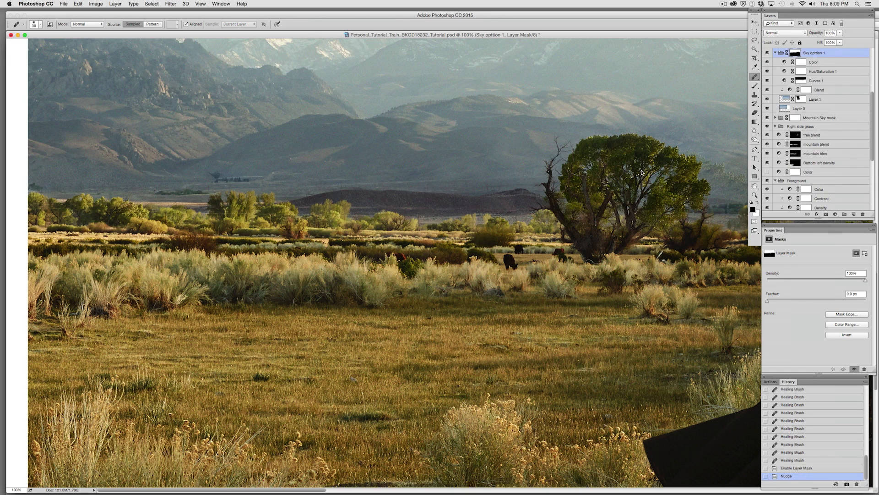
key("super+z")
left_click_drag(872, 158, 872, 206)
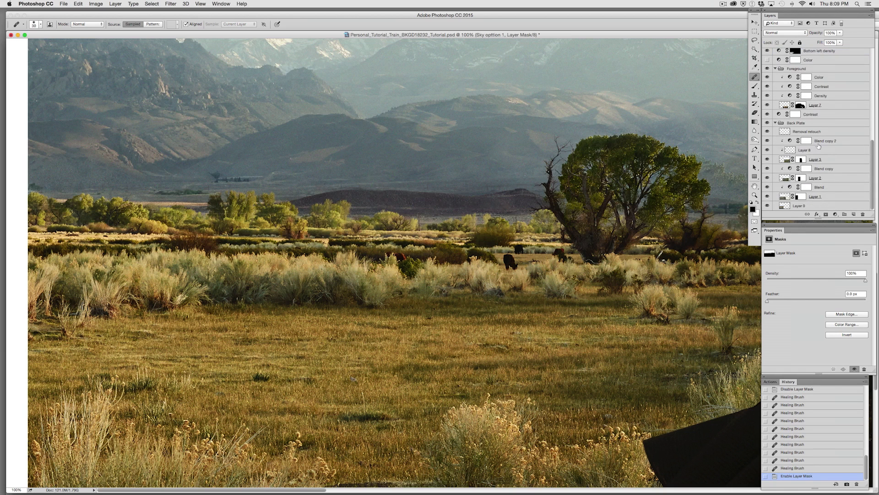
- Select the Removal retouch layer in the Back Plate group and redo the last nudge
left_click(810, 132)
key("super+z")
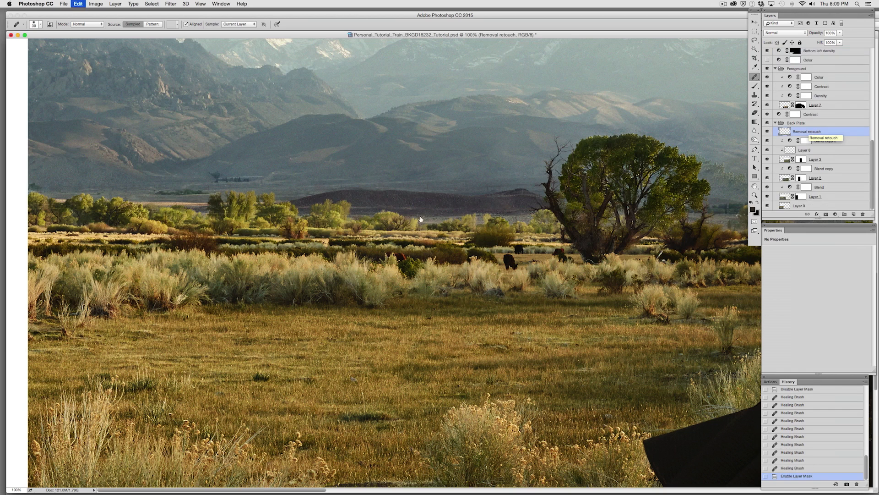
key("super+z")
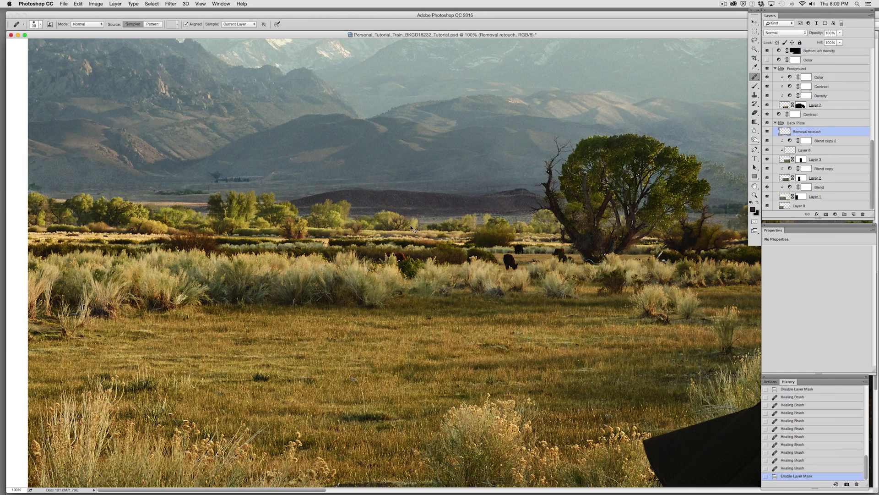
key("super+z")
key("super+z")
key("super+z")
- Compare the image with the Removal retouch layer hidden and shown, and nudge the layer left
left_click(768, 132)
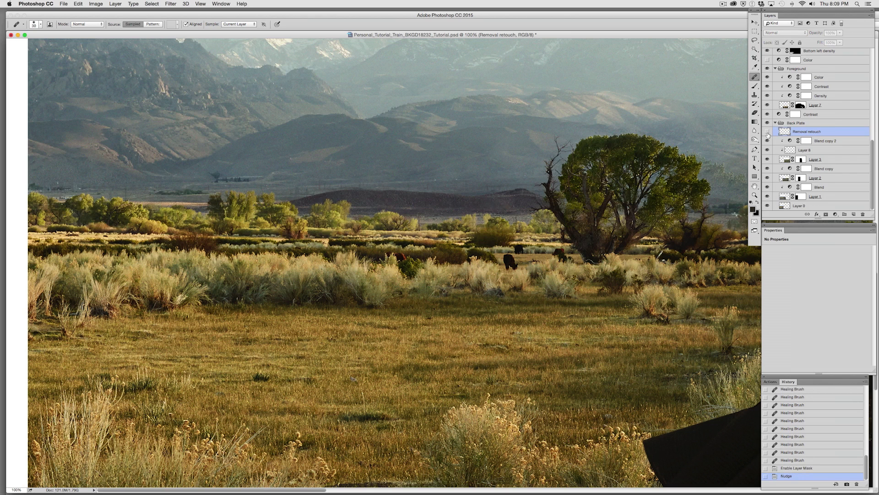
left_click(768, 132)
left_click(768, 132)
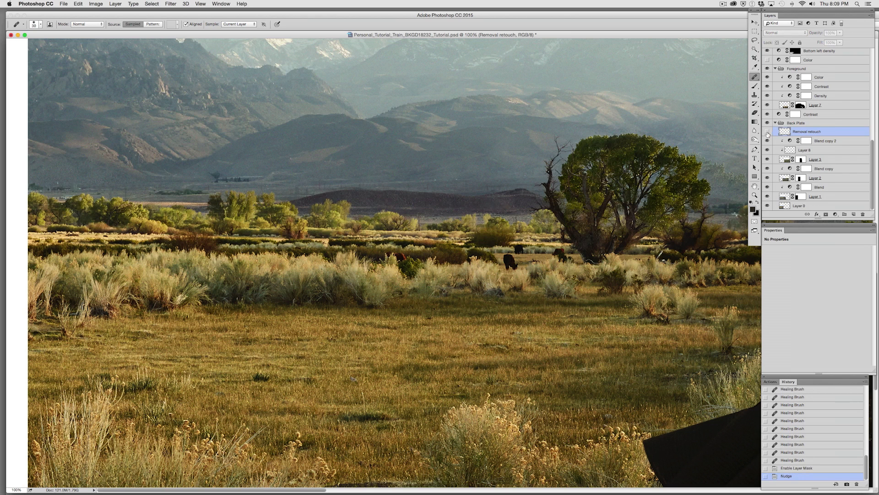
left_click(768, 132)
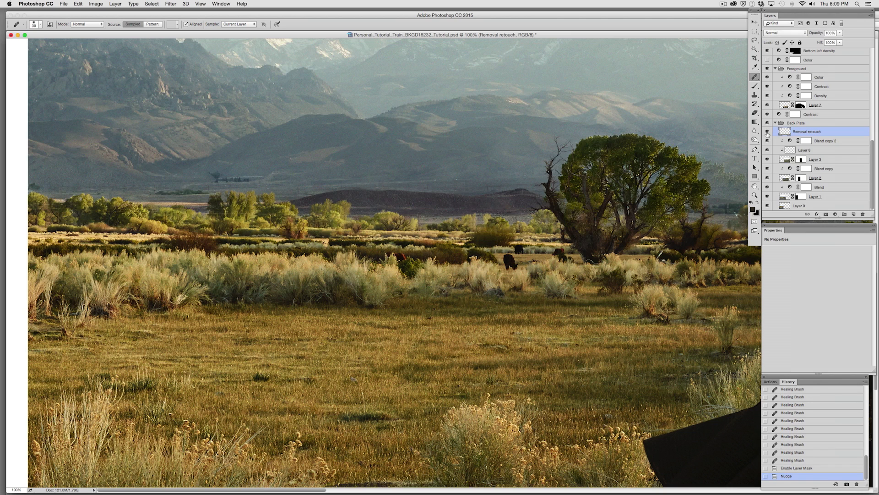
left_click(768, 132)
left_click(767, 132)
key("Left")
- Shrink the Healing Brush and try to heal a white speck on the plain above the dark hill
key("super+equal")
key("super+equal")
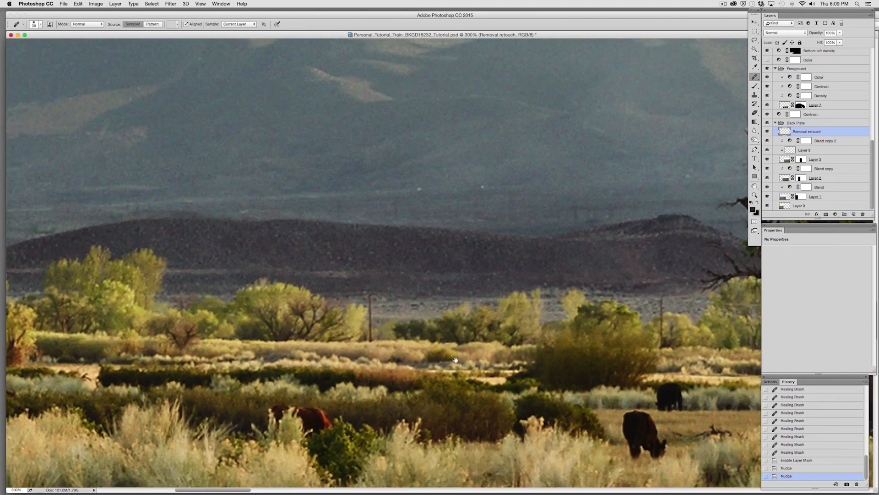
left_click_drag(558, 247, 563, 289)
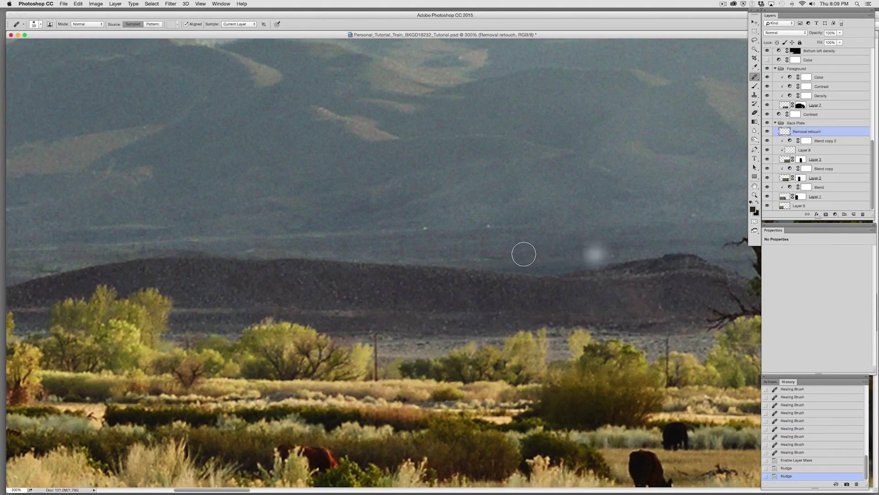
key("bracketleft")
key("bracketleft")
key("bracketleft")
key("bracketleft")
key("bracketleft")
key("bracketleft")
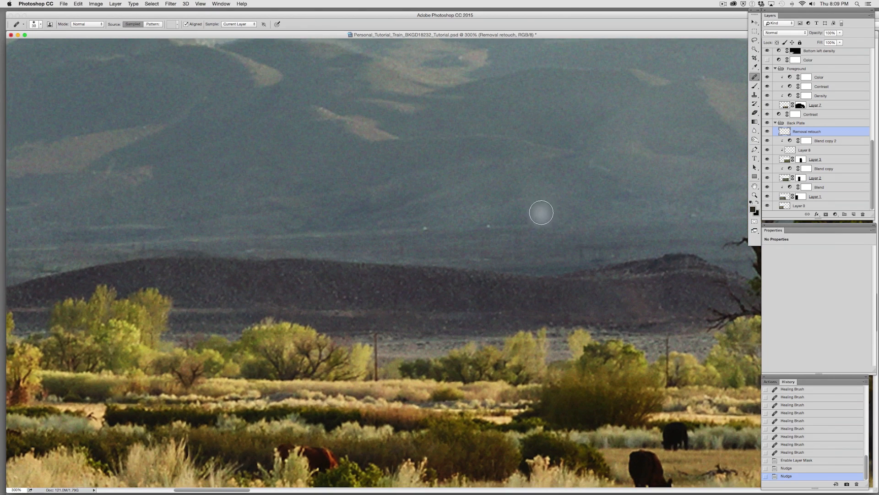
left_click(487, 226)
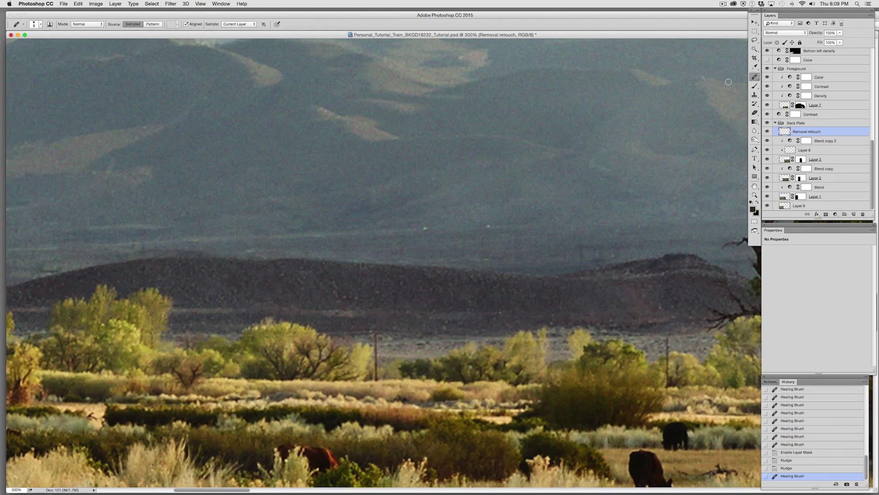
- Set the Healing Brush to sample Current & Below and heal the two white specks on the distant plain
left_click(242, 23)
left_click(241, 31)
left_click(488, 225)
left_click(425, 228)
- Enlarge the Healing Brush slightly and heal the small marks on the plain above the middle and right of the dark hill
key("bracketright")
key("bracketright")
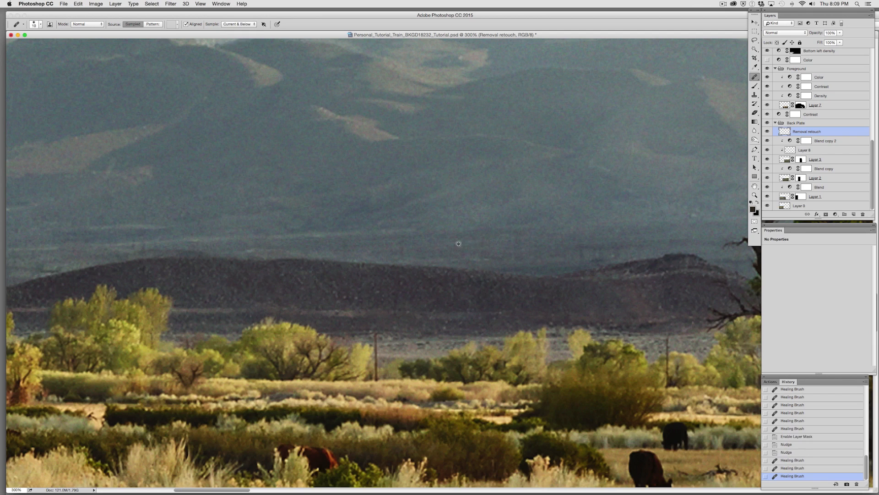
left_click(482, 242)
left_click(457, 247)
left_click(558, 244)
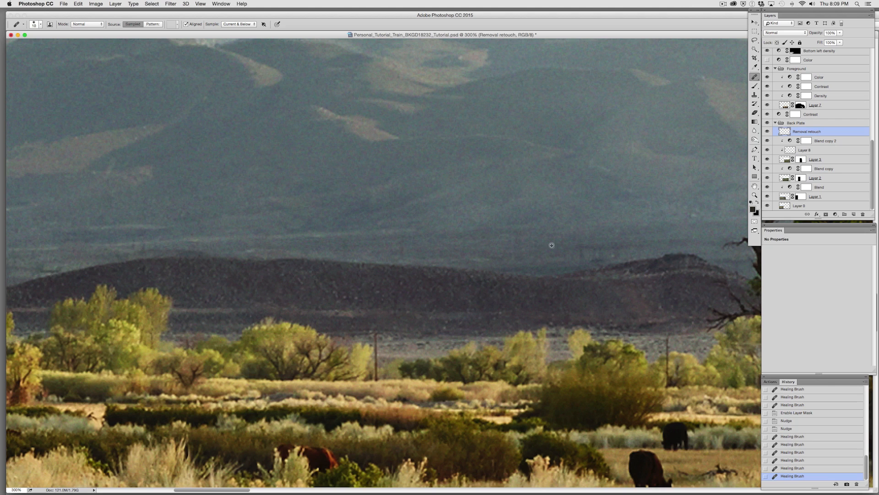
left_click(574, 253)
left_click(567, 247)
left_click(591, 252)
left_click(583, 254)
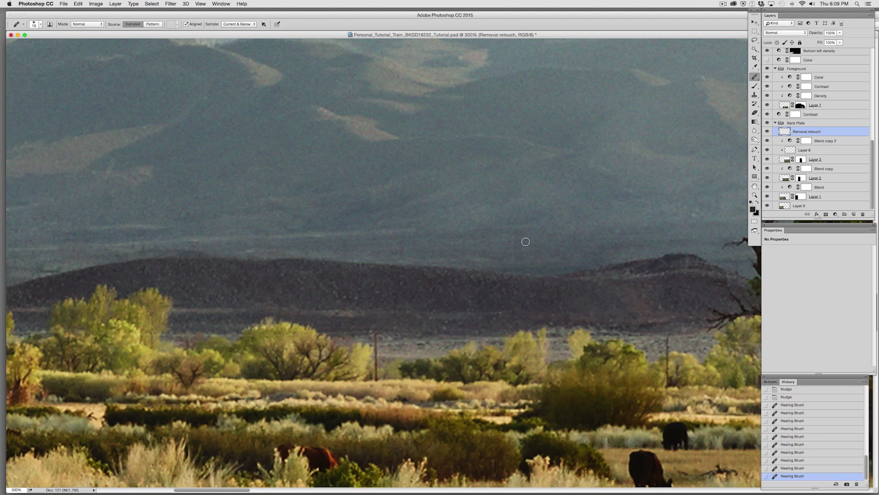
- Heal the remaining small marks on the plain, working toward the left end of the dark hill
left_click(531, 246)
left_click(466, 244)
left_click(429, 246, "alt")
left_click(400, 254)
left_click(365, 246, "alt")
left_click(348, 242)
left_click(378, 301)
left_click_drag(198, 209, 490, 147)
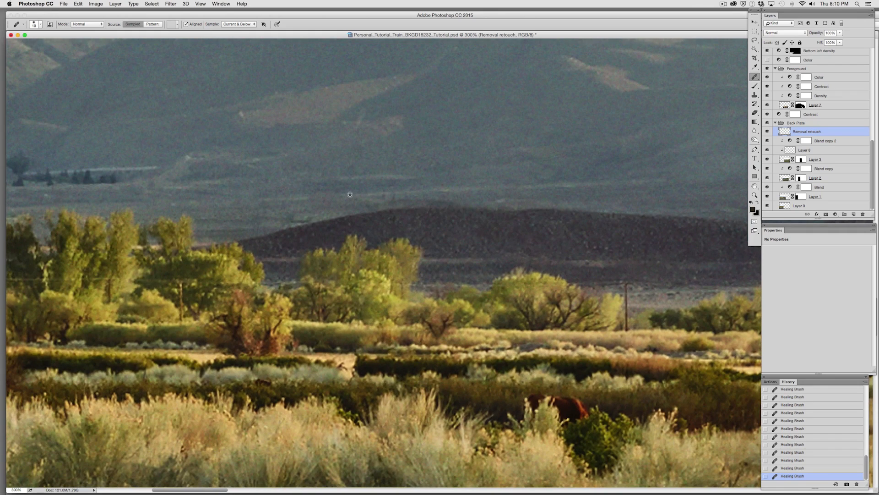
left_click(421, 197)
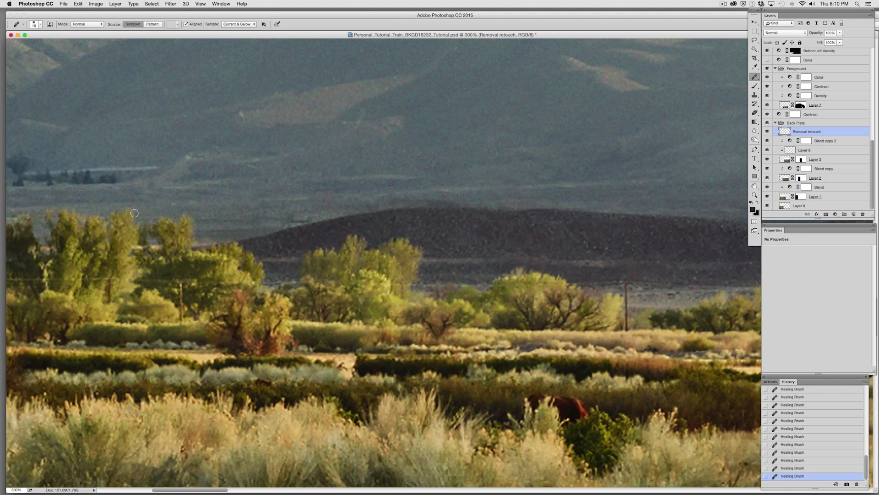
- Examine the whole composition, then the left background, grass field, bushes and railway track up close for remaining distractions
scroll(421, 246, "right", 5)
key("super+0")
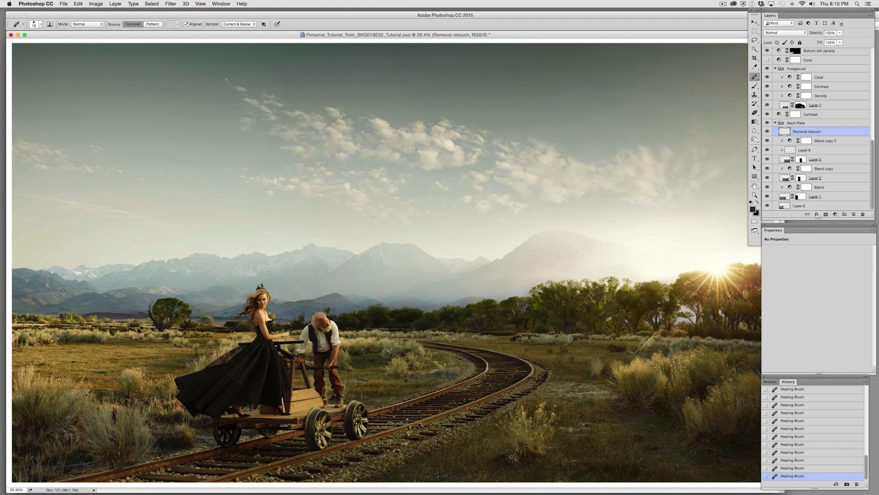
key("super+1")
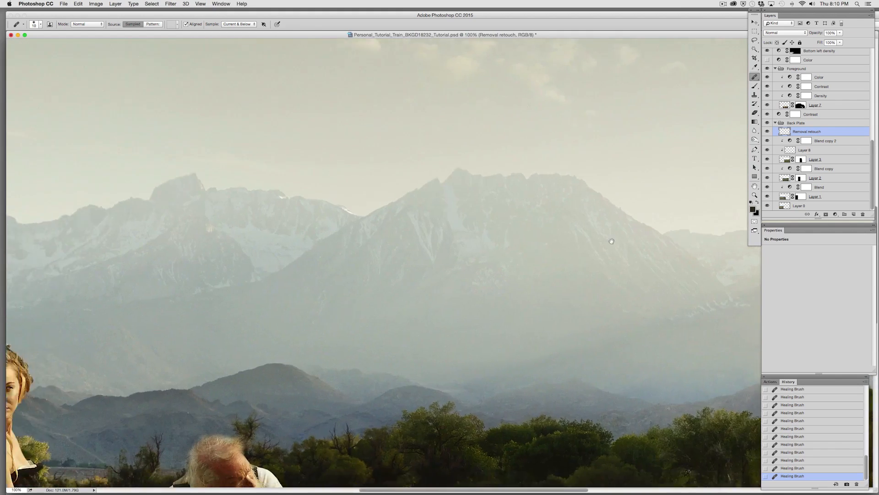
left_click_drag(73, 380, 746, 244)
mouse_move(149, 349)
left_mouse_down()
mouse_move(464, 300)
mouse_move(701, 300)
left_mouse_up()
key("super+plus")
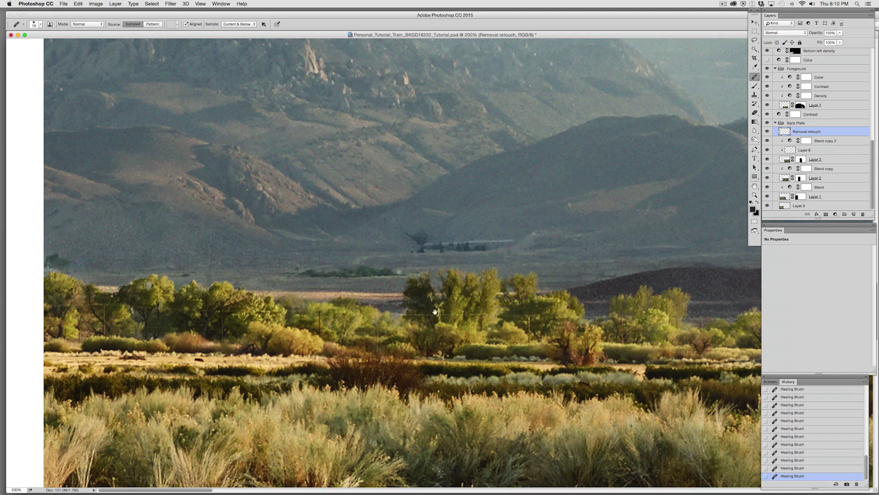
scroll(412, 243, "down", 3)
scroll(412, 242, "right", 2)
left_click_drag(499, 379, 624, 119)
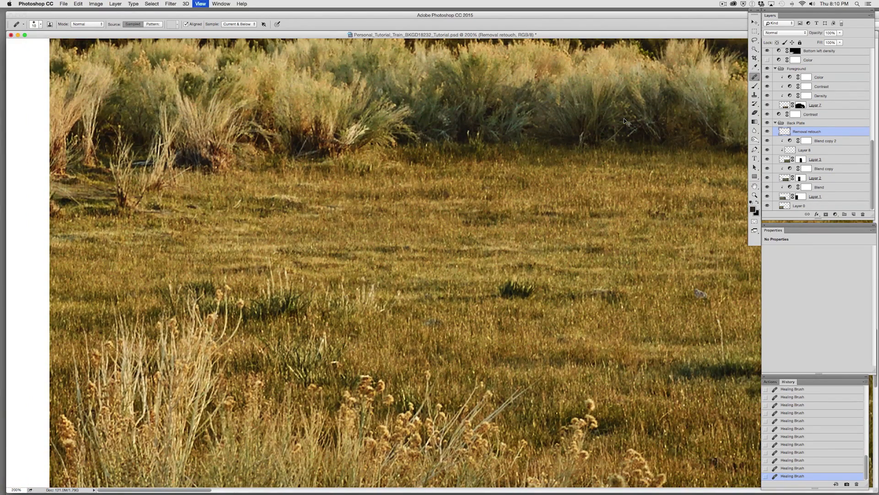
key("super+minus")
left_click_drag(501, 307, 572, 129)
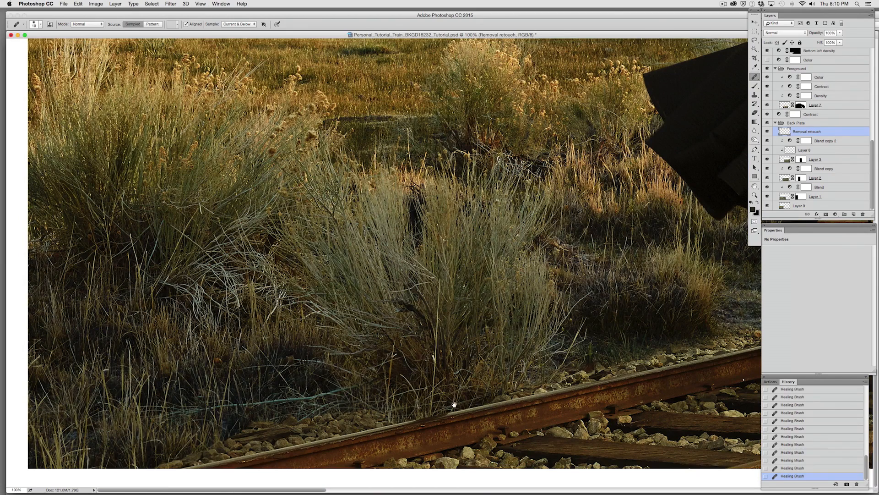
left_click_drag(551, 379, 270, 332)
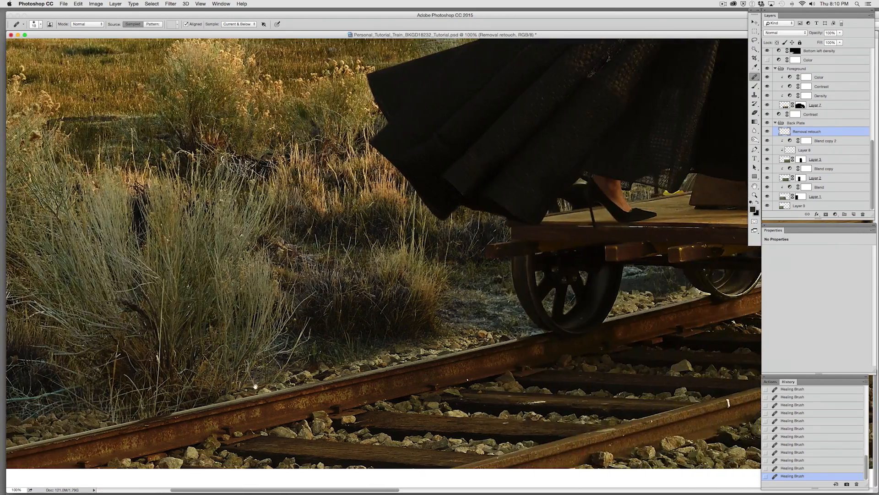
left_click_drag(121, 391, 499, 273)
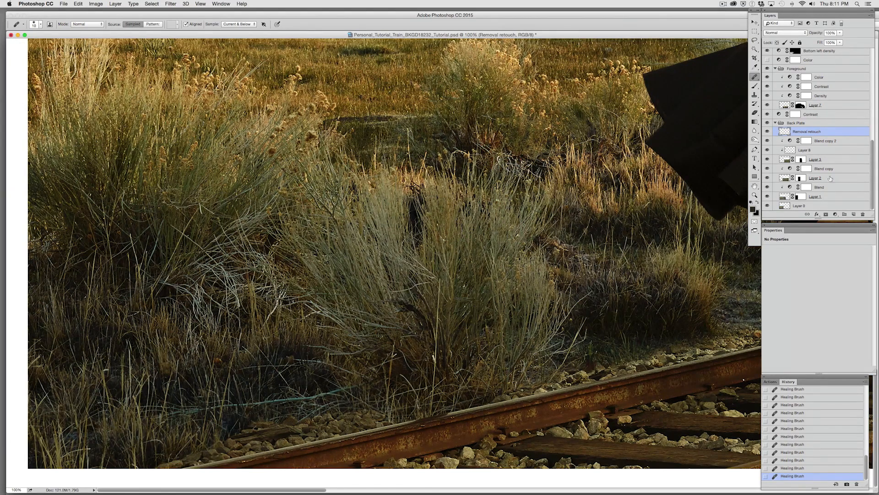
- Collapse the Back Plate, Foreground and Sky option 1 layer groups
left_click(776, 123)
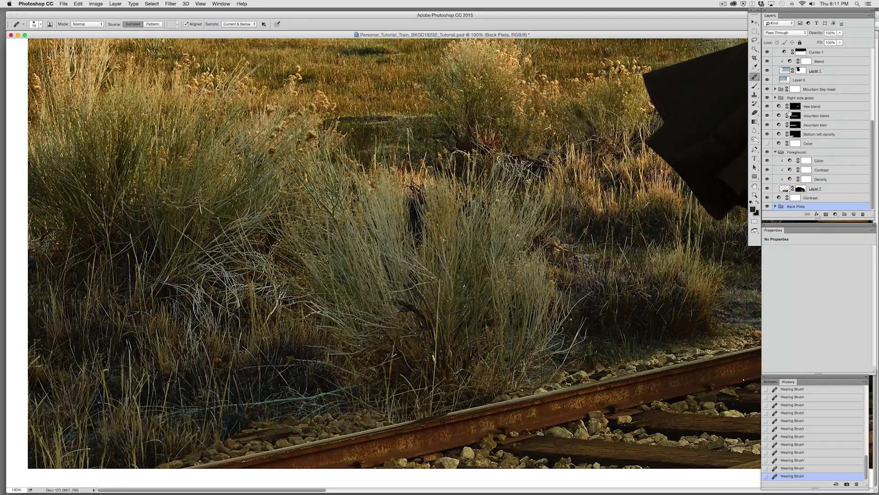
left_click(777, 151)
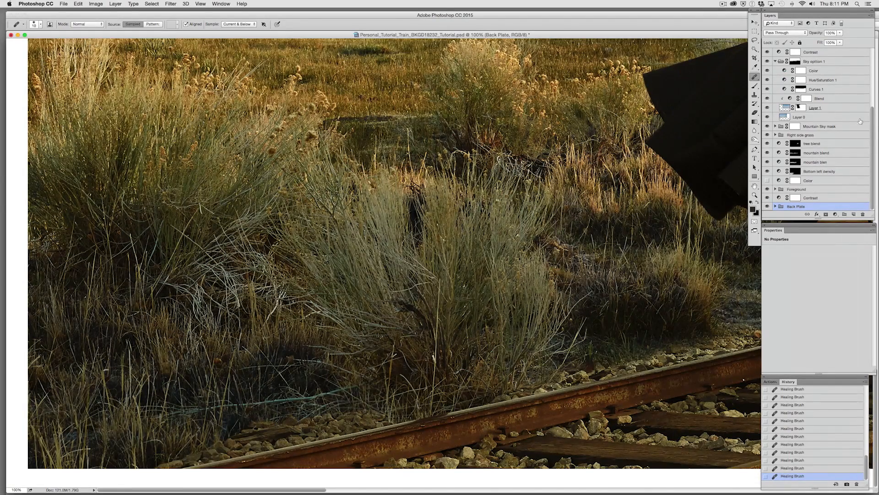
left_click(775, 61)
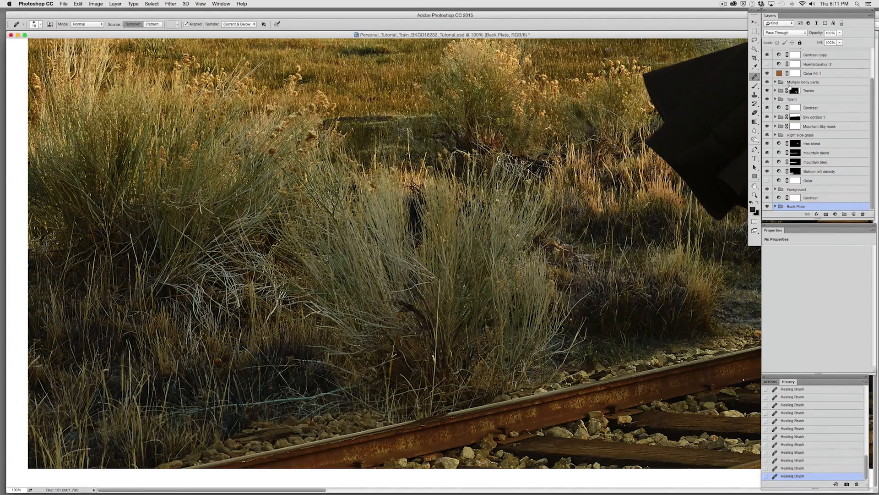
- Expand the Talent group and fill a lassoed area beside the rail near the bush with black on the Talent layer mask
left_click(776, 99)
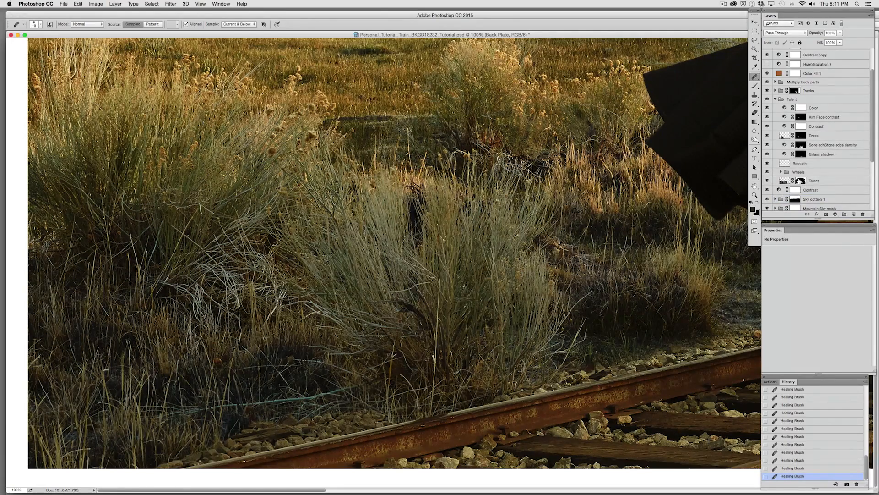
left_click(800, 181)
left_click(755, 40)
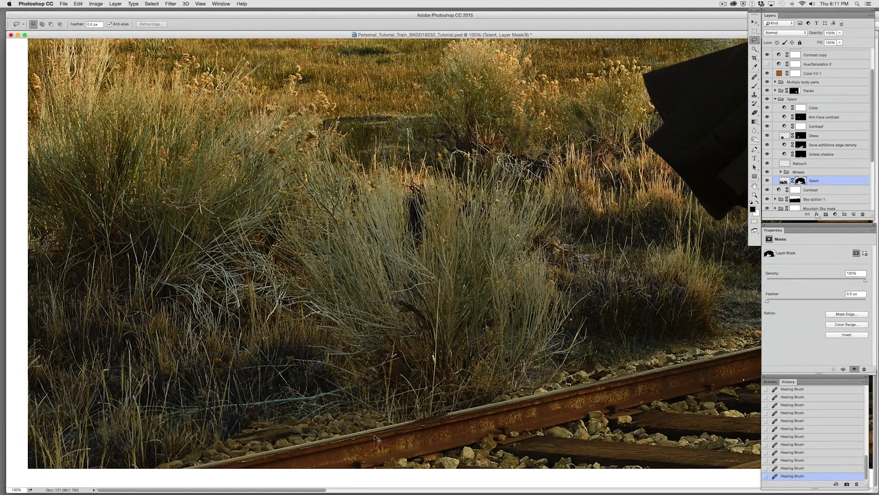
mouse_move(401, 426)
left_mouse_down()
mouse_move(276, 458)
mouse_move(111, 480)
mouse_move(321, 352)
mouse_move(428, 347)
left_mouse_up()
key("alt+BackSpace")
key("super+d")
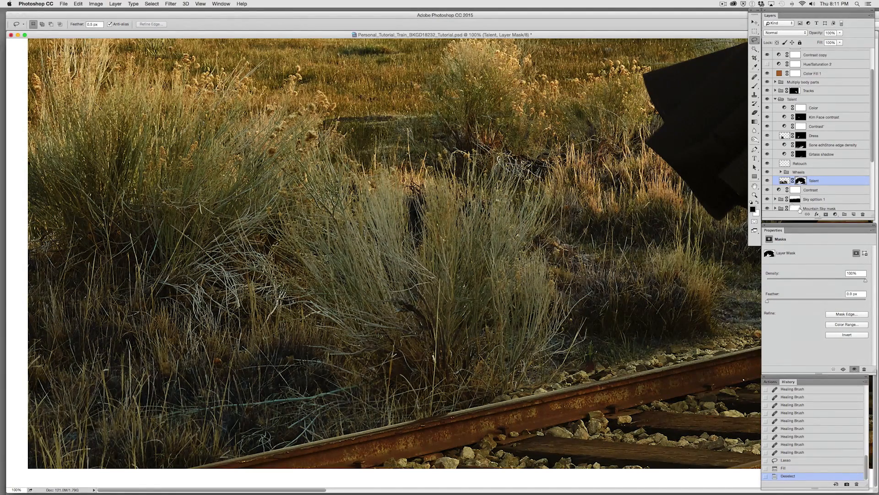
- Add a Curves adjustment above the Contrast layer over Back Plate, fill its mask with black, and lower the midtones
scroll(818, 137, "down", 5)
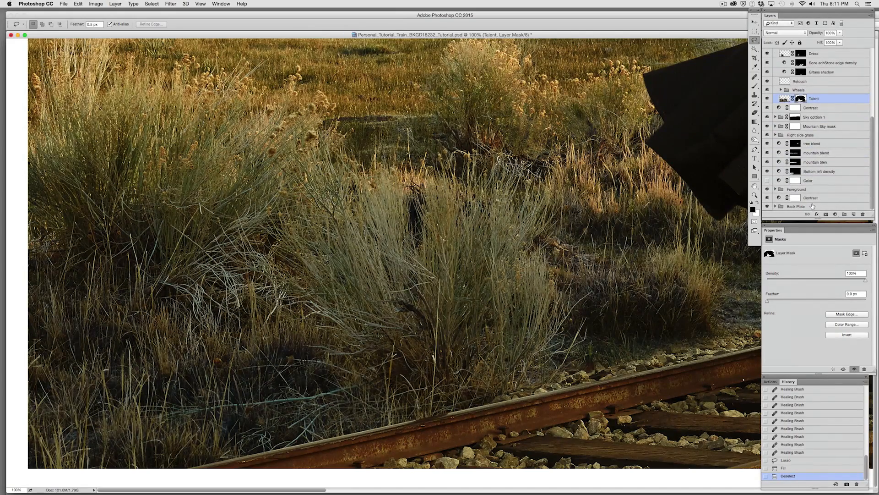
left_click(814, 200)
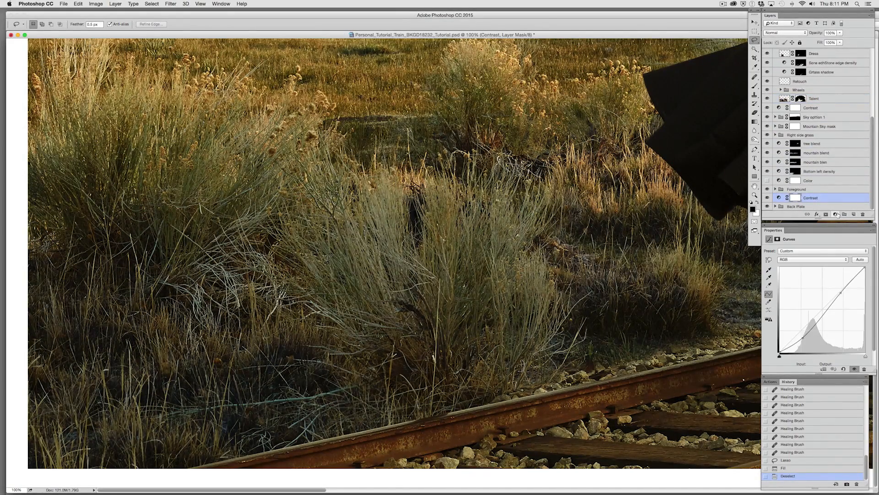
left_click(835, 215)
left_click(841, 249)
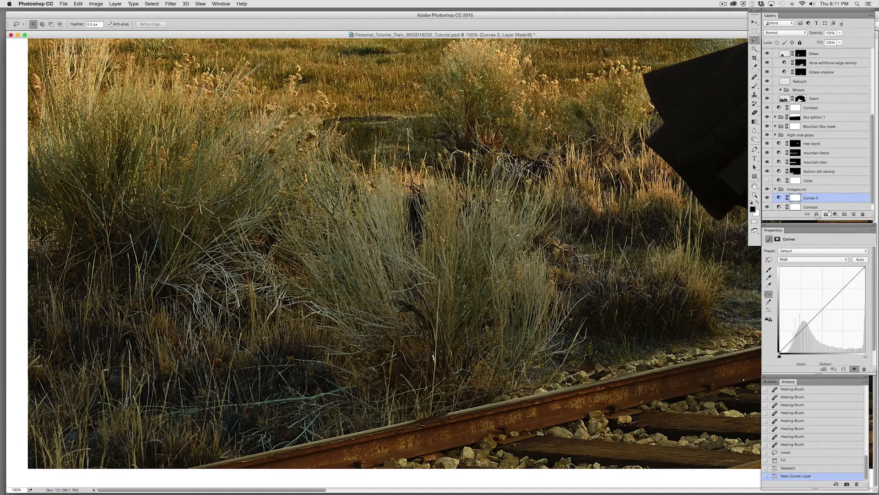
key("alt+BackSpace")
left_click_drag(820, 311, 823, 315)
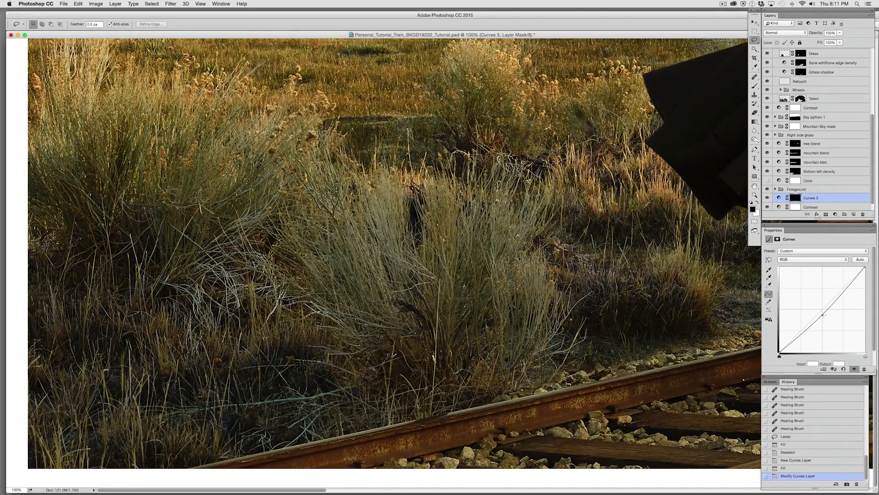
- Enlarge the Eraser and erase the black Curves mask along the lower-left rail and grass to reveal the darkening
left_click(755, 112)
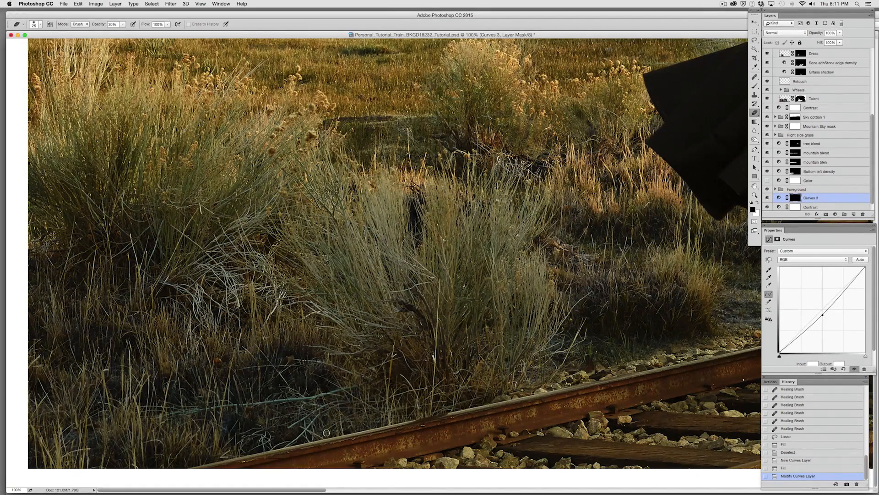
key("bracketright")
key("bracketright")
key("bracketright")
key("bracketright")
key("bracketright")
key("bracketright")
key("bracketright")
key("bracketright")
key("bracketright")
left_click_drag(412, 425, 286, 454)
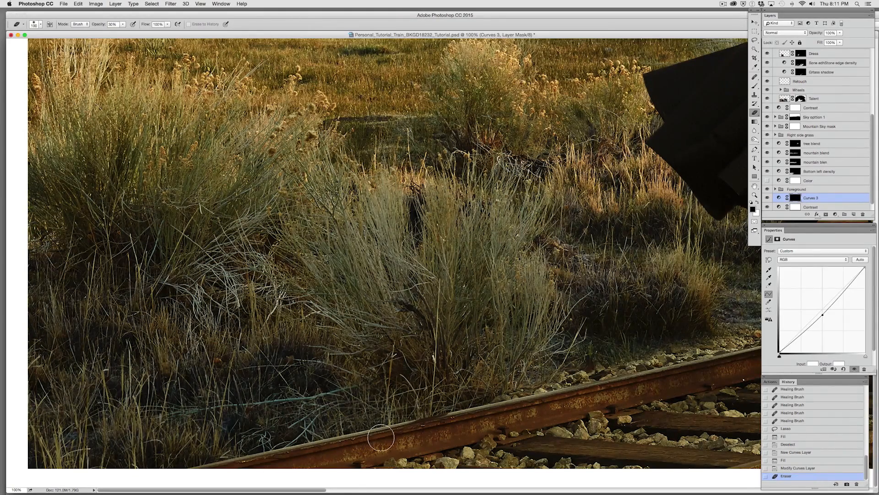
left_click_drag(147, 465, 344, 433)
left_click_drag(46, 462, 495, 402)
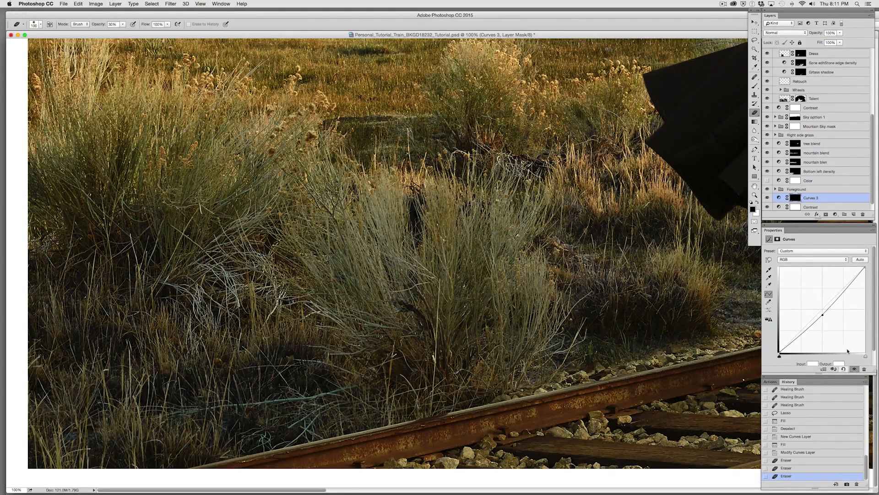
- Lower the curve's highlights and midtones further, and erase more of its mask along the gravel edge beneath the bush
left_click_drag(864, 272, 864, 278)
left_click_drag(825, 316, 828, 325)
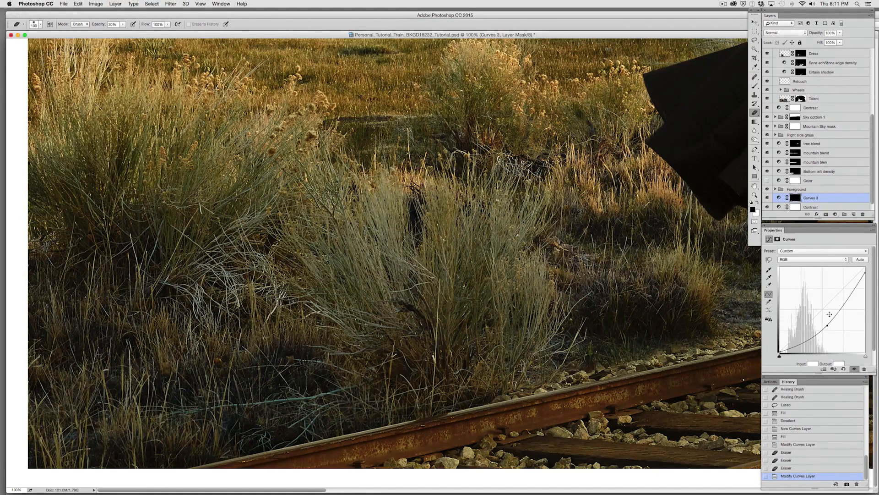
mouse_move(477, 405)
left_mouse_down()
mouse_move(564, 376)
mouse_move(686, 356)
mouse_move(502, 371)
left_mouse_up()
left_click(497, 373)
left_click(482, 379)
left_click(468, 384)
mouse_move(400, 438)
left_mouse_down()
mouse_move(540, 403)
mouse_move(828, 307)
left_mouse_up()
- Erase the Curves mask over the ground around and behind the cart's far-side wheel
left_click_drag(427, 339, 192, 339)
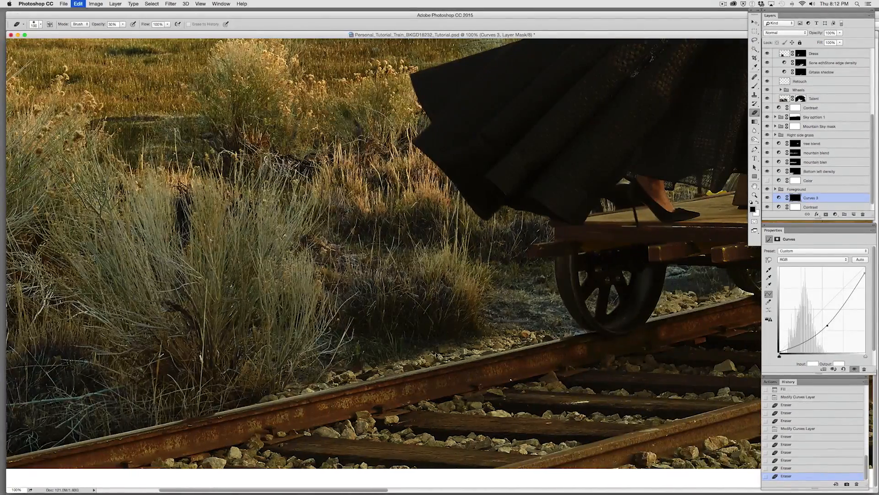
mouse_move(564, 315)
left_mouse_down()
mouse_move(580, 305)
mouse_move(431, 292)
mouse_move(549, 318)
mouse_move(748, 318)
left_mouse_up()
left_click_drag(606, 319, 670, 294)
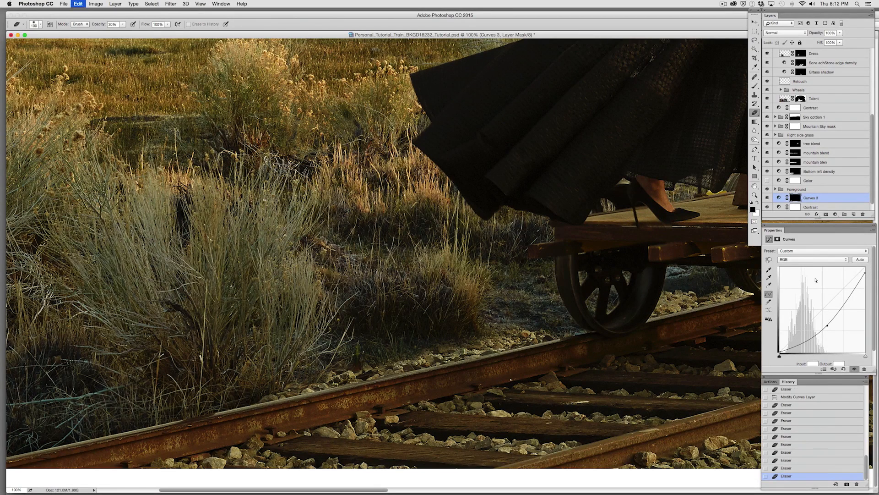
- Lasso the gravel strips along the far rail between and behind the cart's wheels
left_click_drag(691, 341, 449, 377)
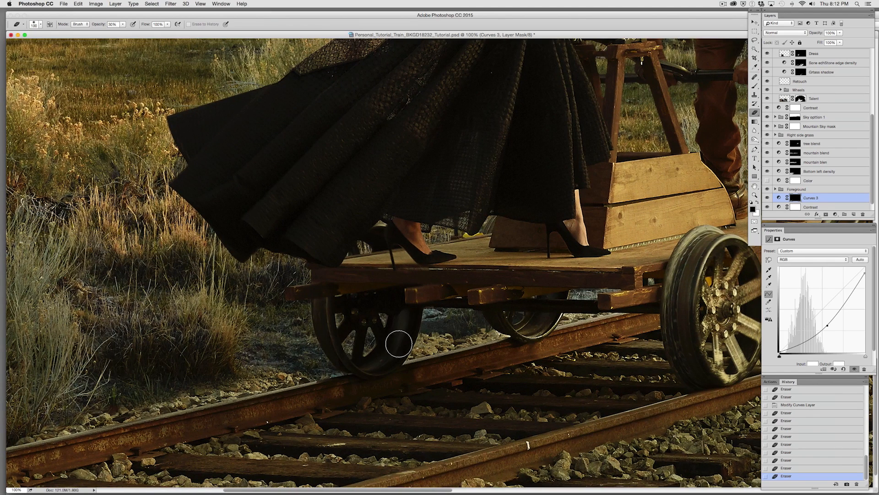
key("l")
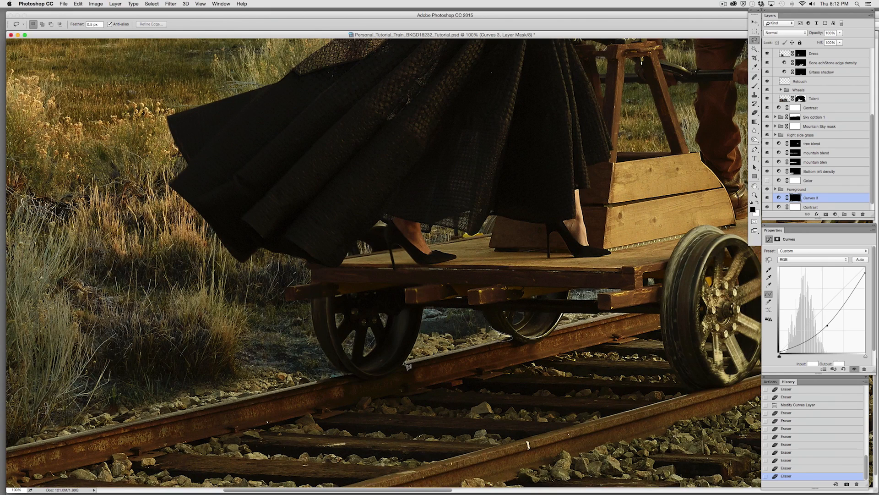
left_click_drag(422, 330, 511, 339)
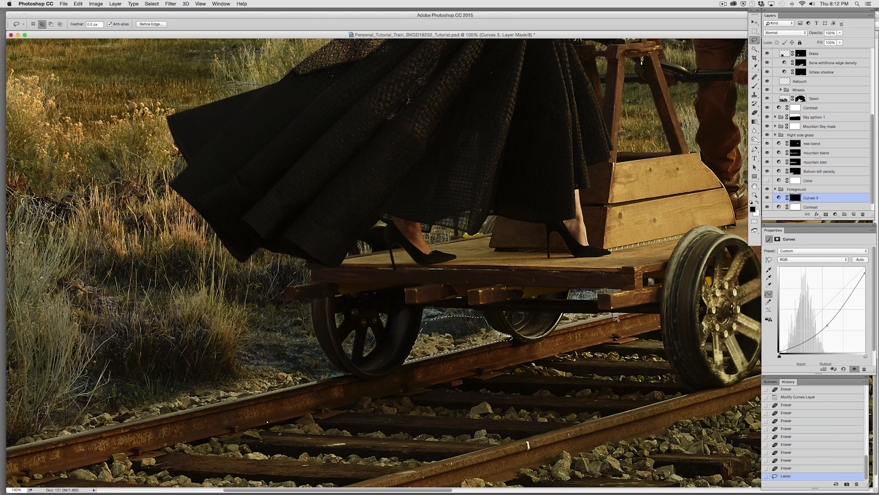
mouse_move(612, 312)
left_mouse_down()
mouse_move(564, 315)
mouse_move(577, 324)
mouse_move(622, 312)
mouse_move(563, 331)
mouse_move(603, 312)
left_mouse_up()
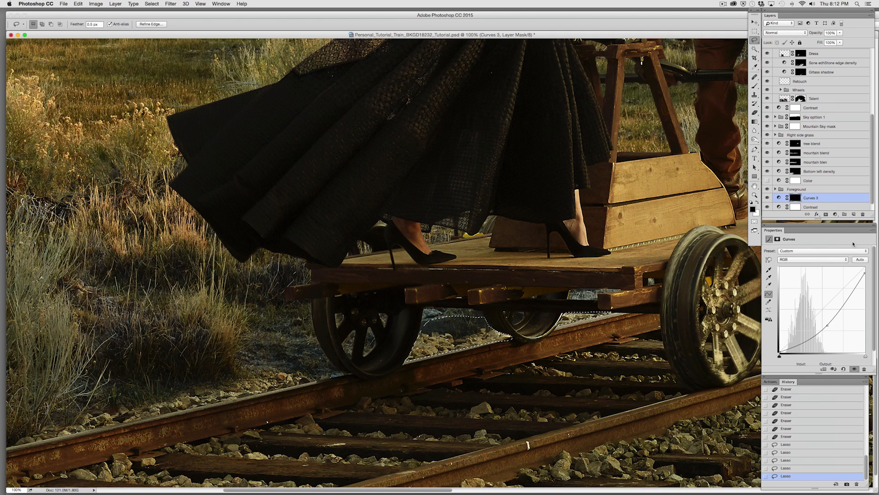
- Add a Curves adjustment for the selected gravel above the stone edge density layer, lowering the highlight endpoint and adding a midtone point
scroll(866, 183, "up", 5)
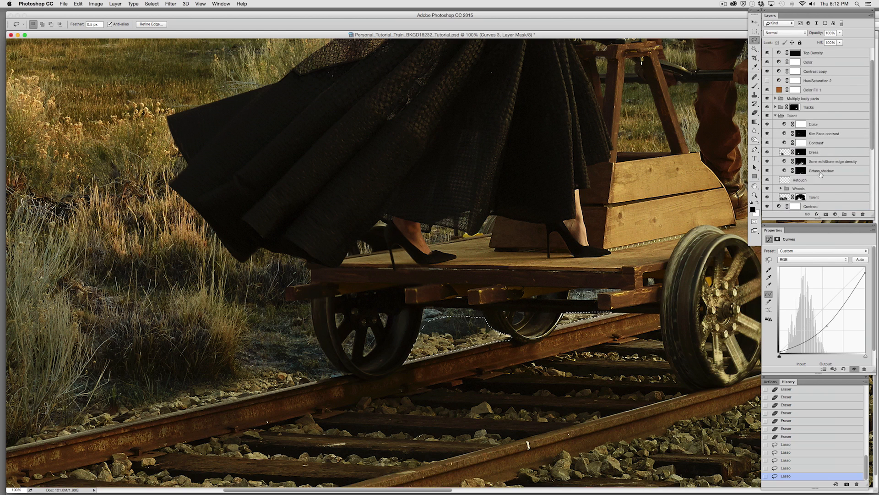
left_click(833, 162)
left_click(836, 219)
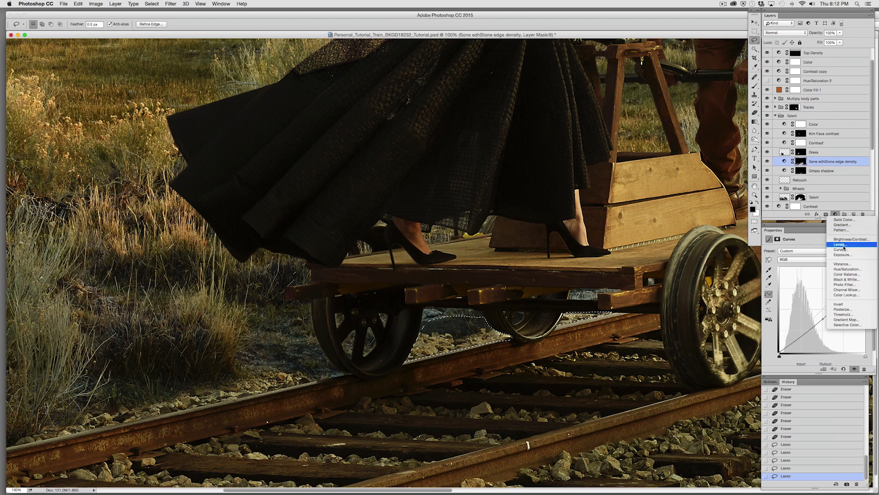
left_click(838, 255)
left_click_drag(866, 267, 865, 283)
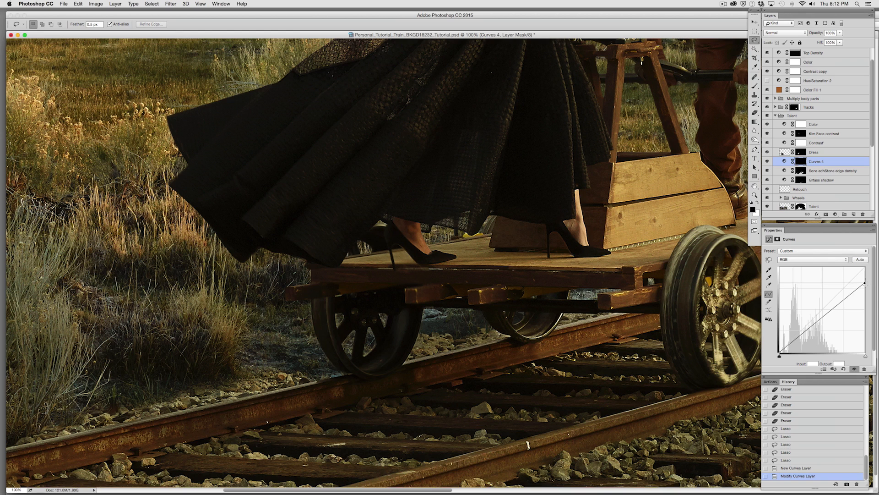
left_click(820, 321)
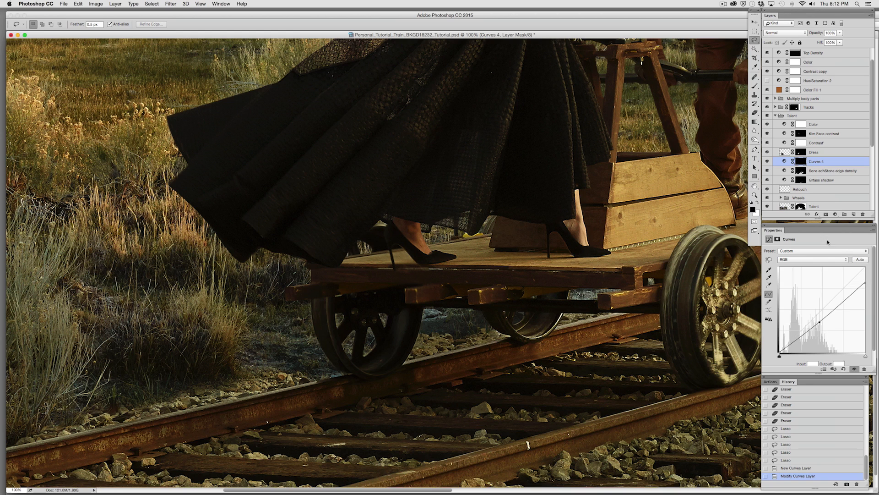
- Add a midpoint to the Red channel curve, and slightly raise the RGB curve's highlight endpoint and midtone point
left_click(839, 259)
left_click(824, 267)
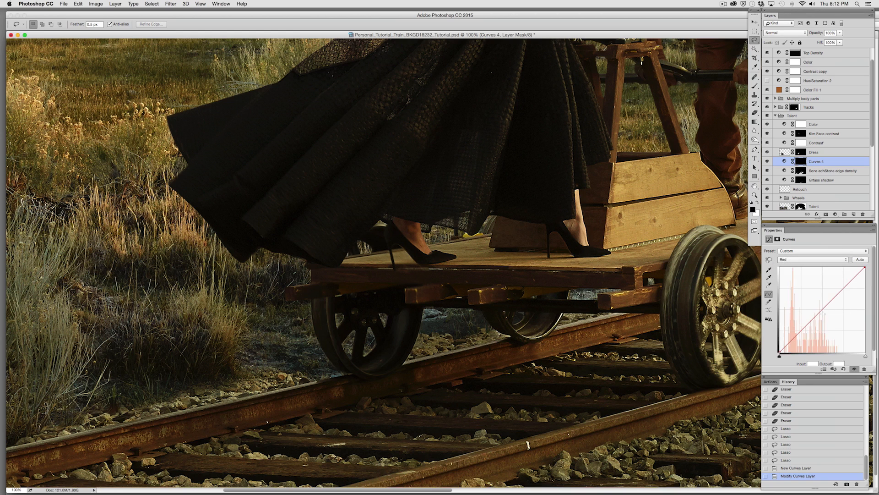
left_click(822, 309)
left_click(841, 259)
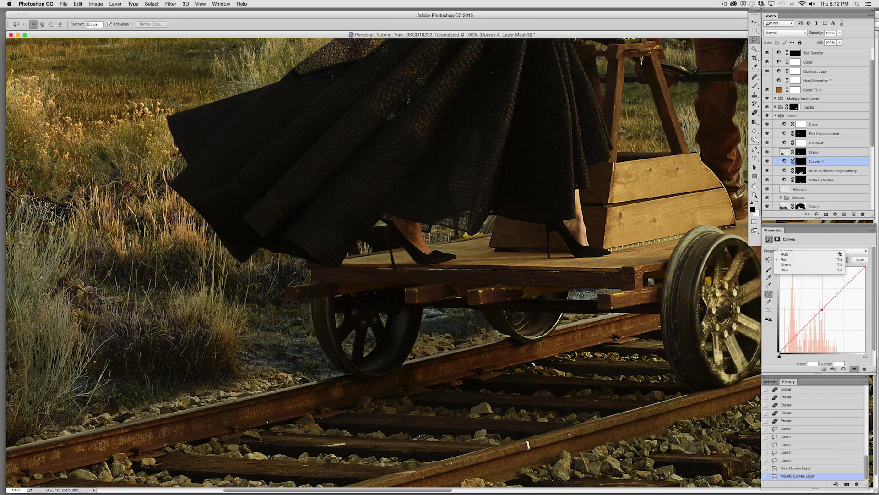
left_click(831, 252)
left_click_drag(861, 284, 862, 279)
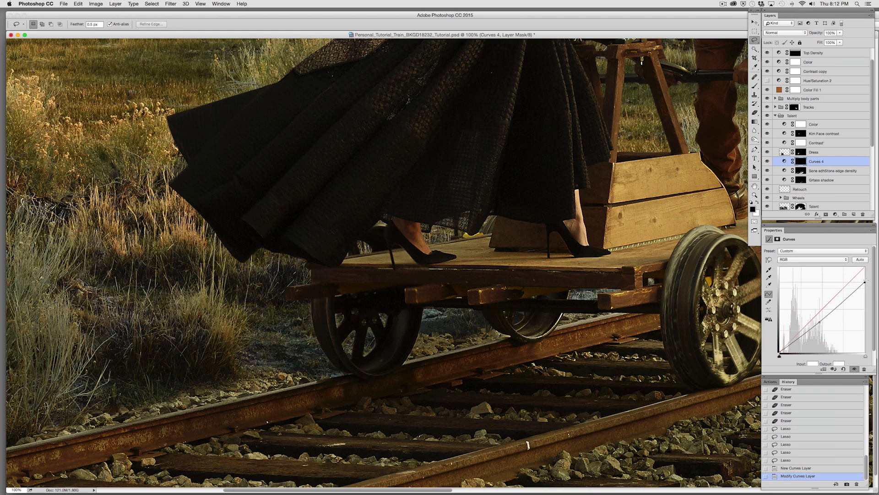
left_click_drag(820, 322, 818, 322)
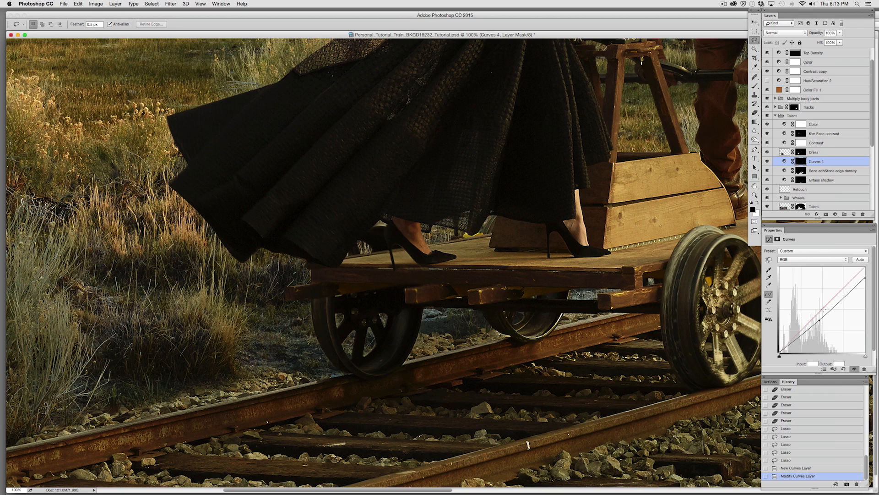
- On the Talent layer mask, lasso the gravel patch beside the cart's far-side wheel, trim it off the wheel, and fill it with black
key("super+equal")
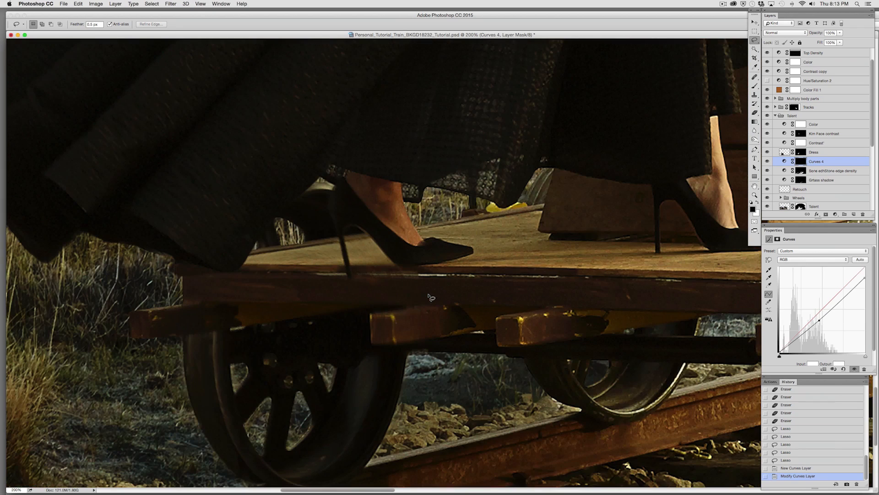
left_click_drag(540, 347, 563, 210)
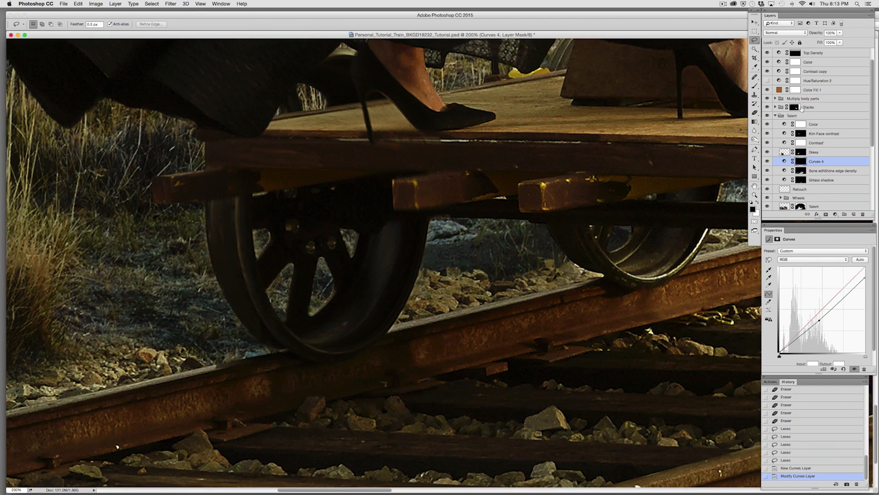
left_click_drag(871, 127, 873, 173)
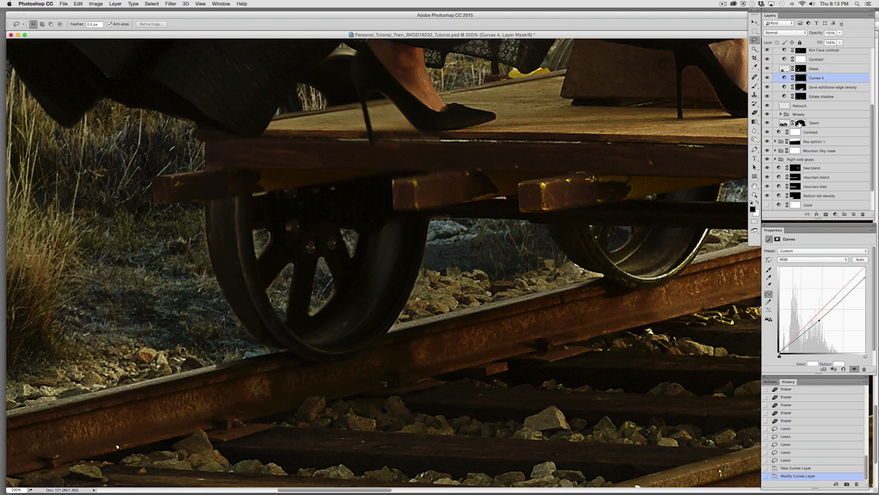
left_click(799, 123)
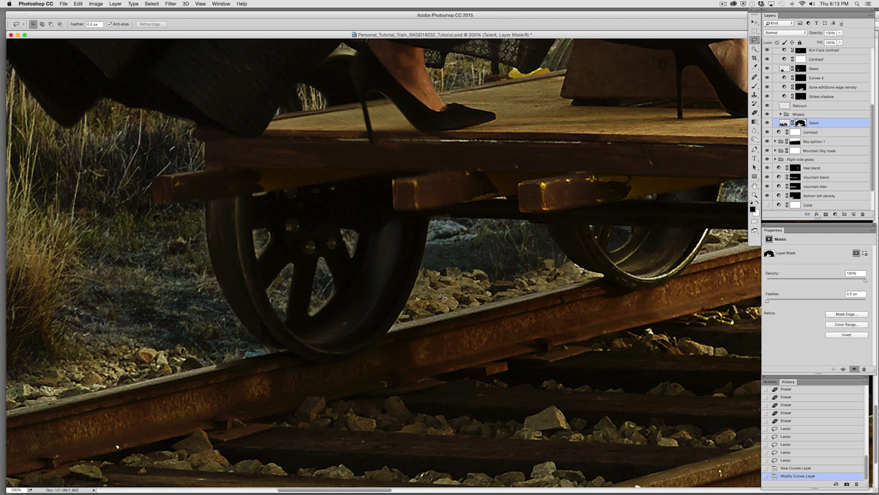
mouse_move(417, 302)
left_mouse_down()
mouse_move(394, 289)
mouse_move(504, 247)
left_mouse_up()
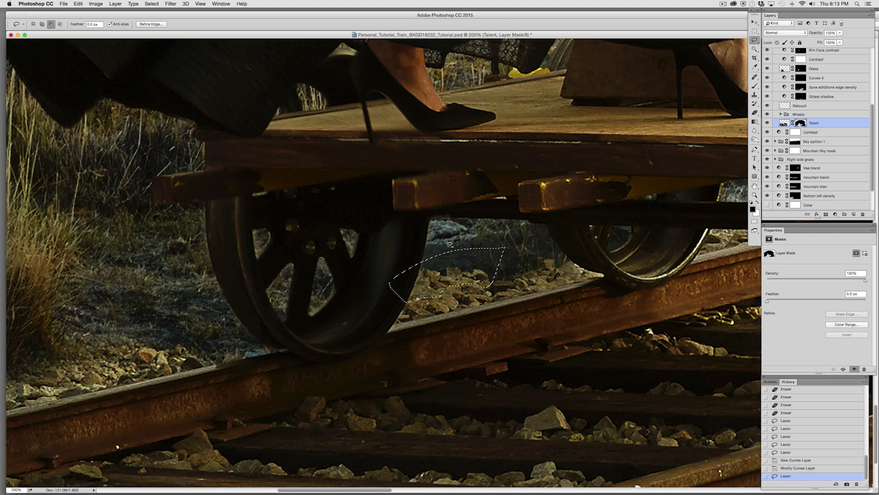
mouse_move(427, 256)
left_mouse_down()
mouse_move(394, 316)
mouse_move(435, 225)
mouse_move(412, 304)
mouse_move(425, 269)
mouse_move(425, 291)
left_mouse_up()
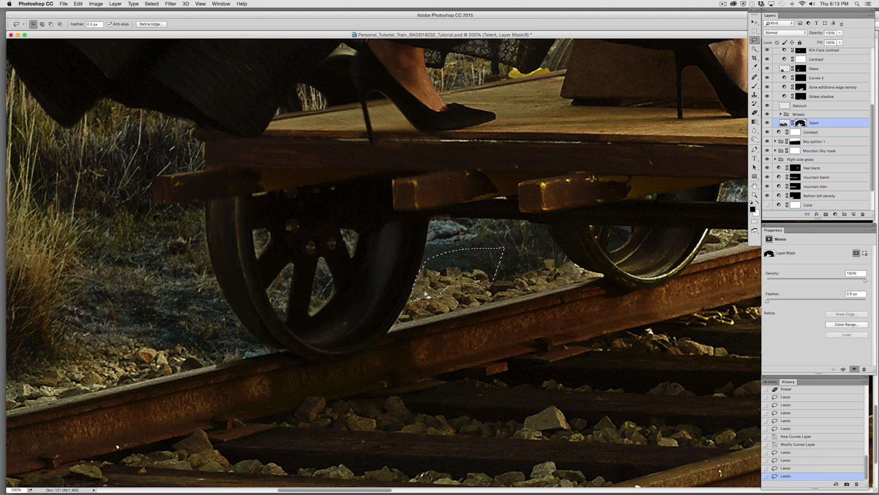
key("alt+BackSpace")
key("super+d")
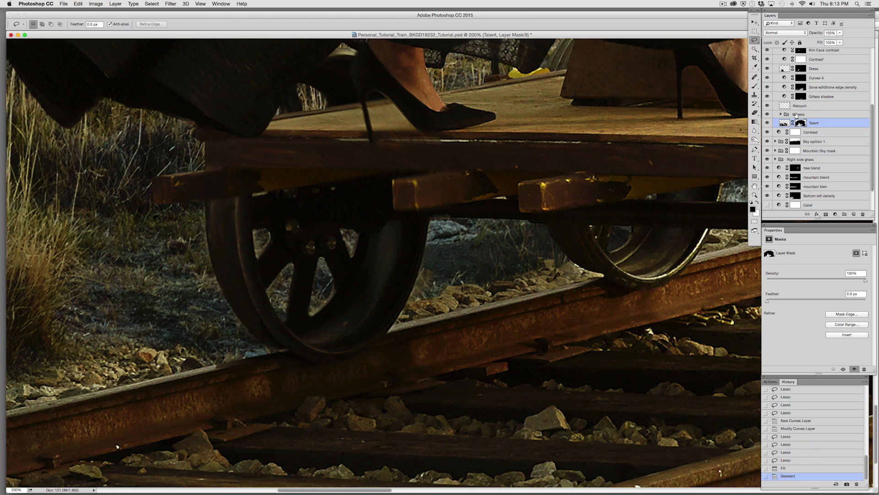
- Brush black on the Right close layer mask in the Wheels group, along the right edge of the large spoked wheel
left_click(781, 114)
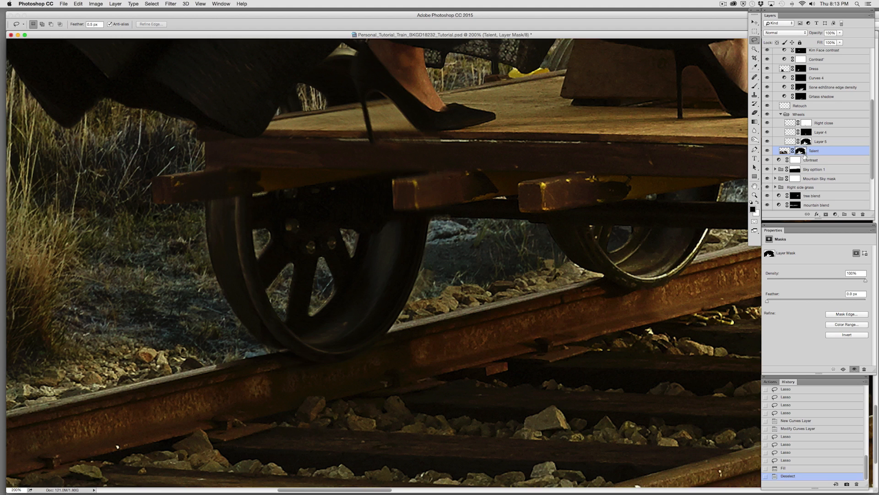
left_click(807, 124)
left_click(755, 86)
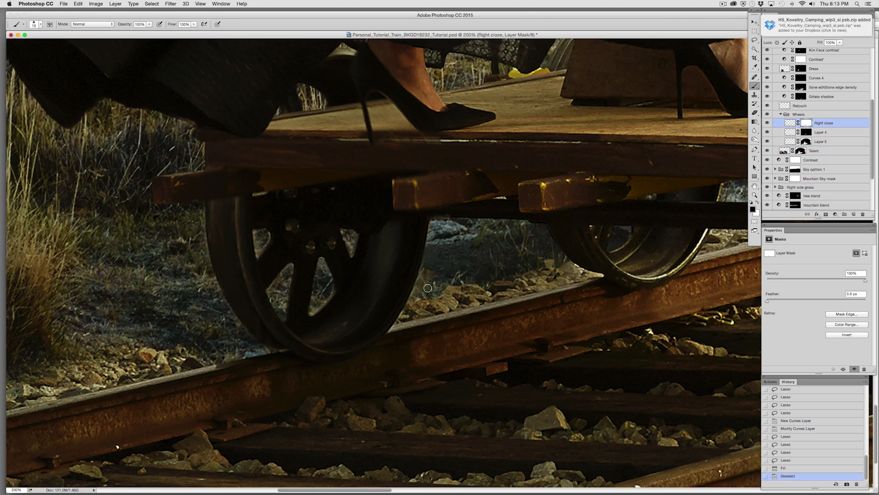
left_click(433, 254)
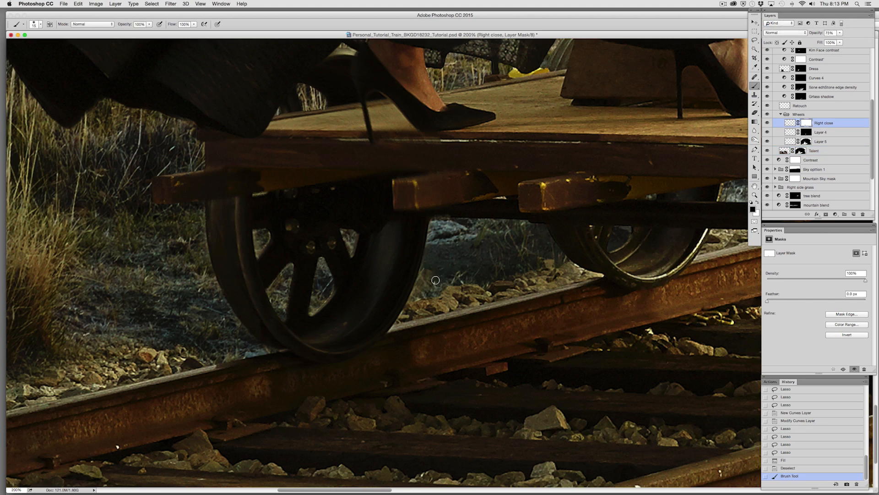
left_click(436, 257)
left_click(420, 298)
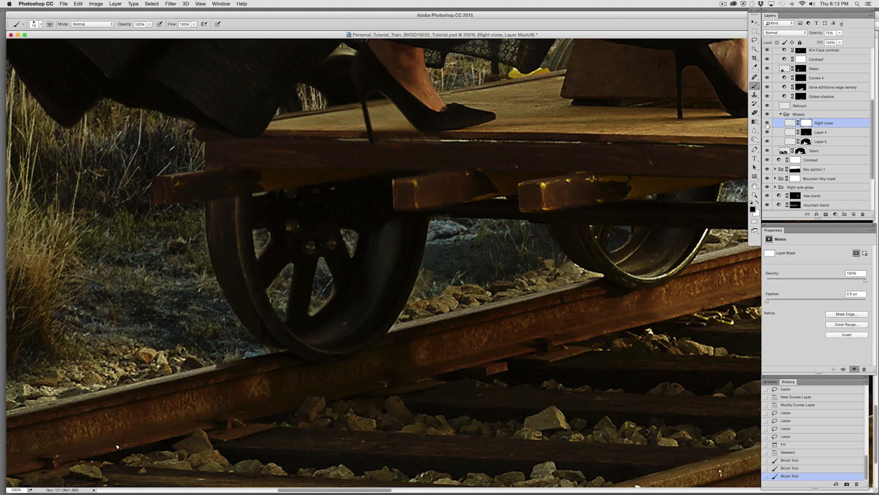
- Brush black on the Layer 5 mask around the spoked wheel's outer rim and between its spokes to clean the edges
left_click(814, 143)
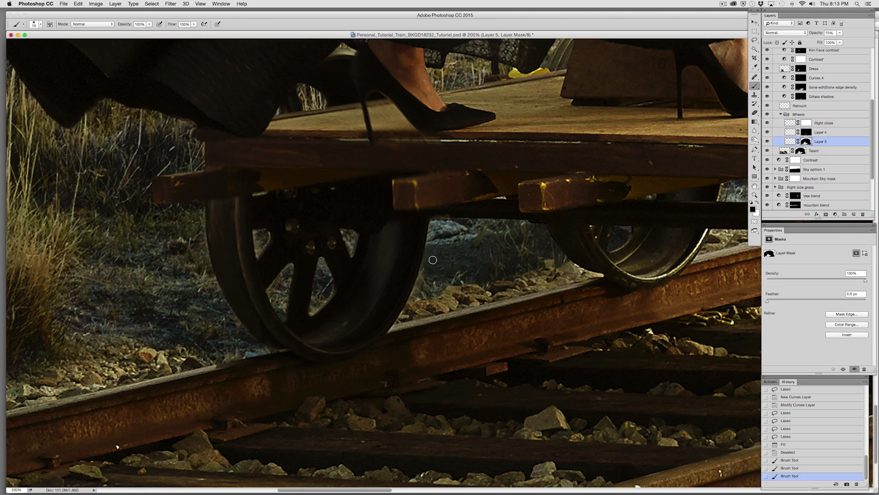
left_click_drag(430, 271, 422, 283)
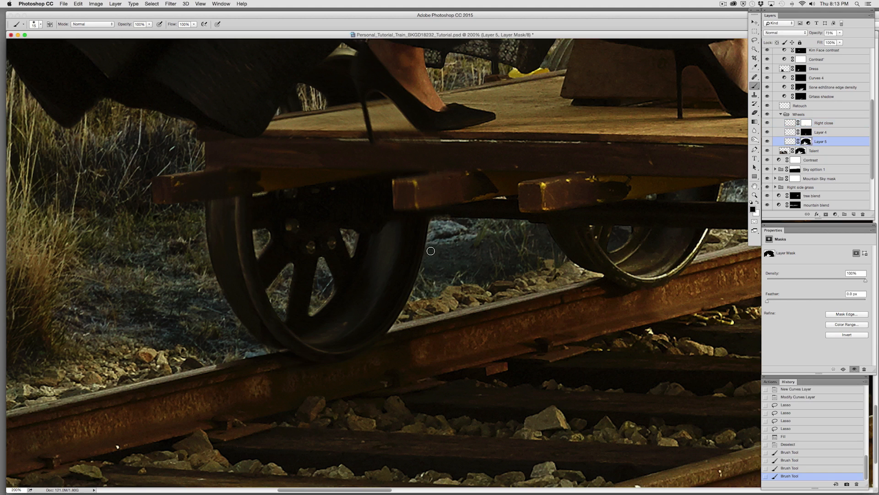
left_click_drag(406, 330, 433, 280)
mouse_move(329, 293)
left_mouse_down()
mouse_move(317, 292)
mouse_move(323, 268)
mouse_move(280, 281)
mouse_move(272, 295)
left_mouse_up()
mouse_move(272, 295)
left_mouse_down()
mouse_move(288, 265)
mouse_move(256, 249)
left_mouse_up()
mouse_move(196, 210)
left_mouse_down()
mouse_move(213, 301)
mouse_move(222, 326)
mouse_move(244, 341)
left_mouse_up()
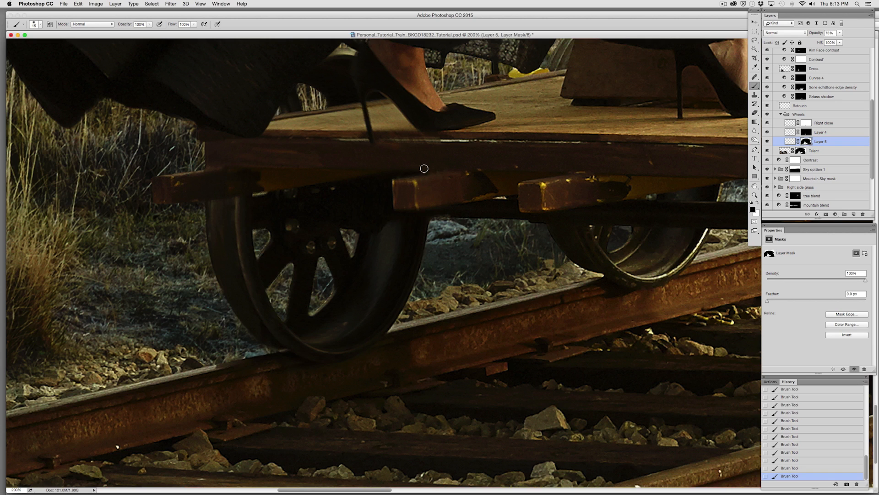
- Add a Curves adjustment above the stone edge density layer with a slightly raised midpoint, and fill its mask with black
left_click_drag(499, 116, 383, 153)
left_click_drag(472, 124, 591, 73)
left_click_drag(244, 338, 615, 294)
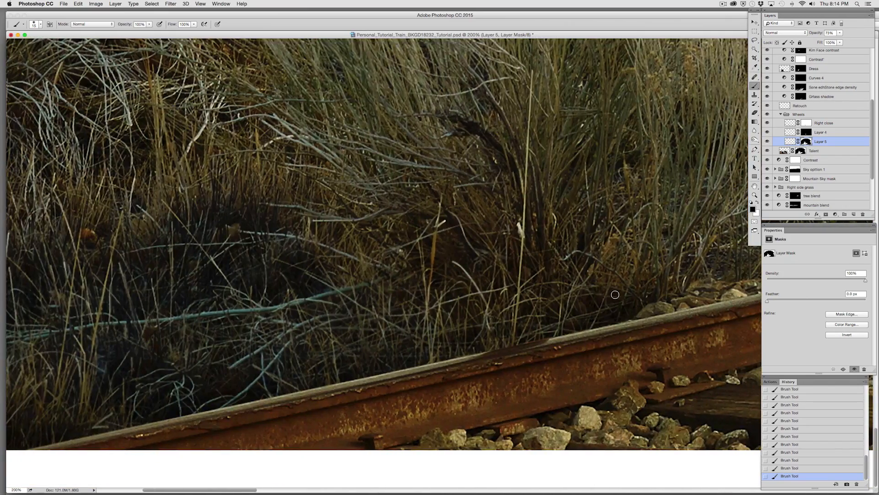
key("super+minus")
left_click_drag(599, 341, 285, 418)
left_click_drag(391, 114, 404, 370)
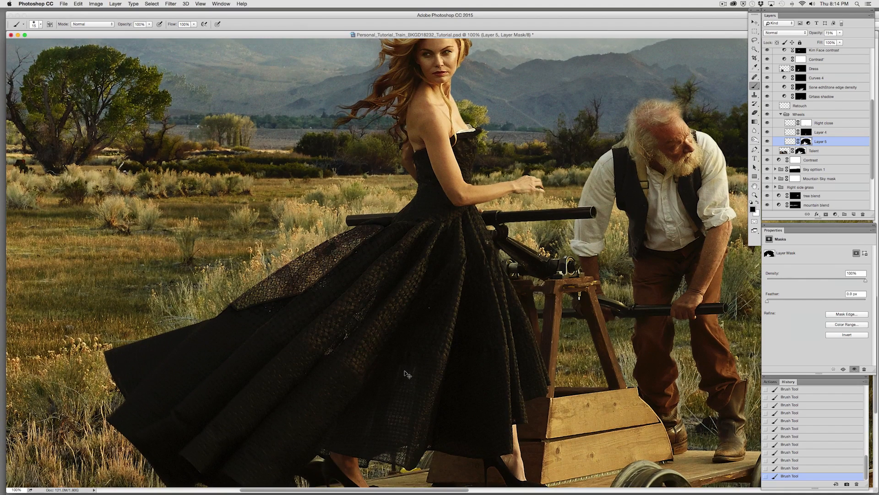
key("super+plus")
scroll(404, 369, "up", 10)
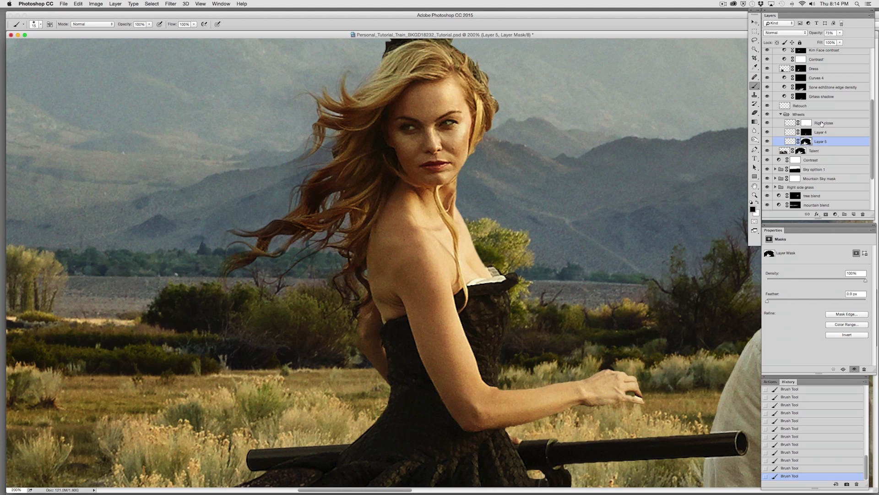
left_click(819, 88)
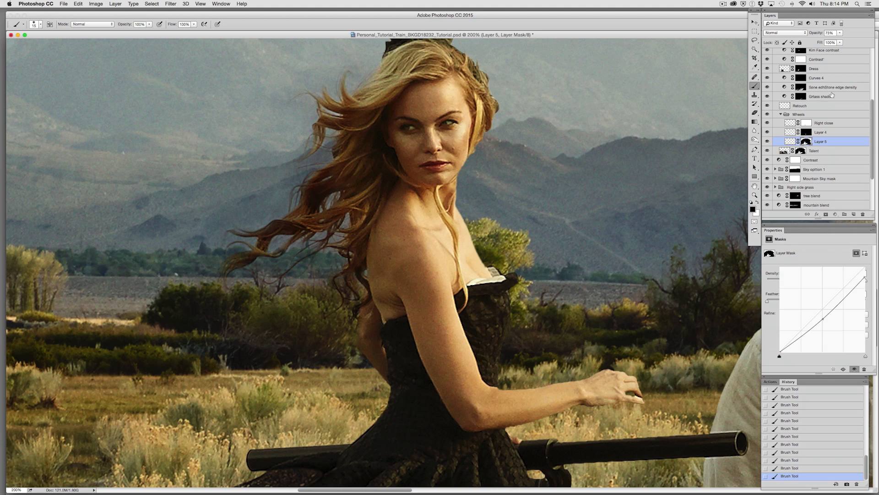
left_click(835, 214)
left_click(841, 250)
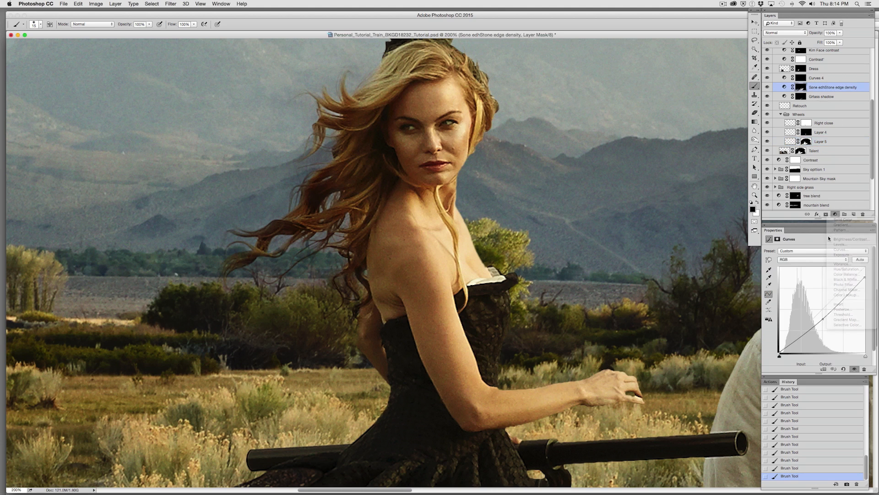
left_click(821, 309)
left_click_drag(822, 309, 820, 303)
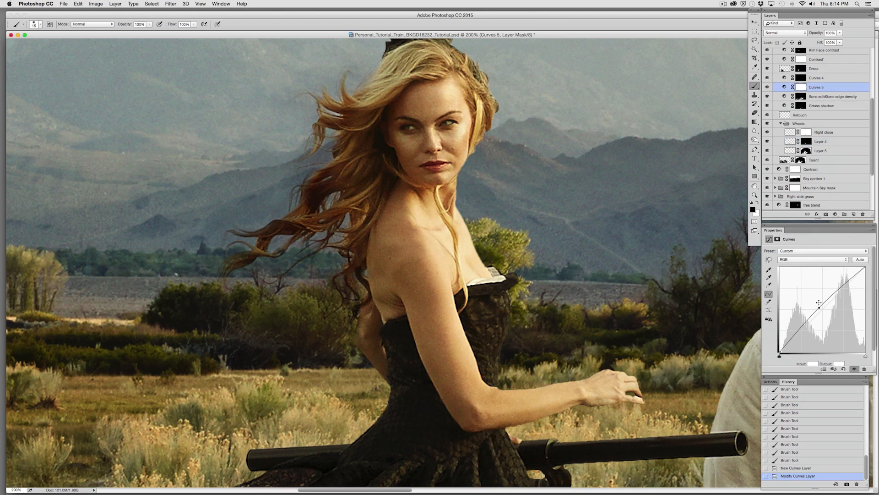
key("alt+BackSpace")
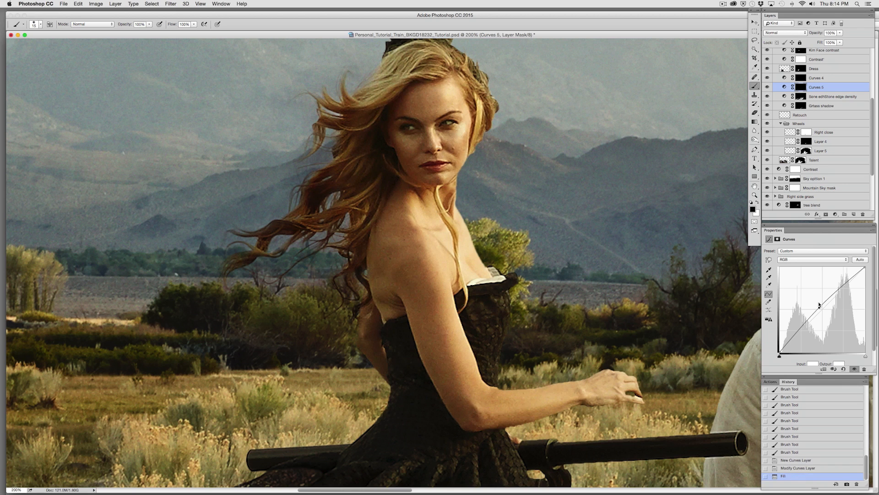
- Erase the Curves mask over both of the woman's eyes with a tiny Eraser at 100% opacity, and add a shadow point to the curve
left_click(755, 112)
key("bracketleft")
key("0")
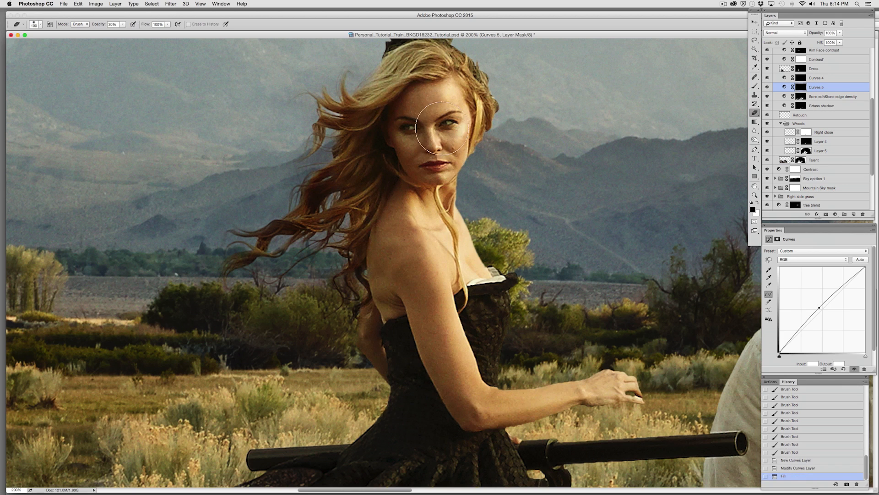
key("bracketleft")
key("bracketleft")
key("bracketleft")
key("bracketleft")
key("bracketleft")
key("bracketleft")
key("bracketleft")
key("bracketleft")
key("bracketleft")
key("bracketleft")
left_click(447, 123)
left_click(447, 124)
left_click(409, 128)
left_click(411, 127)
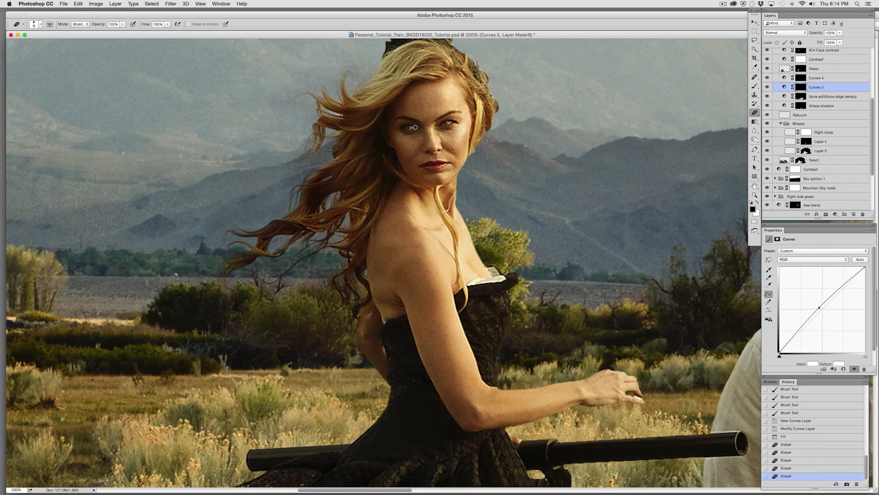
left_click(449, 124)
left_click_drag(801, 330, 801, 329)
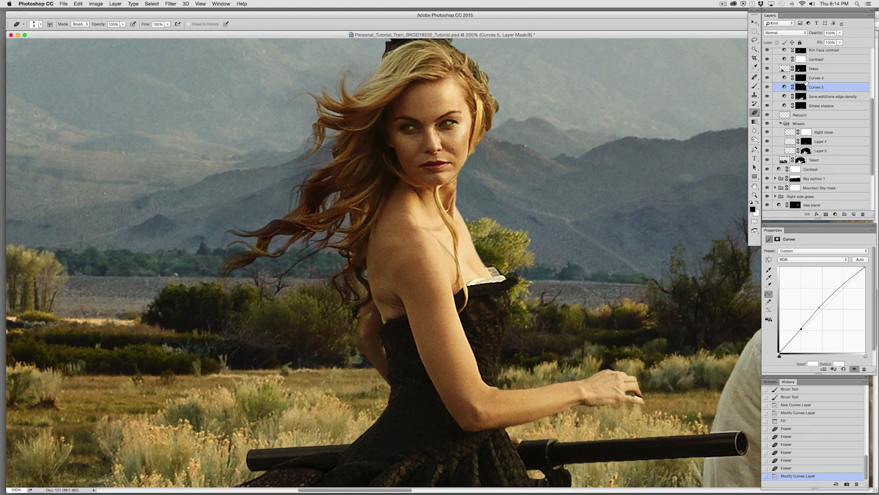
- Rename the new Curves layer as Eyes, and move the collapsed Wheels group directly above the Retouch layer
double_click(816, 87)
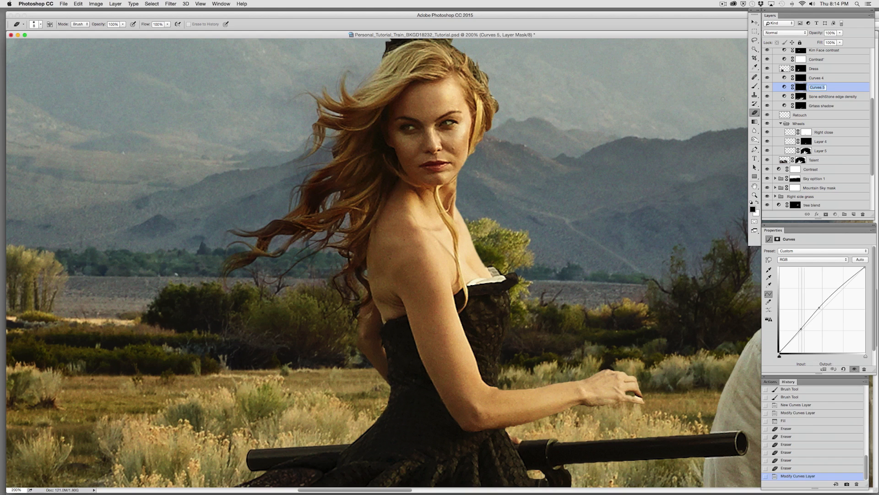
type("Eyes")
key("Return")
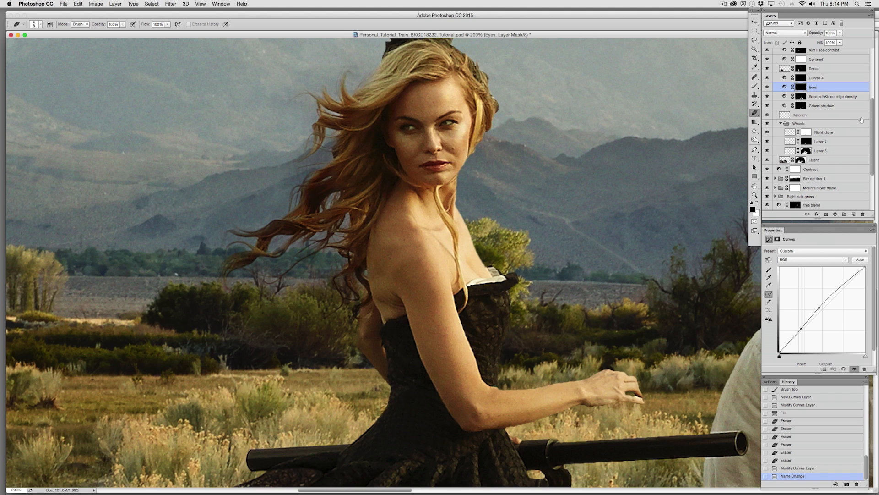
left_click(781, 124)
left_click_drag(799, 123, 836, 112)
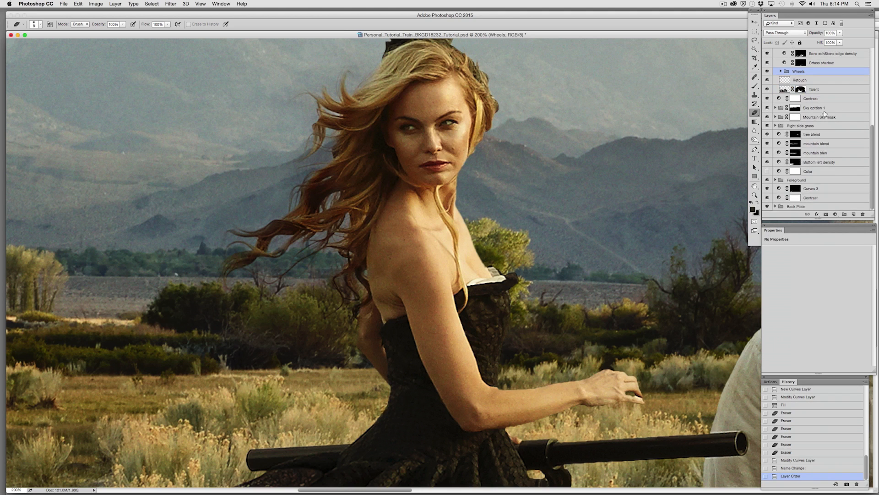
- On the Retouch layer, heal blemishes beside the woman's nose and on her left-hand cheek in the image with a small Healing Brush
left_click(788, 82)
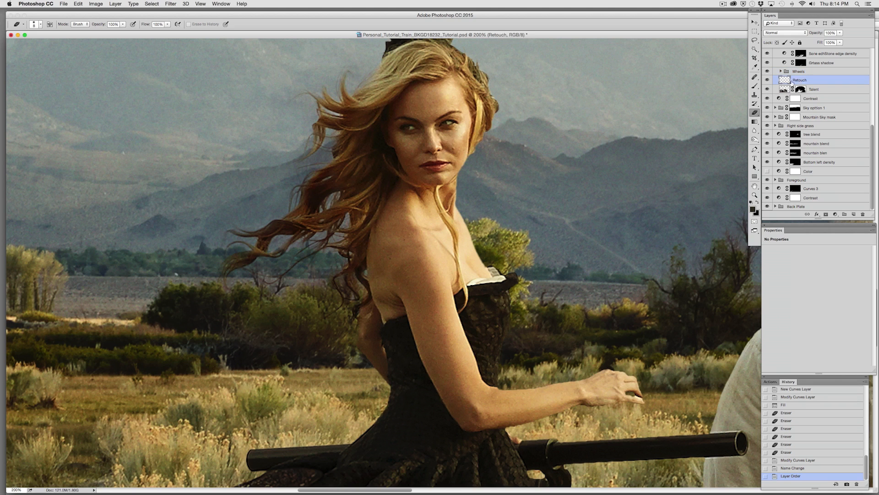
left_click(755, 76)
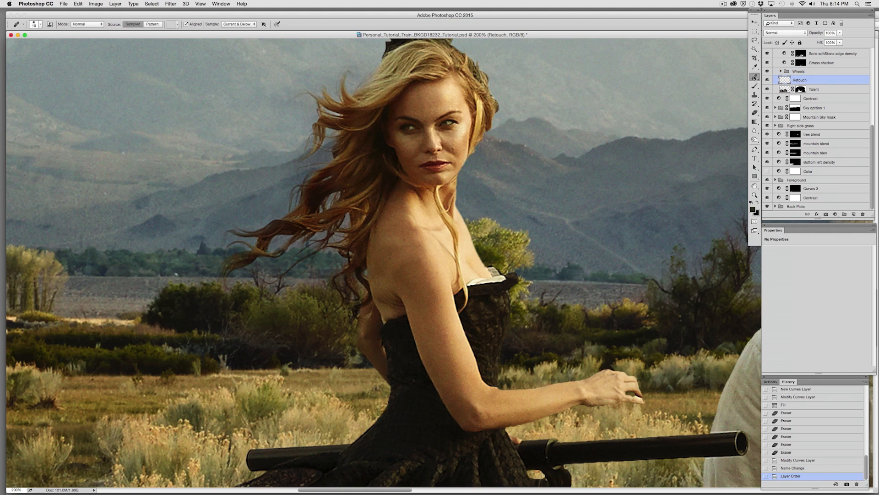
key("super+plus")
left_click_drag(460, 150, 444, 285)
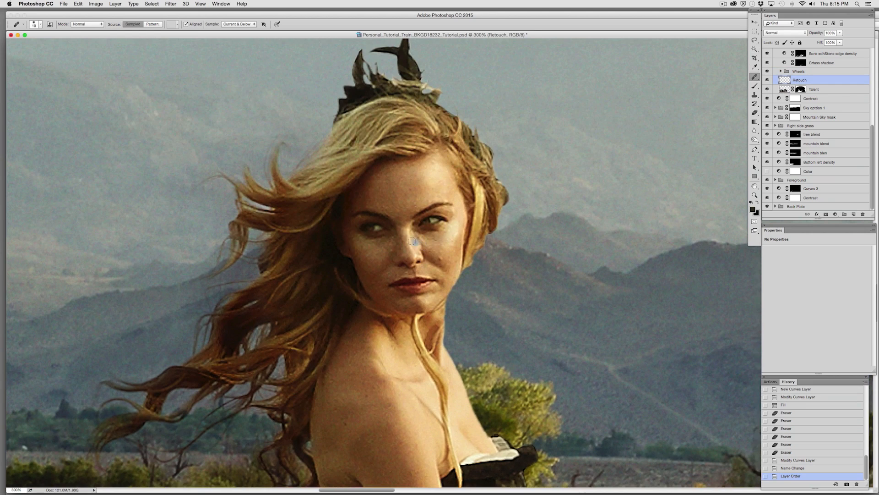
key("bracketleft")
key("bracketleft")
key("bracketleft")
left_click(392, 252)
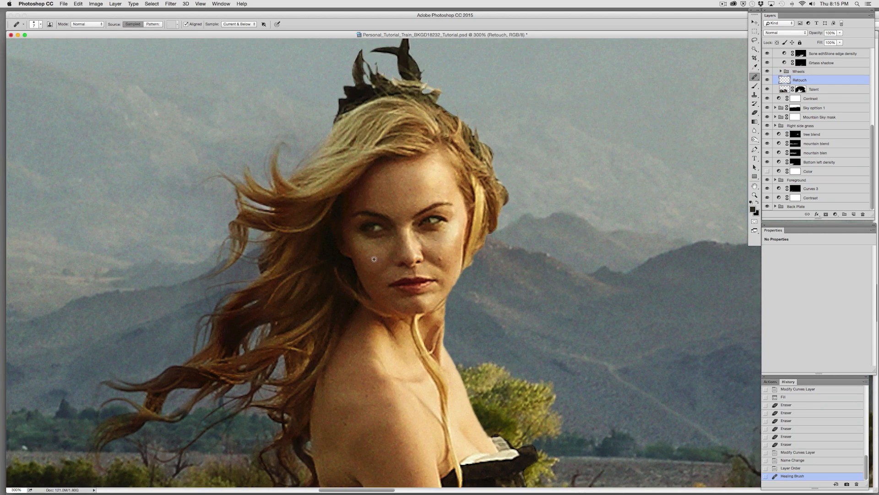
left_click(374, 264)
left_click(367, 262)
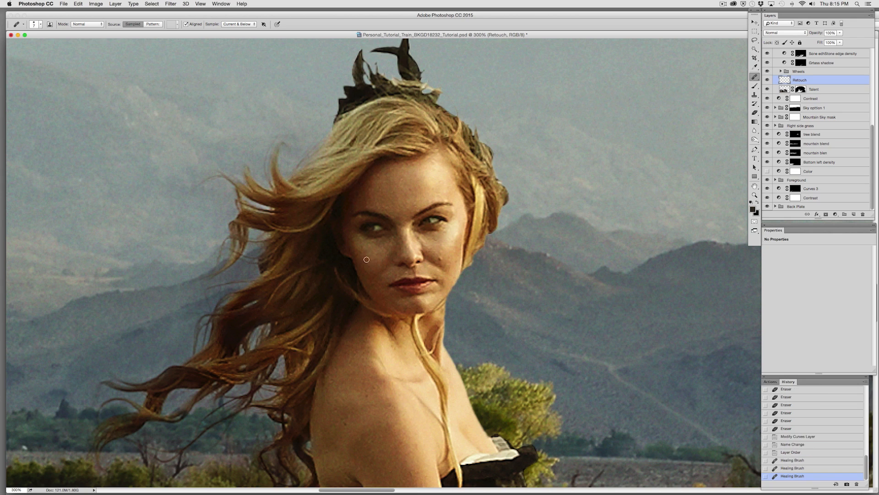
- Heal the blemishes on the woman's right-hand cheek and beside her nose, undoing a stray stroke along the way
left_click(439, 258)
left_click(445, 253)
left_click(456, 246)
left_click(431, 248)
left_click(422, 238)
left_click(451, 246)
key("super+z")
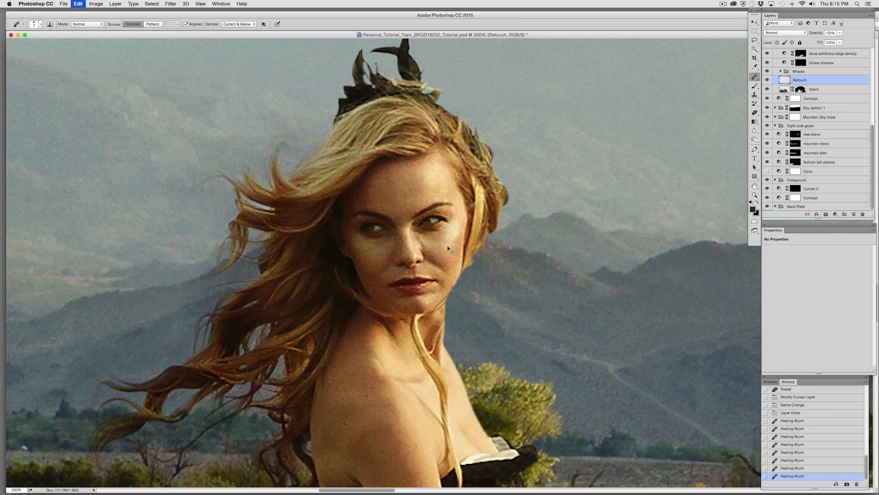
left_click(435, 244)
left_click(433, 243)
left_click(433, 242)
left_click(429, 245)
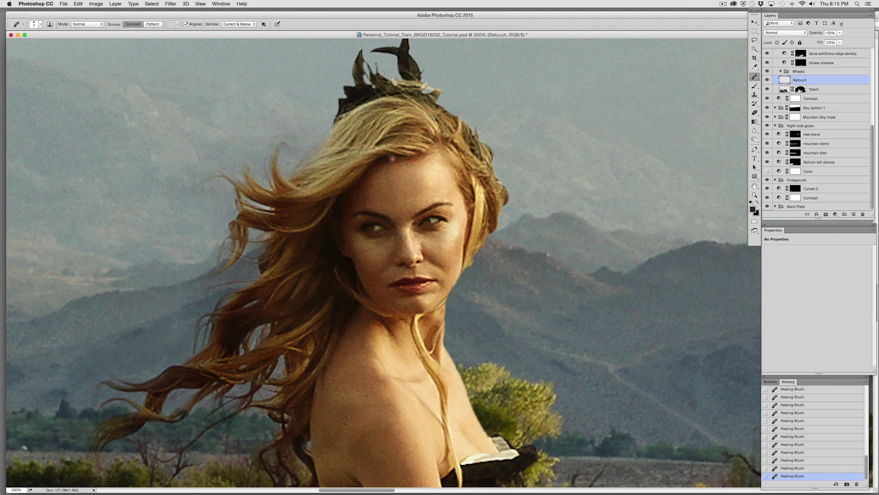
left_click(187, 5)
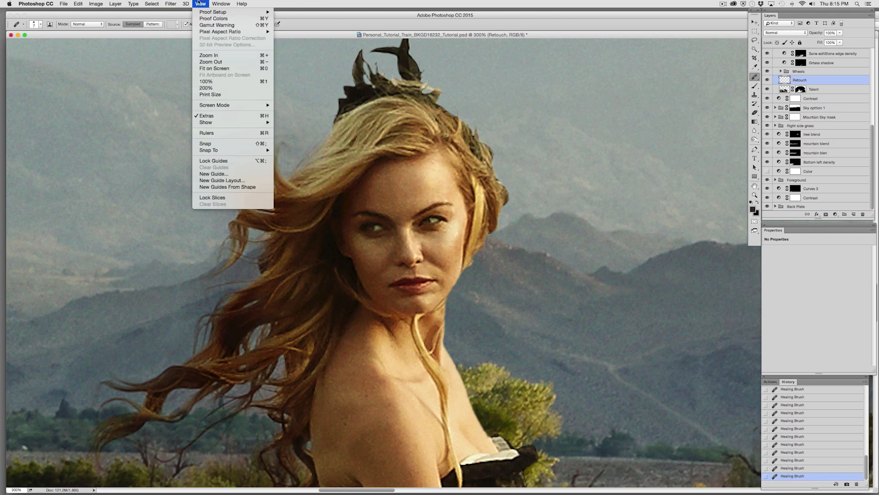
mouse_move(221, 3)
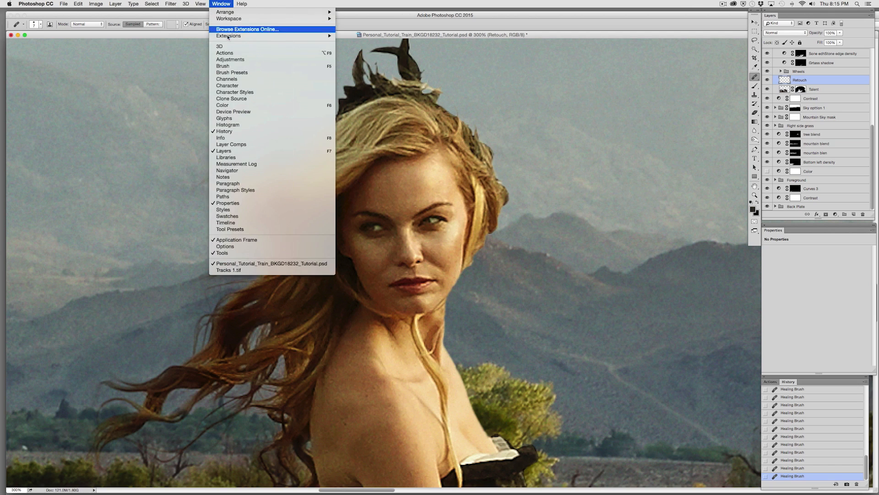
left_click(235, 66)
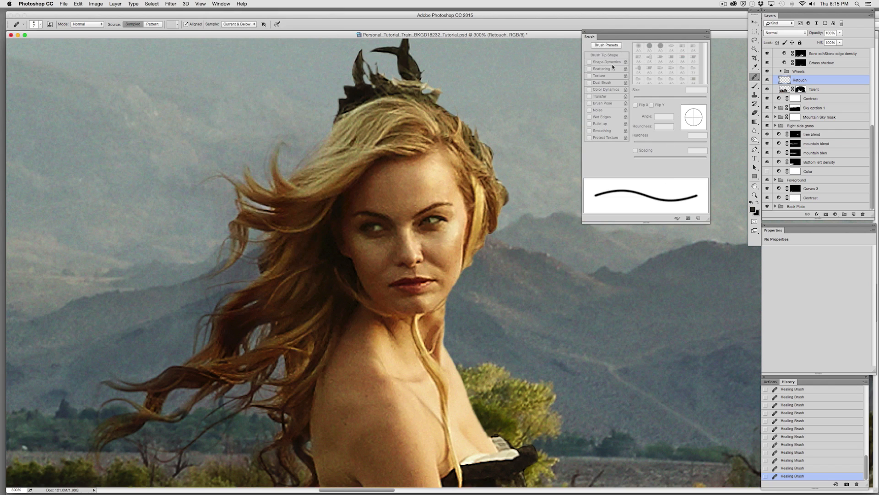
left_click(584, 31)
- Heal the uneven skin spots across the woman's forehead with the Healing Brush on the Retouch layer
key("super+equal")
key("super+equal")
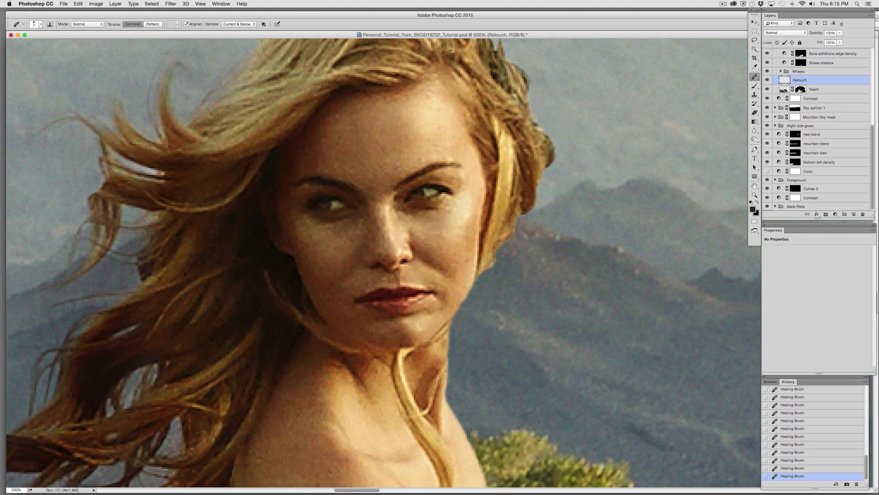
left_click_drag(399, 158, 412, 151)
left_click(396, 156)
left_click(397, 138)
left_click(370, 156)
left_click(370, 166)
left_click(377, 170)
- Heal the skin on the nose and beneath both eyes, sampling clean skin from the cheek
left_click(392, 233)
left_click(331, 219, "alt")
left_click(325, 239, "alt")
left_click(315, 233)
left_click(459, 207)
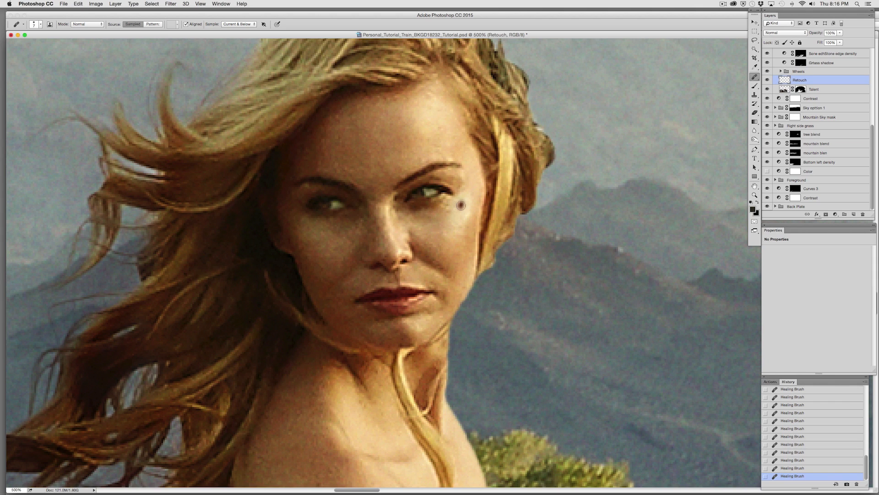
left_click(411, 208)
left_click(413, 215)
- Compare the woman's face with and without the Retouch layer
left_click(767, 81)
left_click(768, 80)
left_click(768, 81)
left_click(768, 80)
left_click(767, 80)
left_click(767, 80)
left_click(769, 80)
- Partly erase the healing around the eyes and across the nose bridge on the Retouch layer with the Eraser at 30% opacity
left_click(754, 112)
key("3")
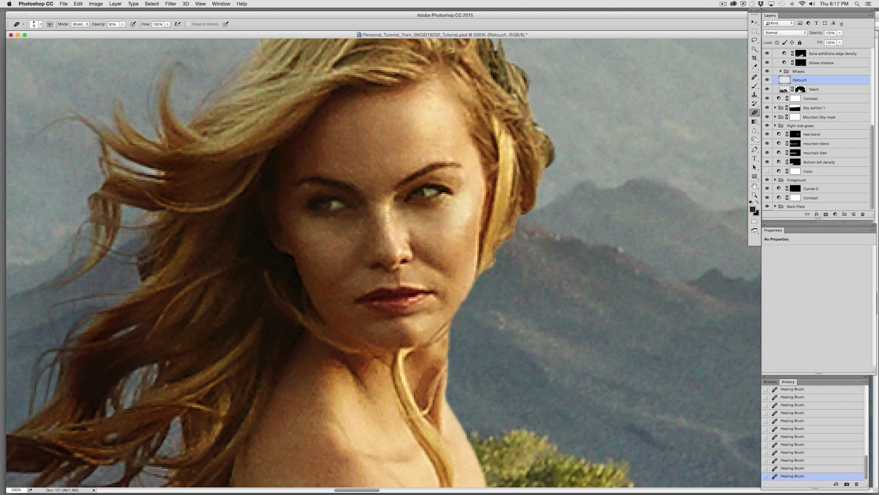
key("]")
left_click(456, 195)
mouse_move(333, 214)
left_mouse_down()
mouse_move(292, 213)
mouse_move(466, 196)
mouse_move(395, 215)
left_mouse_up()
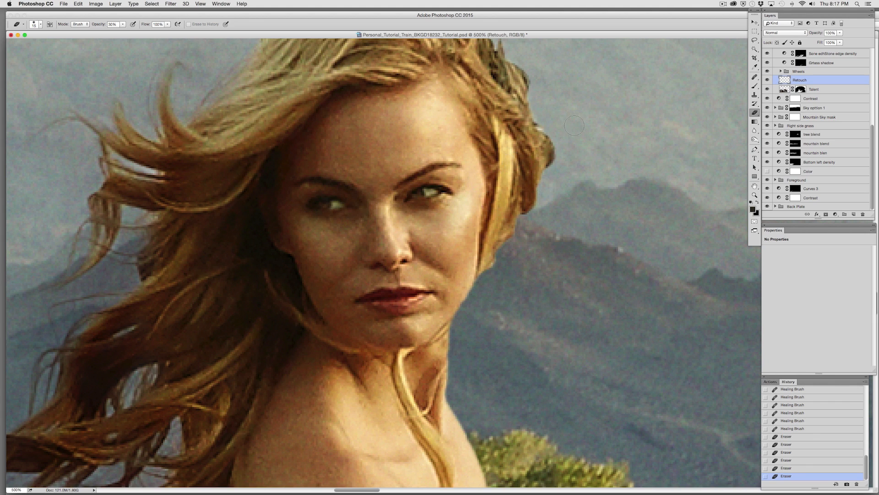
left_click(755, 77)
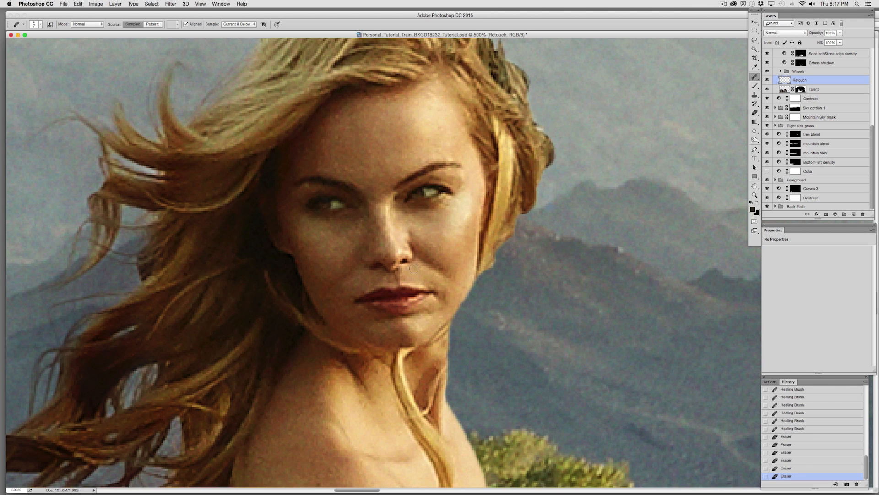
- Heal the remaining uneven spots along the woman's nose with the Healing Brush on the Retouch layer
key("super+equal")
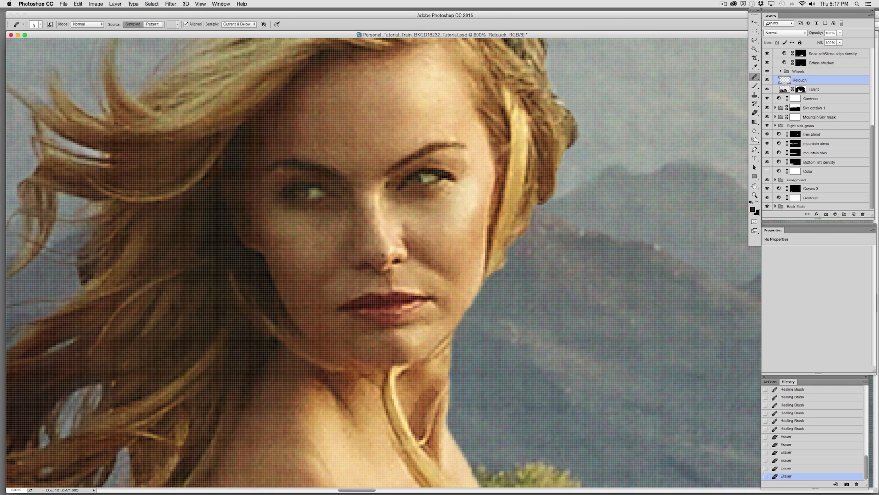
left_click(384, 261)
left_click(385, 248)
- Review the retouched face at decreasing magnification until the full composite is in view at 25%
key("super+minus")
key("super+minus")
key("super+minus")
key("super+minus")
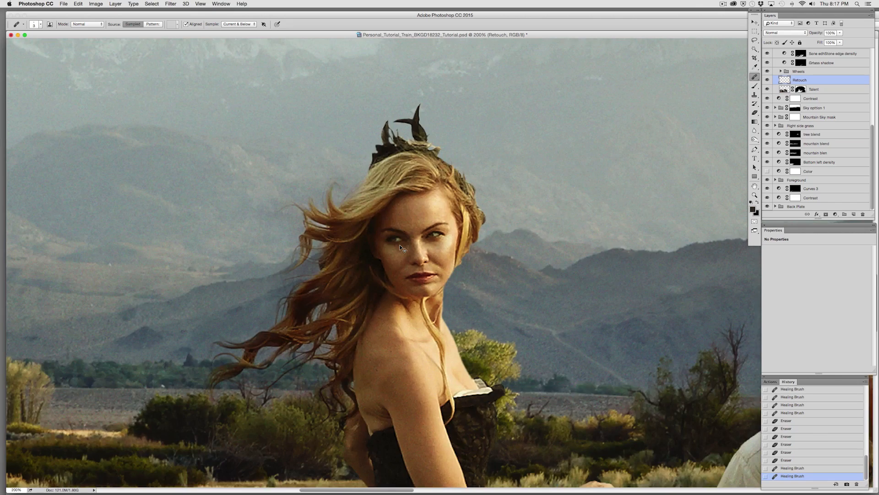
key("super+minus")
key("super+minus")
key("super+minus")
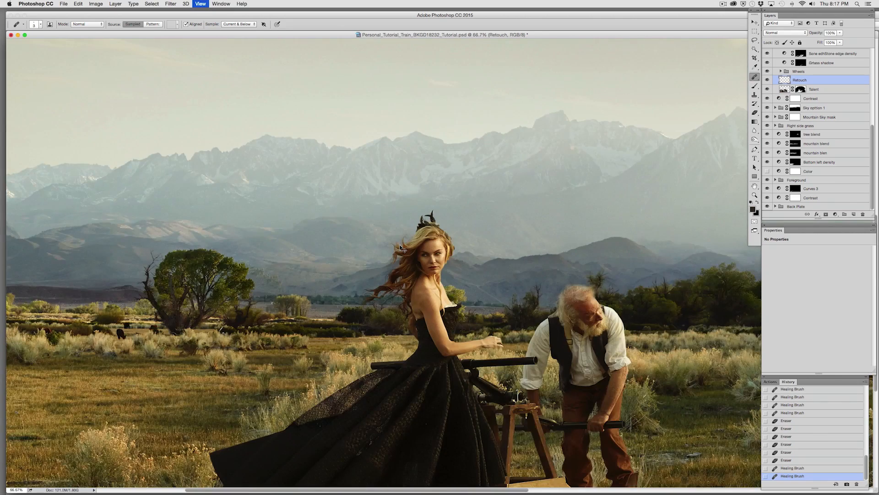
key("super+minus")
key("super+minus")
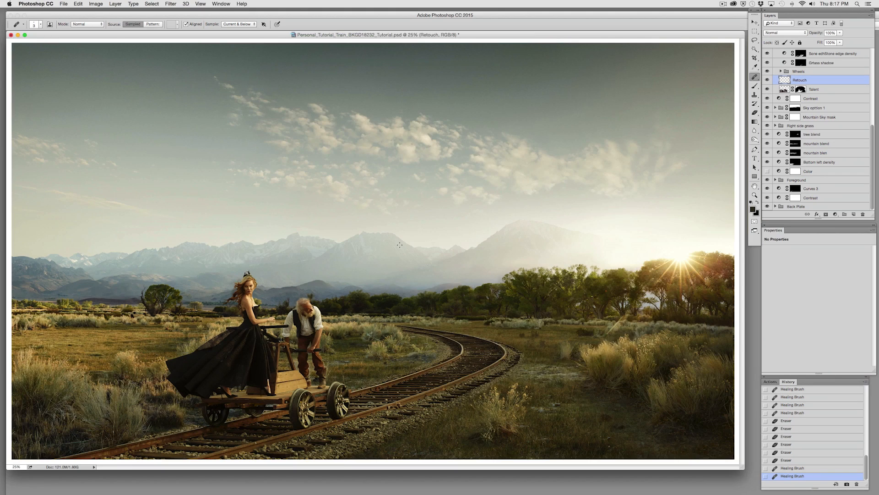
- Examine the woman's face, flowing hair, shoulder and upper back up close for remaining flaws
key("super+plus")
key("super+plus")
key("super+plus")
key("super+plus")
key("super+plus")
key("super+plus")
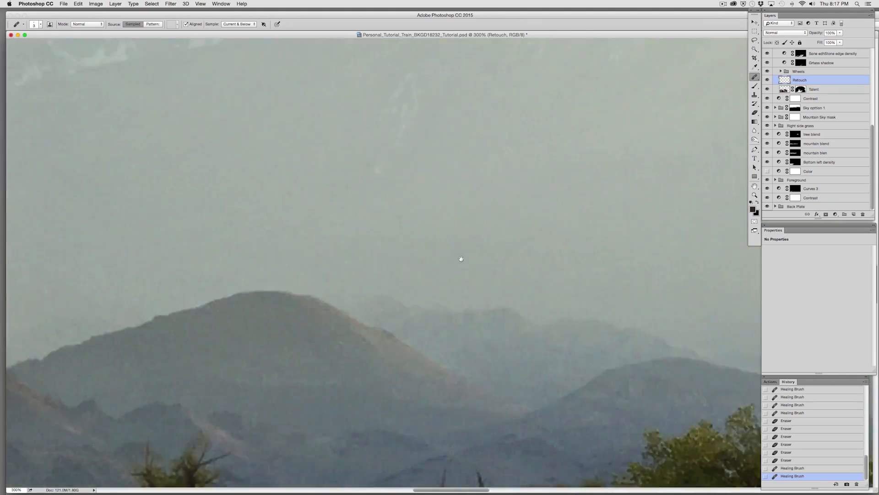
left_click_drag(461, 258, 564, 173)
left_click_drag(506, 256, 614, 130)
left_click_drag(413, 298, 561, 175)
left_click_drag(367, 179, 458, 343)
left_click_drag(577, 138, 464, 298)
left_click_drag(506, 246, 494, 273)
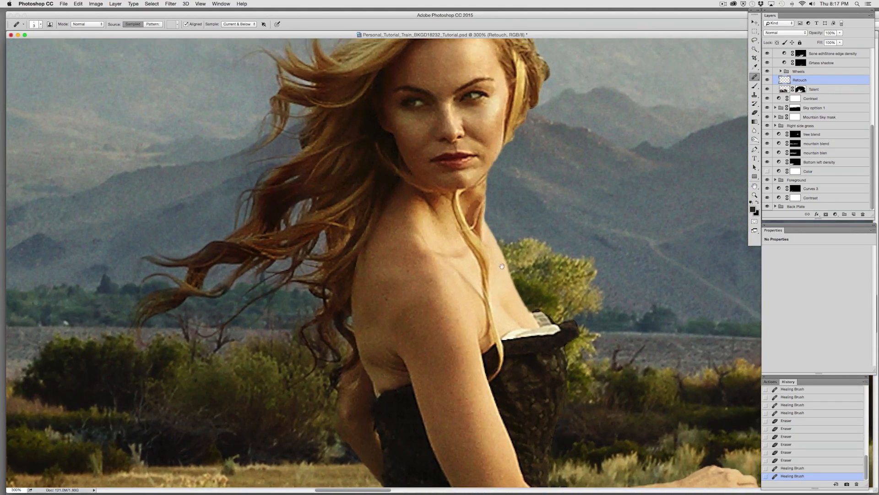
key("super+minus")
key("super+minus")
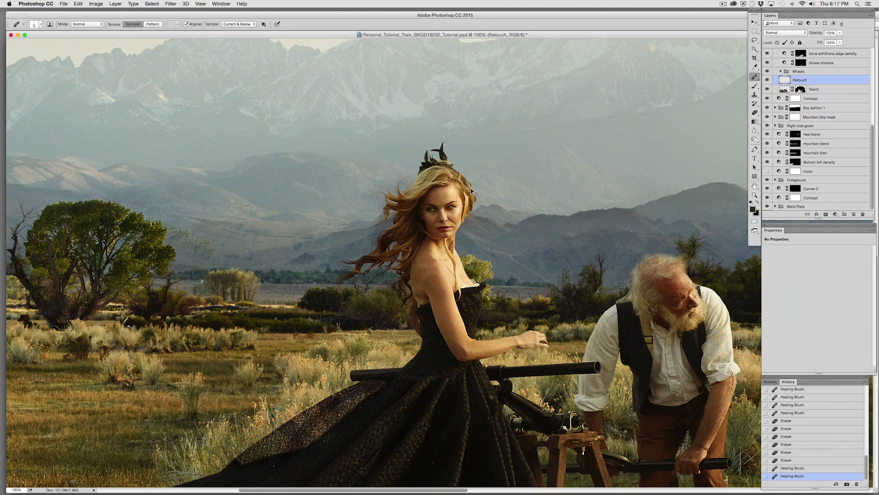
key("super+plus")
key("super+plus")
key("super+plus")
left_click_drag(416, 360, 508, 108)
left_click_drag(458, 145, 474, 269)
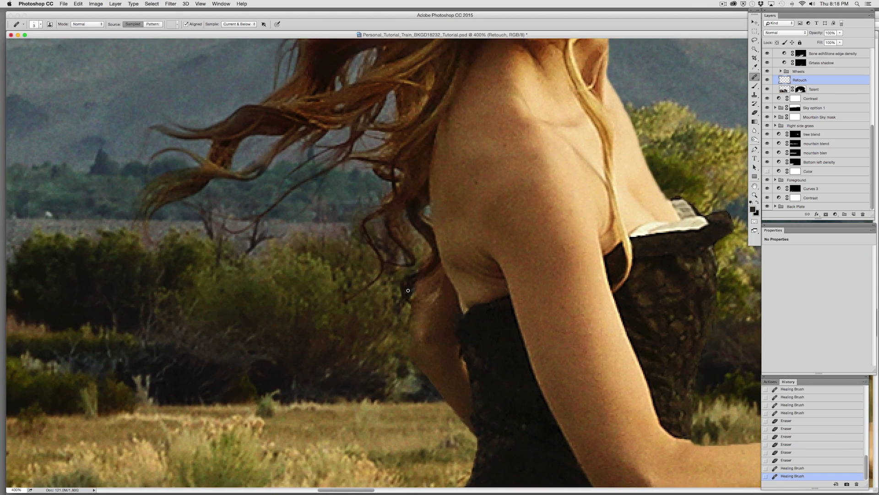
- Expand the Multiply body parts group and move the Tracks group directly above it
scroll(432, 196, "up", 3)
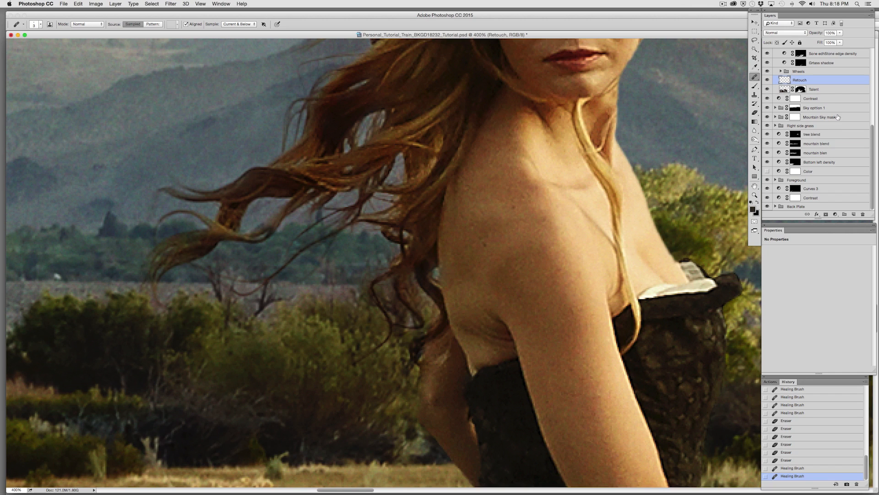
scroll(861, 129, "up", 10)
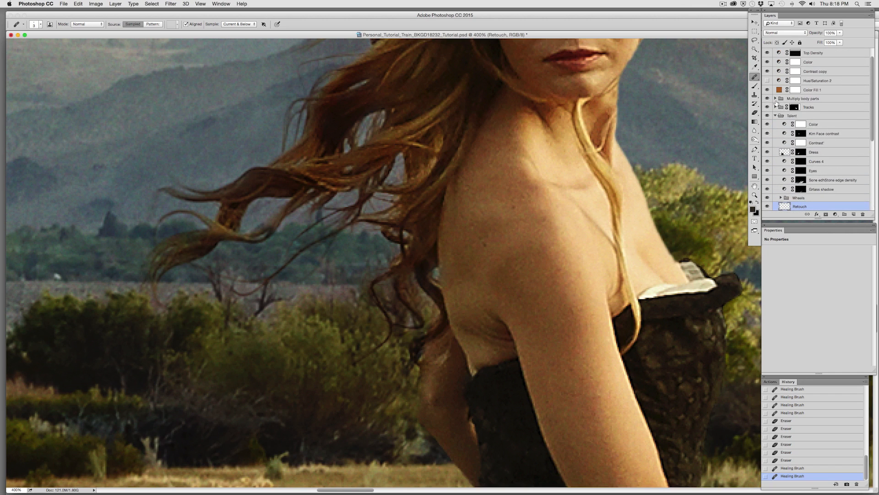
left_click(776, 98)
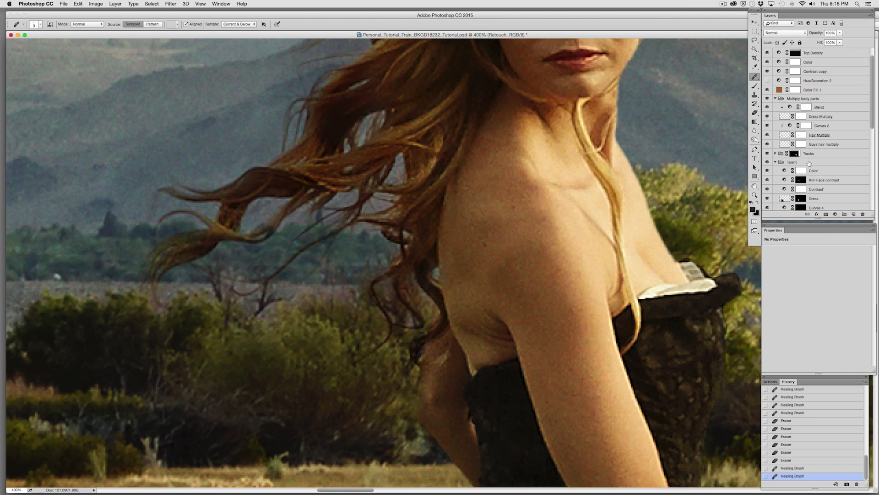
left_click_drag(811, 154, 818, 98)
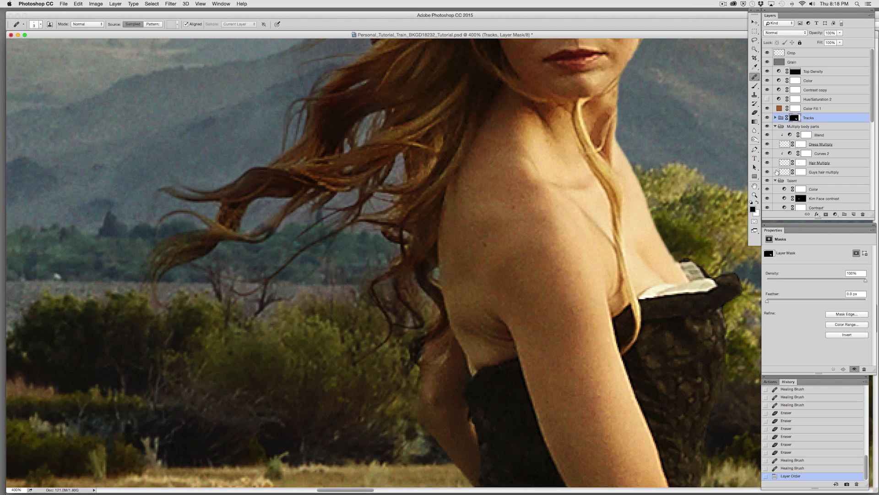
- Compare the woman's flowing hair with and without the Hair Multiply layer
left_click(768, 163)
left_click(767, 162)
left_click(767, 163)
left_click(767, 162)
left_click(767, 163)
left_click(768, 163)
left_click(767, 163)
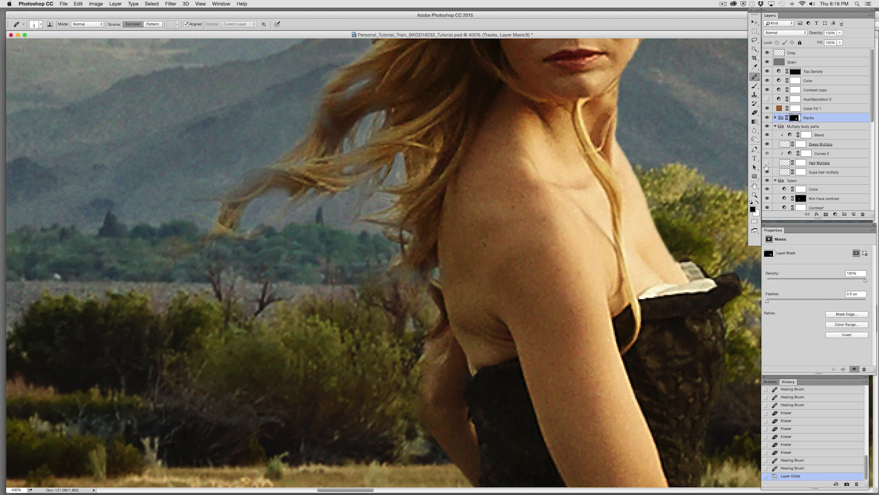
left_click(767, 163)
- Paint black on the Hair Multiply mask with a small Brush at 32% opacity where the curls meet the woman's upper back
left_click(800, 163)
left_click(755, 85)
left_click(335, 130)
key("3")
key("2")
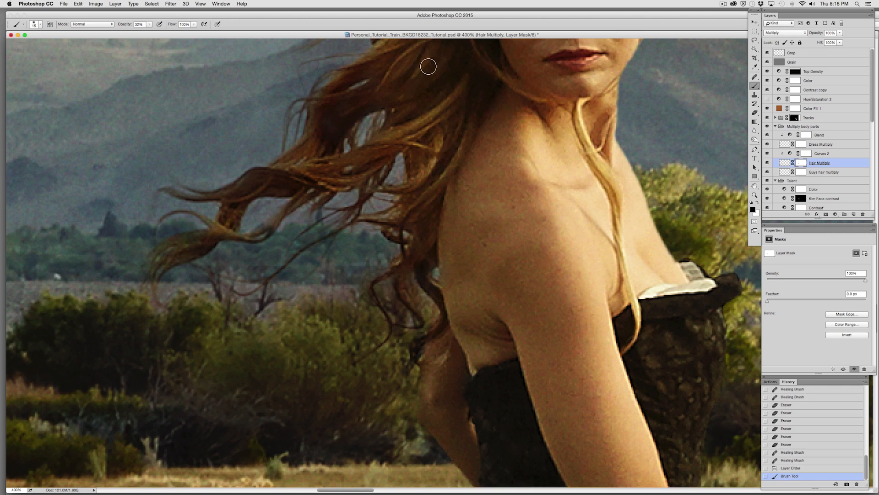
left_click(789, 468)
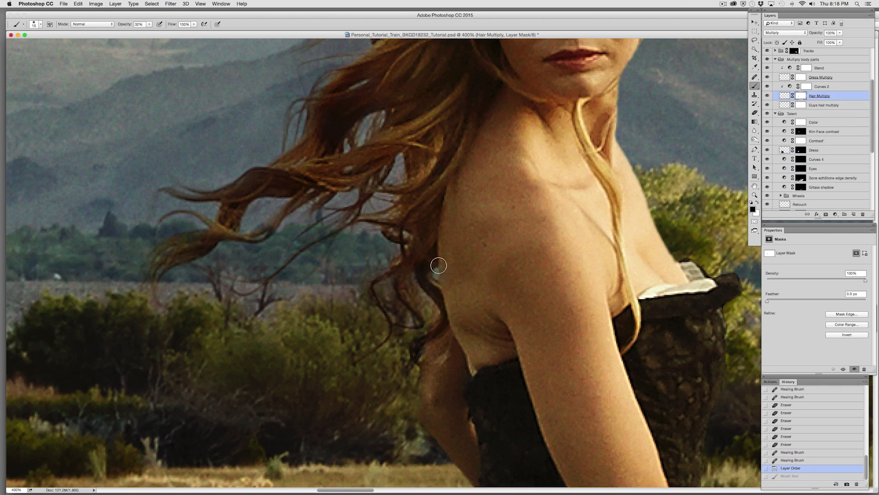
key("[")
key("[")
key("[")
key("[")
key("[")
left_click_drag(428, 261, 435, 293)
mouse_move(438, 294)
left_mouse_down()
mouse_move(444, 324)
mouse_move(435, 333)
left_mouse_up()
mouse_move(431, 337)
left_mouse_down()
mouse_move(427, 355)
mouse_move(445, 320)
left_mouse_up()
left_click_drag(441, 297, 438, 292)
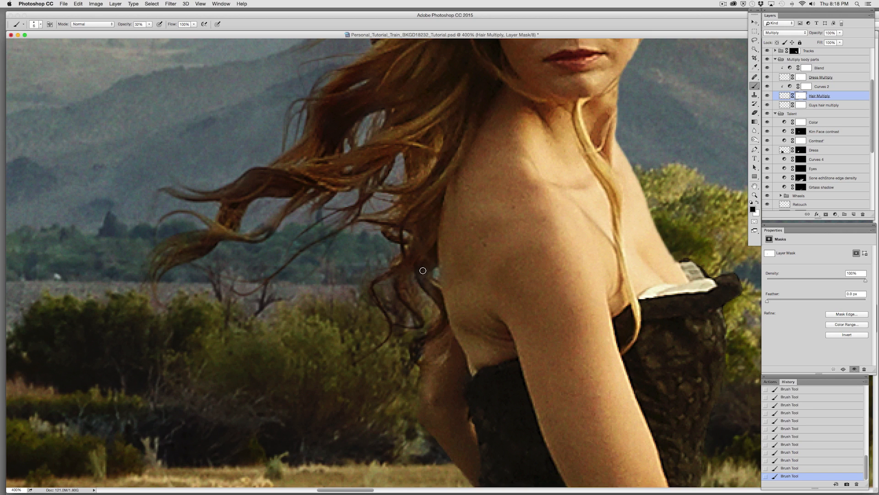
- Refine the Talent mask between the curls and the woman's upper back using a small Eraser at 100% opacity
left_click_drag(873, 139, 873, 175)
left_click(802, 133)
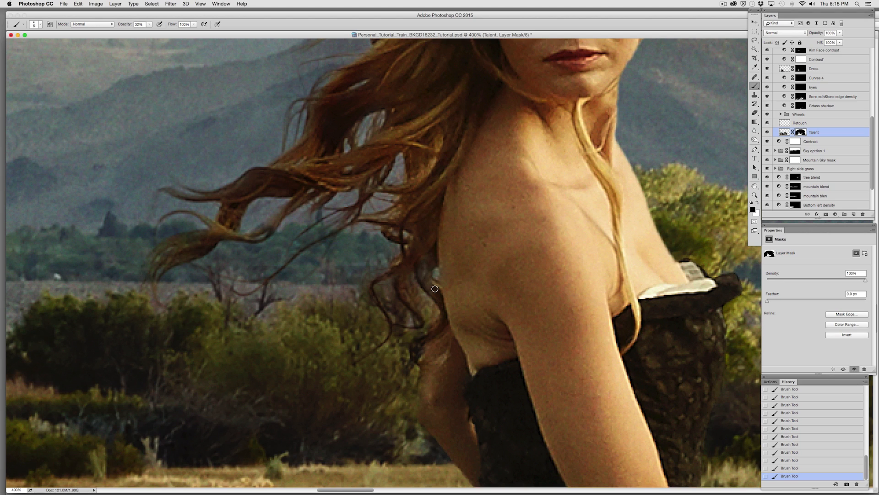
key("0")
left_click(755, 113)
left_click(424, 261)
key("0")
key("bracketleft")
key("bracketleft")
left_click(425, 260)
left_click(428, 274)
left_click(432, 285)
left_click(439, 293)
left_click(428, 280)
left_click(427, 281)
left_click(438, 291)
left_click(422, 262)
left_click(444, 304)
left_click(428, 284)
left_click(426, 259)
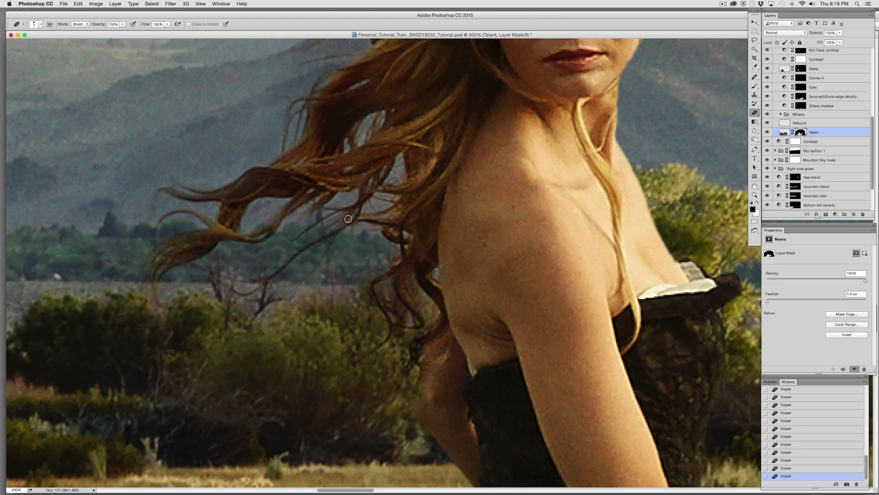
- Clean up the outer edge of the hair and headpiece beside the woman's face by painting black on the Talent mask at low opacity
key("p")
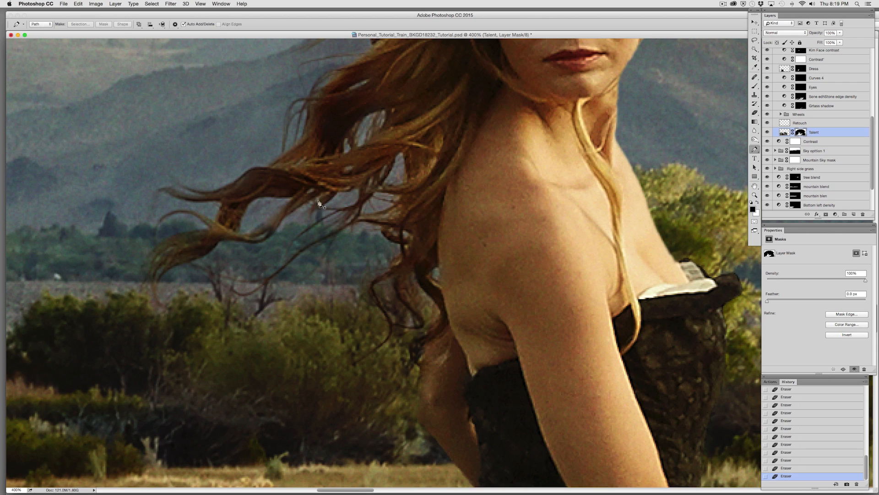
key("e")
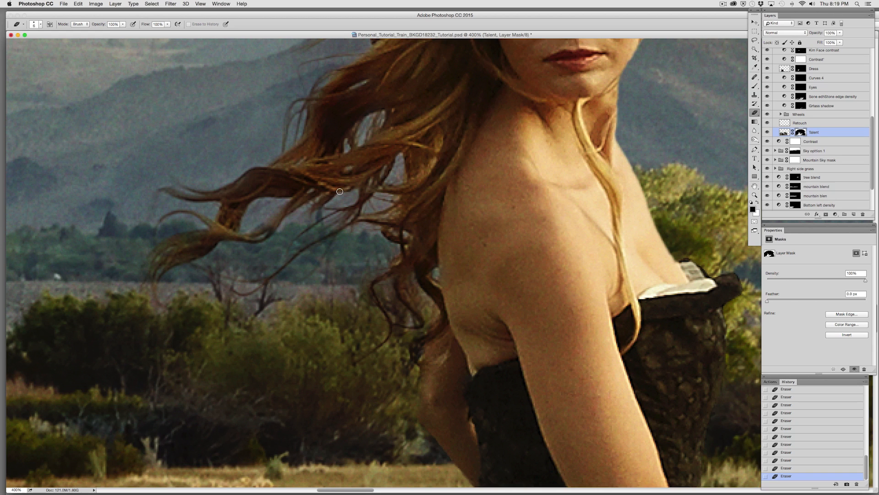
key("2")
scroll(474, 183, "up", 6)
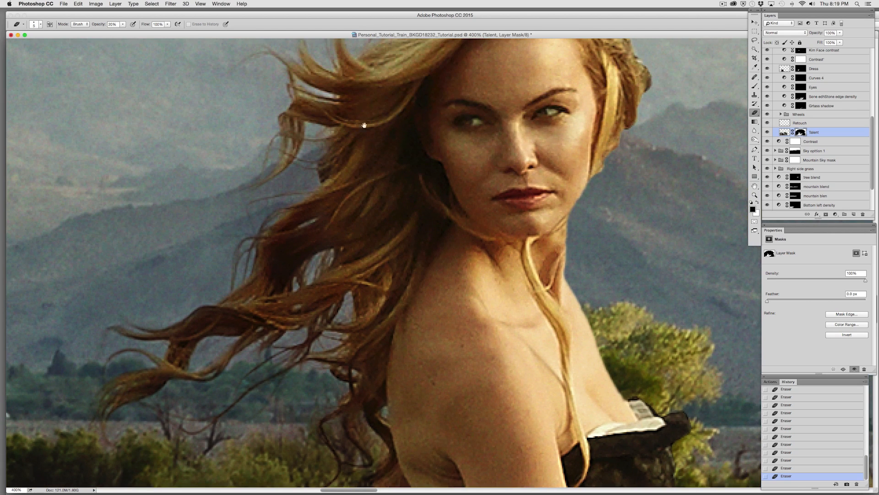
left_click_drag(365, 107, 349, 174)
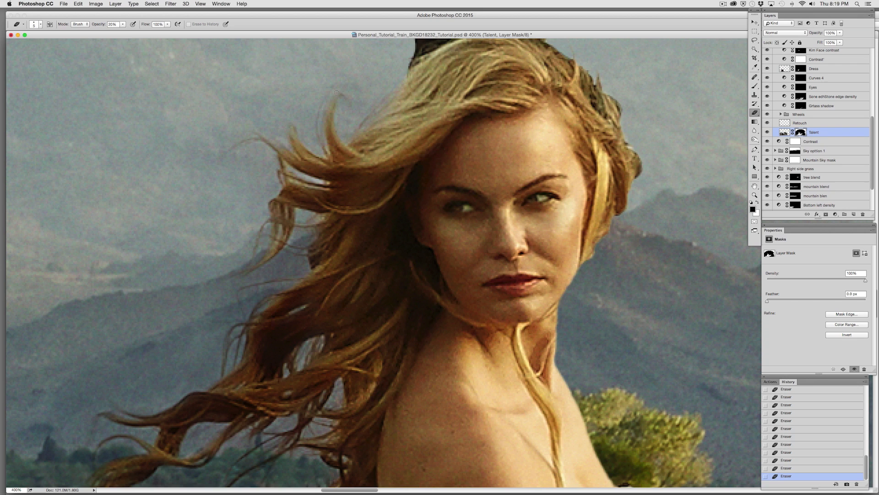
left_click_drag(494, 90, 355, 143)
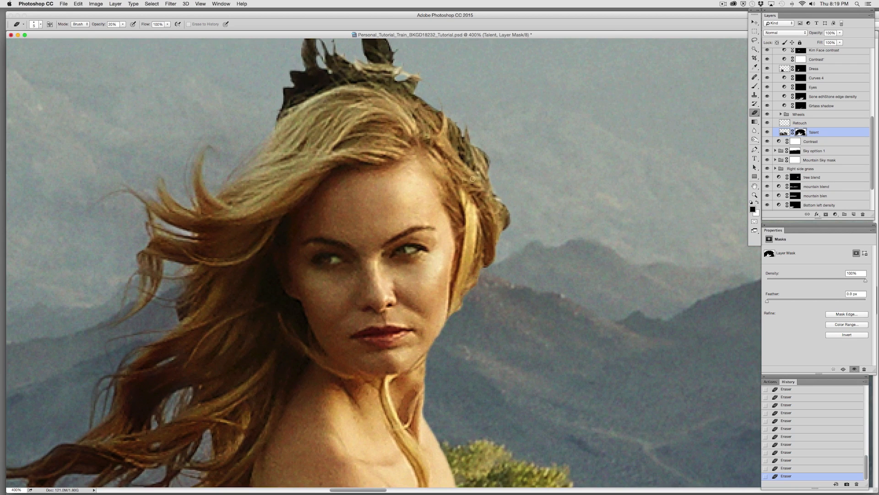
left_click_drag(465, 130, 495, 219)
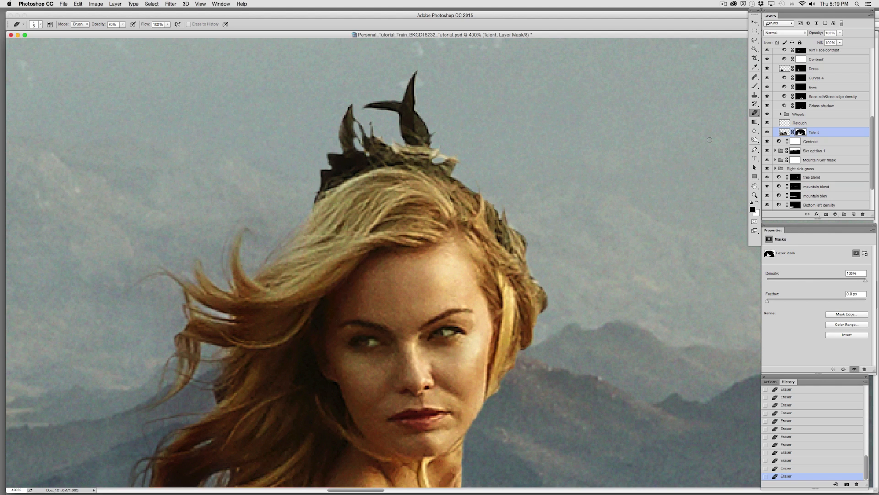
key("b")
mouse_move(535, 281)
left_mouse_down()
mouse_move(548, 284)
mouse_move(544, 307)
left_mouse_up()
key("4")
mouse_move(545, 291)
left_mouse_down()
mouse_move(544, 302)
mouse_move(548, 282)
mouse_move(543, 313)
left_mouse_up()
left_click_drag(545, 305, 543, 314)
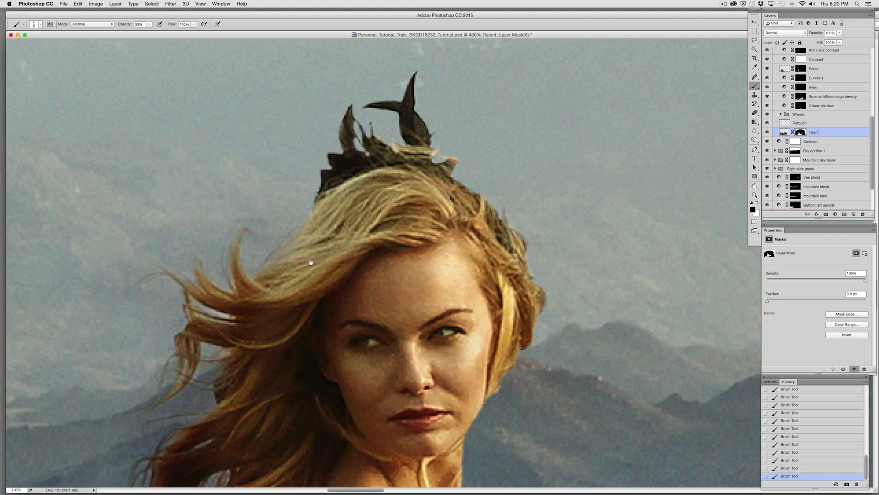
- Soften the dark curls beside the woman's upper back by painting on the Hair Multiply mask with a larger, low-opacity Brush
left_click_drag(315, 253, 310, 157)
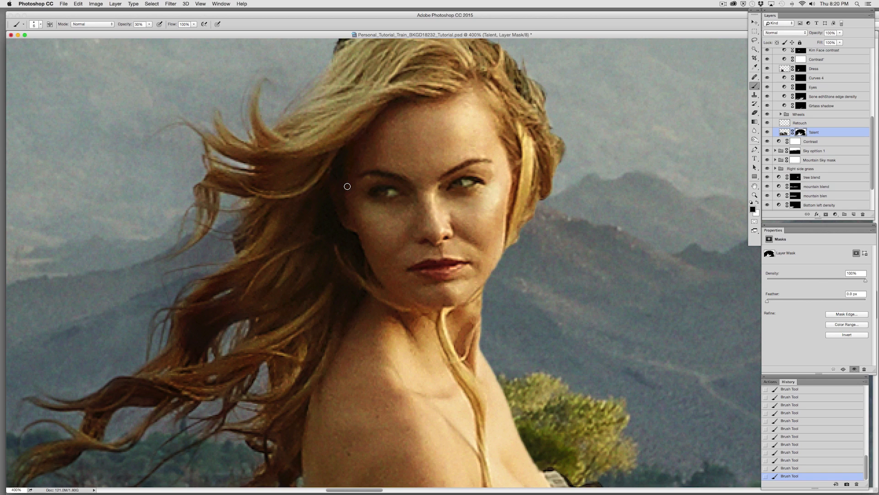
left_click_drag(346, 186, 410, 116)
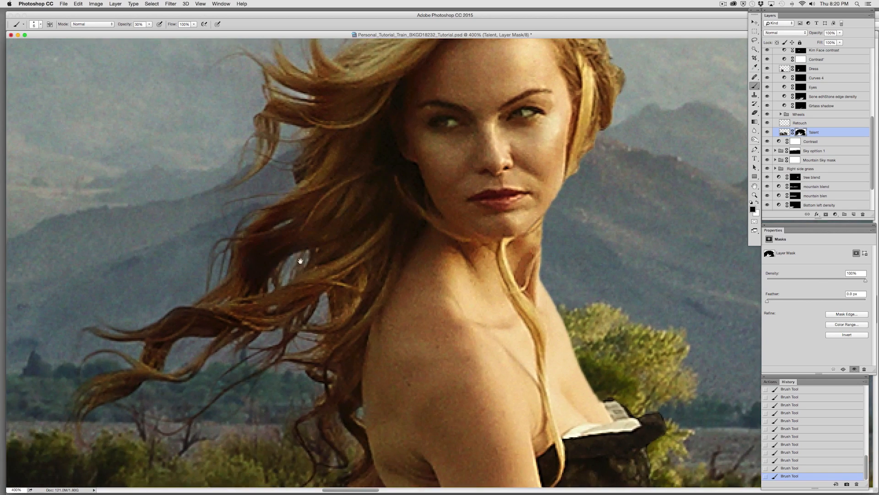
left_click_drag(287, 292, 317, 174)
left_click_drag(334, 210, 351, 131)
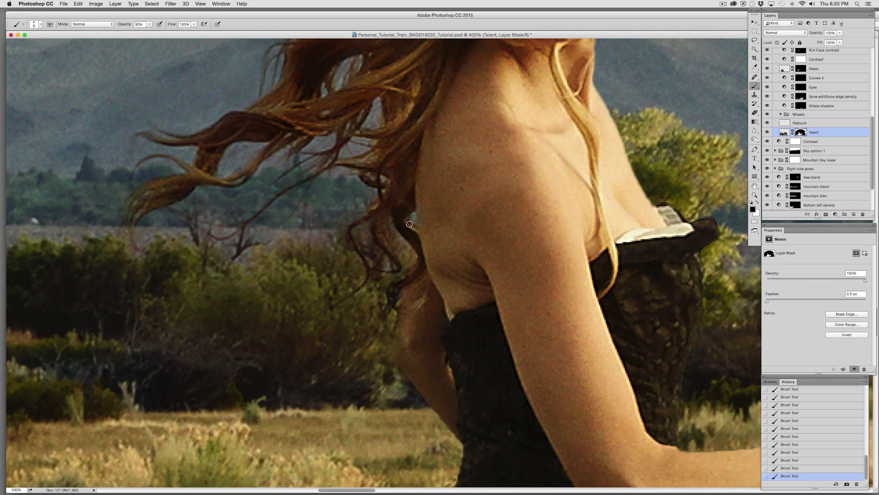
scroll(815, 84, "up", 5)
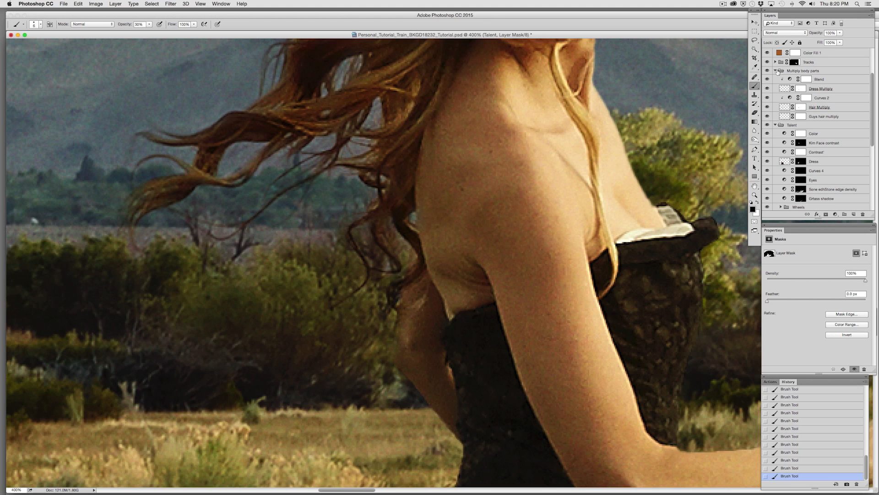
left_click(800, 107)
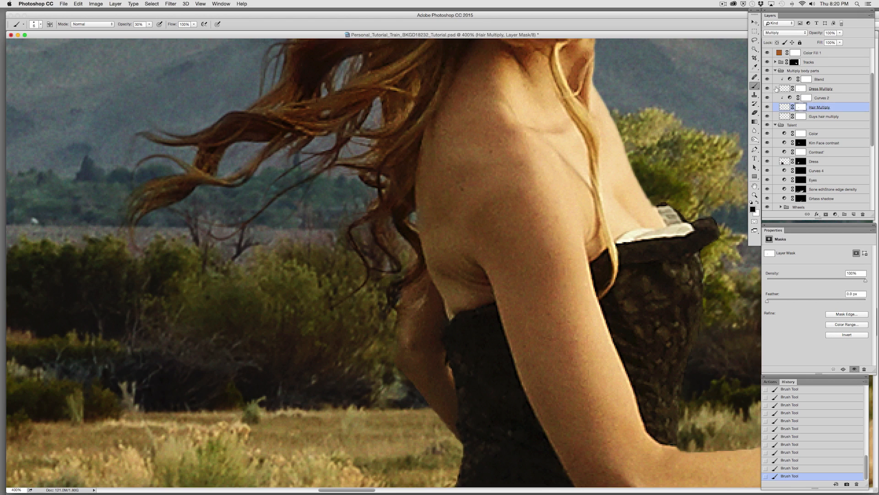
key("2")
key("7")
key("bracketright")
key("bracketright")
key("bracketright")
key("bracketright")
key("3")
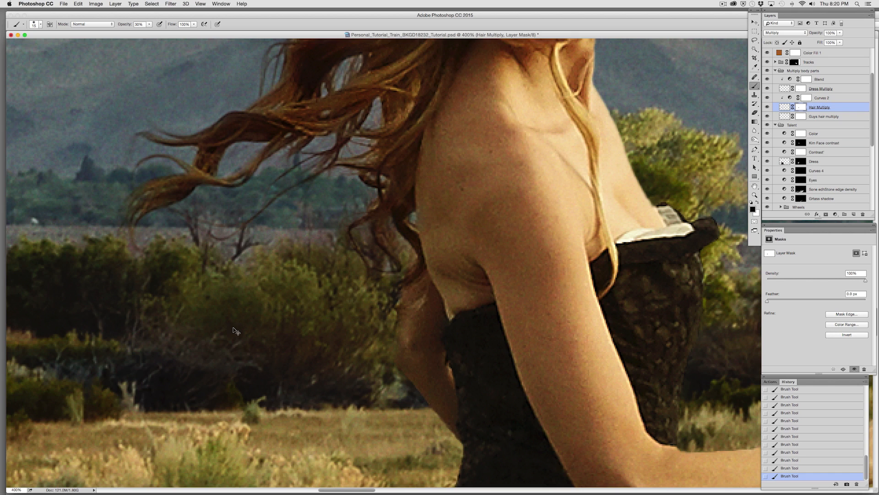
- Inspect the mountains, the cloudy sky and the area around the bearded man at 100% magnification
key("super+0")
key("super+equal")
key("super+equal")
key("super+equal")
key("super+equal")
key("super+equal")
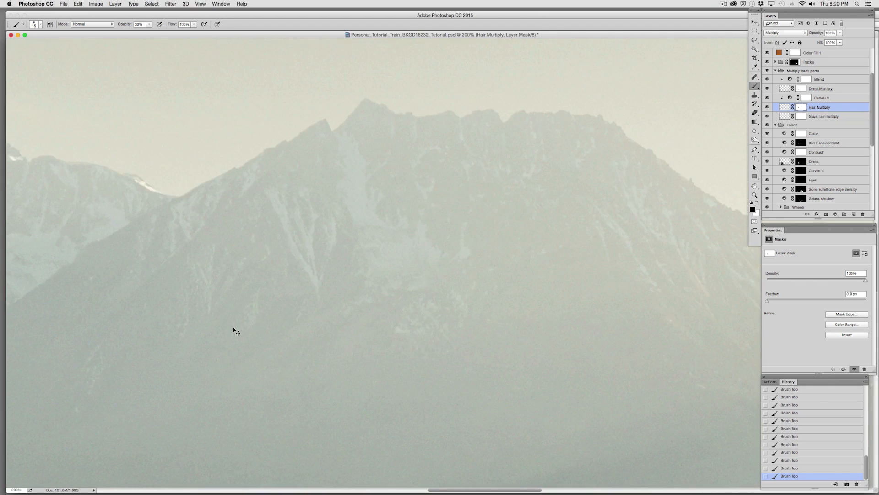
key("super+minus")
left_click_drag(234, 331, 446, 211)
left_click_drag(229, 224, 518, 185)
left_click_drag(451, 133, 421, 421)
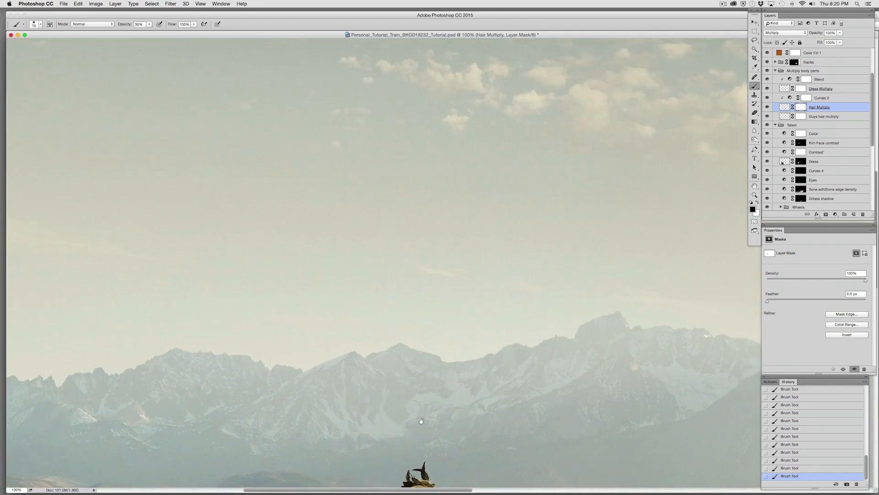
left_click_drag(408, 116, 438, 403)
left_click_drag(435, 158, 138, 330)
left_click_drag(357, 400, 371, 98)
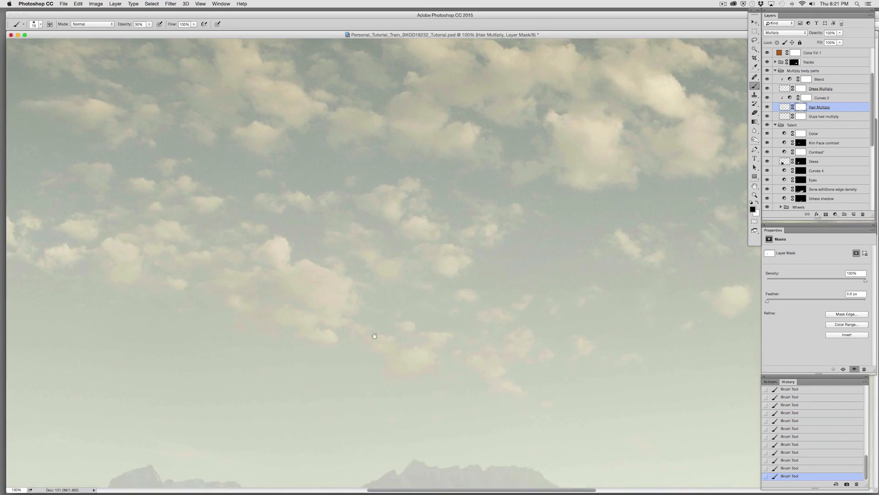
left_click_drag(373, 363, 371, 87)
left_click_drag(354, 407, 361, 161)
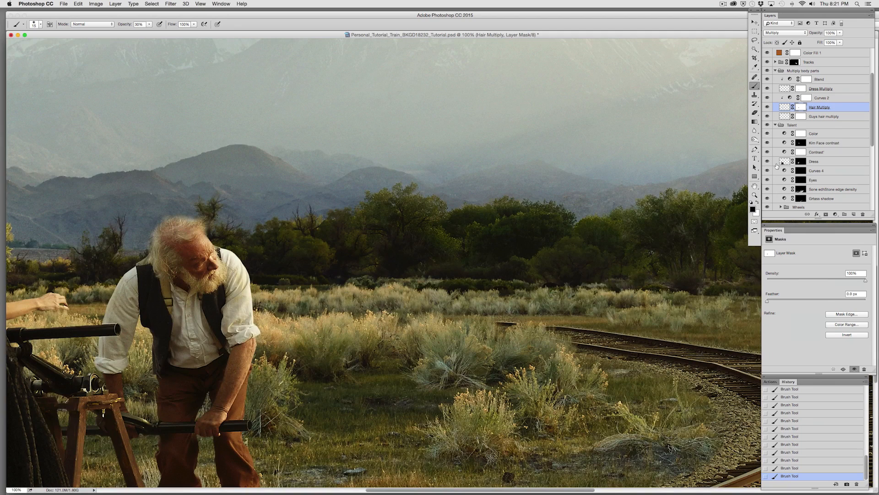
- Check the effect of the Guys hair multiply layer on the bearded man's hair by hiding and showing it
key("super+equal")
scroll(664, 219, "left", 10)
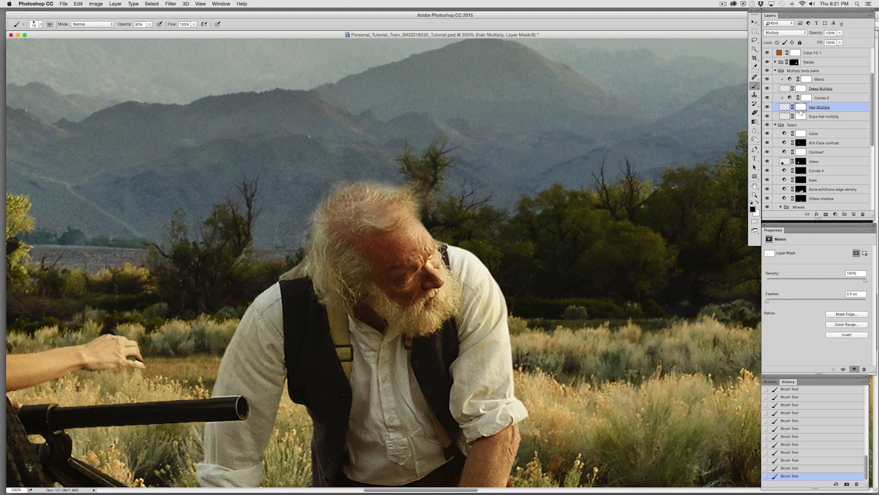
left_click(801, 116)
left_click(768, 117)
left_click(768, 117)
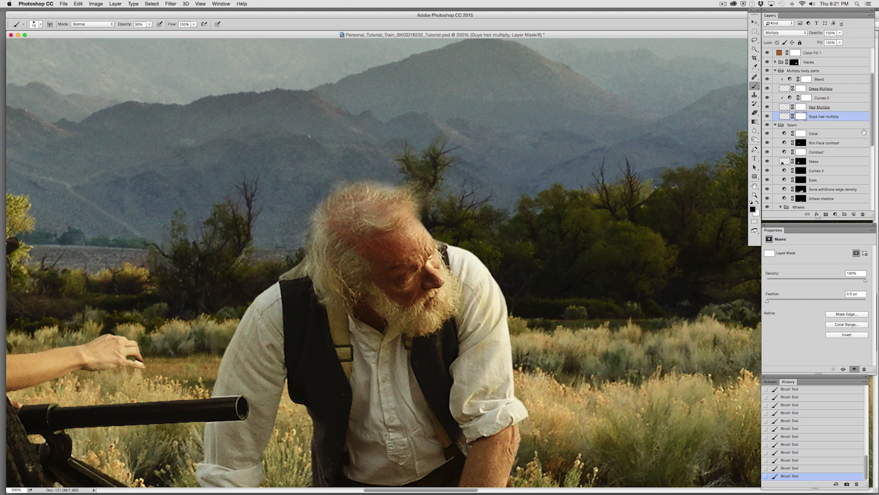
- Try to soften the outline of the bearded man's hair and face on the Talent mask with a large Eraser at 10% opacity
left_click_drag(873, 140, 866, 171)
left_click(800, 151)
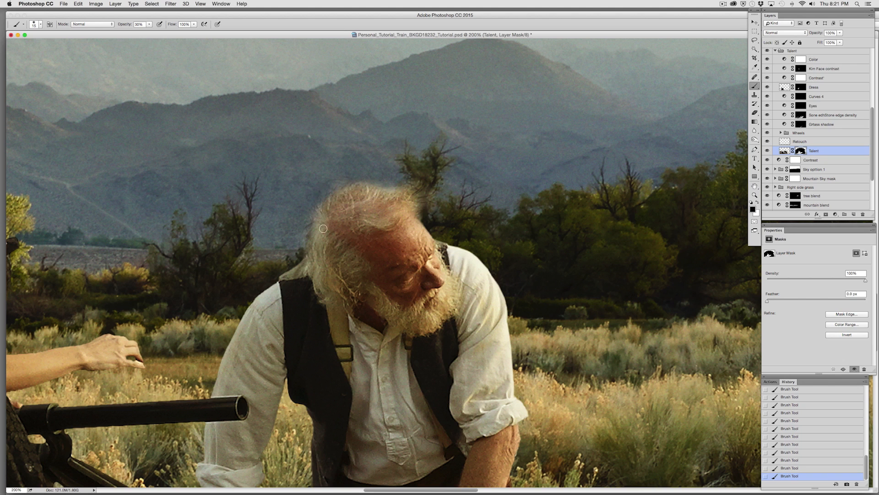
key("4")
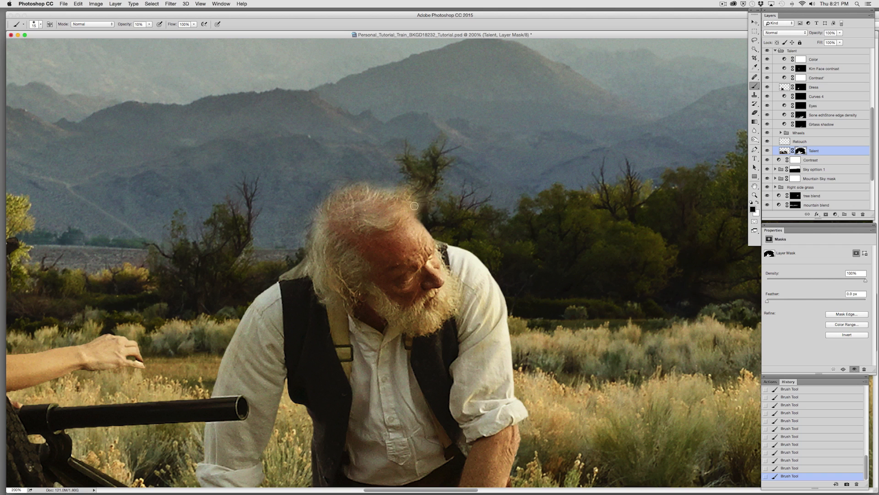
left_click(755, 112)
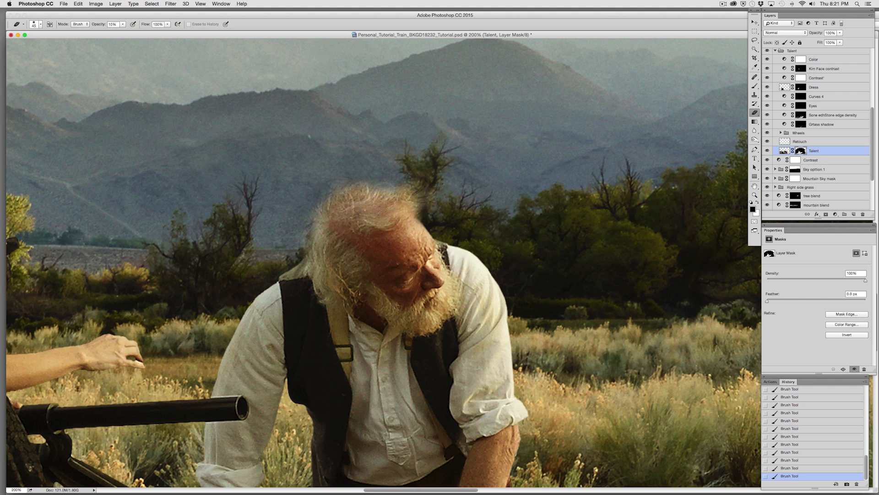
key("bracketright")
key("bracketright")
key("bracketright")
mouse_move(385, 181)
left_mouse_down()
mouse_move(344, 242)
mouse_move(316, 231)
mouse_move(301, 246)
left_mouse_up()
left_click_drag(356, 218, 468, 241)
left_click_drag(416, 229, 392, 266)
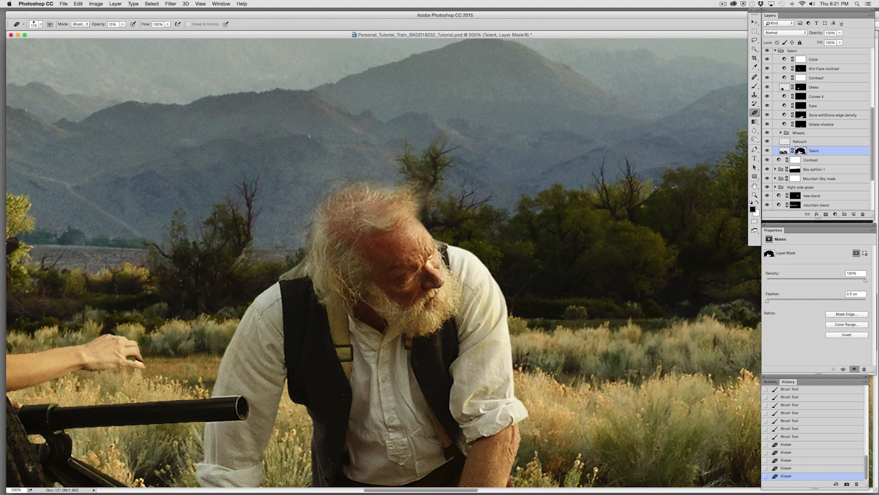
left_click_drag(353, 205, 323, 215)
key("super+minus")
key("super+0")
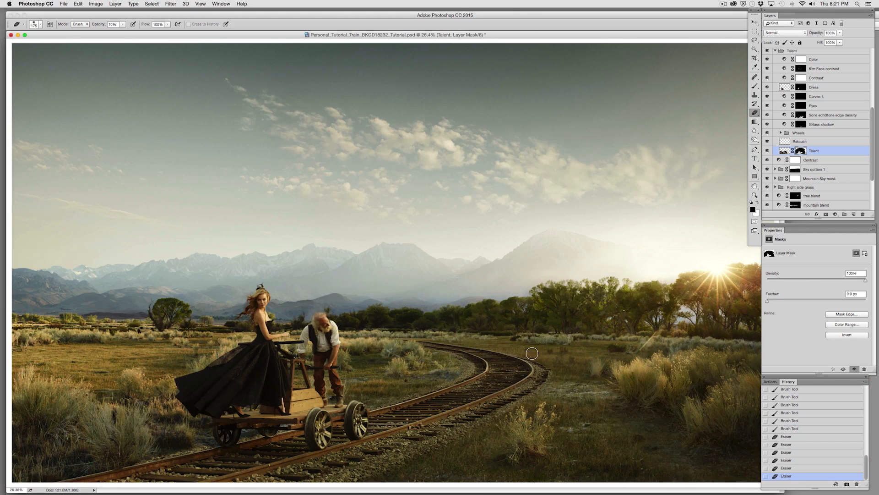
mouse_move(305, 314)
left_mouse_down()
mouse_move(289, 331)
mouse_move(318, 314)
left_mouse_up()
- Revert the Eraser strokes around the bearded man's head and compare his hair before and after them at 200% magnification
key("super+plus")
key("super+plus")
key("super+plus")
key("super+plus")
key("super+plus")
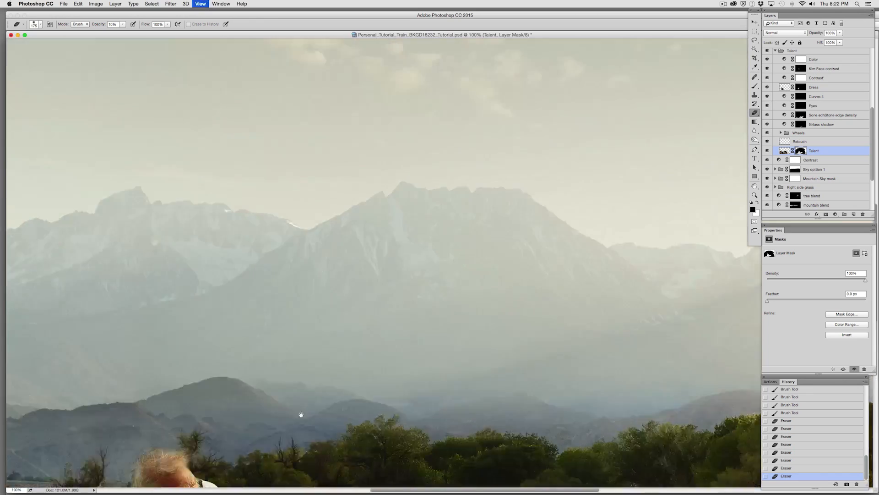
left_click_drag(300, 414, 655, 220)
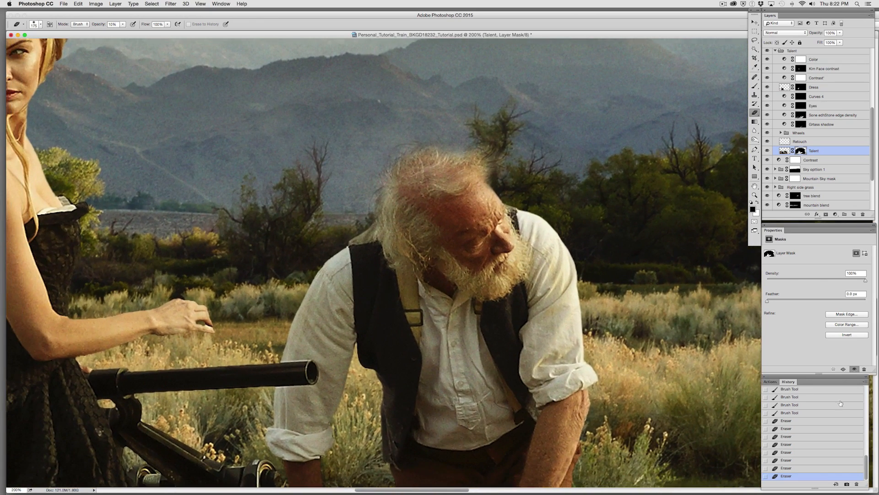
left_click(793, 412)
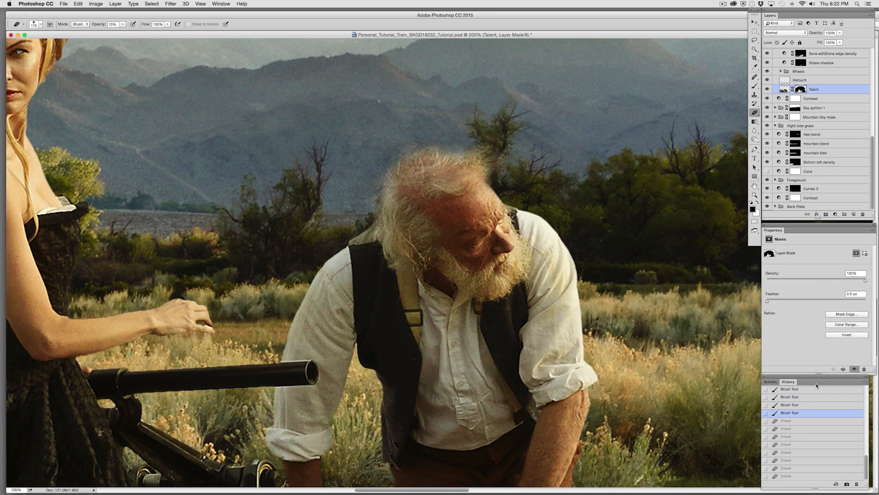
key("super+z")
key("super+z")
key("super+z")
key("super+z")
key("super+z")
key("super+z")
- Lightly rework the Talent mask around the bearded man's hair and far shoulder with a large Eraser at 10% opacity
left_click_drag(380, 171, 390, 211)
left_click_drag(526, 197, 595, 226)
left_click_drag(549, 208, 570, 224)
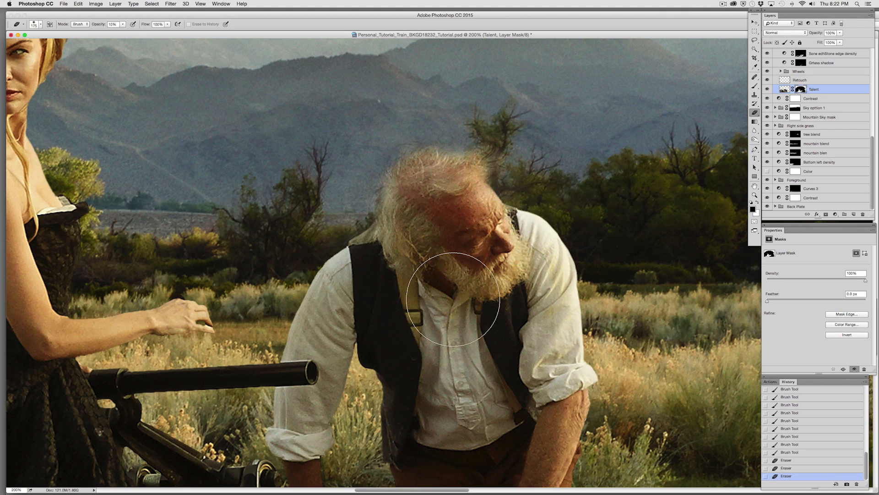
- Clean up the hair edge above the bearded man's forehead by dabbing black on the Talent mask with a small Brush at 10% opacity
key("super+equal")
left_click_drag(484, 269, 434, 352)
left_click(755, 85)
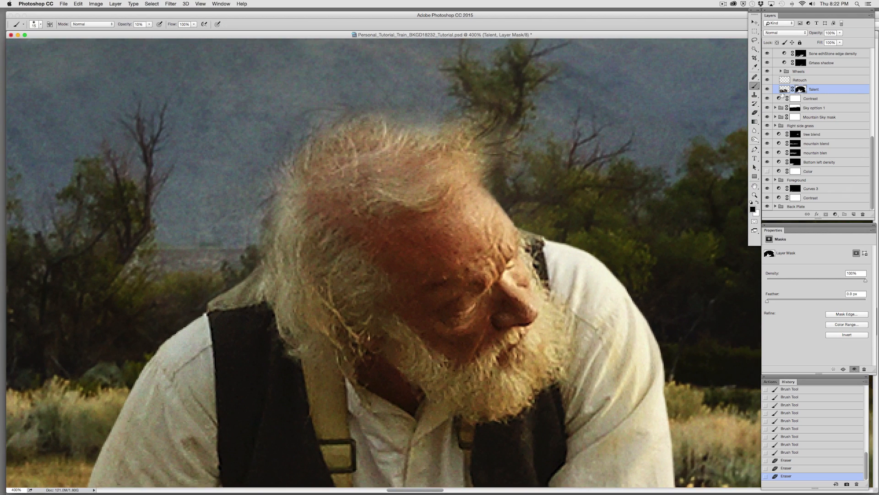
key("bracketleft")
key("bracketleft")
key("bracketleft")
mouse_move(505, 202)
left_mouse_down()
mouse_move(489, 182)
mouse_move(507, 179)
left_mouse_up()
left_click(492, 184)
left_click(494, 185)
left_click(510, 175)
left_click(514, 171)
left_click(509, 157)
left_click(523, 146)
left_click(531, 125)
left_click(513, 133)
left_click(505, 136)
left_click(499, 137)
key("super+0")
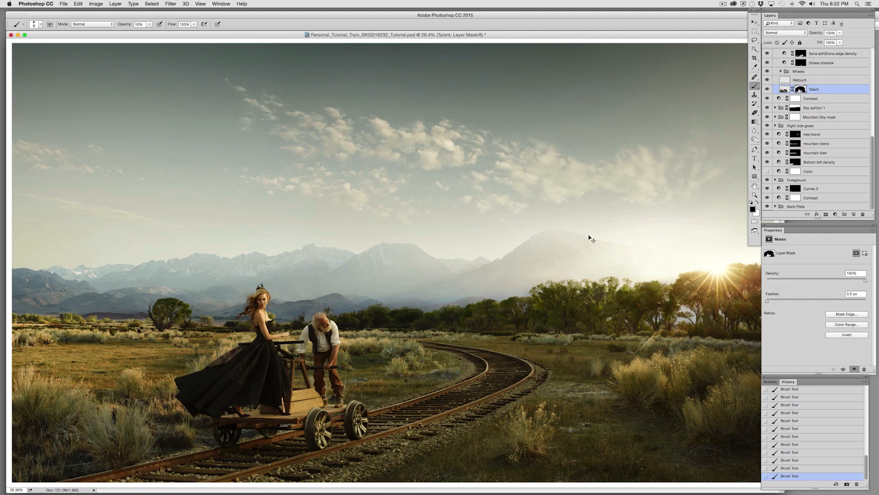
- Heal the dark spot in the upper sky on Layer 1 of the Sky option 1 group with an enlarged Healing Brush
key("super+1")
left_click_drag(337, 343, 520, 163)
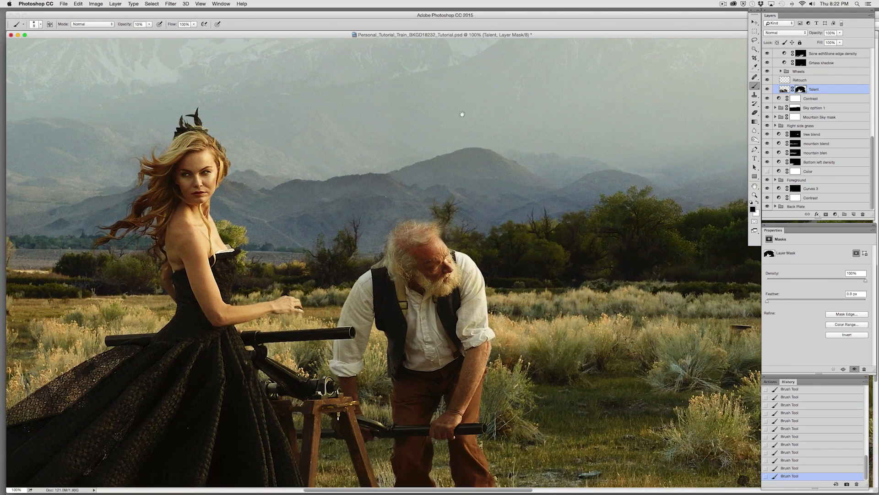
left_click_drag(462, 114, 434, 261)
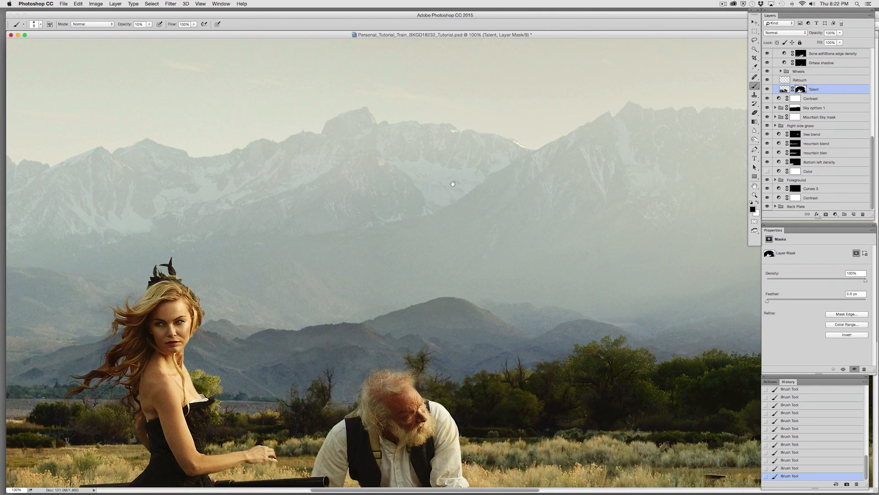
scroll(455, 201, "up", 15)
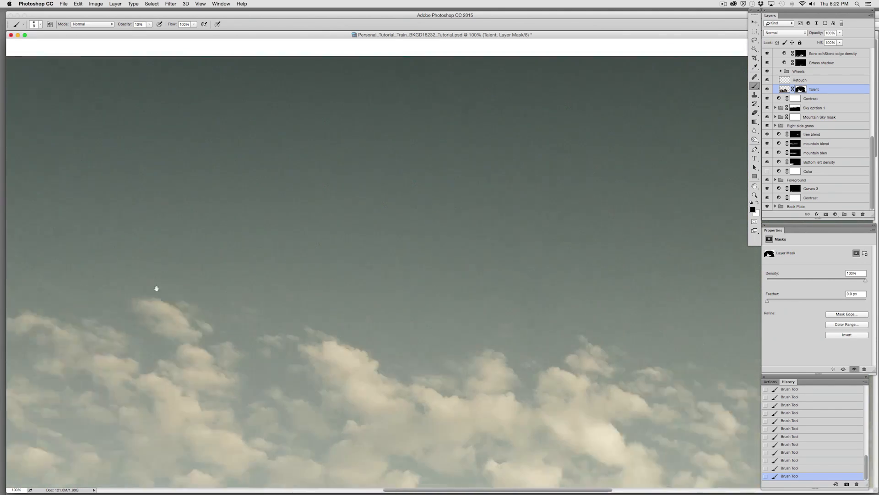
left_click_drag(196, 284, 150, 307)
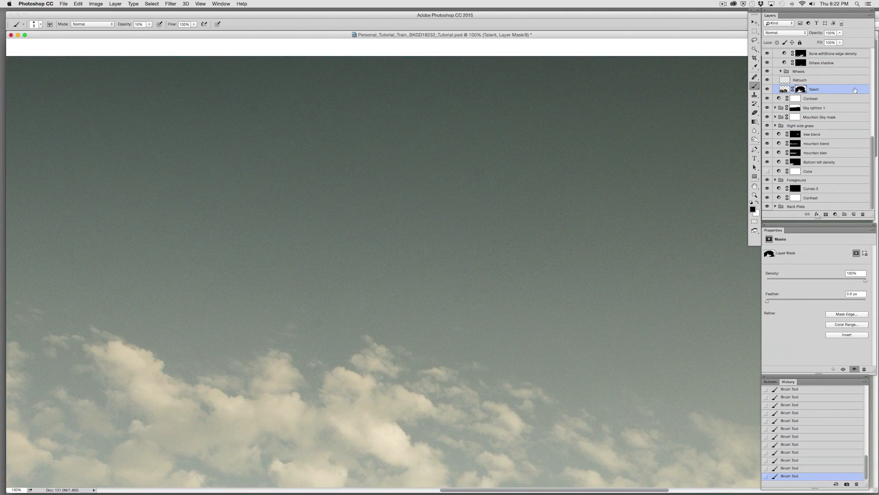
scroll(797, 136, "up", 4)
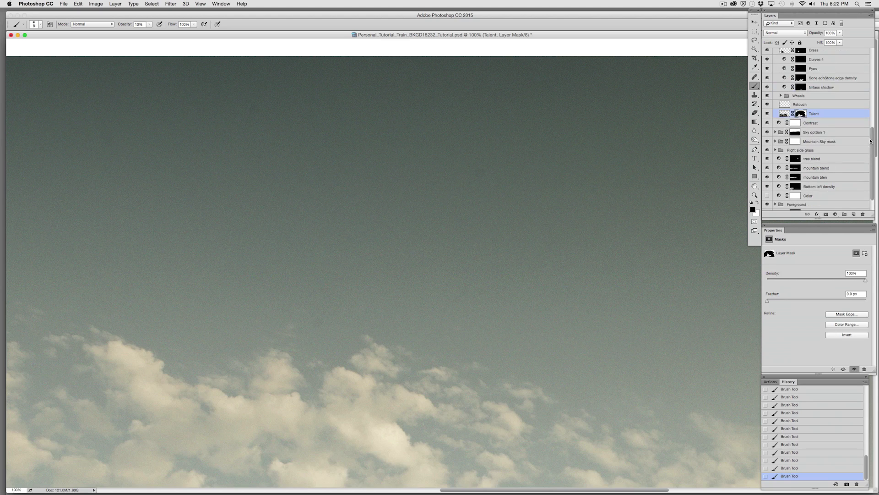
left_click(775, 142)
left_click(785, 188)
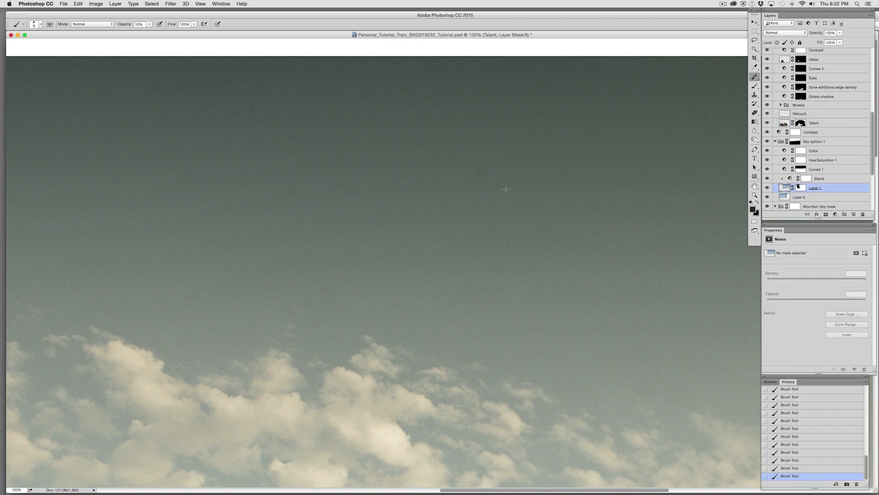
key("j")
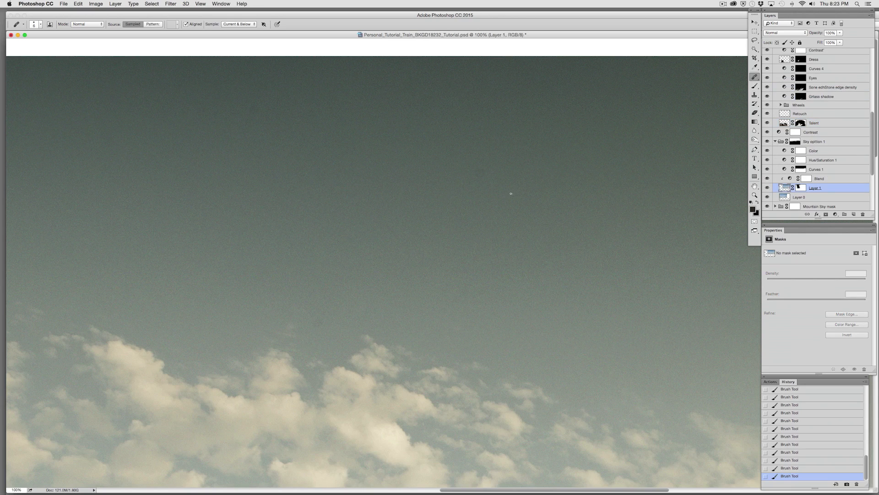
key("]")
key("]")
key("]")
key("]")
key("]")
key("]")
left_click(513, 186, "alt")
left_click(481, 171)
left_click(491, 184)
- Heal the remaining small spots in the dark sky above the clouds on Layer 1
left_click_drag(459, 273, 458, 105)
left_click_drag(447, 295, 438, 463)
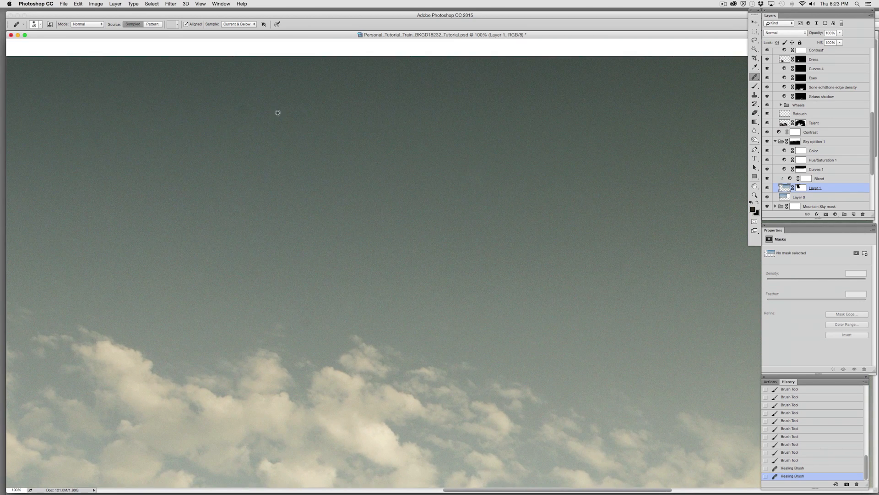
left_click(232, 135)
left_click(227, 121)
left_click(396, 234)
- Examine the mountains, tree line, grass and curved railway tracks at 100% and 200% magnification
left_click_drag(465, 345, 470, 44)
left_click_drag(452, 295, 451, 54)
left_click_drag(419, 378, 418, 200)
left_click_drag(431, 370, 429, 332)
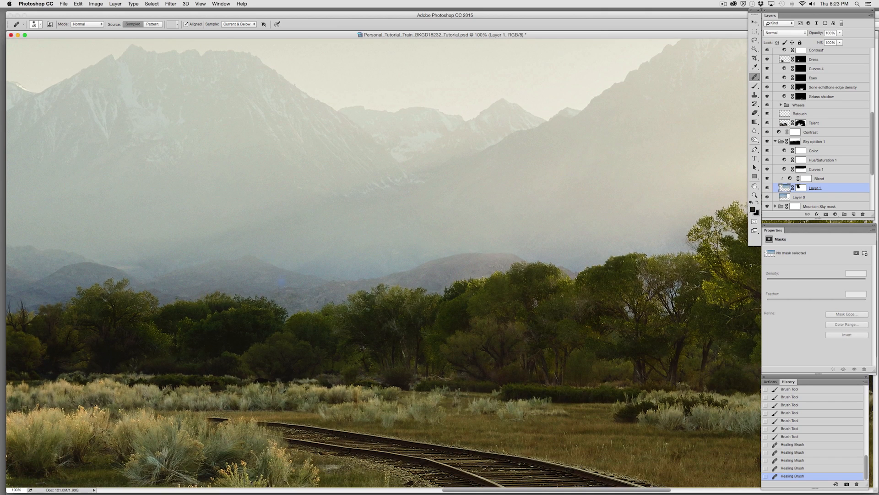
left_click_drag(317, 303, 343, 335)
scroll(341, 335, "down", 6)
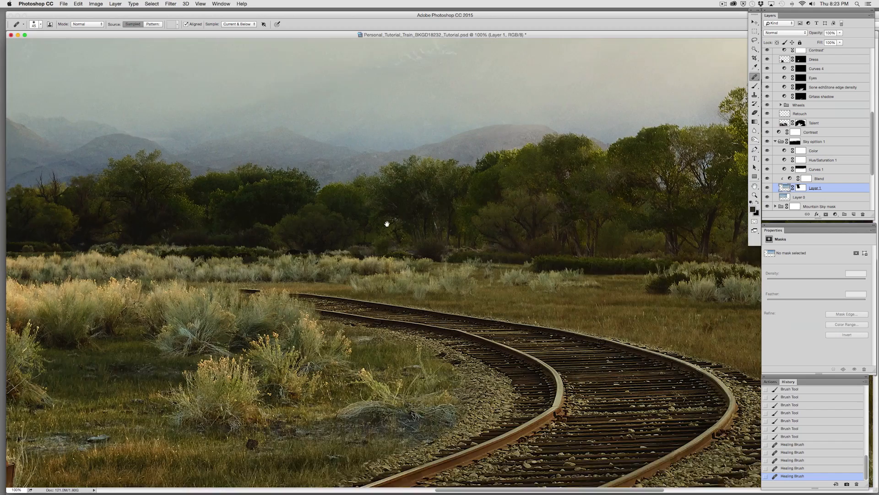
scroll(411, 341, "down", 3)
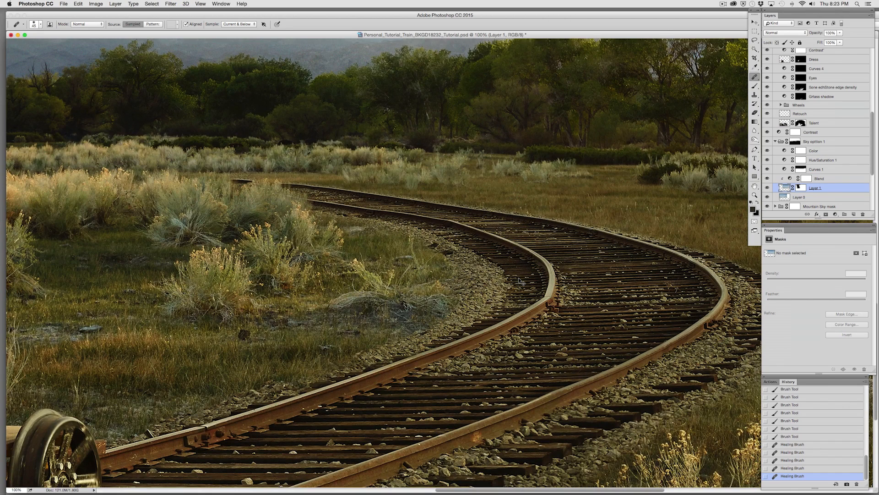
key("super+plus")
scroll(519, 276, "down", 3)
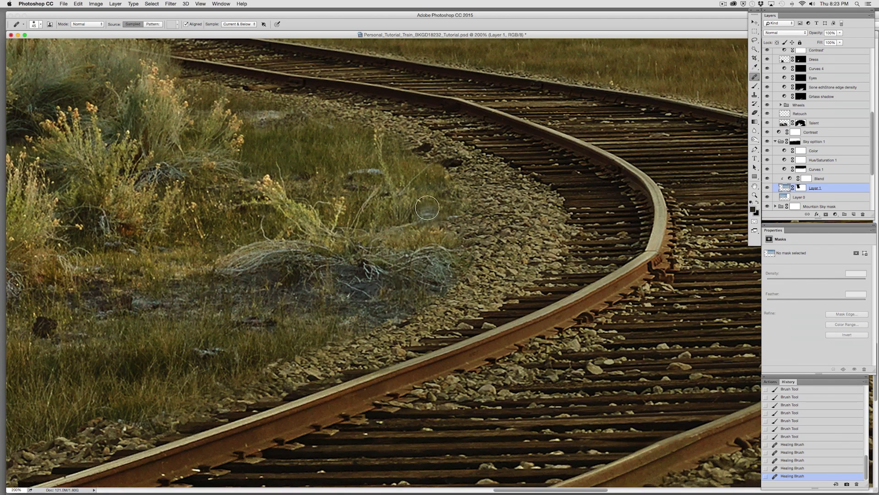
scroll(435, 211, "down", 5)
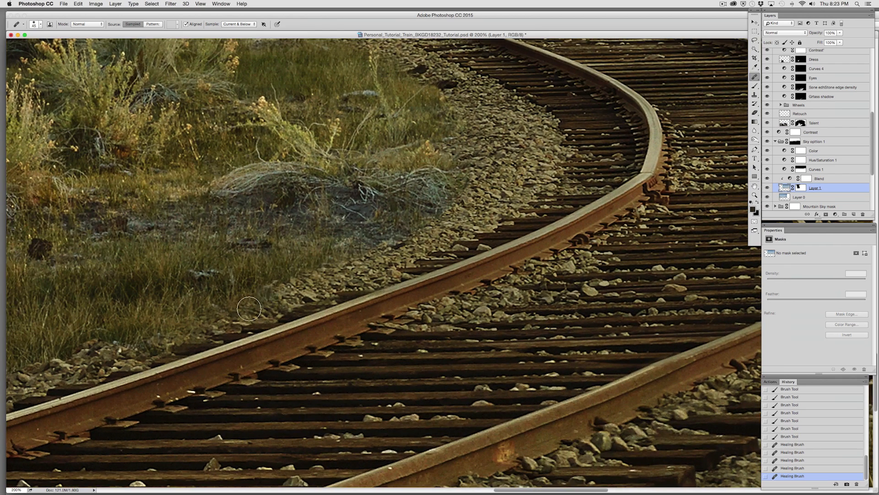
- Blend the gravel edge beside the dry bush into the grass by dabbing black on the Tracks group mask with a small Brush
left_click(776, 142)
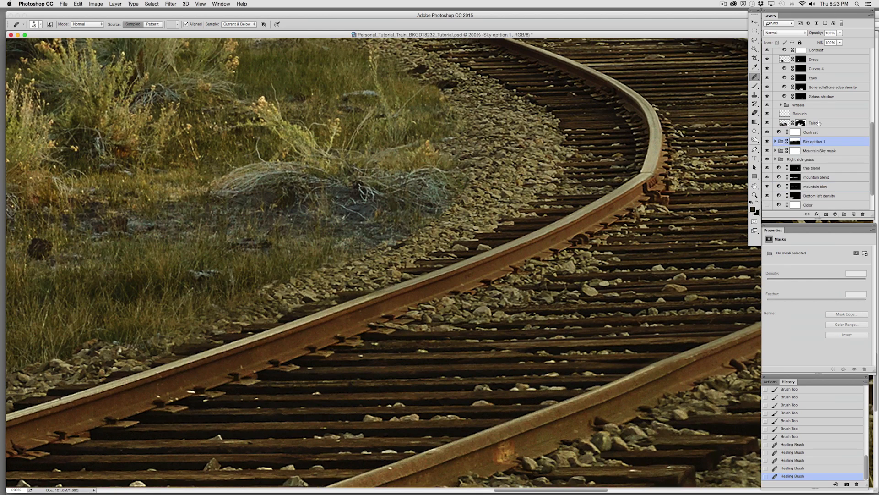
left_click_drag(871, 142, 857, 68)
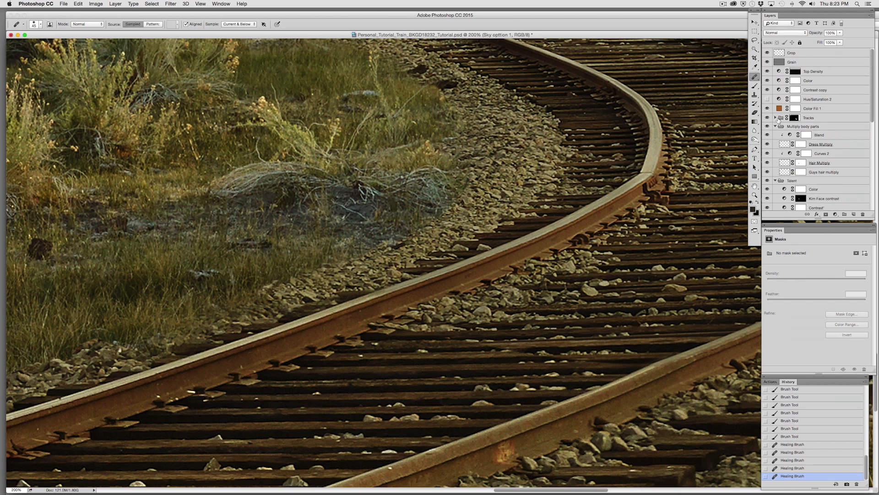
left_click(795, 118)
key("b")
left_click(431, 227)
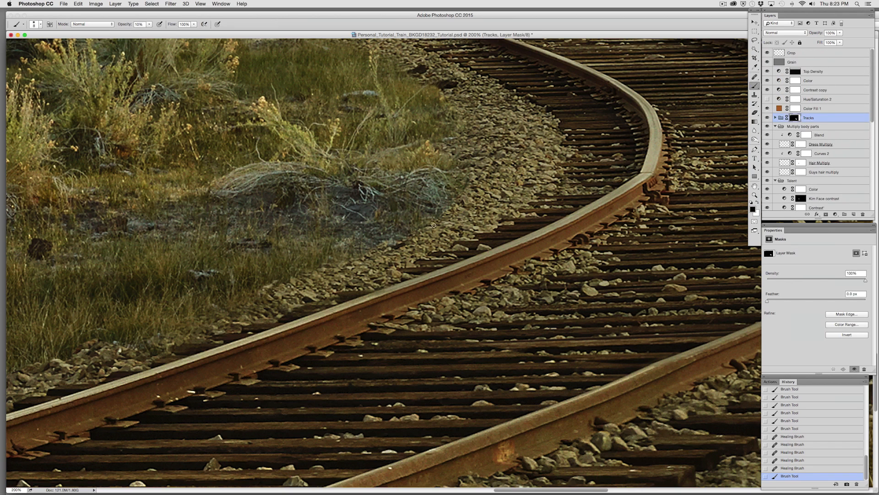
left_click_drag(435, 226, 422, 229)
left_click(410, 237)
left_click(398, 242)
left_click(381, 245)
left_click(367, 251)
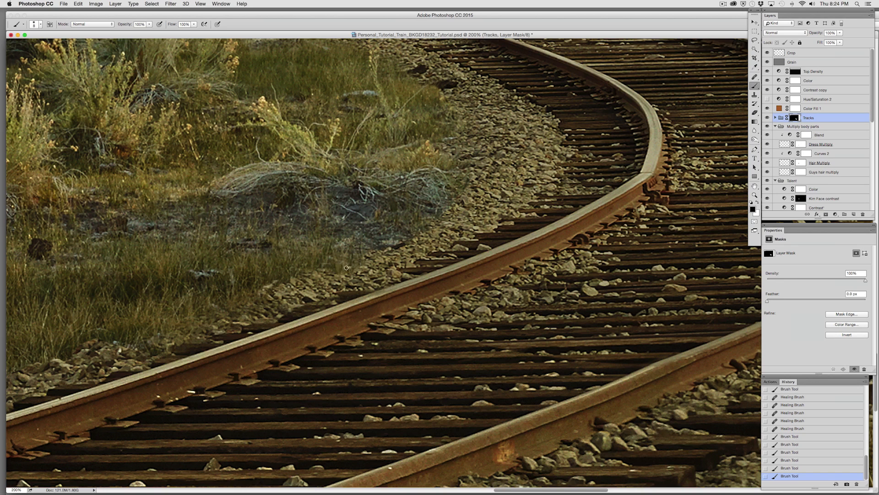
- Soften the transition from grass to gravel along the inner rail on the Tracks mask with a larger Brush at 40% opacity
left_click(308, 276)
key("]")
key("]")
key("]")
key("]")
key("]")
key("]")
left_click(315, 275)
left_click(325, 275)
left_click(355, 263)
left_click(394, 244)
mouse_move(368, 257)
left_mouse_down()
mouse_move(429, 228)
mouse_move(420, 232)
left_mouse_up()
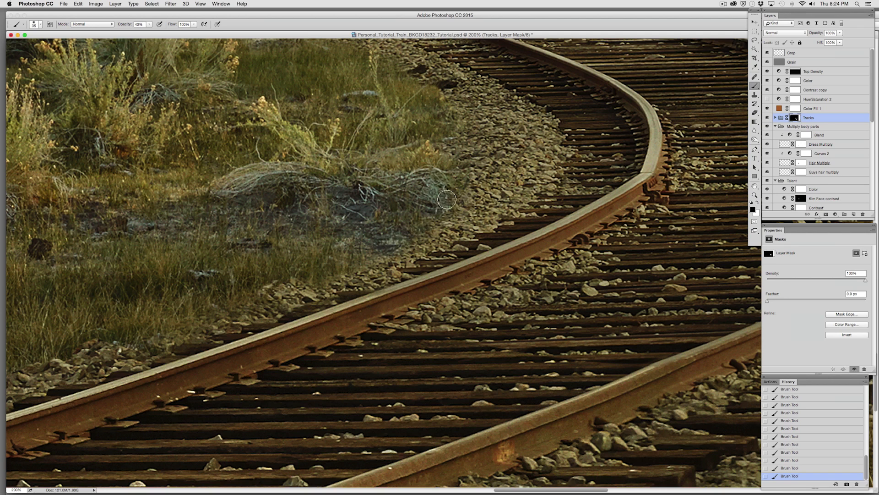
- Try to darken the gravel and grass edge along the inner rail on the Shadow edge mask with a large Eraser, raising its opacity to 70%
left_click(776, 118)
left_click(800, 128)
left_click(755, 112)
left_click_drag(388, 191, 438, 184)
mouse_move(488, 160)
left_mouse_down()
mouse_move(414, 210)
mouse_move(375, 254)
left_mouse_up()
key("7")
mouse_move(512, 130)
left_mouse_down()
mouse_move(414, 244)
mouse_move(365, 250)
left_mouse_up()
mouse_move(545, 89)
left_mouse_down()
mouse_move(434, 201)
mouse_move(387, 231)
mouse_move(98, 328)
left_mouse_up()
left_click_drag(360, 262, 341, 246)
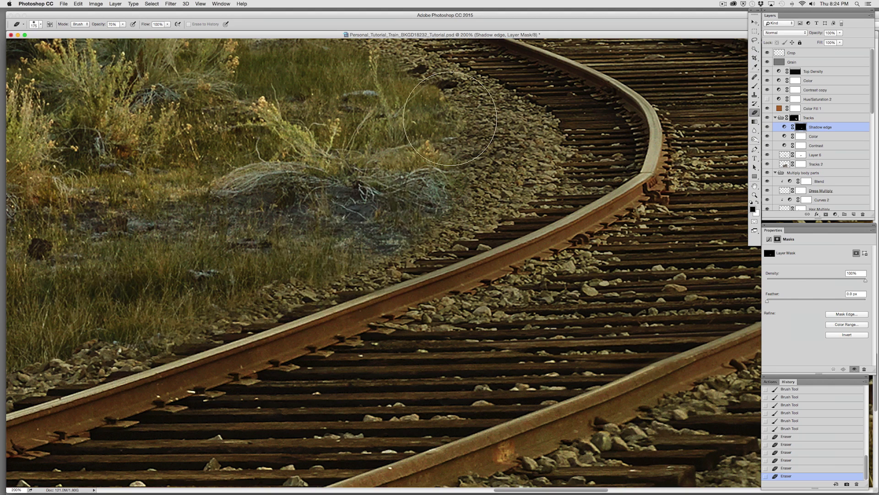
mouse_move(526, 223)
left_mouse_down()
mouse_move(531, 278)
mouse_move(581, 365)
left_mouse_up()
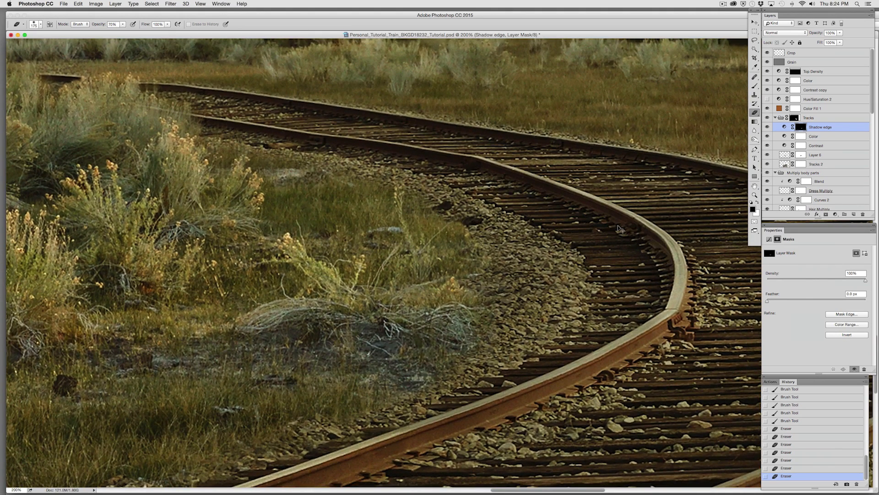
key("super+0")
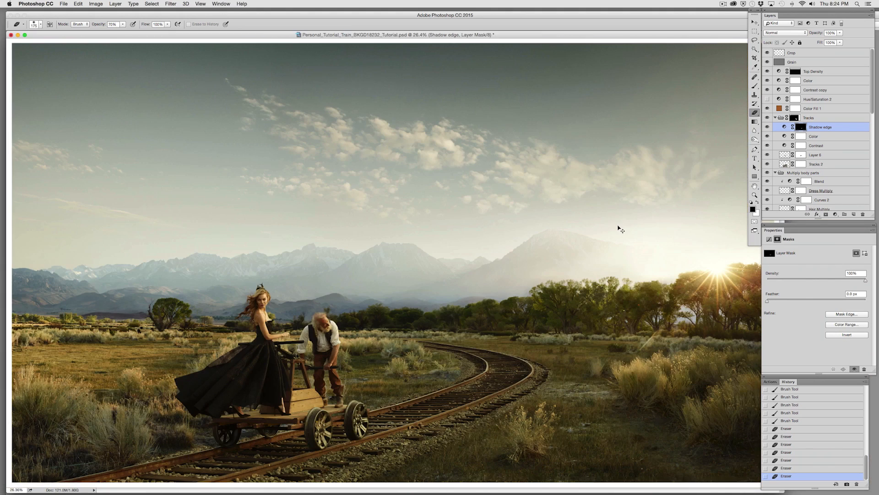
- Revert the Eraser strokes on the Shadow edge mask and compare the whole image with and without them
left_click(795, 422)
key("super+z")
key("super+z")
key("super+z")
key("super+z")
key("super+z")
key("super+z")
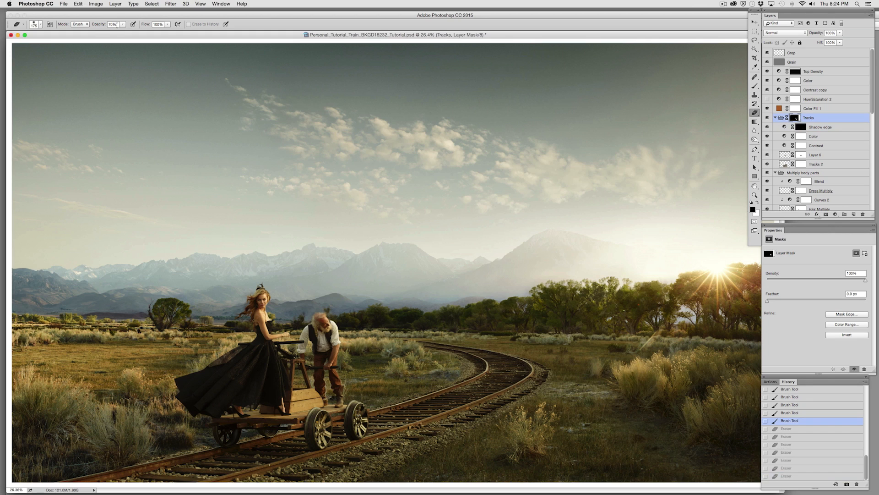
- Try to blend the gravel and grass edge along the inner rail on the Tracks mask with the Eraser at 30% opacity
mouse_move(466, 367)
left_mouse_down()
mouse_move(441, 378)
mouse_move(451, 377)
left_mouse_up()
left_click_drag(454, 373, 448, 376)
left_click_drag(464, 369, 439, 379)
left_click_drag(461, 365, 399, 400)
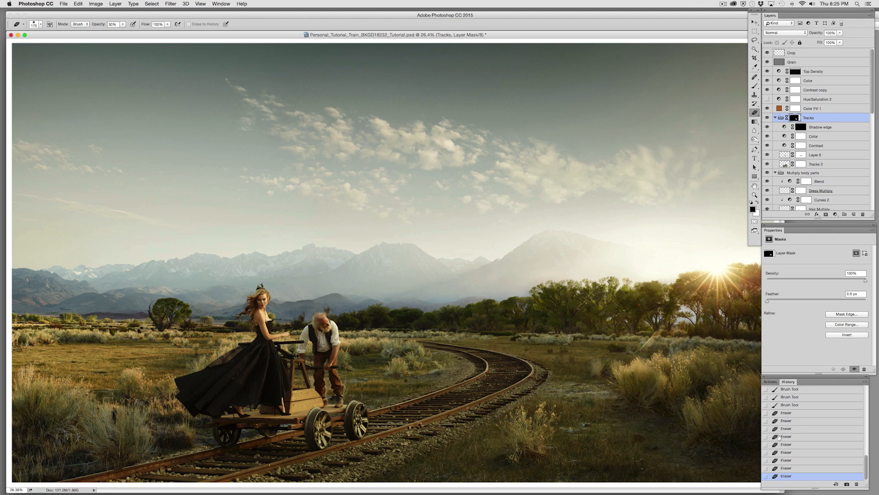
left_click(787, 406)
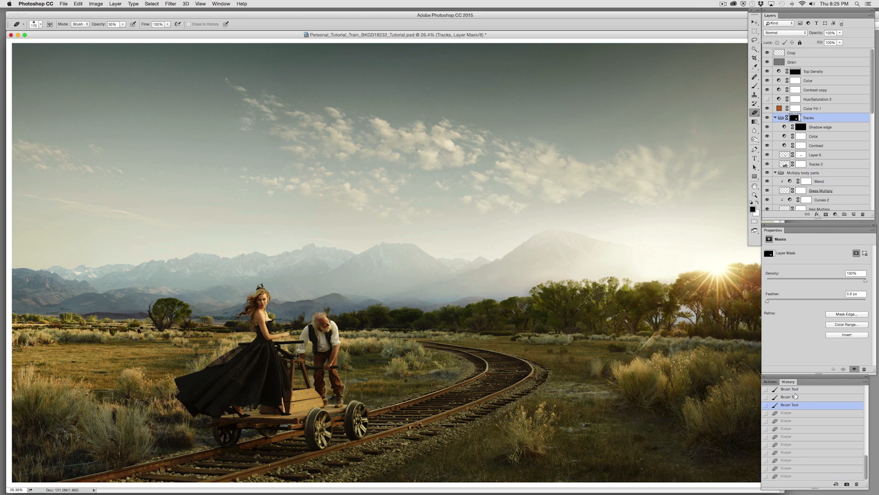
left_click(790, 421)
left_click(790, 406)
- Adjust the ground along the inner and outer track edges on the Shadow edge mask with the Eraser, undoing the unwanted strokes
left_click(801, 128)
mouse_move(464, 367)
left_mouse_down()
mouse_move(441, 383)
mouse_move(446, 378)
left_mouse_up()
mouse_move(458, 371)
left_mouse_down()
mouse_move(435, 377)
mouse_move(441, 380)
left_mouse_up()
left_click_drag(551, 379, 498, 437)
key("super+z")
key("super+z")
left_click_drag(499, 439, 492, 428)
key("super+z")
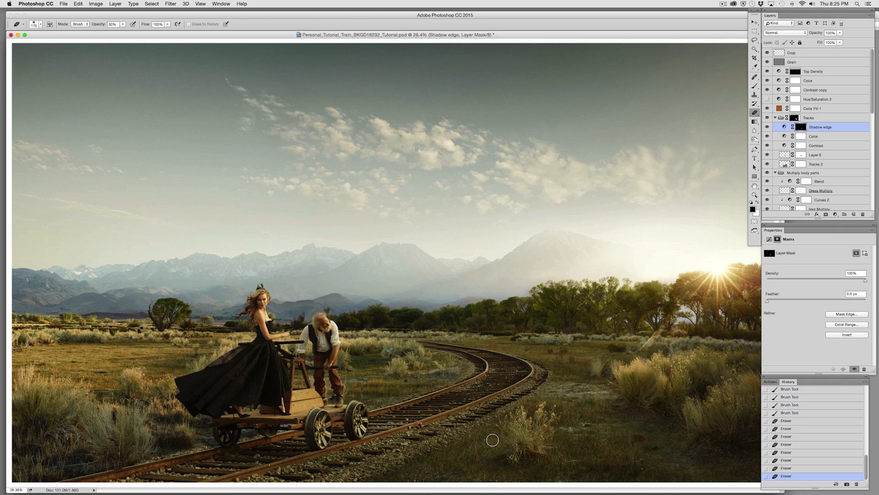
- Clone out the dark stray piece in the gravel beside the inner rail on the Retouch layer with a small Clone Stamp
key("super+plus")
key("super+plus")
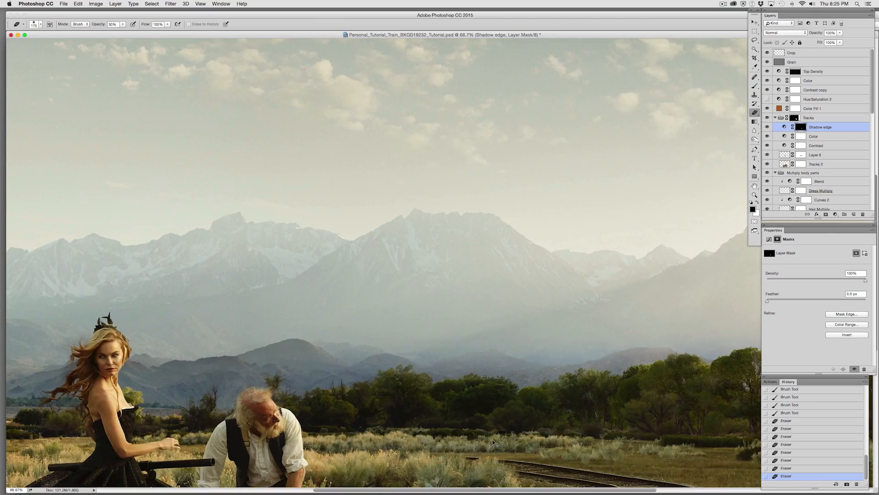
key("super+plus")
key("super+plus")
left_click_drag(493, 440, 452, 237)
left_click_drag(471, 272, 475, 128)
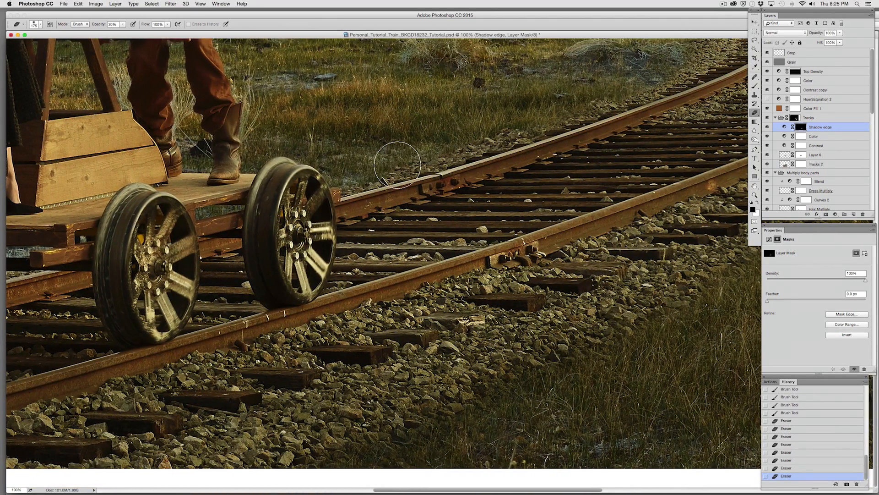
key("super+plus")
left_click_drag(508, 182, 586, 325)
left_click_drag(874, 108, 866, 171)
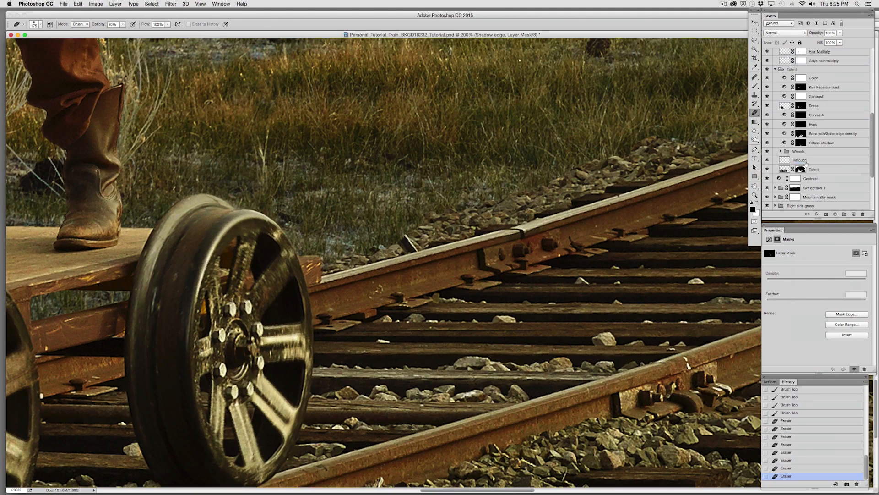
left_click(779, 162)
left_click(755, 95)
key("bracketleft")
key("bracketleft")
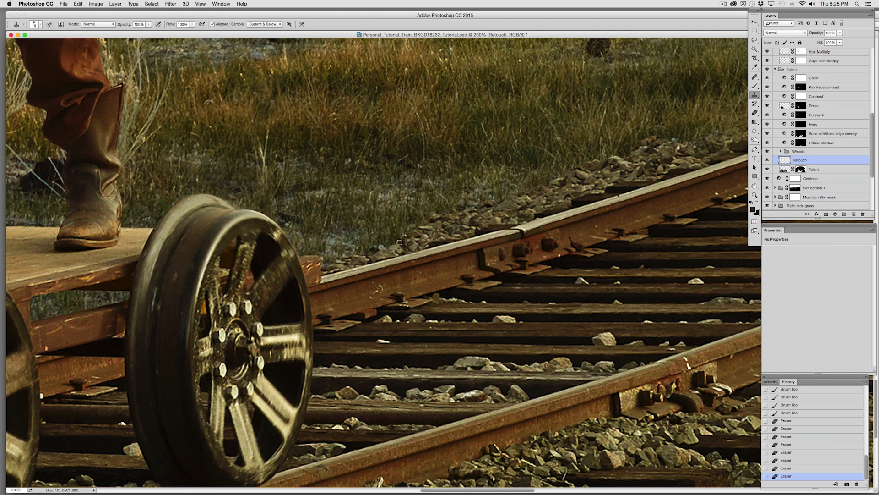
left_click(406, 233)
- Try to paint over the gravel edge along the inner rail on the Retouch layer with the Brush at 40% opacity
left_click(755, 86)
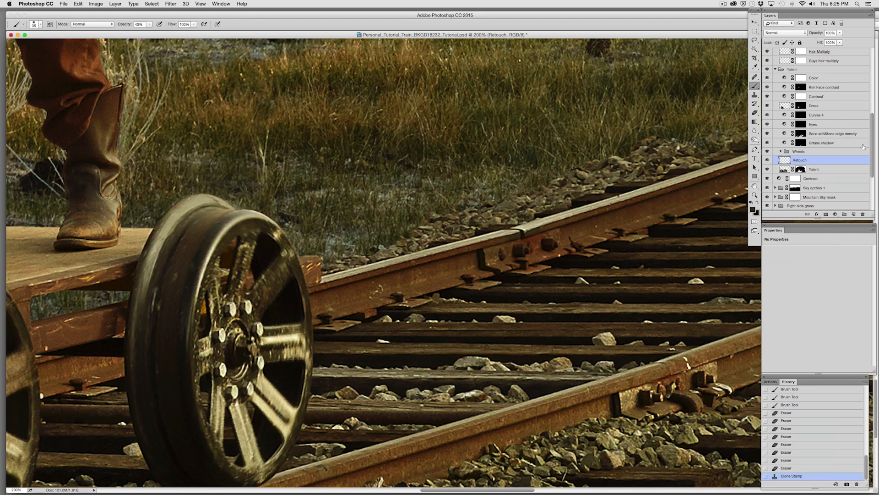
left_click(768, 133)
left_click(767, 134)
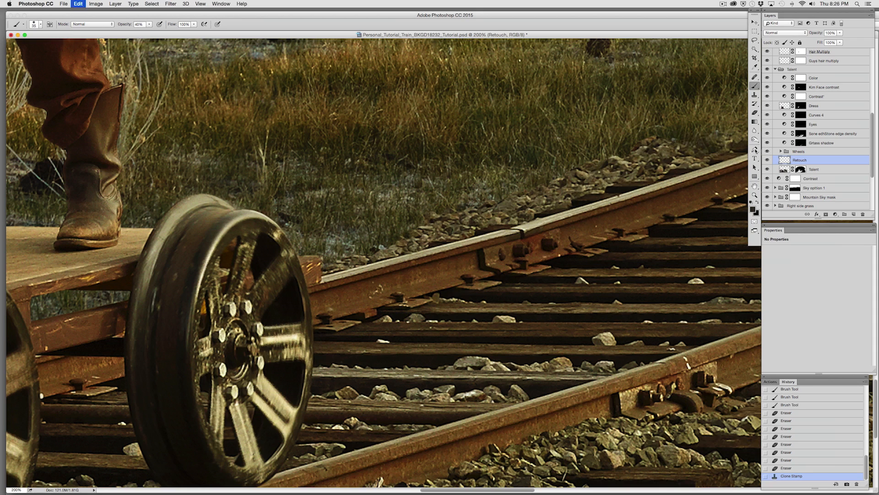
mouse_move(710, 150)
left_mouse_down()
mouse_move(586, 163)
mouse_move(523, 217)
left_mouse_up()
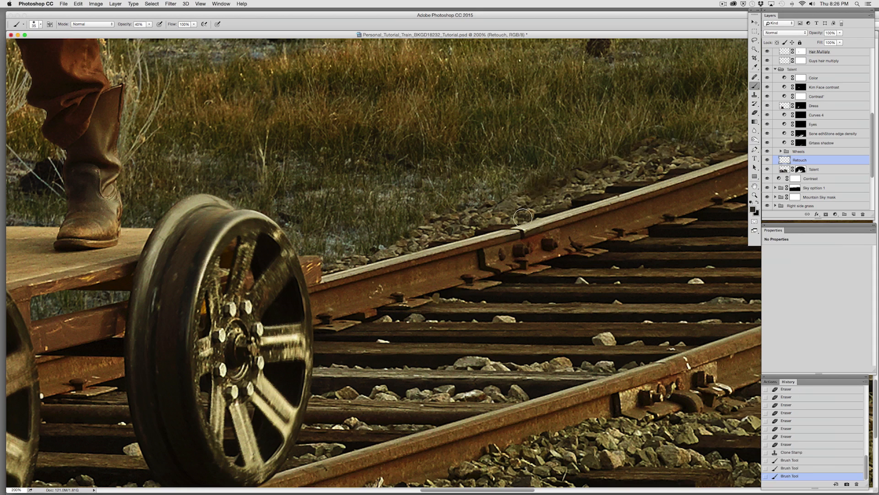
left_click(791, 453)
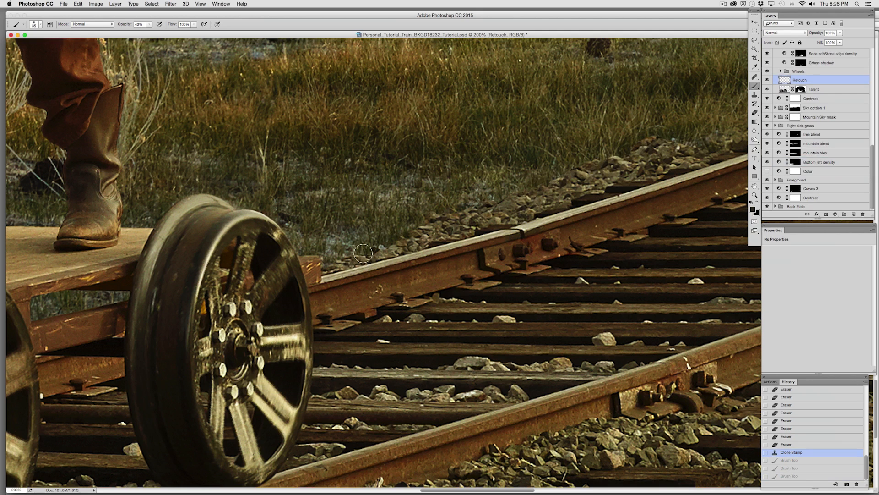
- Select the gravel edge along the inner rail by painting it in Quick Mask mode and inverting the resulting selection
key("q")
mouse_move(710, 148)
left_mouse_down()
mouse_move(666, 145)
mouse_move(586, 166)
mouse_move(527, 197)
mouse_move(461, 211)
mouse_move(414, 244)
mouse_move(322, 269)
left_mouse_up()
left_click_drag(506, 214, 274, 279)
mouse_move(493, 207)
left_mouse_down()
mouse_move(561, 160)
mouse_move(677, 137)
left_mouse_up()
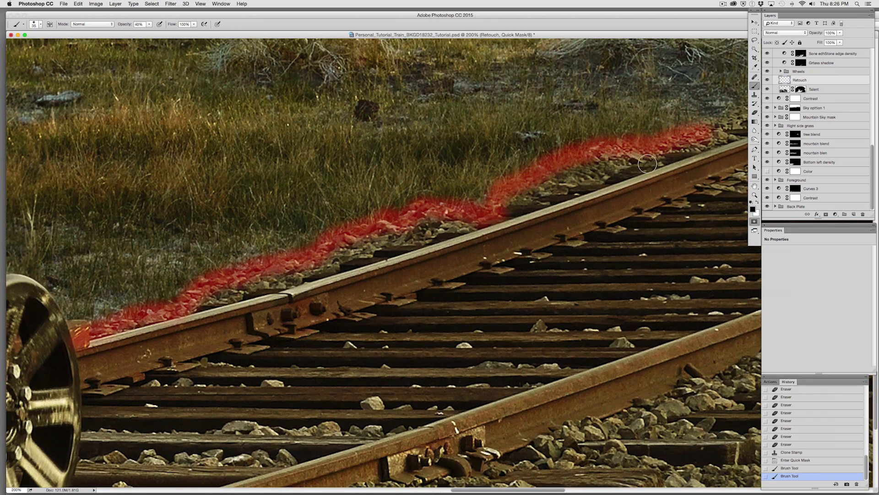
left_click(752, 224)
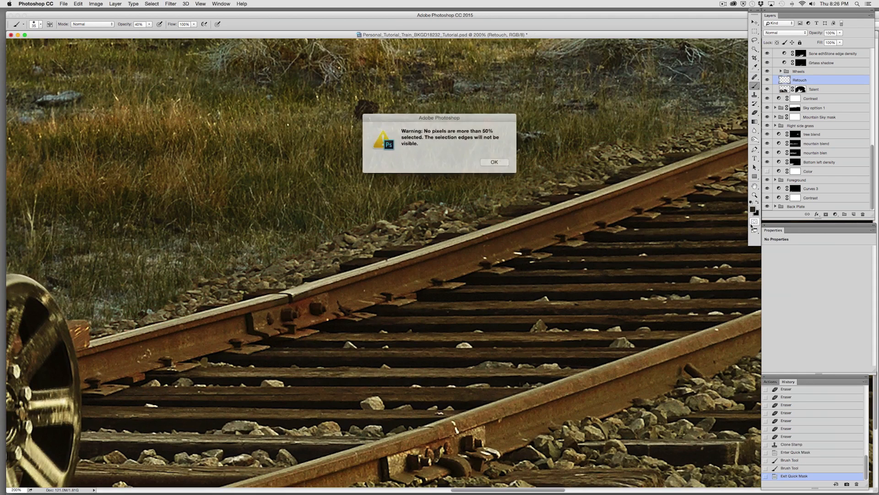
left_click(491, 161)
key("super+shift+i")
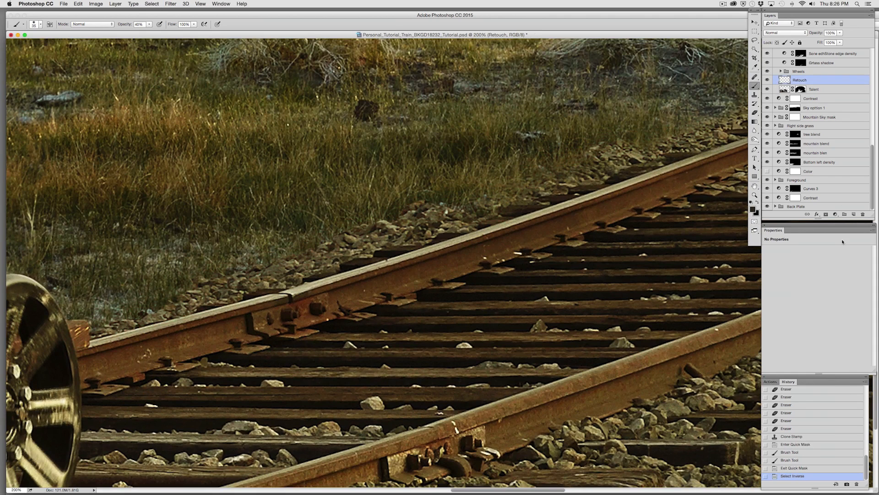
- Add a brightening Curves adjustment above Curves 3 for the selected gravel edge and compare the image with and without it
left_click(803, 206)
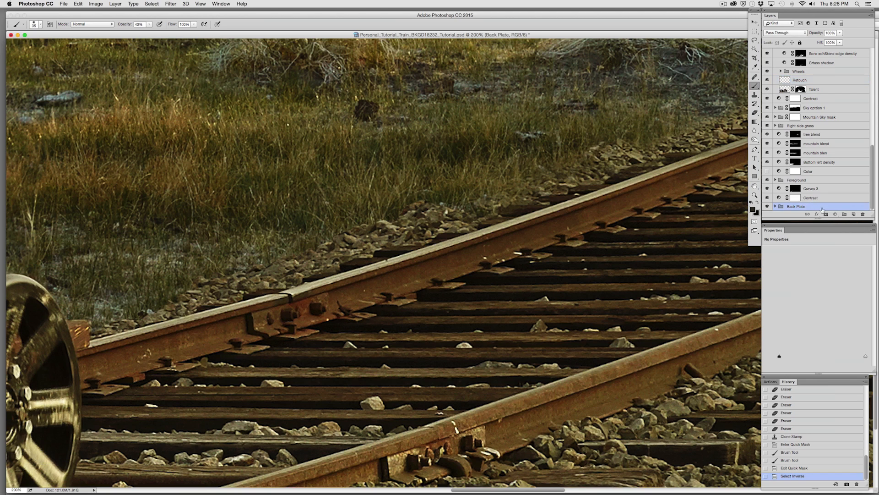
left_click(822, 189)
left_click(840, 213)
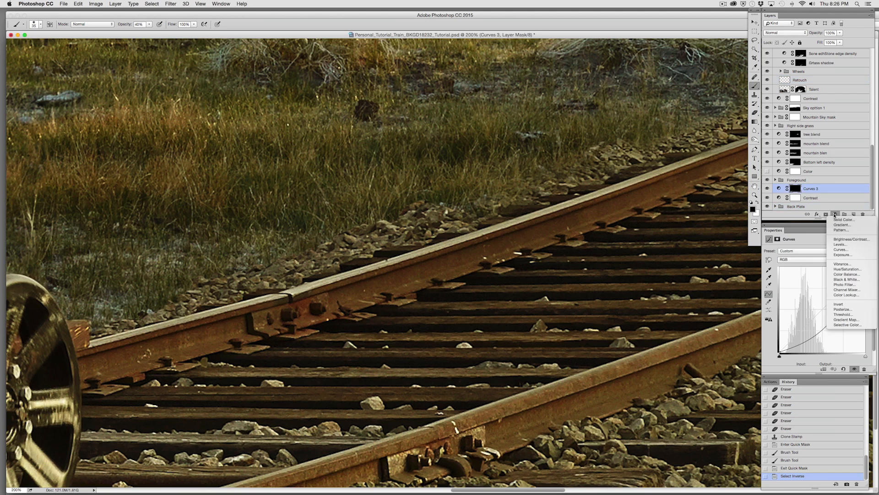
left_click(838, 252)
mouse_move(825, 308)
left_mouse_down()
mouse_move(831, 328)
mouse_move(811, 310)
left_mouse_up()
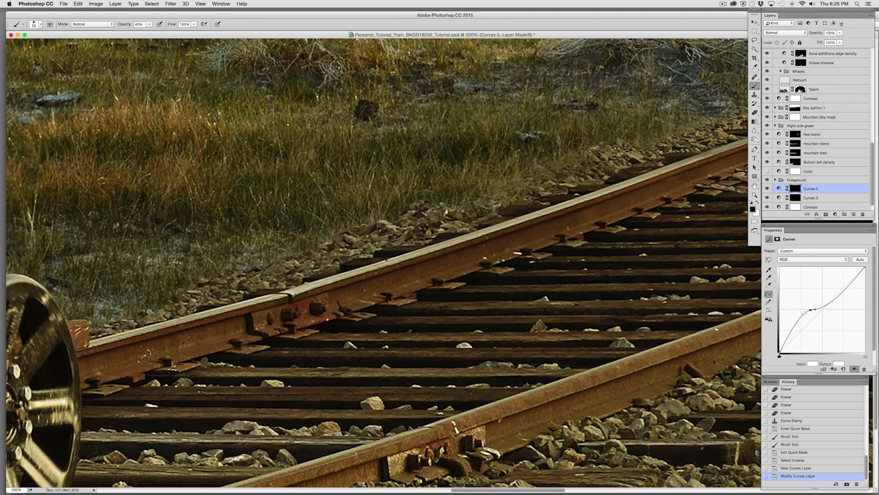
left_click_drag(810, 312, 710, 286)
mouse_move(816, 310)
left_mouse_down()
mouse_move(824, 319)
mouse_move(814, 309)
left_mouse_up()
left_click_drag(814, 309, 812, 309)
left_click(768, 189)
left_click(767, 188)
- Blend the inner gravel edge into the grass on the stone edge density mask with a large Eraser at 70% opacity, and select the grass shadow mask
mouse_move(869, 162)
left_mouse_down()
mouse_move(865, 100)
mouse_move(858, 120)
left_mouse_up()
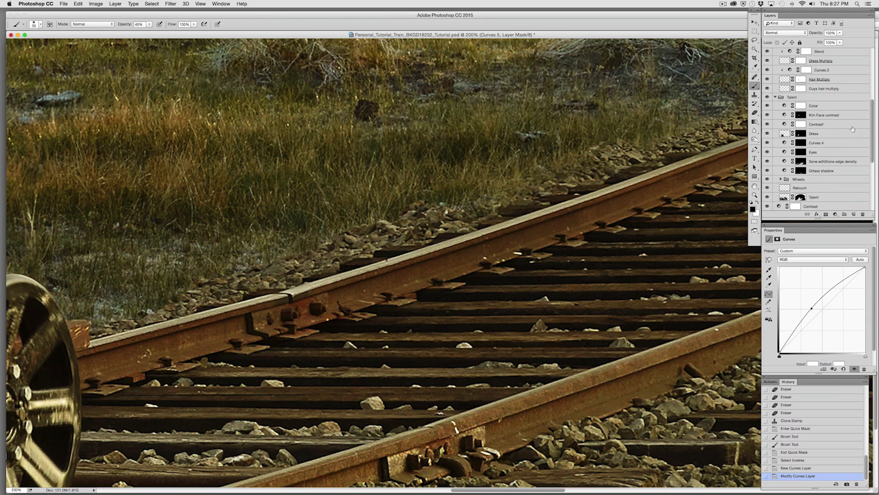
left_click(800, 161)
left_click(754, 112)
mouse_move(372, 216)
left_mouse_down()
mouse_move(410, 215)
mouse_move(137, 325)
left_mouse_up()
left_click_drag(316, 239, 311, 256)
key("7")
left_click_drag(386, 209, 196, 291)
left_click_drag(224, 264, 514, 166)
left_click_drag(338, 203, 292, 222)
left_click_drag(677, 101, 655, 107)
mouse_move(179, 267)
left_mouse_down()
mouse_move(294, 236)
mouse_move(184, 275)
mouse_move(195, 259)
left_mouse_up()
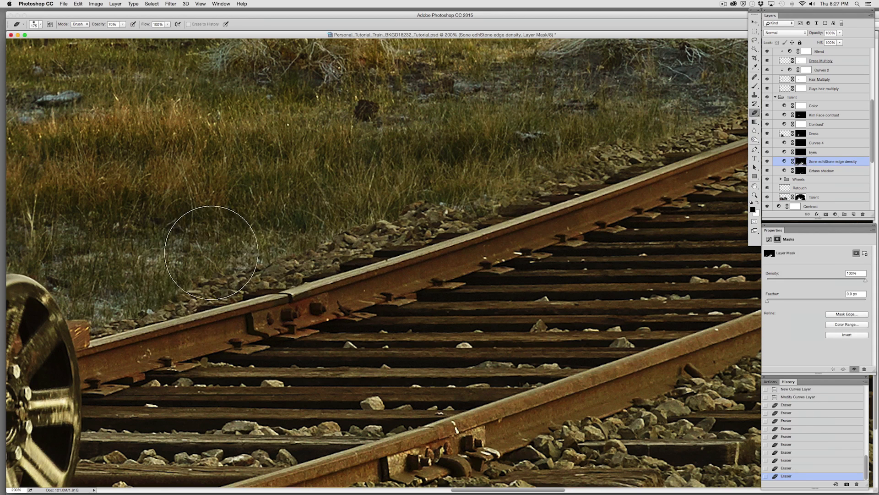
key("backslash")
key("backslash")
left_click(803, 172)
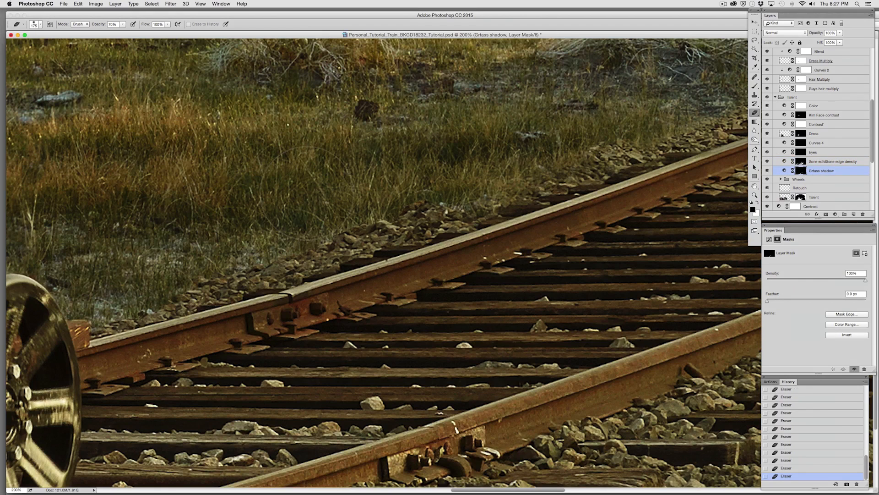
key("3")
- Fill a lassoed patch at the inner gravel edge with black on the Talent mask, refilling it after nudging the outline
left_click(800, 198)
key("l")
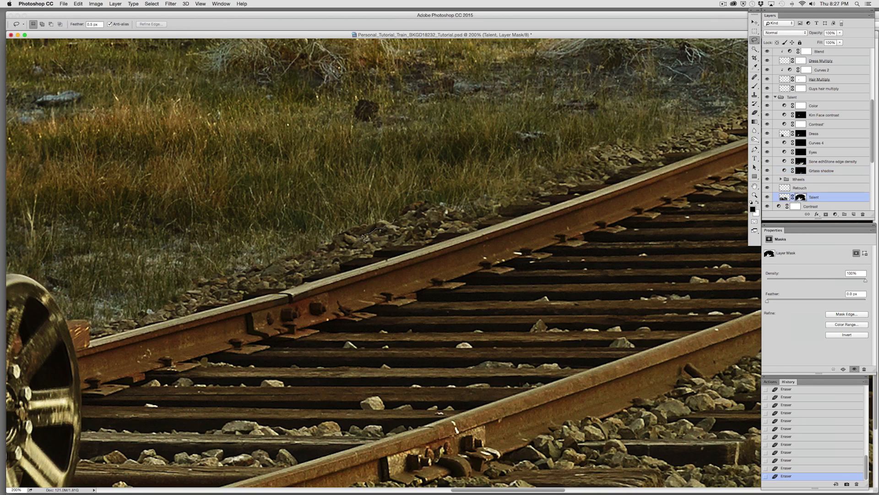
left_click_drag(324, 242, 383, 203)
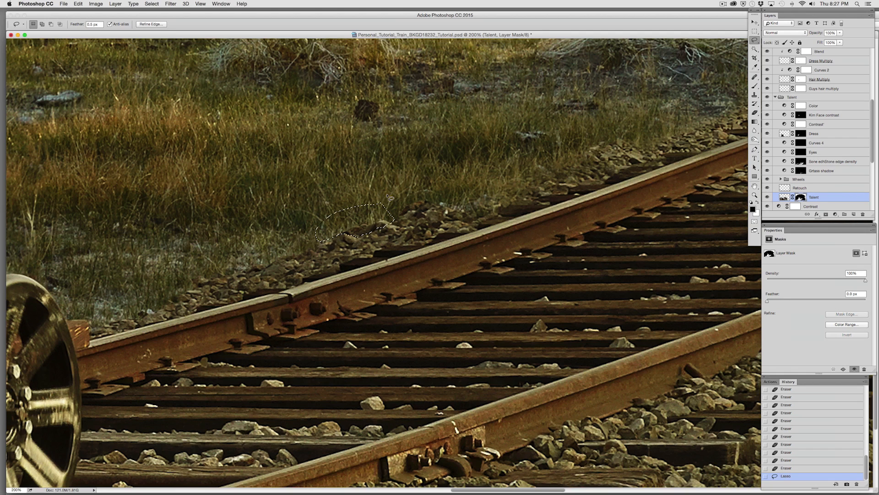
key("alt+BackSpace")
key("ctrl+d")
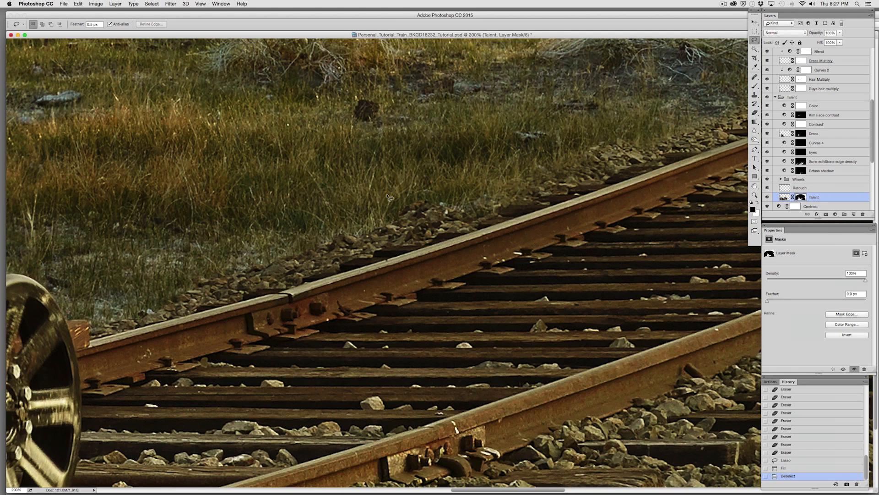
key("ctrl+z")
key("Right")
key("alt+BackSpace")
key("ctrl+d")
- Choose the 134 px grass-blade brush tip for painting the outer gravel edge on the Talent mask
left_click_drag(540, 331, 496, 154)
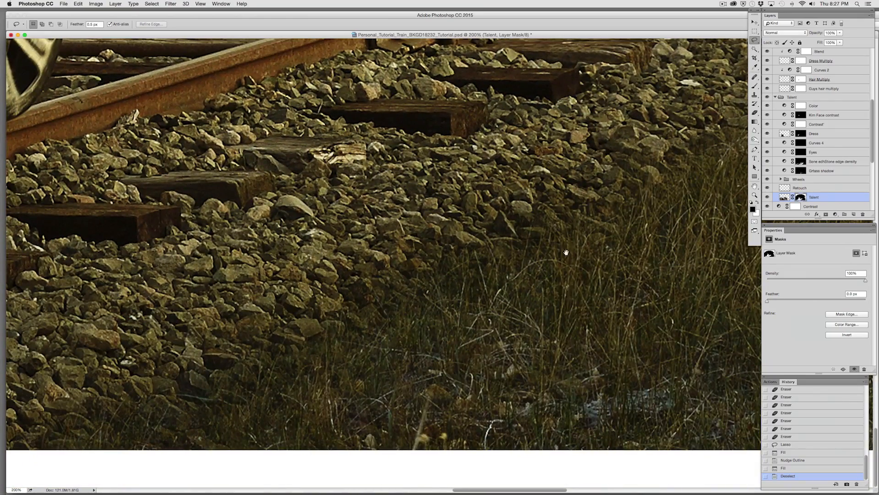
left_click_drag(637, 278, 232, 257)
left_click_drag(312, 261, 321, 381)
left_click_drag(387, 335, 427, 257)
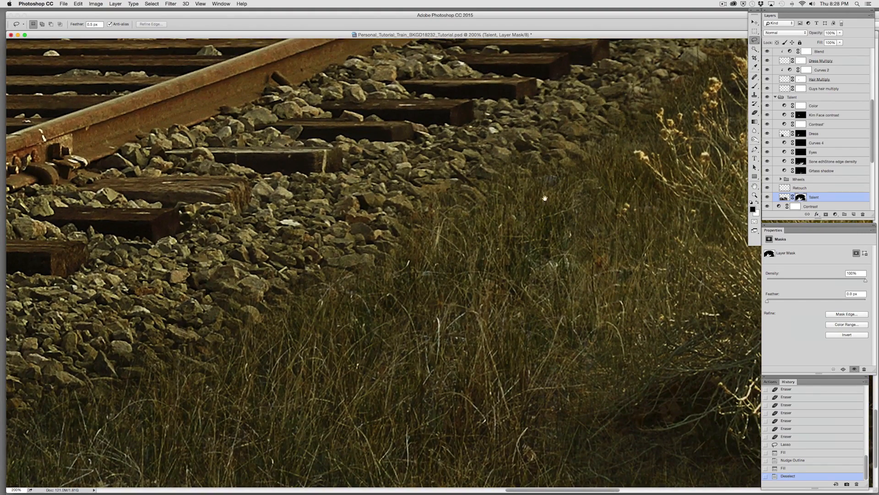
left_click_drag(544, 178, 520, 231)
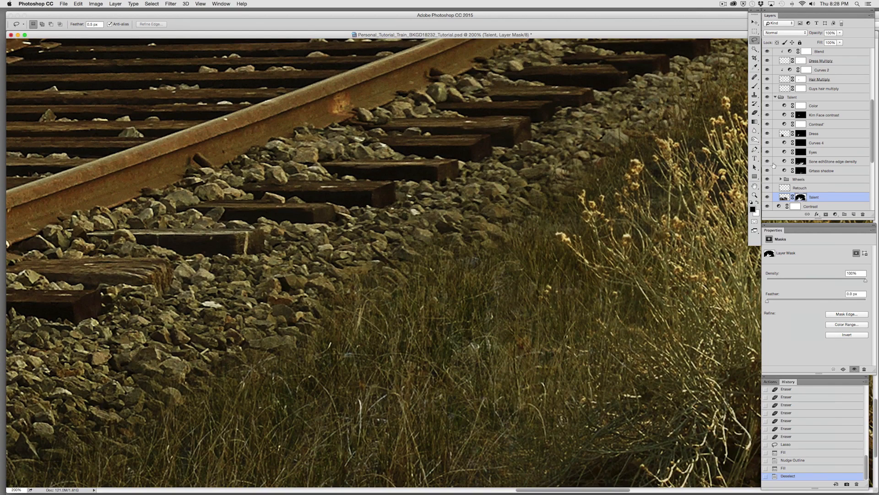
left_click(754, 87)
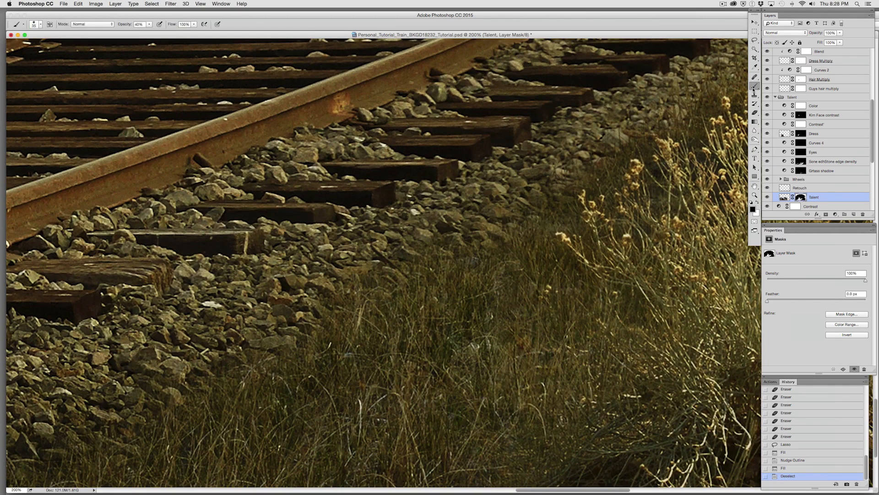
left_click(221, 3)
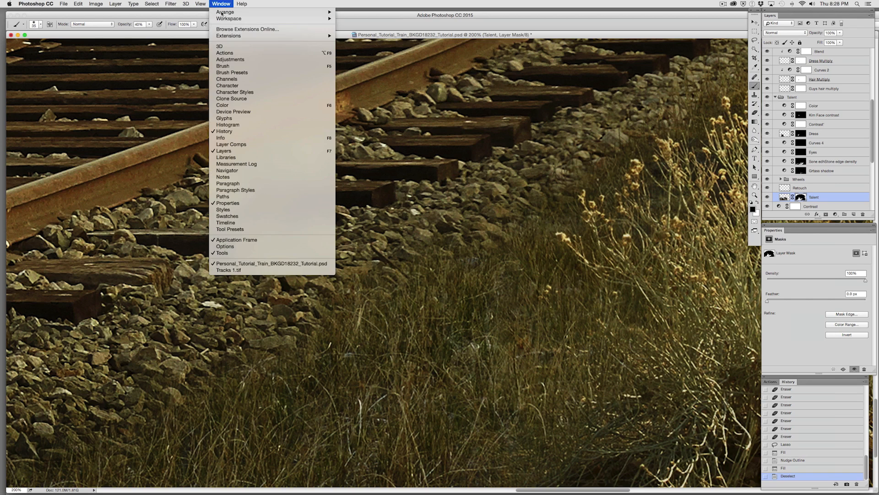
left_click(229, 64)
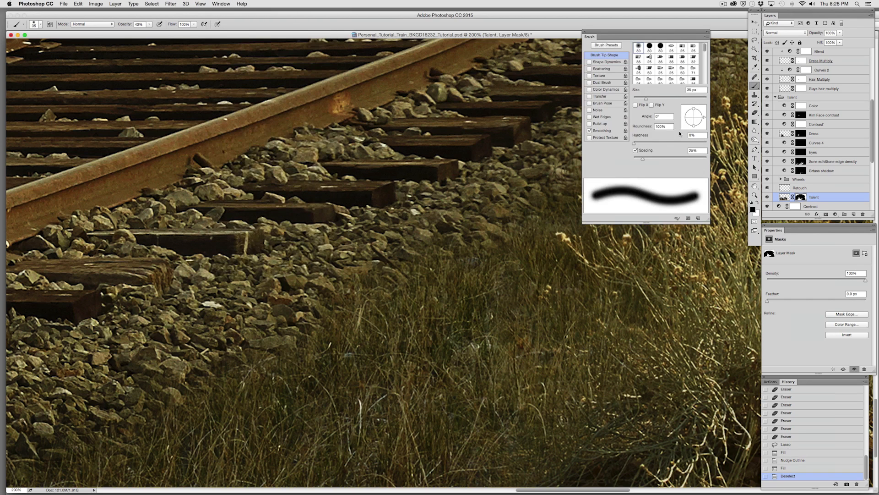
left_click_drag(703, 52, 704, 67)
left_click(672, 57)
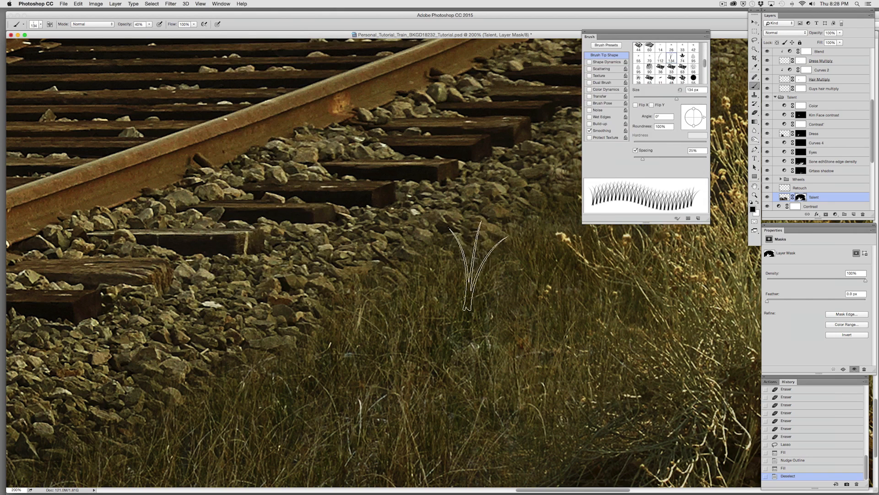
- Dab black grass blades along the outer gravel edge on the Talent mask with the grass brush at 40% opacity
left_click(412, 321)
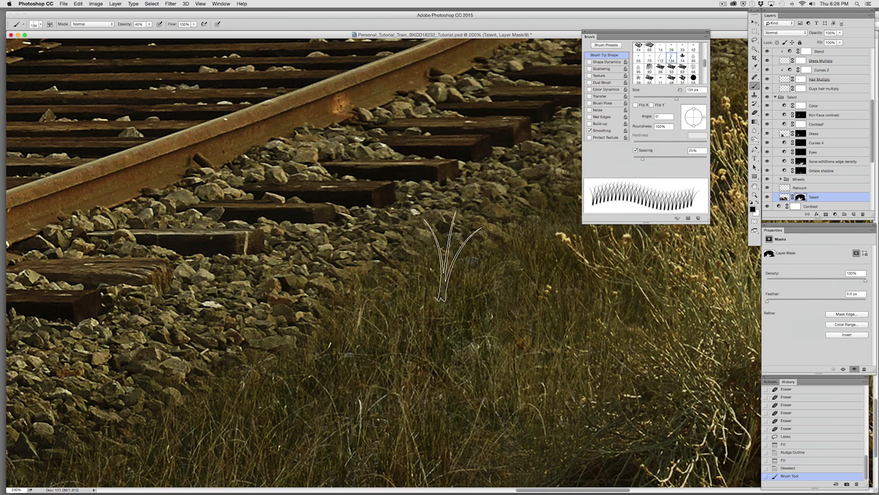
left_click(480, 222)
left_click(343, 361)
left_click(213, 404)
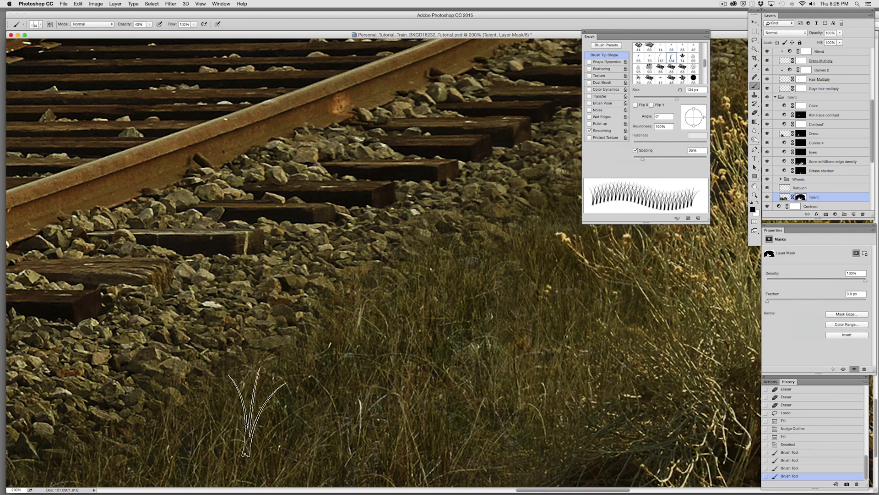
- Tilt the grass brush to 32°, set its spacing to 51%, and dab more blades into the outer gravel edge
left_click_drag(706, 121, 704, 111)
left_click(220, 390)
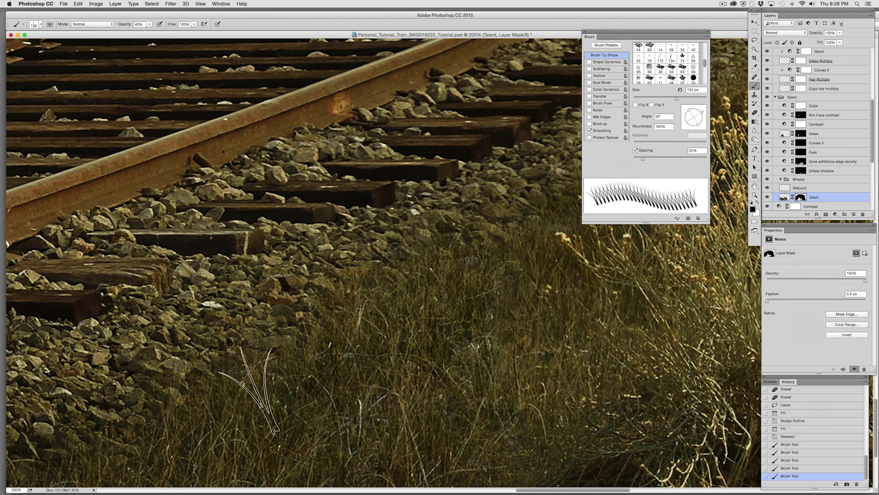
left_click_drag(644, 158, 652, 158)
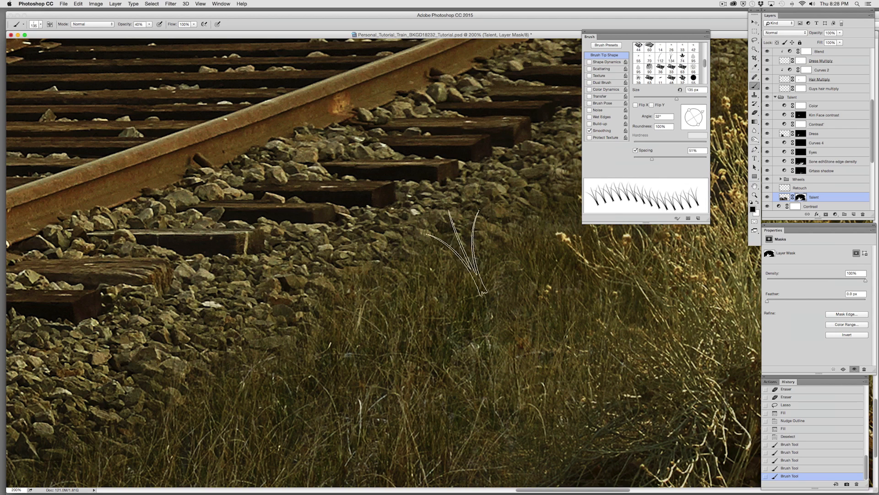
left_click(235, 351)
left_click(190, 365)
left_click(448, 285)
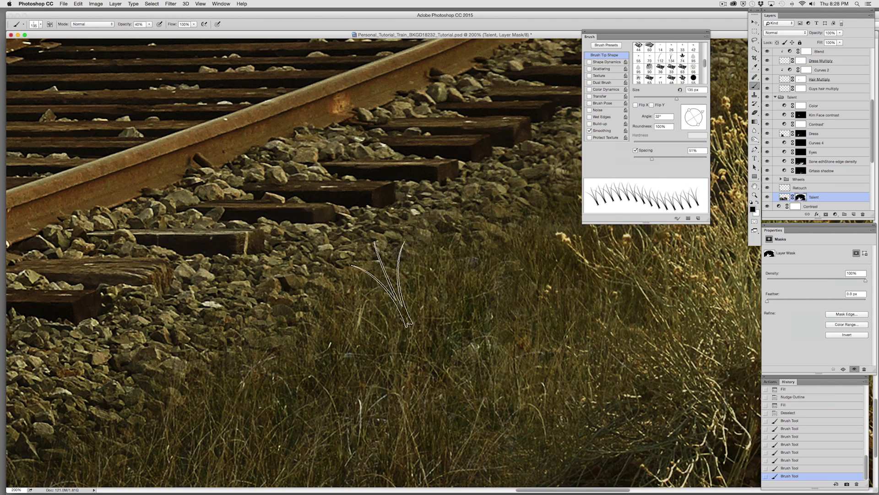
- Enlarge the grass brush to about 250 px, set its angle to 2°, and dab blades into the outer gravel edge on the Talent mask
key("bracketright")
key("bracketright")
key("bracketright")
key("bracketright")
left_click(417, 275)
left_click_drag(534, 292, 310, 302)
left_click_drag(704, 114, 706, 116)
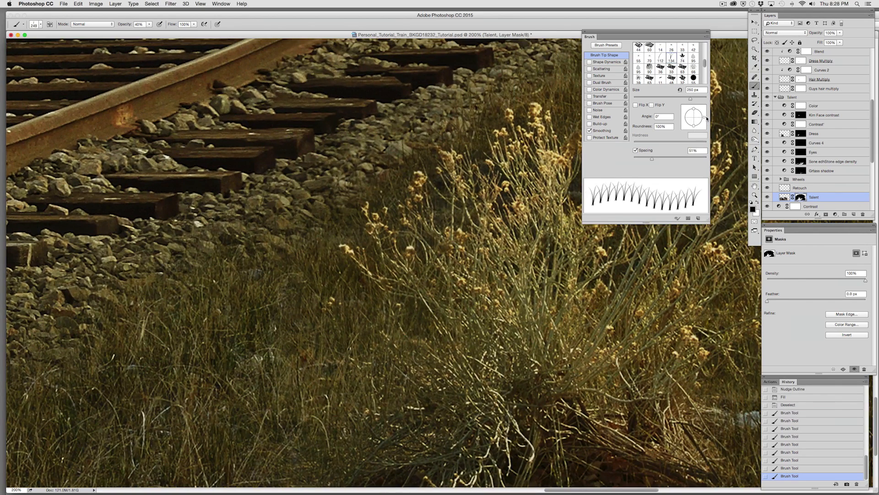
left_click(351, 286)
left_click(465, 219)
left_click(324, 357)
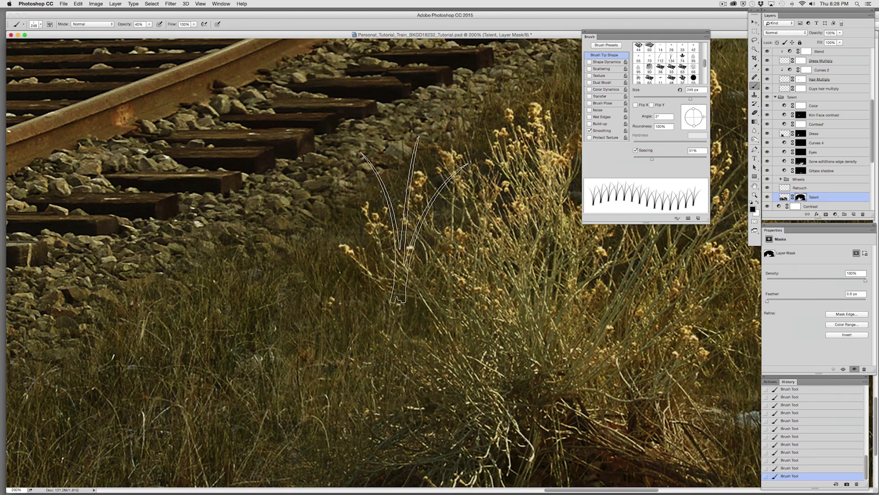
- Compare the grass-blended gravel edge with and without the red overlay of the Talent mask
key("backslash")
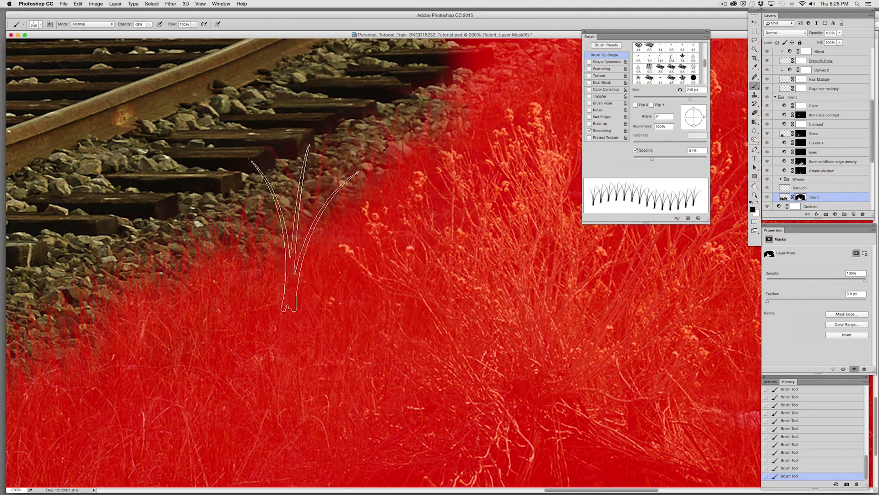
key("backslash")
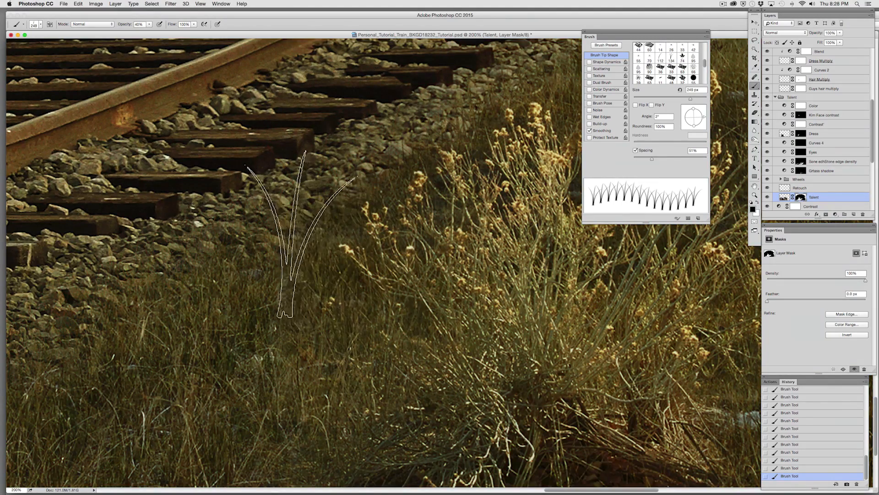
key("backslash")
key("backslash")
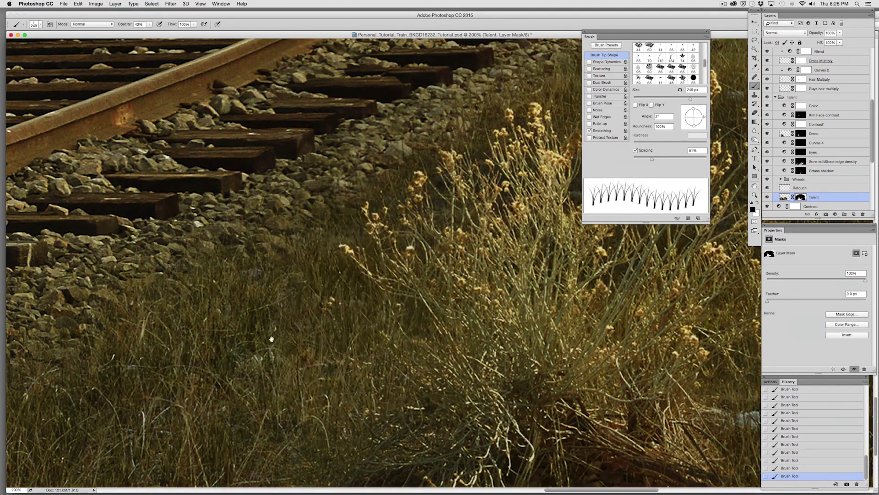
scroll(355, 284, "left", 5)
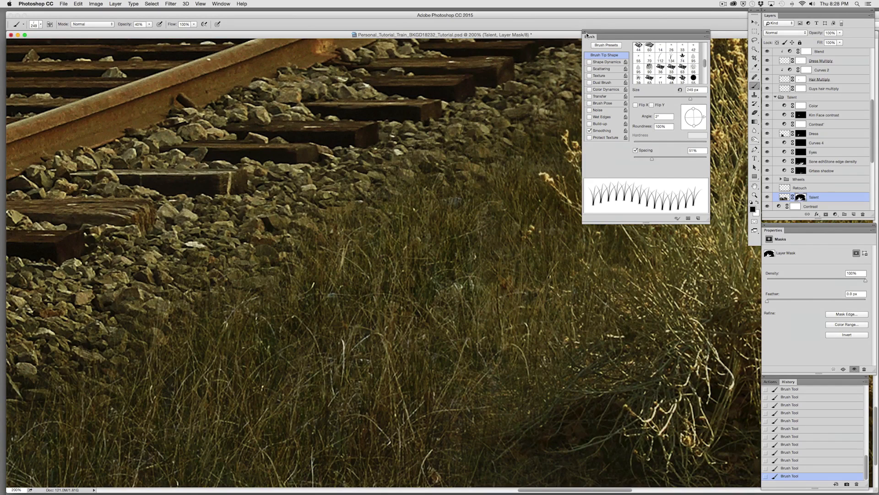
- Close and reopen the brush settings, and switch the Brush tool to the soft round 30 px tip
left_click(585, 32)
mouse_move(587, 116)
left_mouse_down()
mouse_move(330, 261)
mouse_move(333, 268)
mouse_move(571, 148)
left_mouse_up()
key("super+minus")
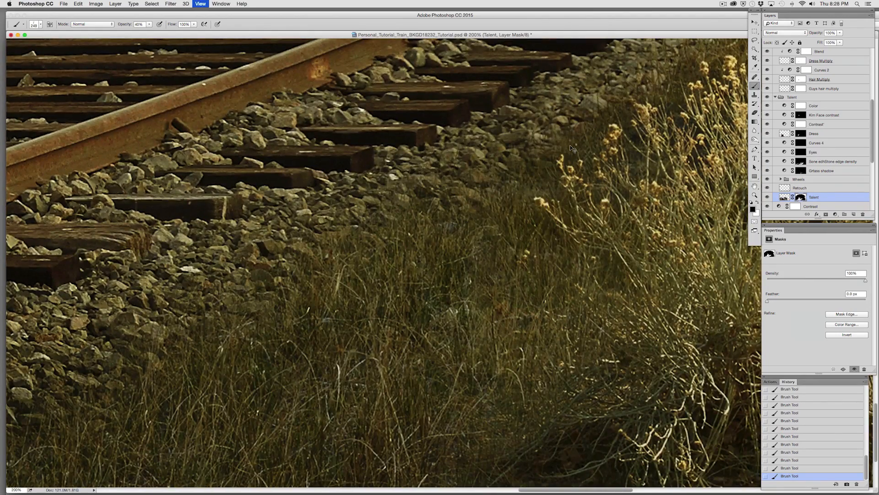
key("super+plus")
key("super+plus")
key("super+plus")
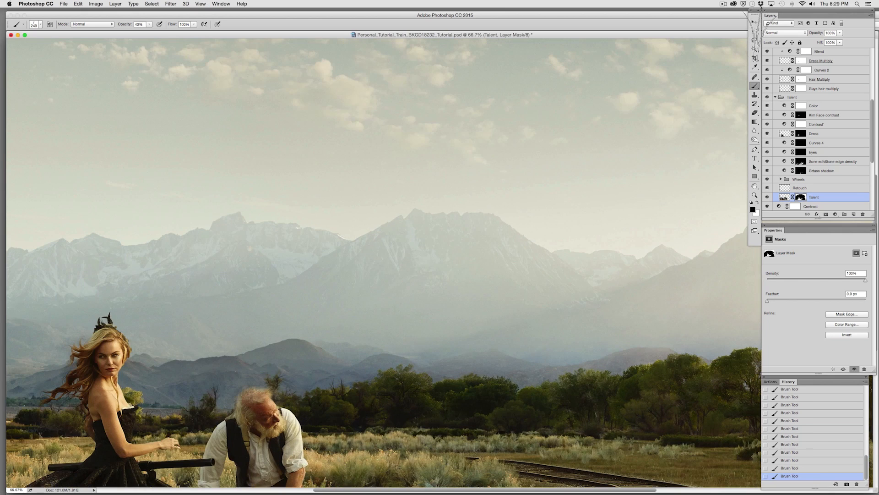
key("m")
left_click(220, 4)
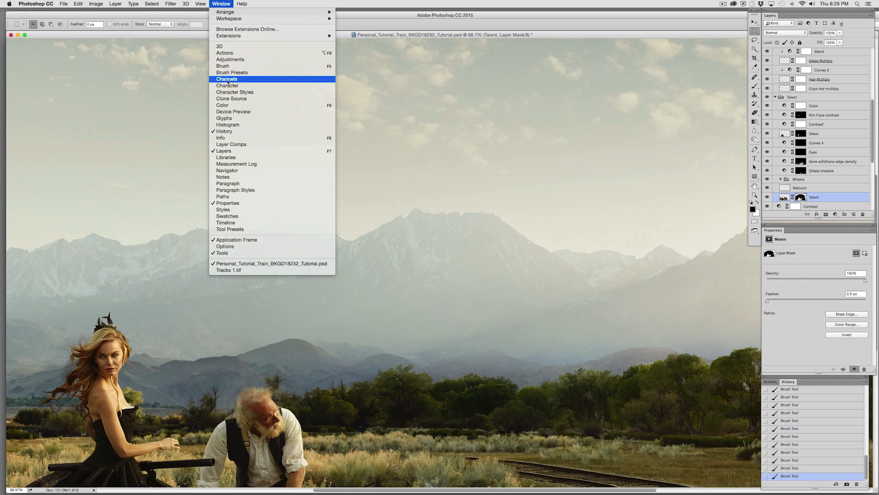
left_click(224, 66)
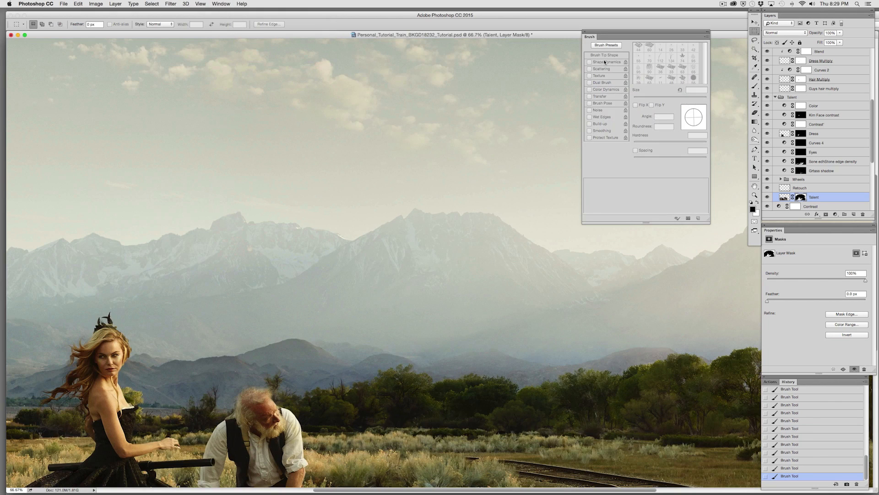
left_click(754, 85)
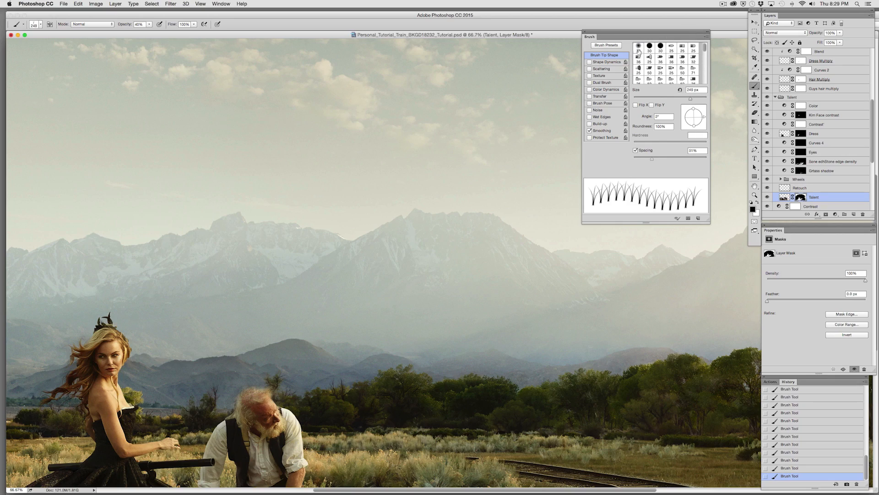
left_click(639, 50)
- Inspect the tracks, gravel edges, foreground bushes, tree line, mountains and sky for flaws at 100% magnification
scroll(439, 321, "down", 10)
scroll(412, 251, "right", 2)
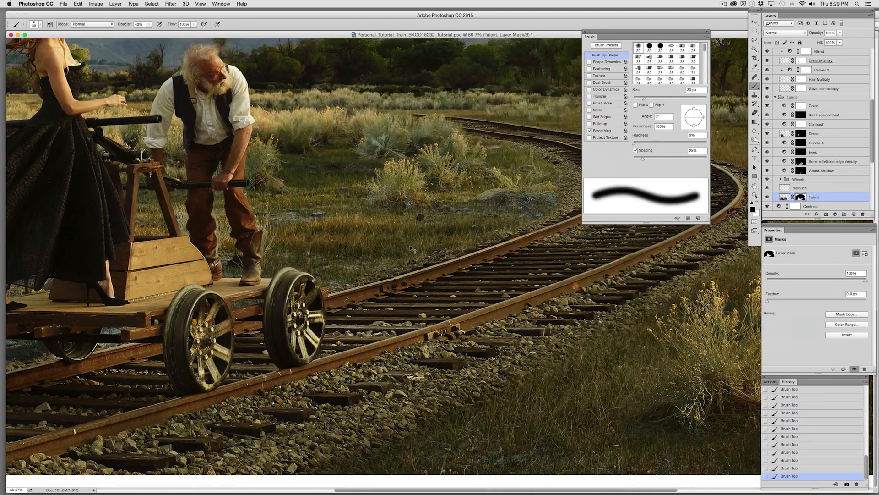
scroll(412, 250, "up", 1)
left_click_drag(557, 366, 226, 155)
left_click_drag(371, 230, 317, 222)
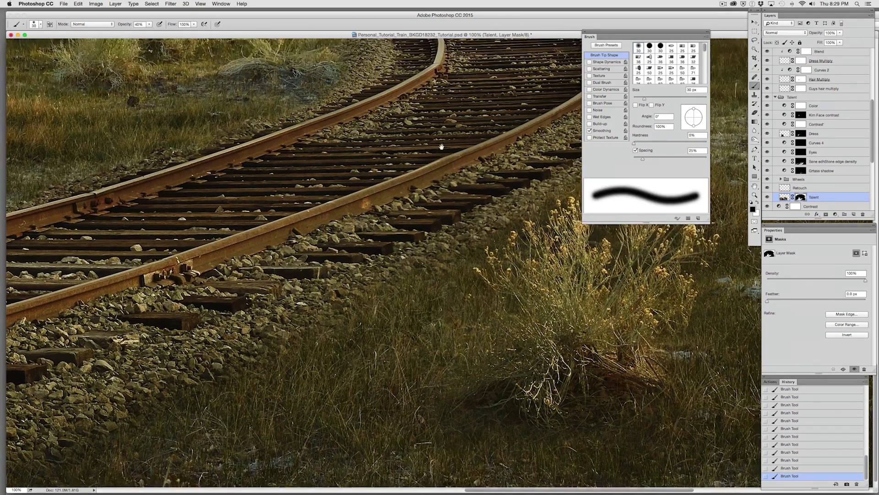
left_click_drag(442, 147, 421, 210)
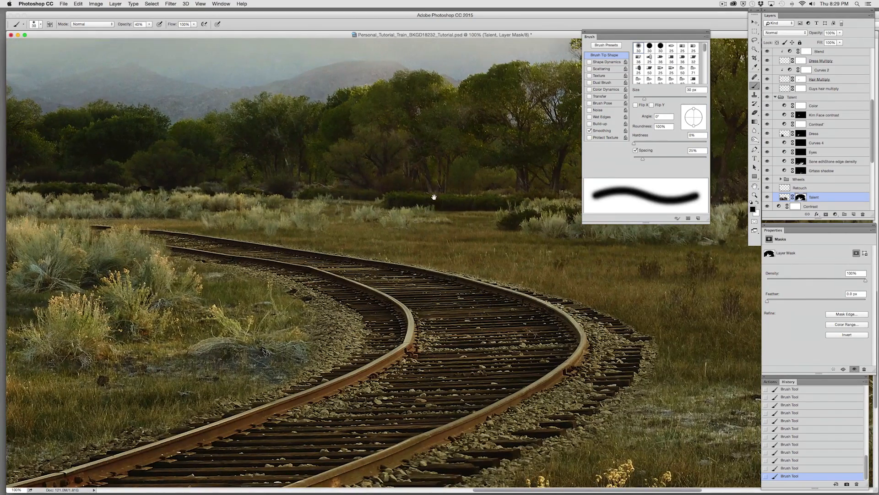
left_click_drag(439, 174, 439, 244)
left_click_drag(434, 147, 434, 271)
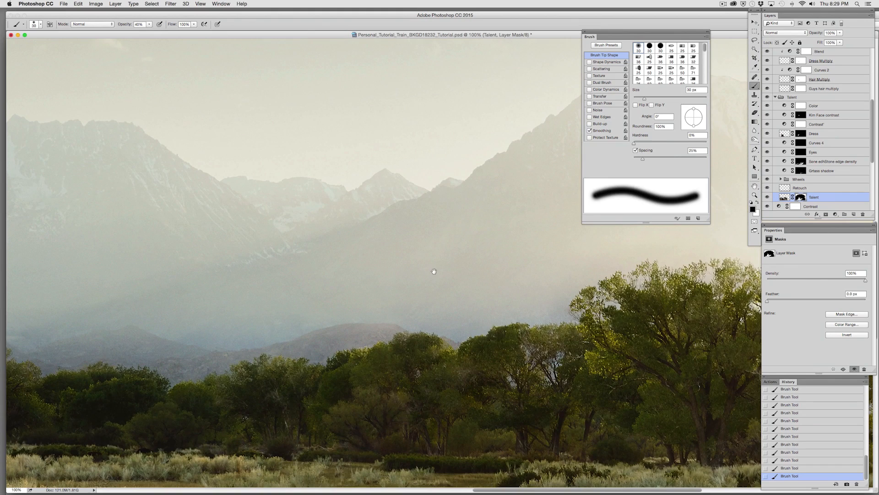
left_click_drag(435, 160, 437, 389)
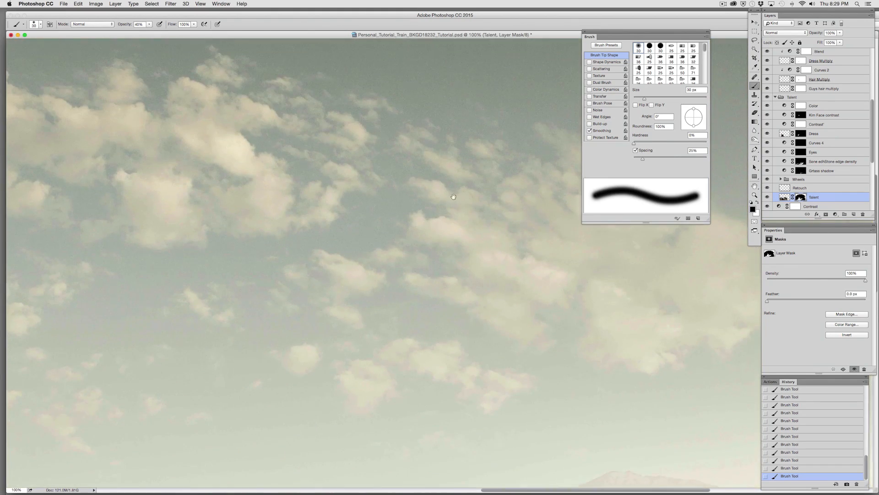
left_click_drag(452, 215, 460, 363)
left_click_drag(435, 92, 481, 312)
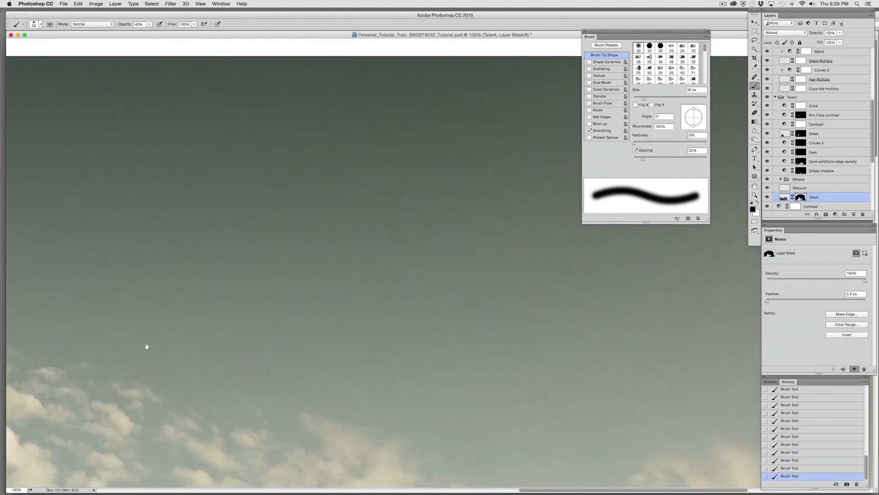
left_click_drag(361, 330, 444, 100)
left_click_drag(440, 379, 439, 191)
left_click_drag(438, 394, 439, 55)
left_click_drag(449, 318, 439, 293)
left_click_drag(642, 331, 265, 268)
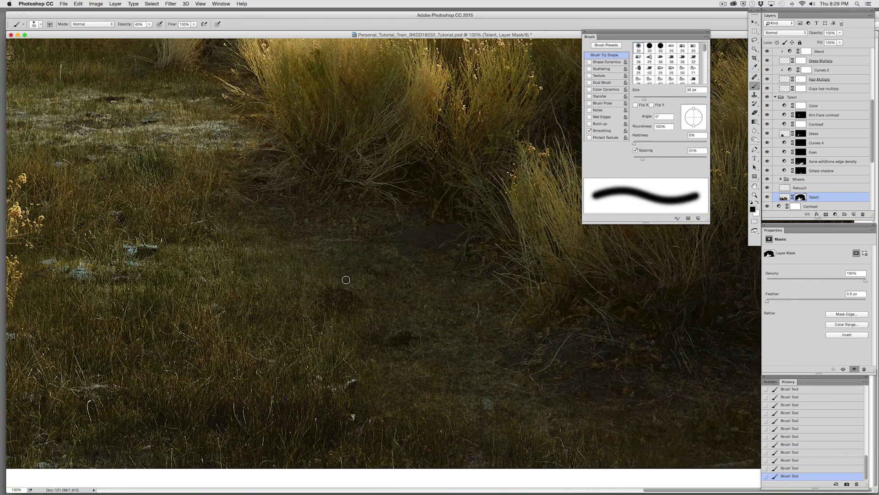
left_click_drag(394, 61, 401, 337)
left_click_drag(401, 119, 406, 394)
left_click_drag(424, 128, 418, 376)
mouse_move(419, 183)
left_mouse_down()
mouse_move(414, 435)
mouse_move(420, 254)
left_mouse_up()
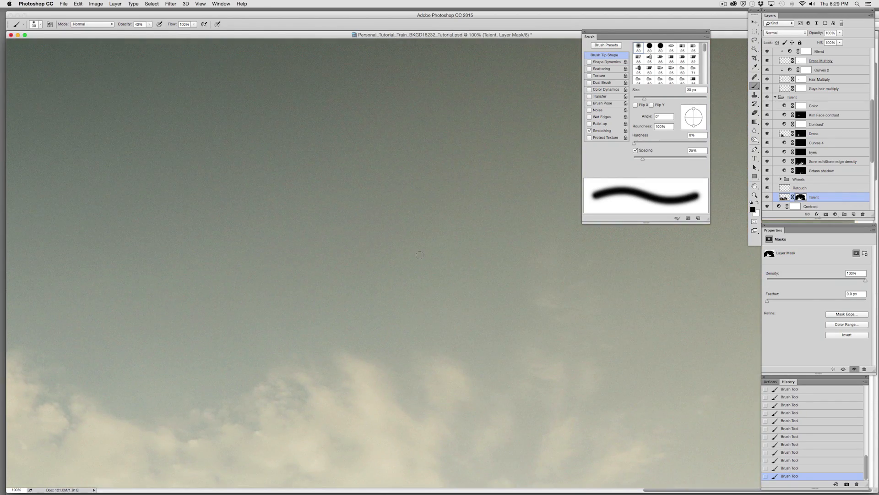
- Review the whole composite fitted to the screen in full-screen mode with all panels hidden
key("Tab")
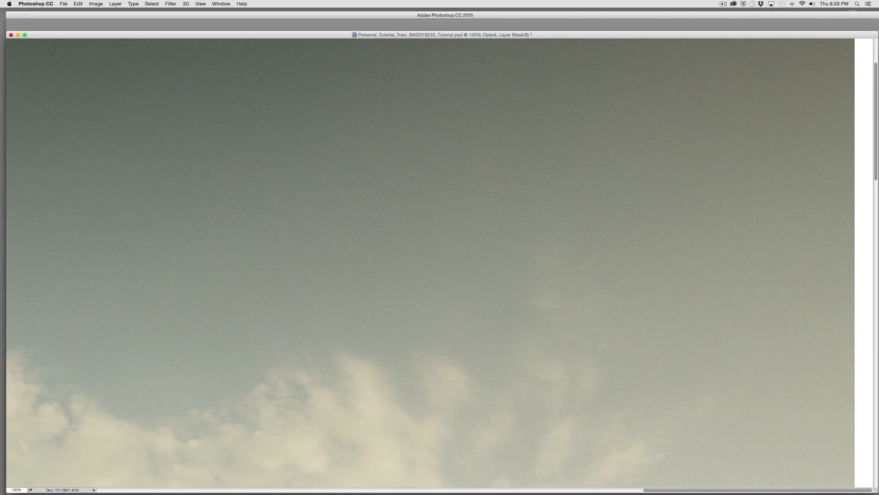
key("super+0")
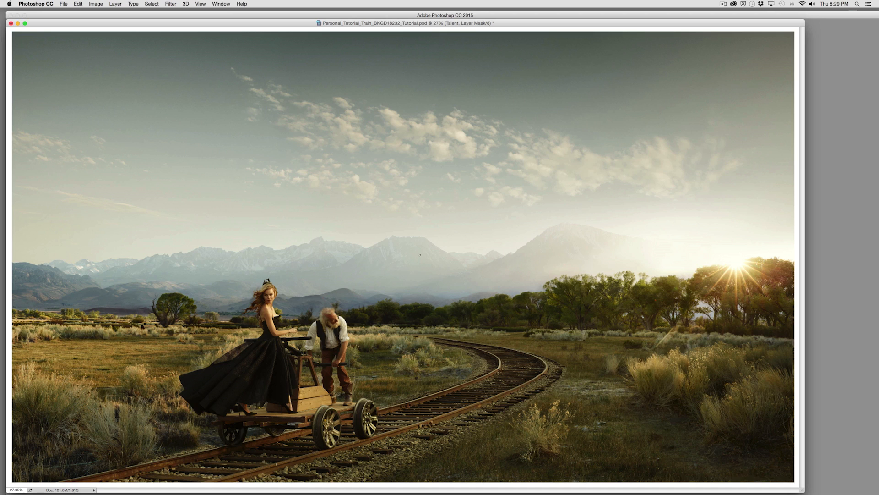
key("f")
key("f")
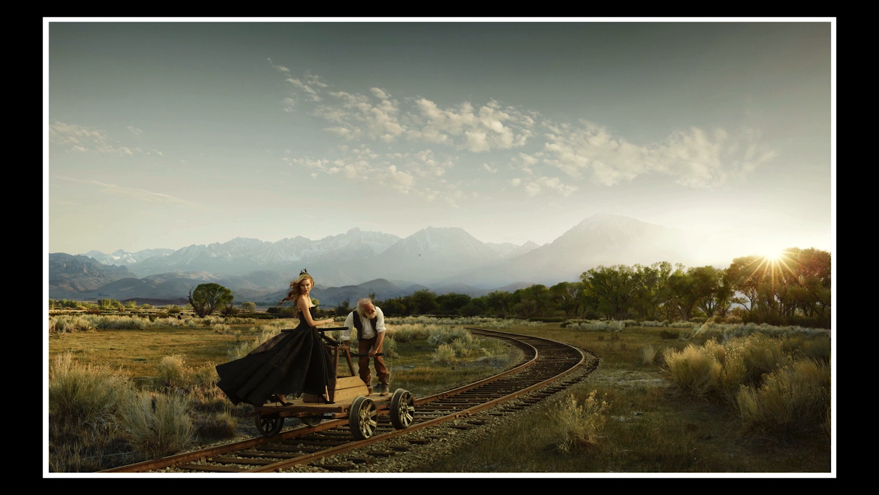